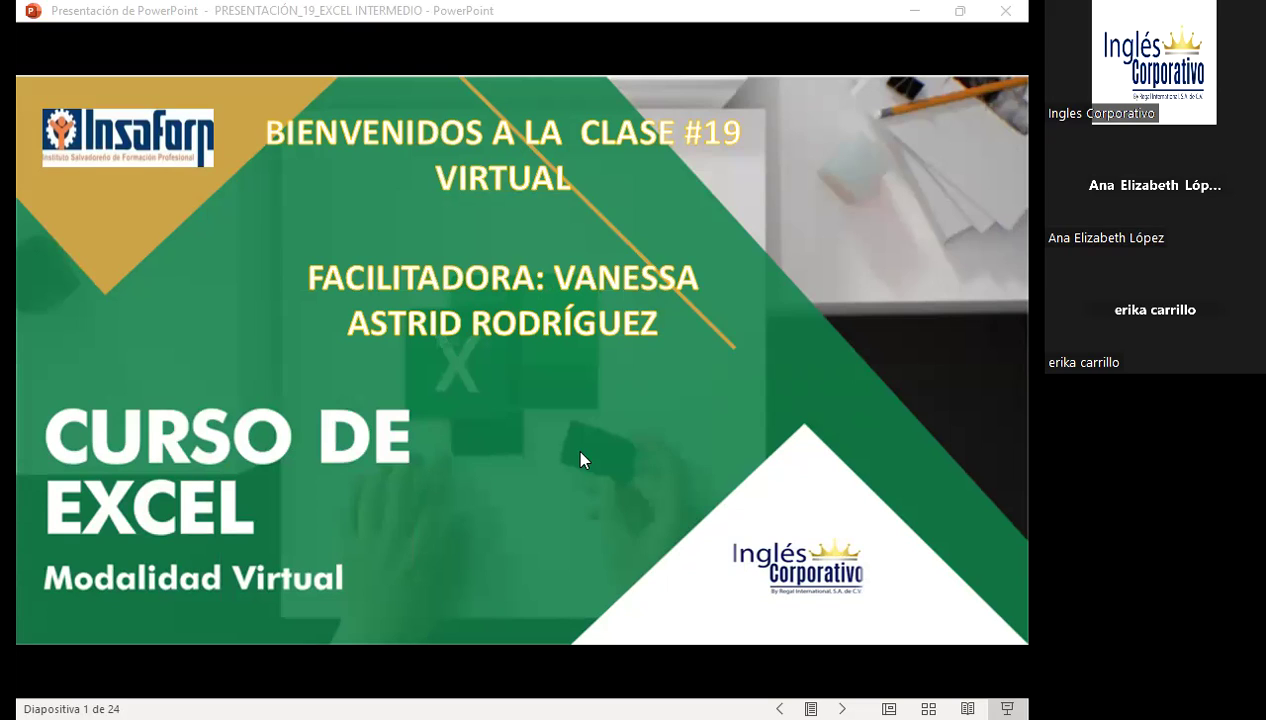
- Bring up the PRESENTACIÓN_19_EXCEL INTERMEDIO welcome slide, then switch to the Firefox course page
{"action": "left_click", "coordinate": [341, 640]}
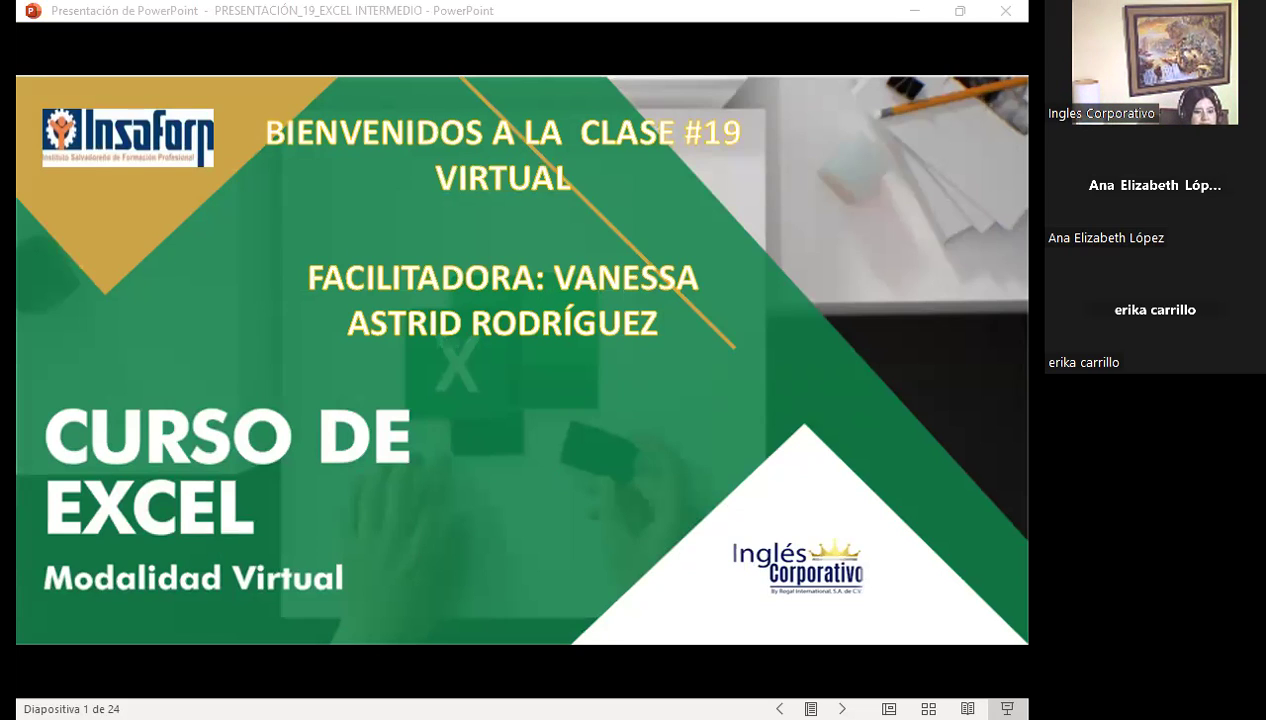
{"action": "left_click", "coordinate": [588, 497]}
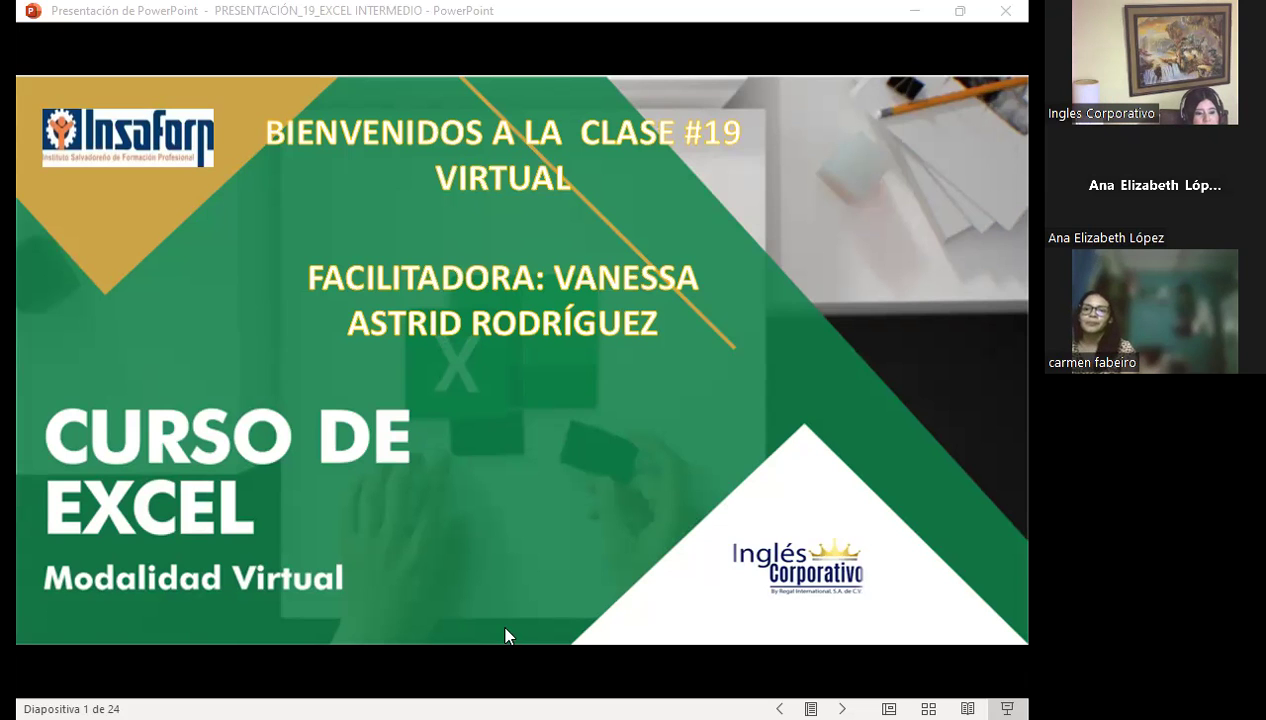
{"action": "key", "text": "alt+Tab"}
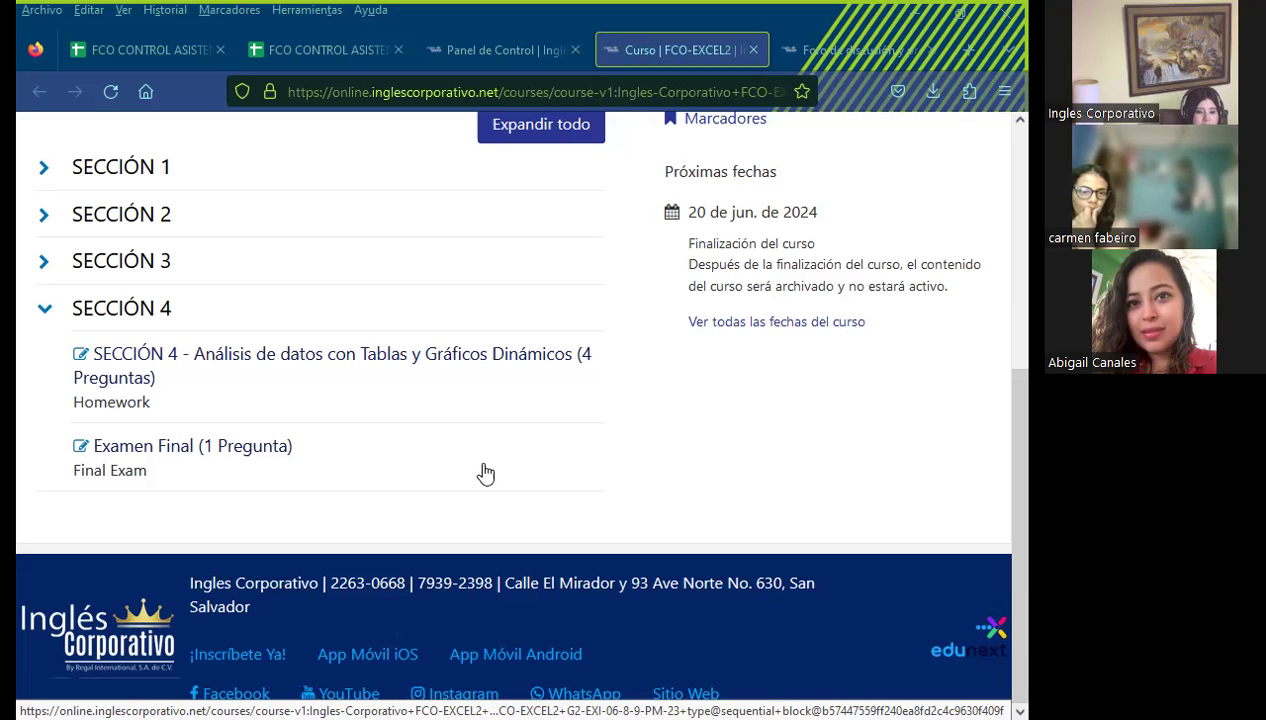
- Go to the 'Foro de discusión y preguntas clase #19' page of the course
{"action": "scroll", "coordinate": [700, 300], "scroll_direction": "up", "scroll_amount": 3}
{"action": "left_click", "coordinate": [832, 50]}
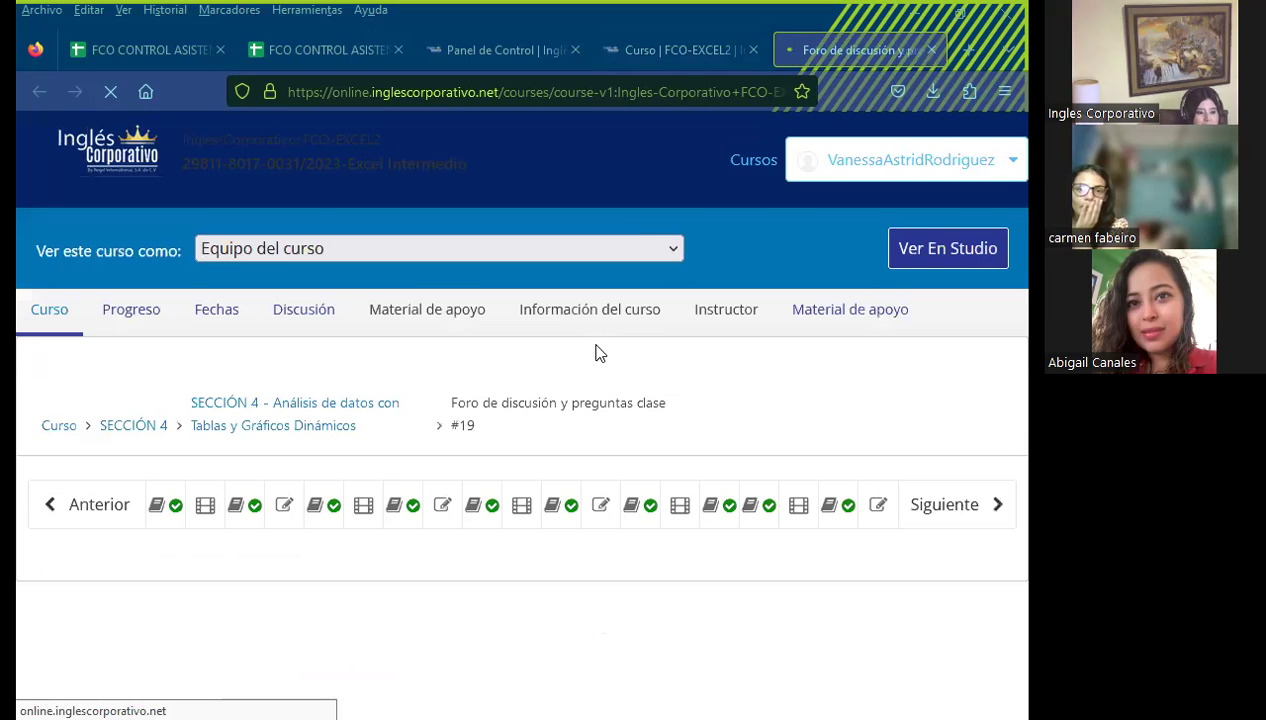
- Open the class #19 forum unit and review the Gráficos dinámicos lesson objective
{"action": "left_click", "coordinate": [482, 506]}
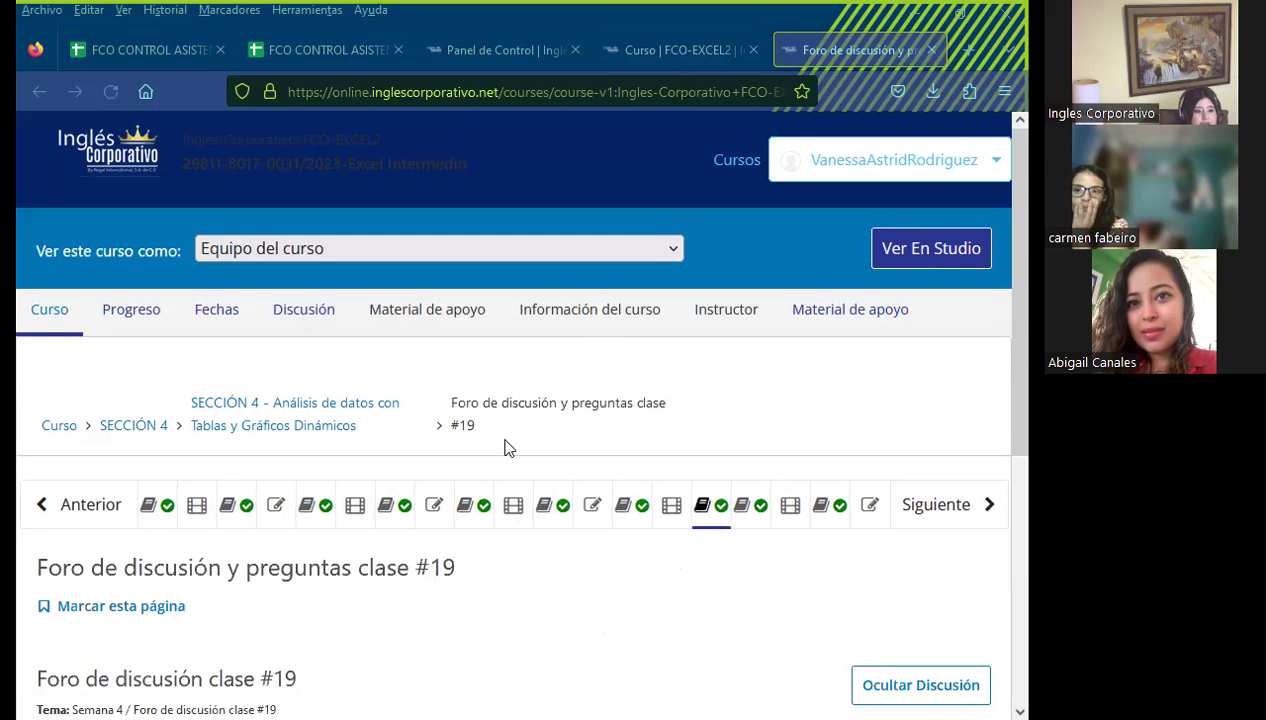
{"action": "scroll", "coordinate": [505, 447], "scroll_direction": "down", "scroll_amount": 5}
{"action": "scroll", "coordinate": [596, 364], "scroll_direction": "up", "scroll_amount": 2}
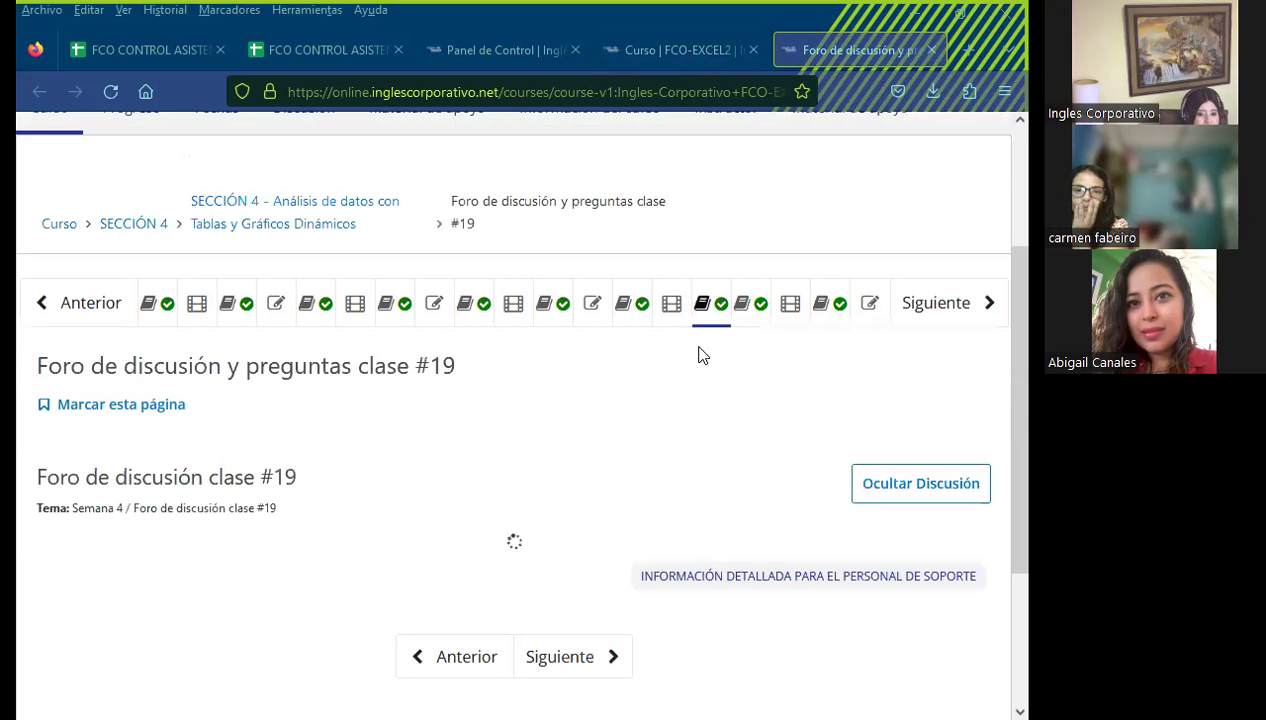
{"action": "scroll", "coordinate": [600, 400], "scroll_direction": "down", "scroll_amount": 3}
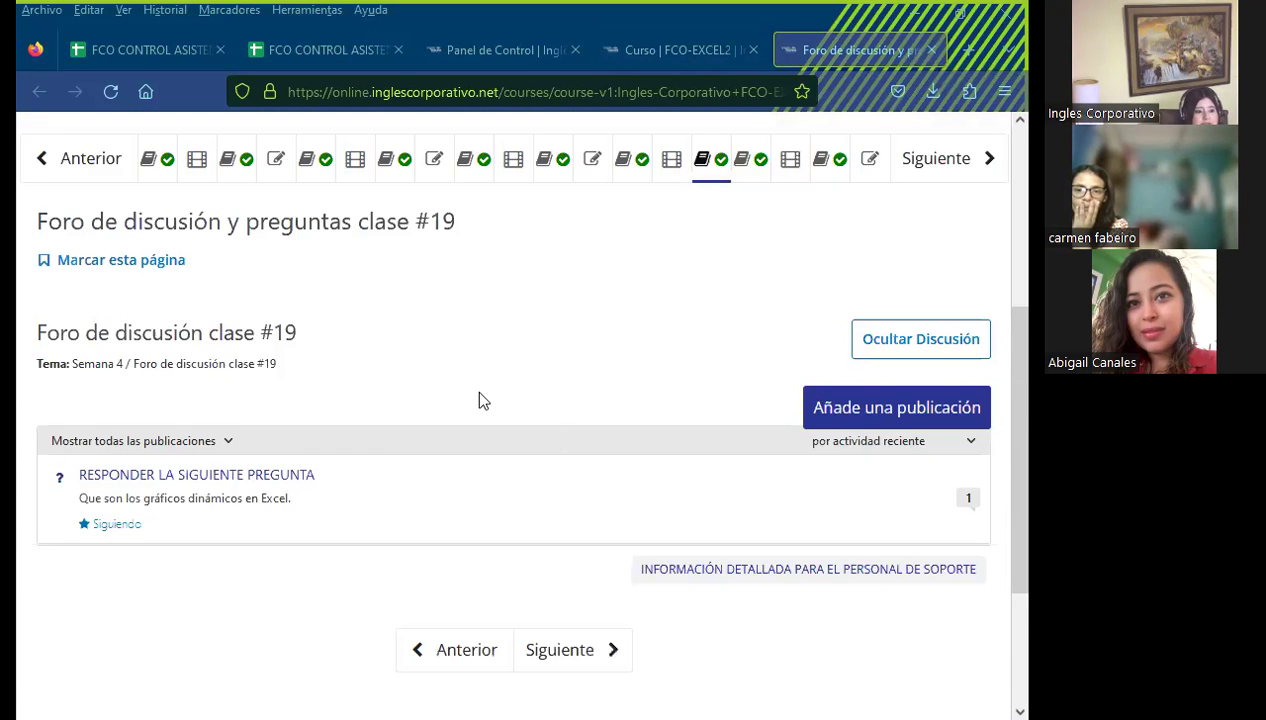
{"action": "scroll", "coordinate": [528, 345], "scroll_direction": "down", "scroll_amount": 1}
{"action": "scroll", "coordinate": [610, 360], "scroll_direction": "up", "scroll_amount": 4}
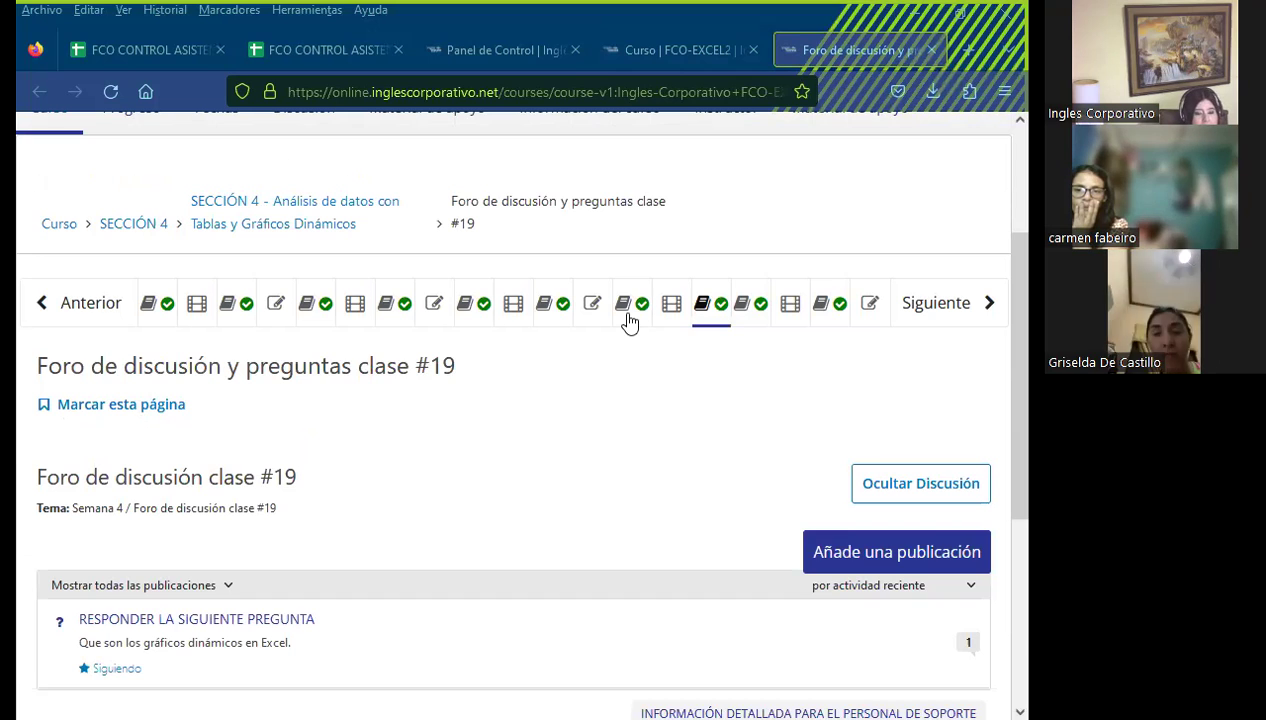
{"action": "left_click", "coordinate": [627, 316]}
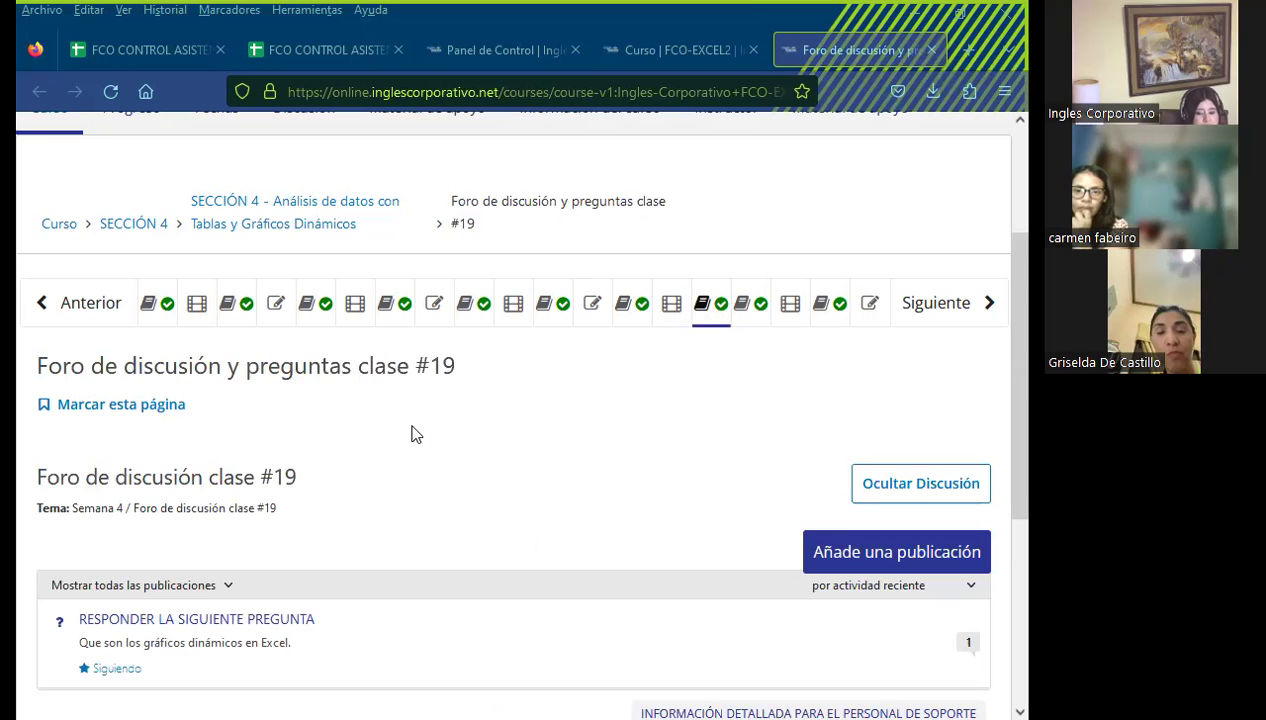
{"action": "scroll", "coordinate": [385, 436], "scroll_direction": "down", "scroll_amount": 3}
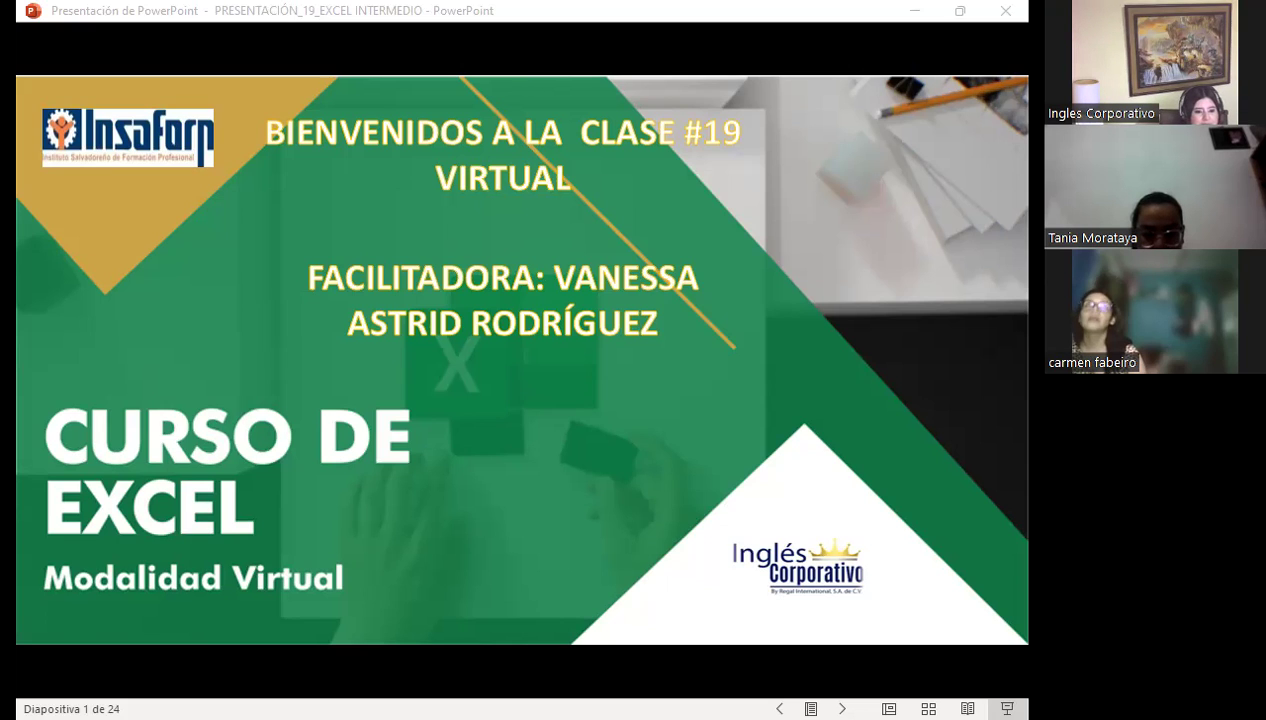
- Advance past the SESIÓN: 19 title slide to the AGENDA slide, slide 3
{"action": "left_click", "coordinate": [744, 284]}
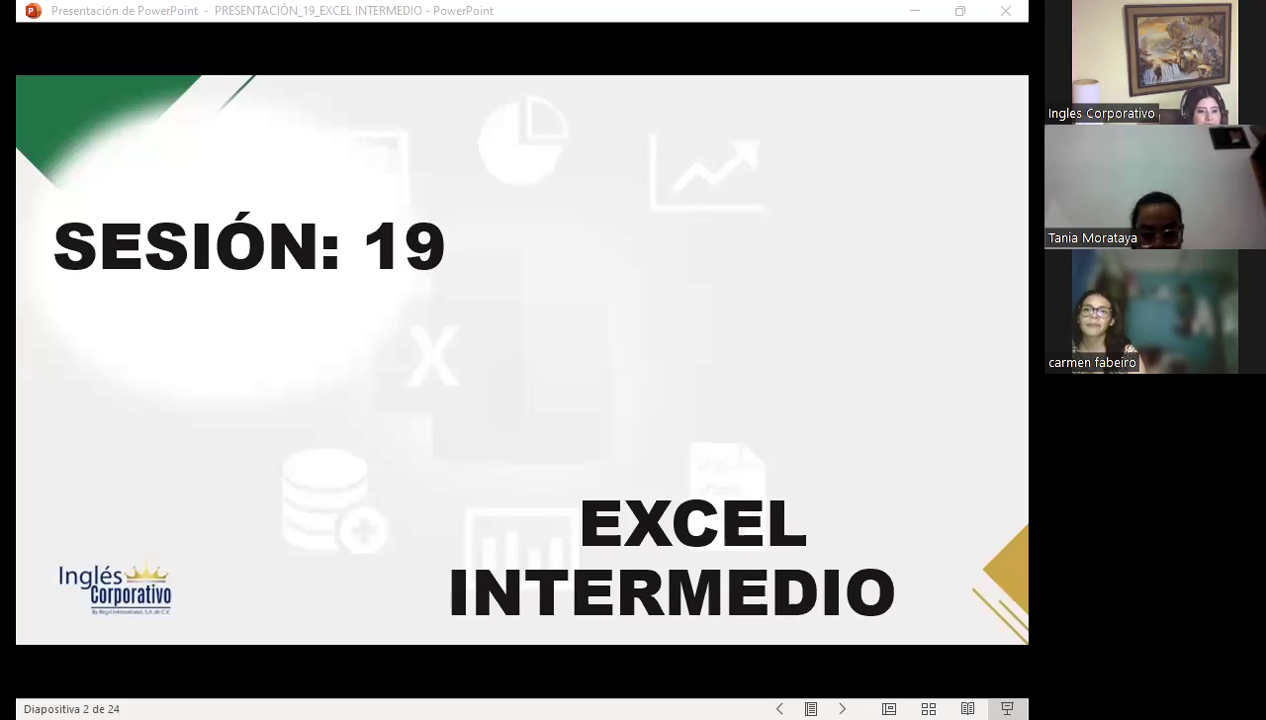
{"action": "key", "text": "Right"}
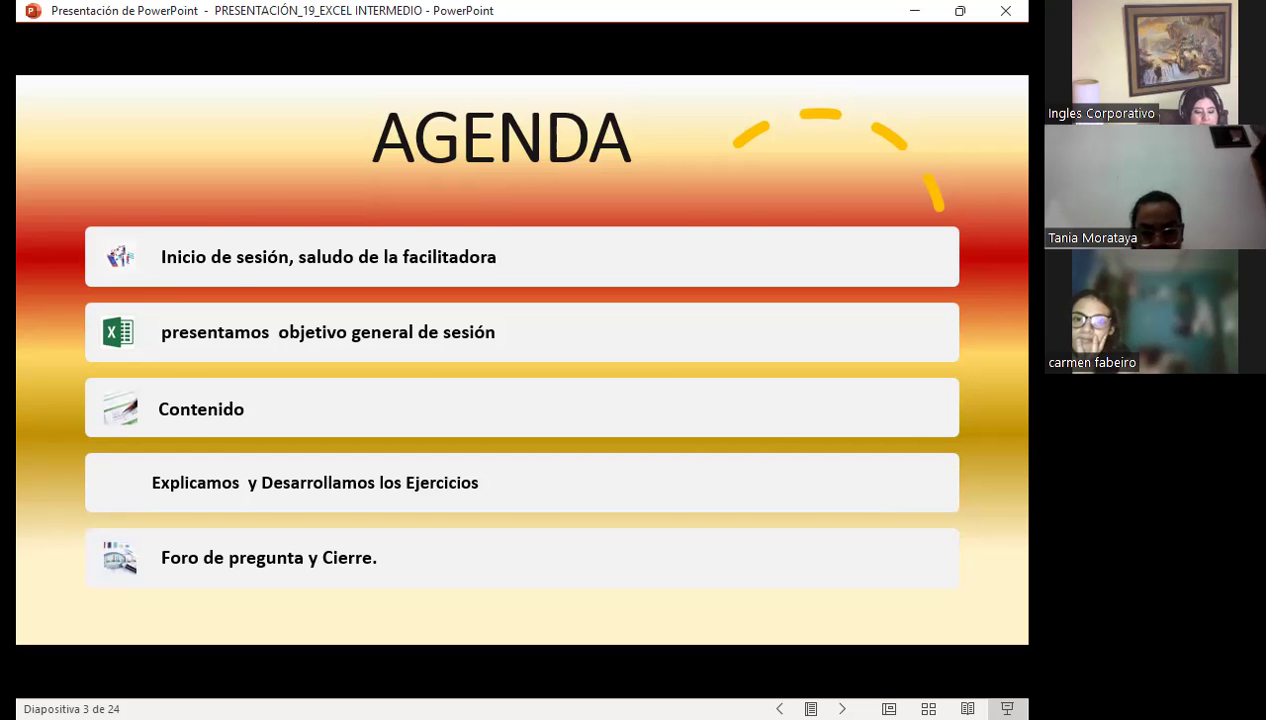
- Advance to slide 4, the general objective about building pivot charts
{"action": "key", "text": "Right"}
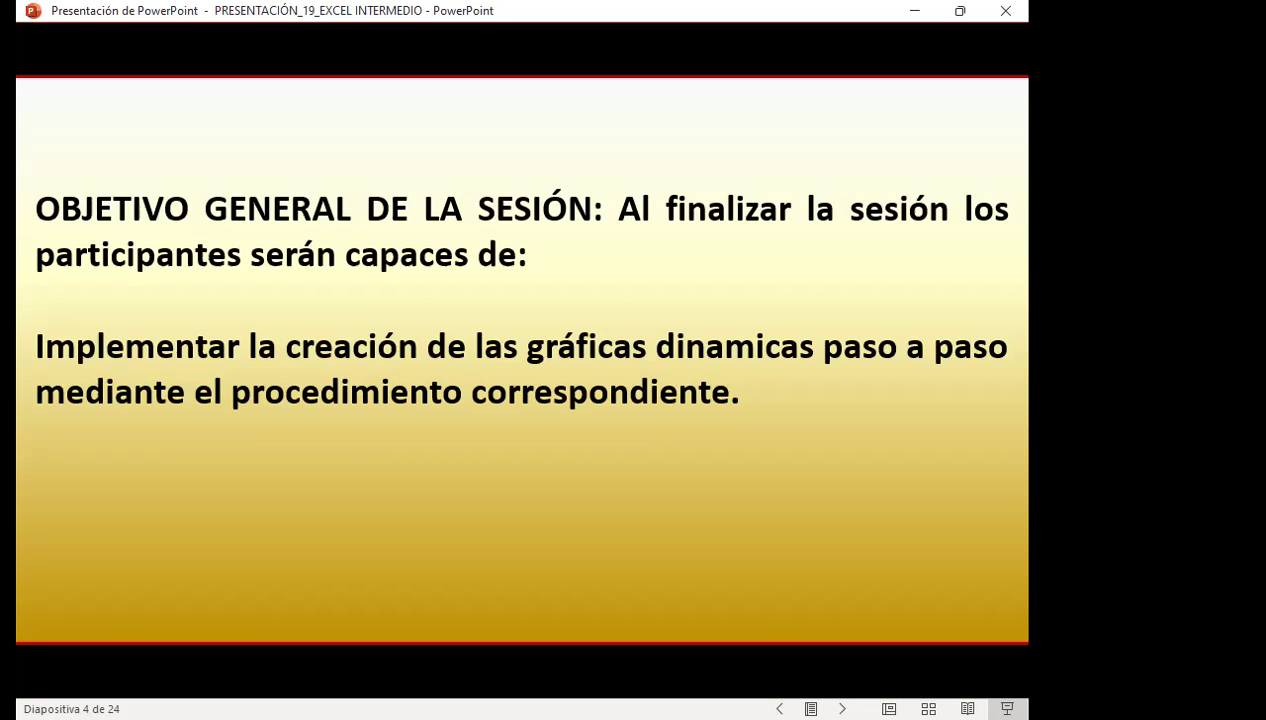
- Advance to slide 5, 'Creación de una Tabla Dinámica'
{"action": "key", "text": "Right"}
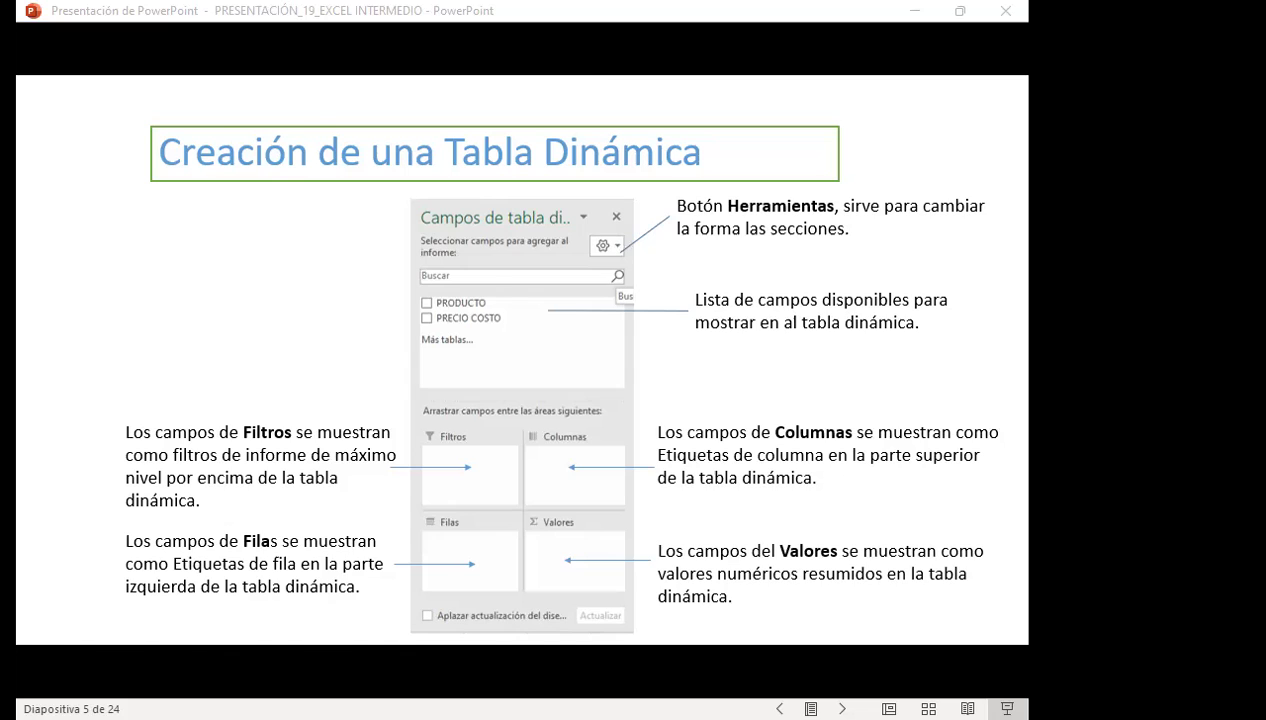
- Advance to slide 6, 'Gráficos Dinámicos'
{"action": "key", "text": "Right"}
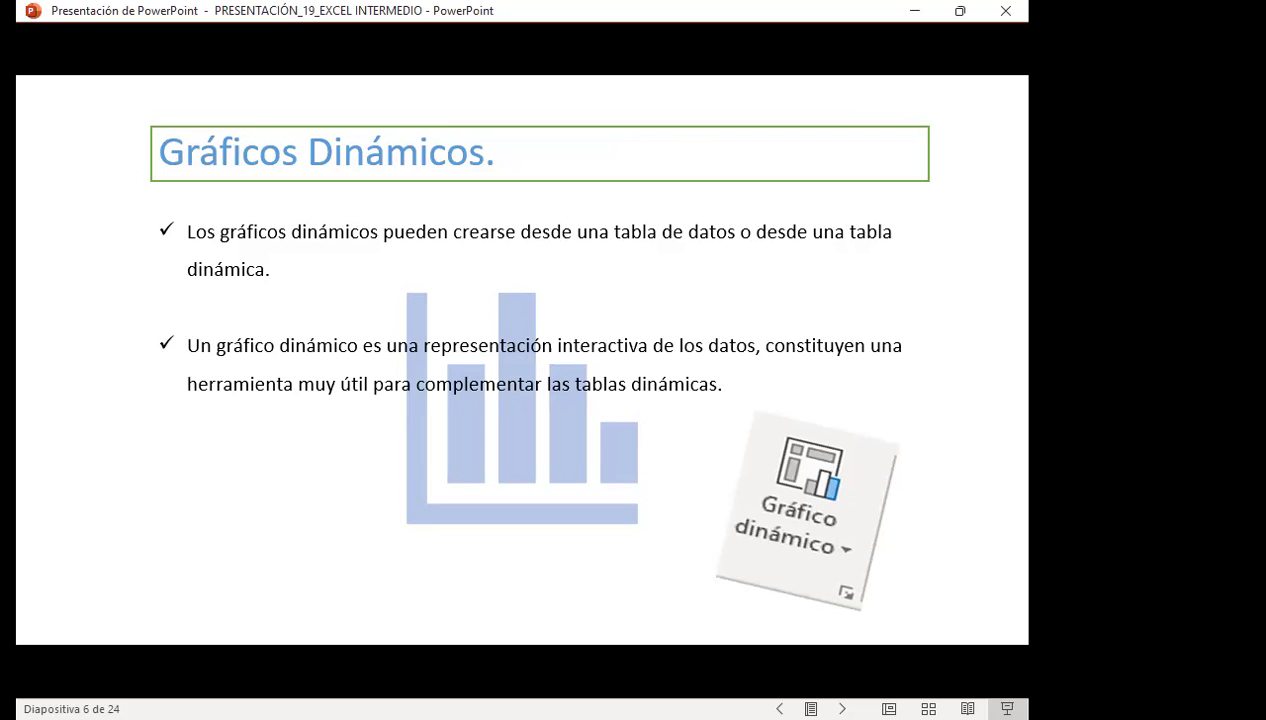
- Advance to slide 7 with the four steps for creating a pivot chart
{"action": "key", "text": "Right"}
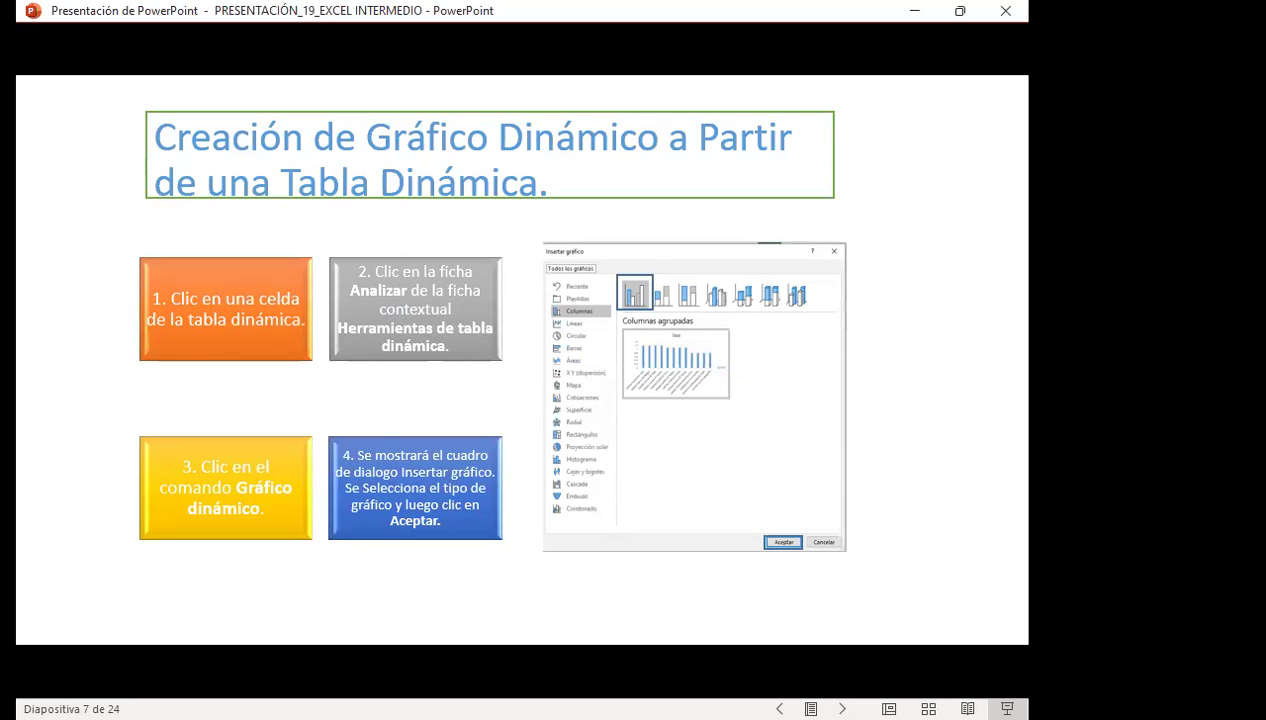
- Advance to slide 8 with steps 5–7 for moving the chart to a new sheet
{"action": "key", "text": "Right"}
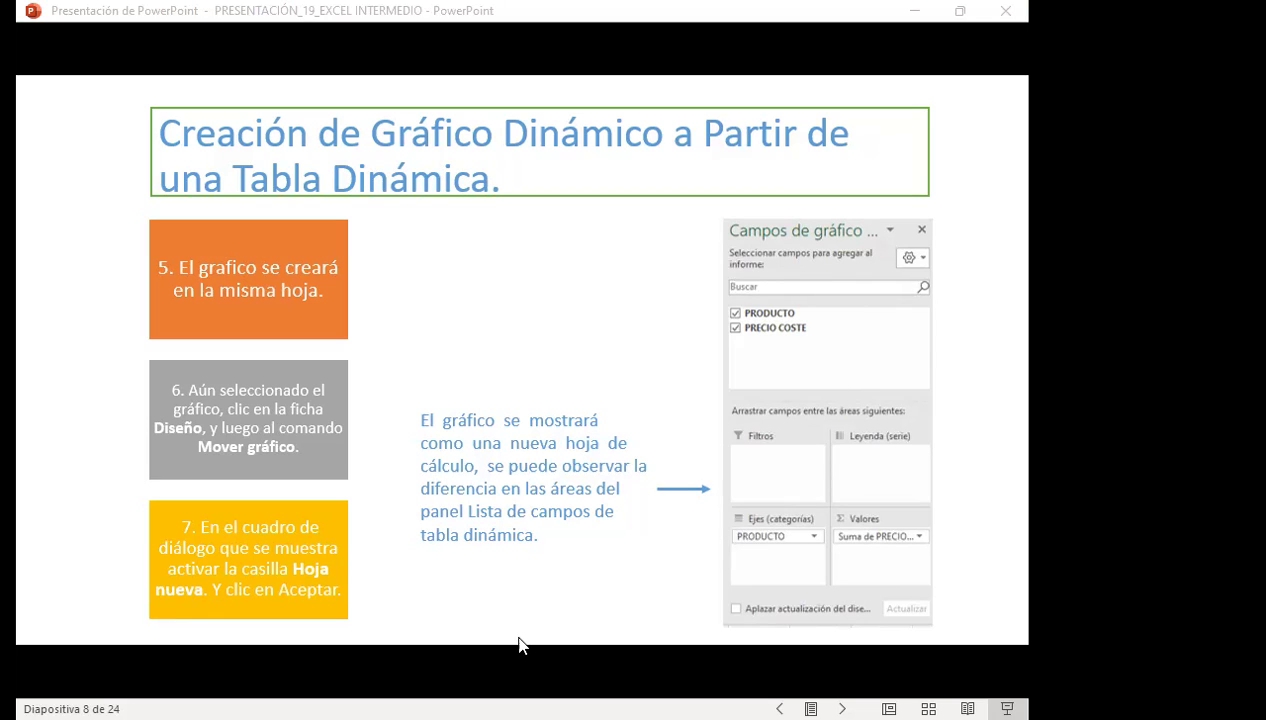
- Switch from the slideshow back to the Excel workbook's TABLA (2) sheet
{"action": "key", "text": "alt+Tab"}
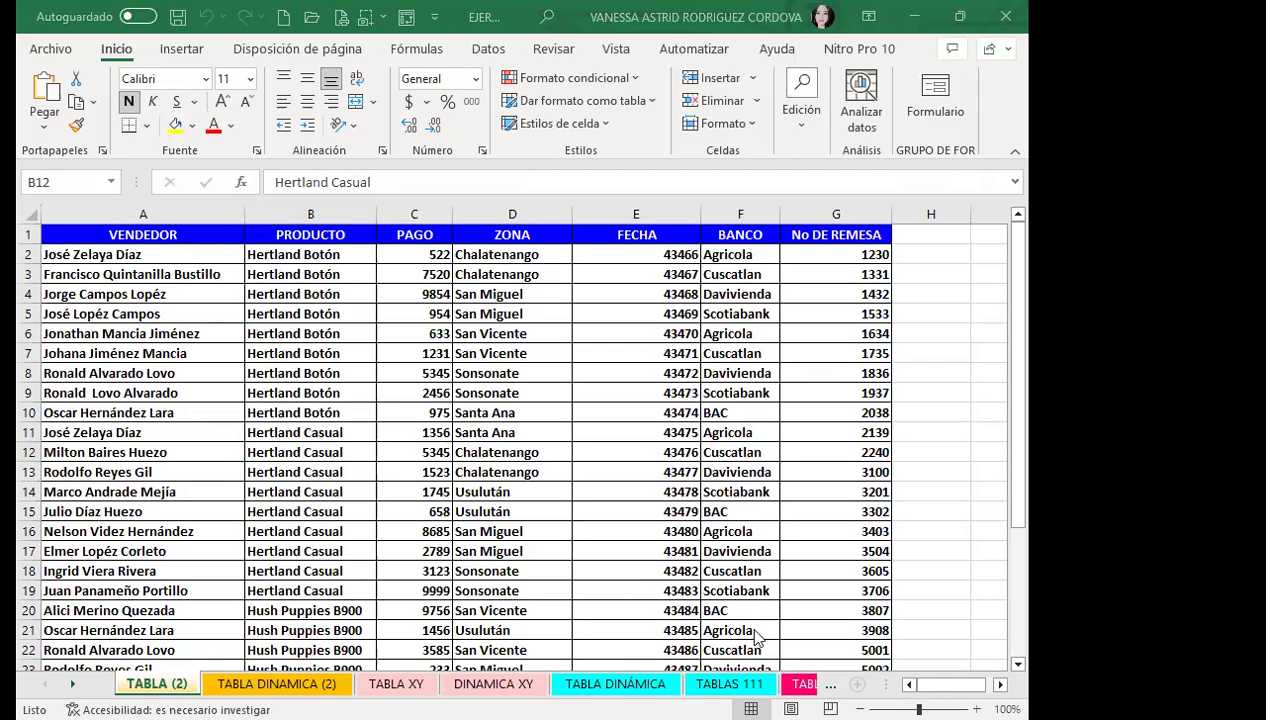
- Select the whole TABLA DINAMICA (2) sheet, delete its pivot table, then switch to TABLA (2)
{"action": "key", "text": "ctrl+Page_Down"}
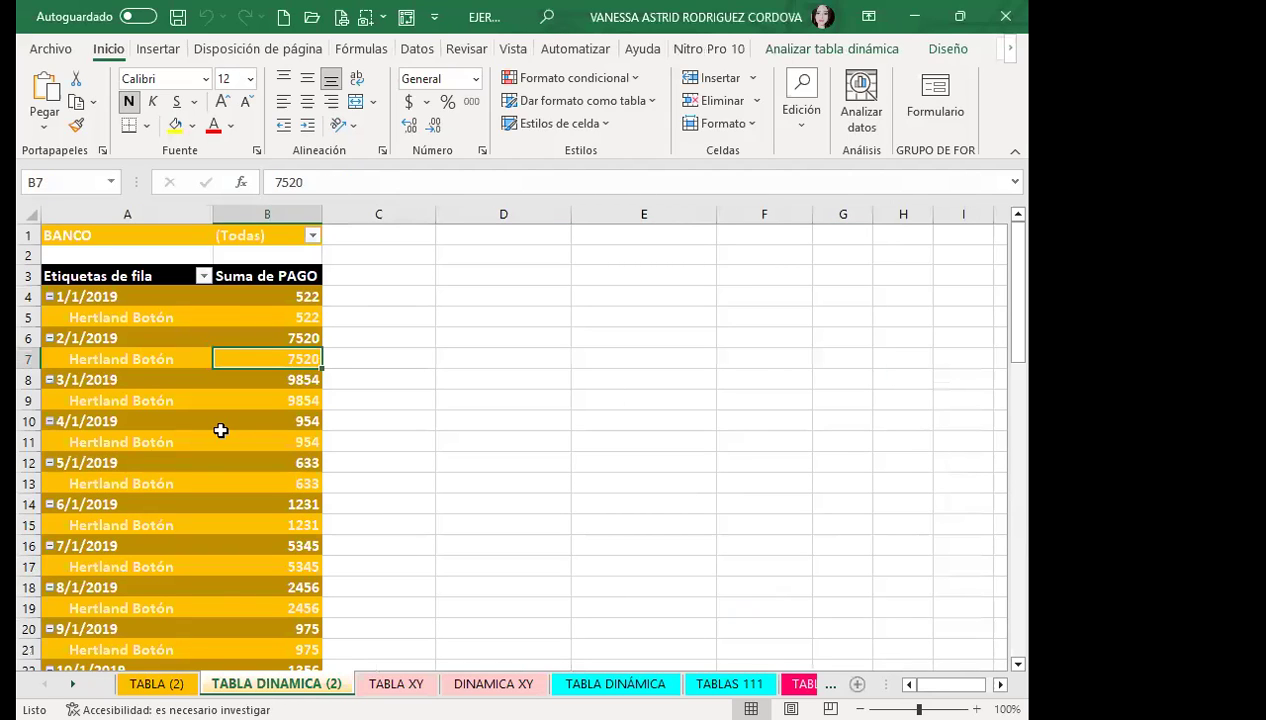
{"action": "left_click", "coordinate": [160, 297]}
{"action": "left_click", "coordinate": [142, 278]}
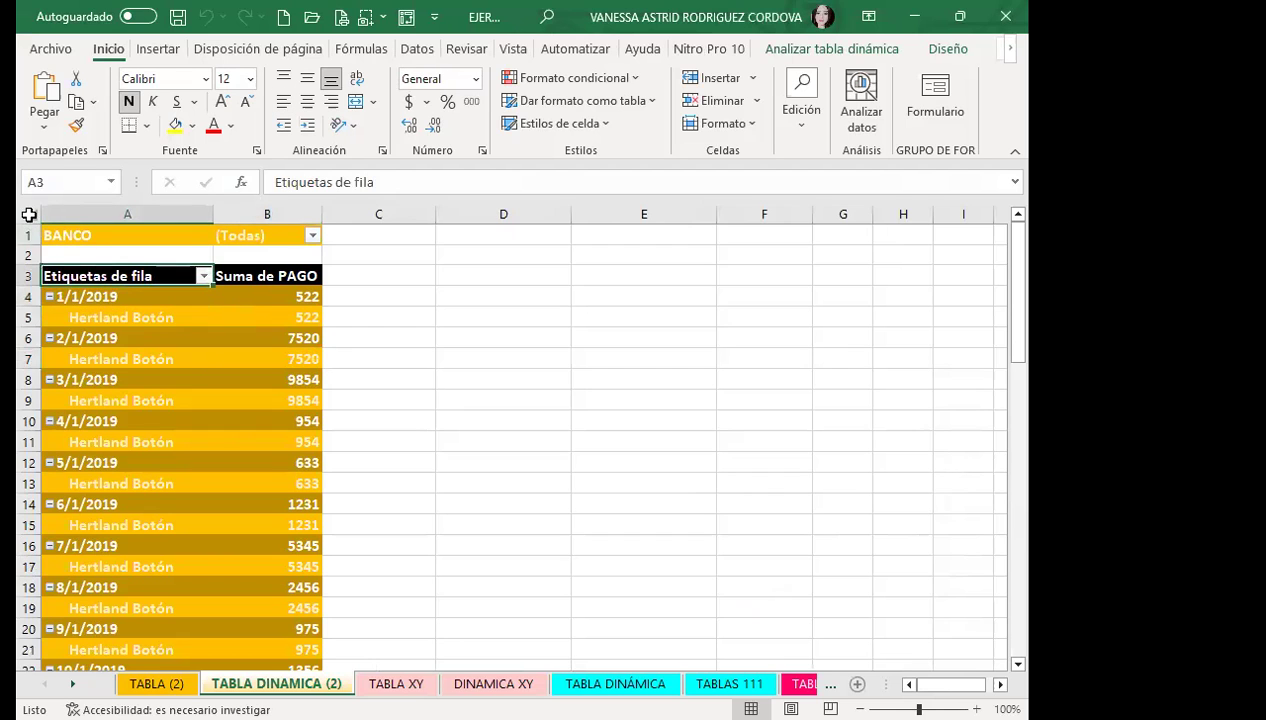
{"action": "left_click", "coordinate": [29, 214]}
{"action": "left_click", "coordinate": [712, 100]}
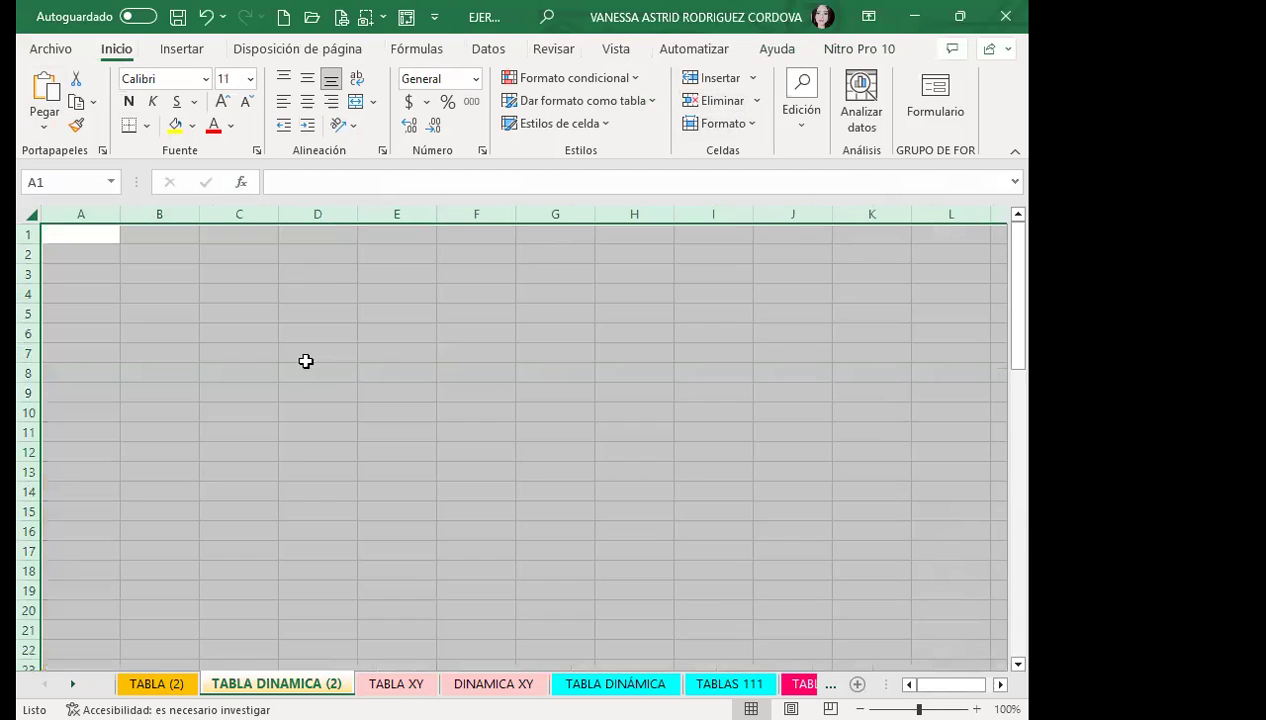
{"action": "left_click", "coordinate": [306, 361]}
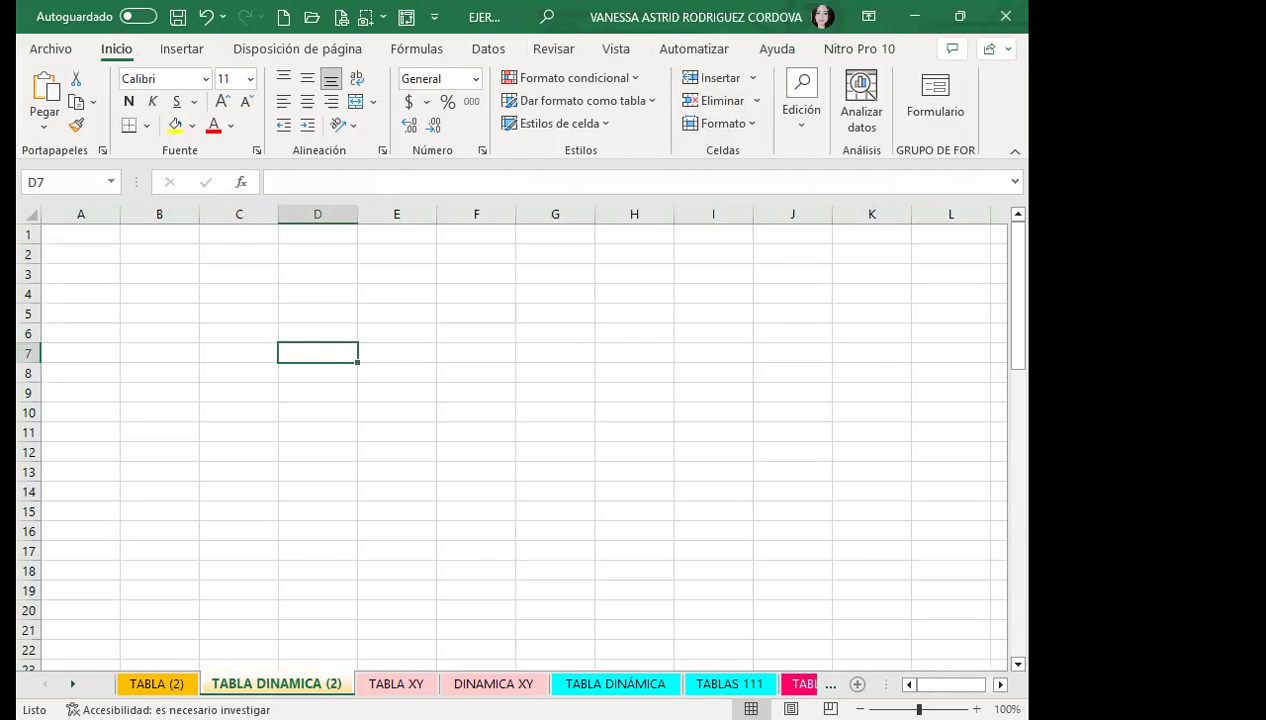
{"action": "left_click", "coordinate": [156, 683]}
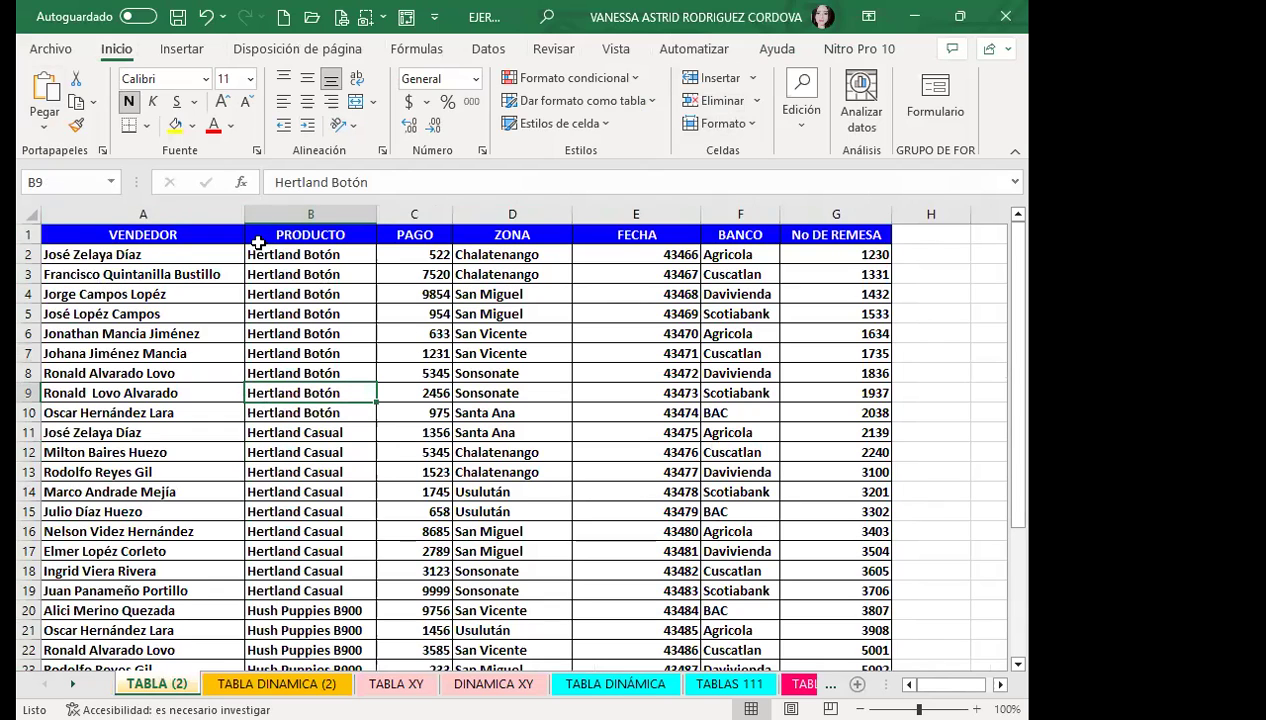
- From the Insertar ribbon, start a Gráfico dinámico from the TABLA (2) range A1:G32
{"action": "left_click", "coordinate": [183, 52]}
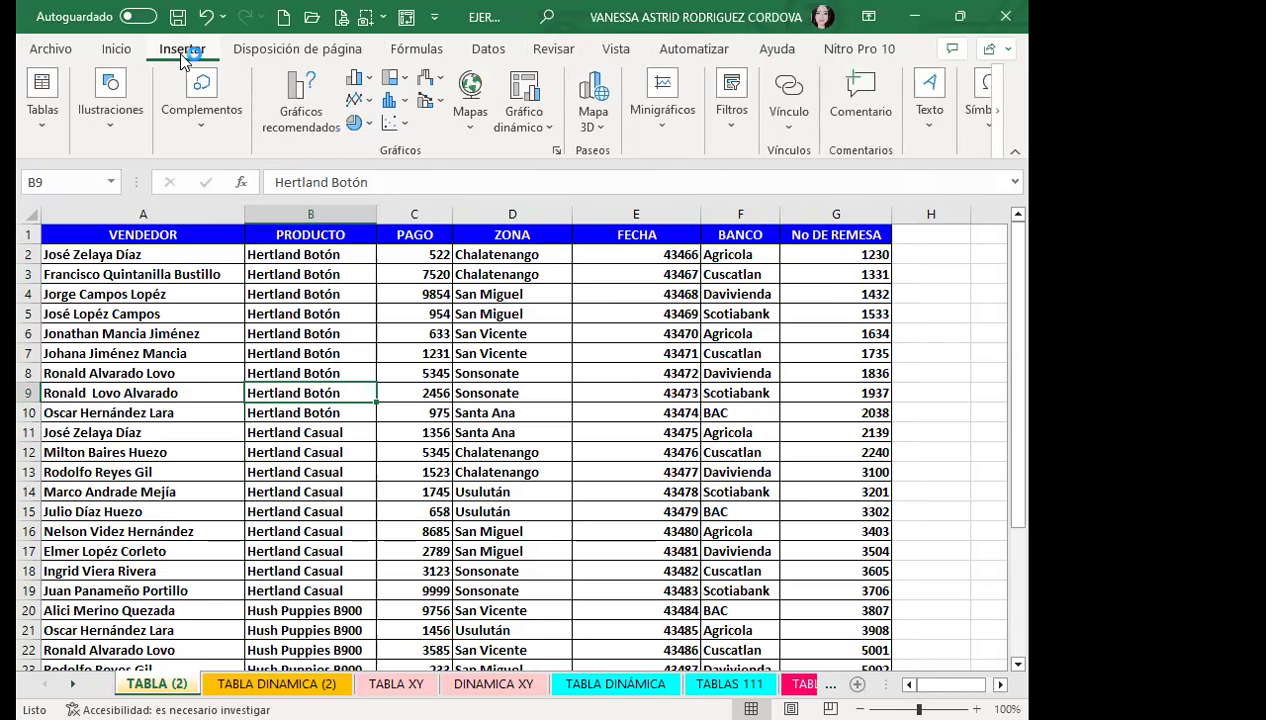
{"action": "left_click", "coordinate": [42, 138]}
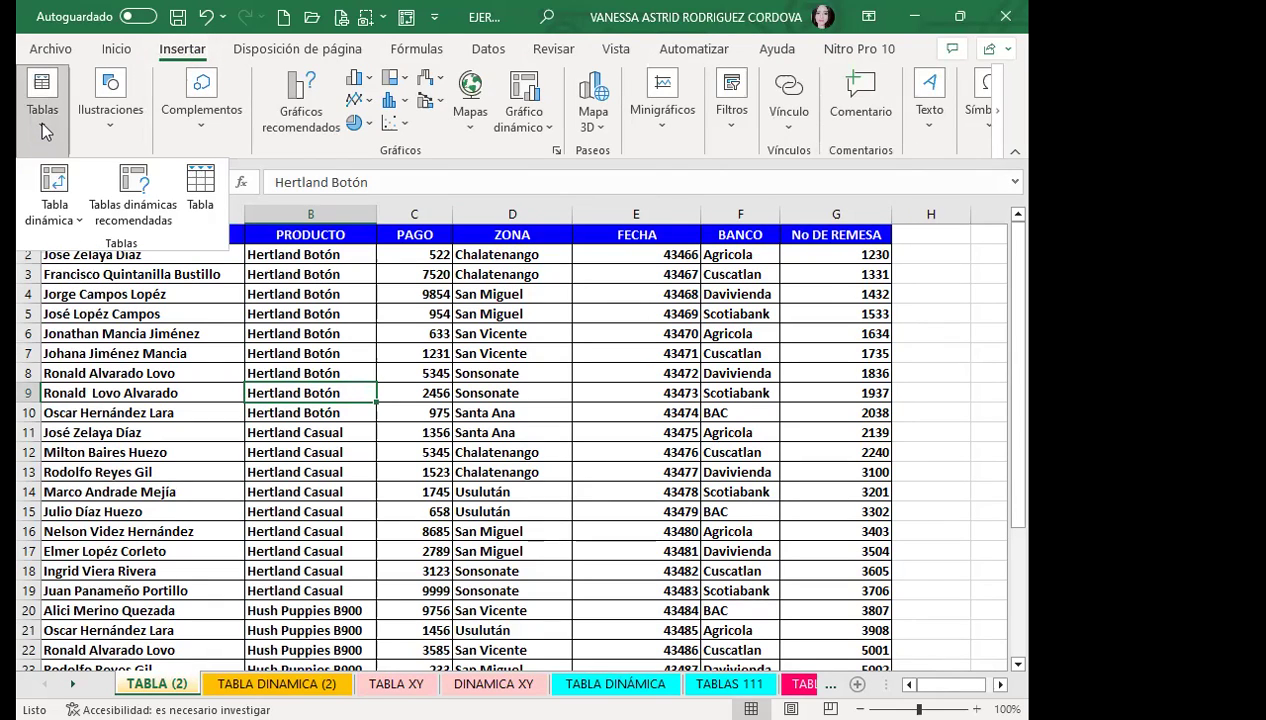
{"action": "key", "text": "Escape"}
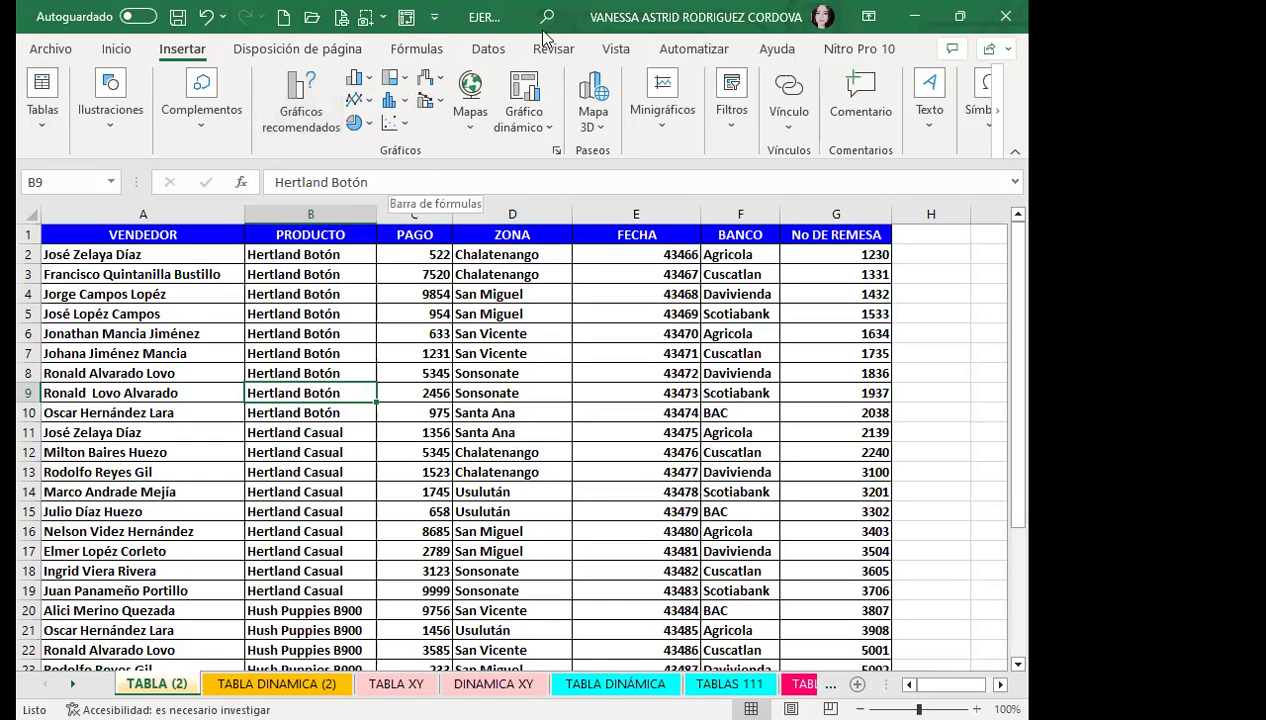
{"action": "left_click", "coordinate": [525, 90]}
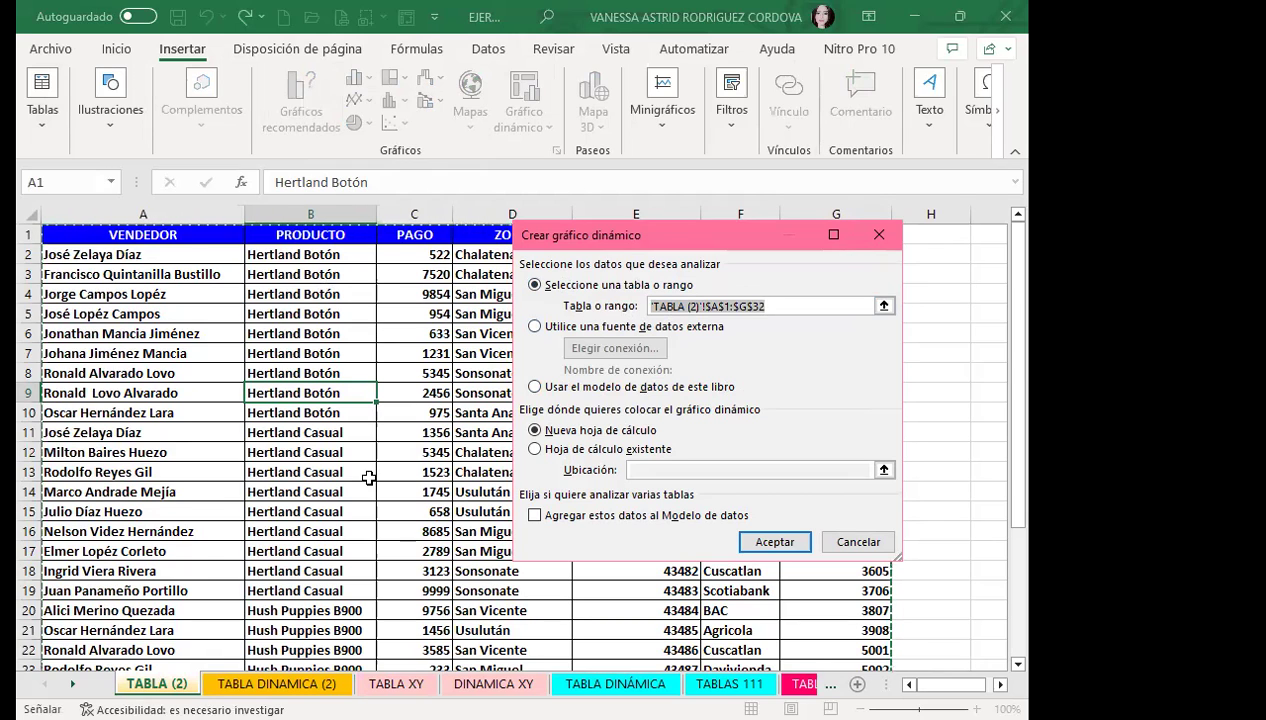
- Create the pivot chart on the existing sheet TABLA DINAMICA (2) at cell A2
{"action": "scroll", "coordinate": [369, 478], "scroll_direction": "down", "scroll_amount": 2}
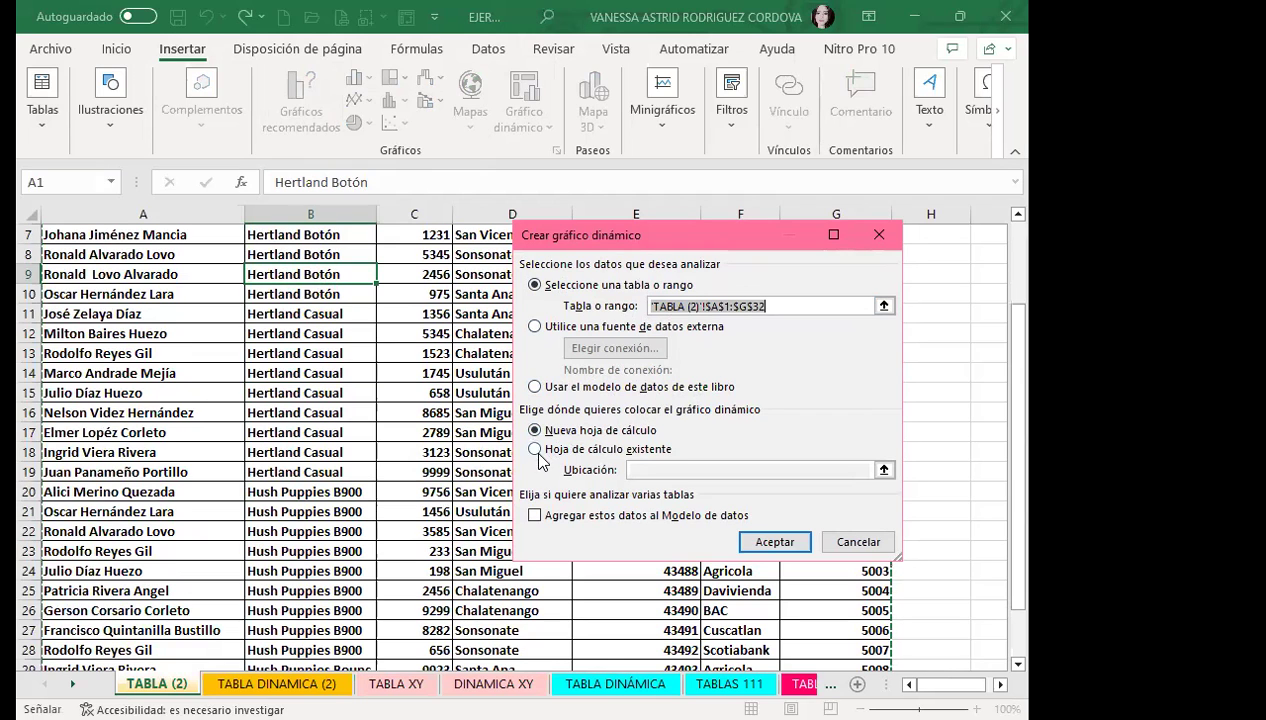
{"action": "left_click", "coordinate": [536, 450]}
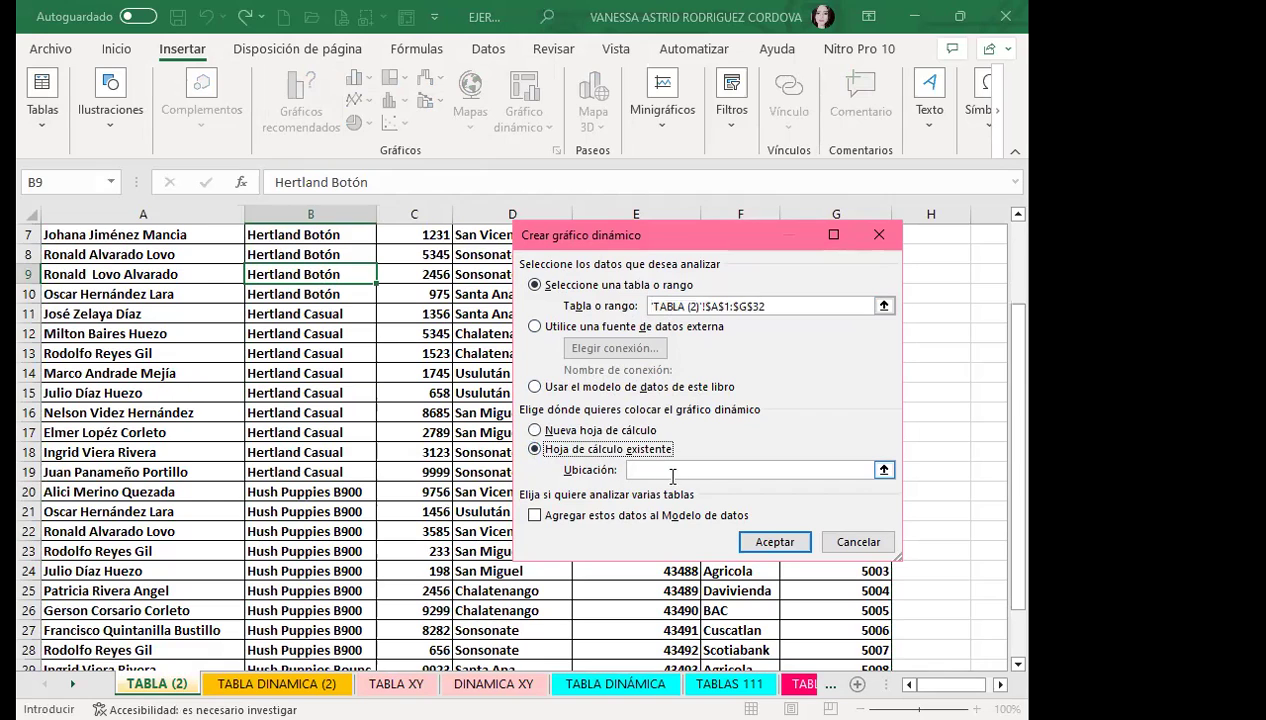
{"action": "left_click", "coordinate": [283, 684]}
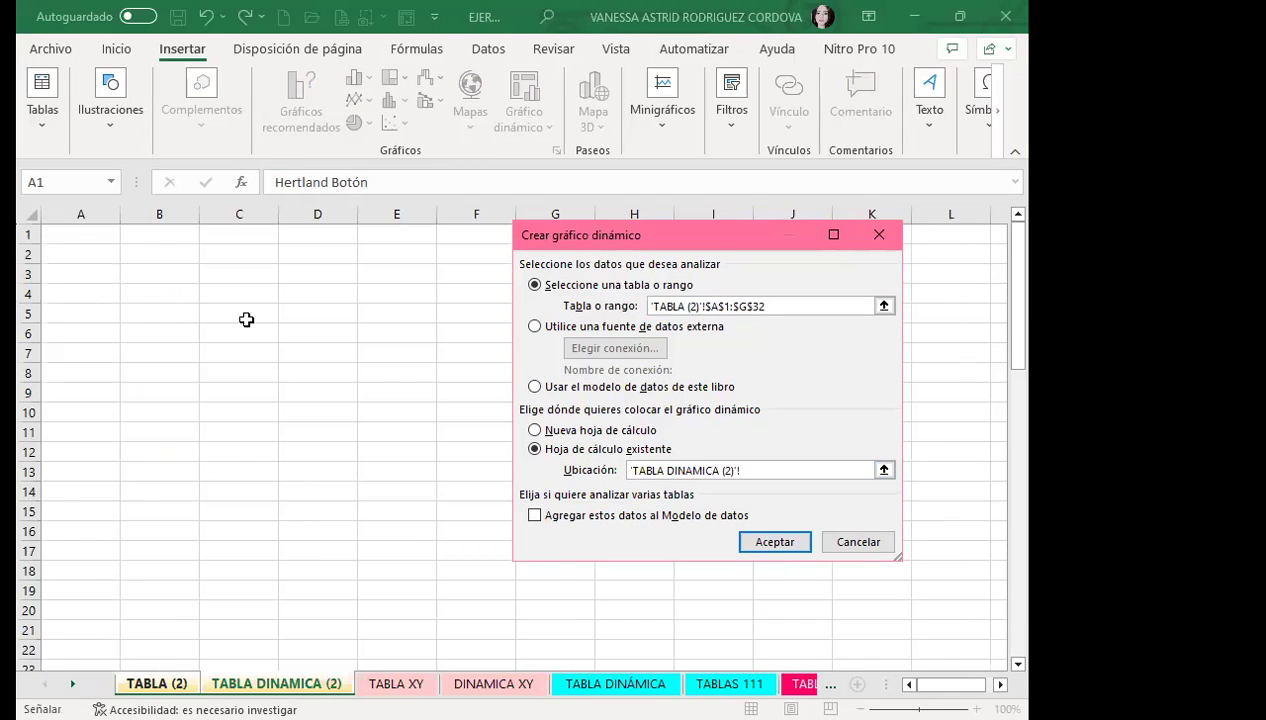
{"action": "left_click", "coordinate": [74, 258]}
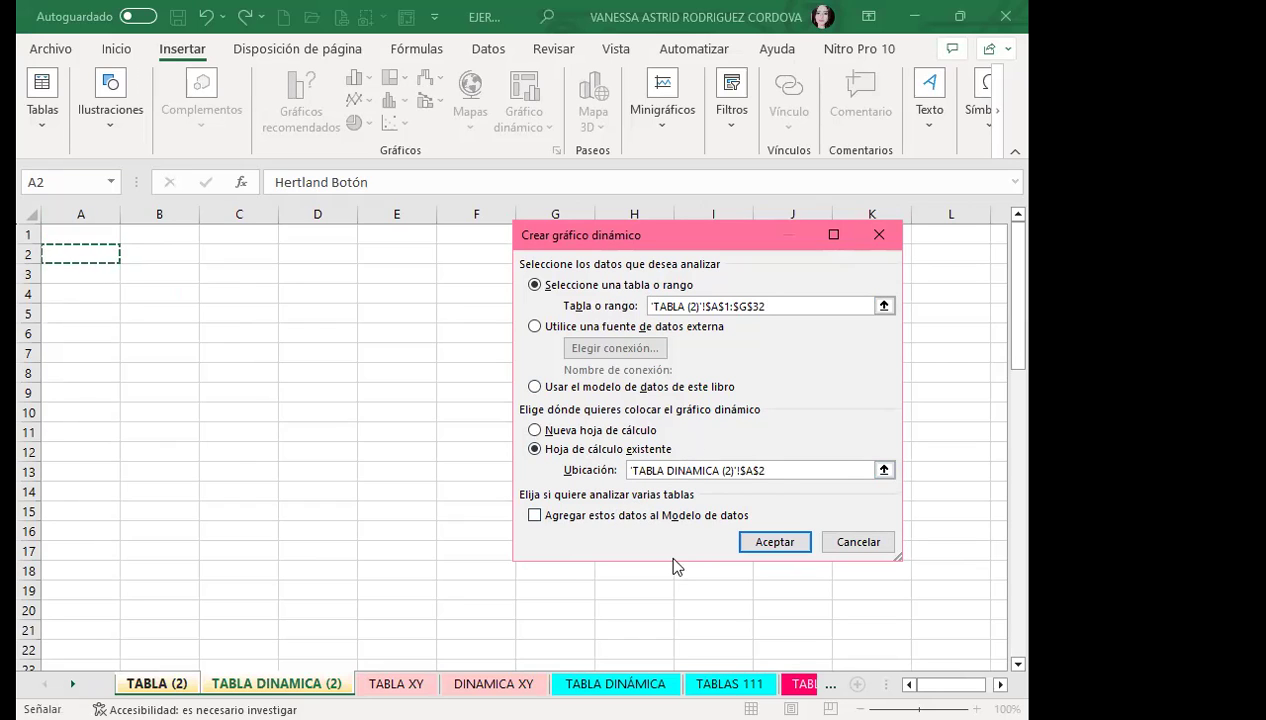
{"action": "left_click", "coordinate": [790, 545]}
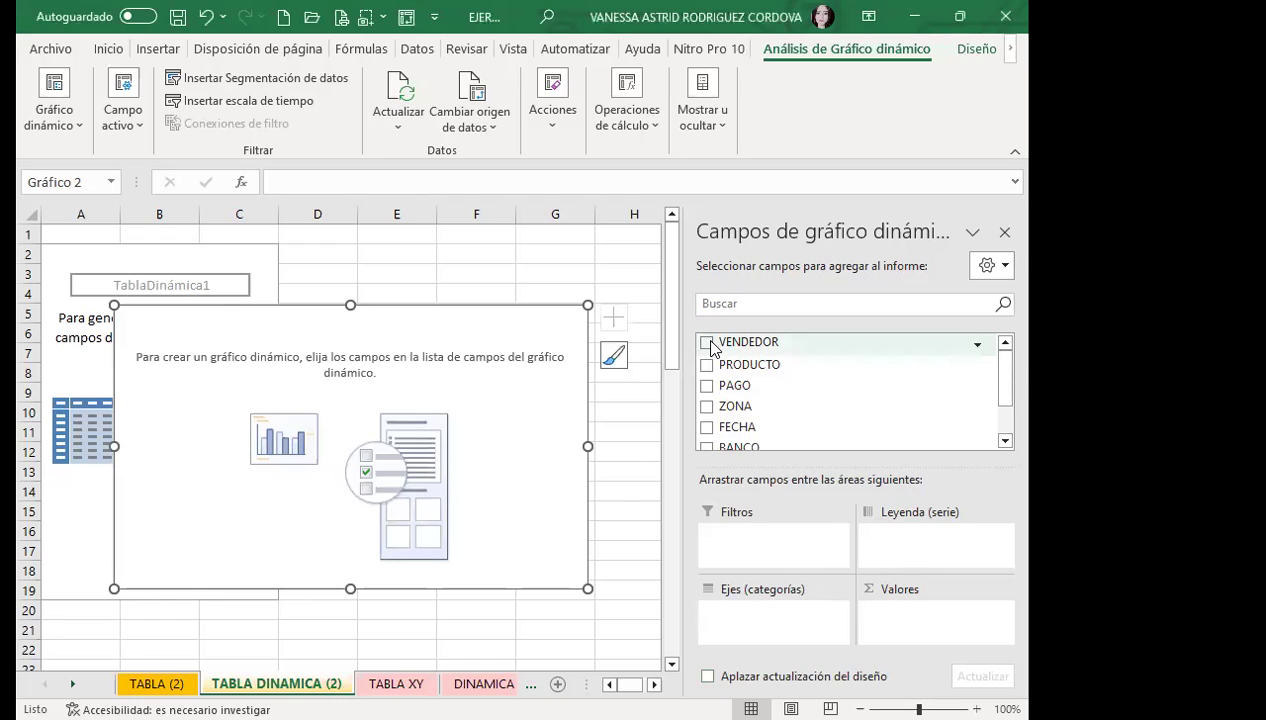
- Add VENDEDOR as the chart's categories and Suma de PAGO as its values
{"action": "left_click", "coordinate": [709, 343]}
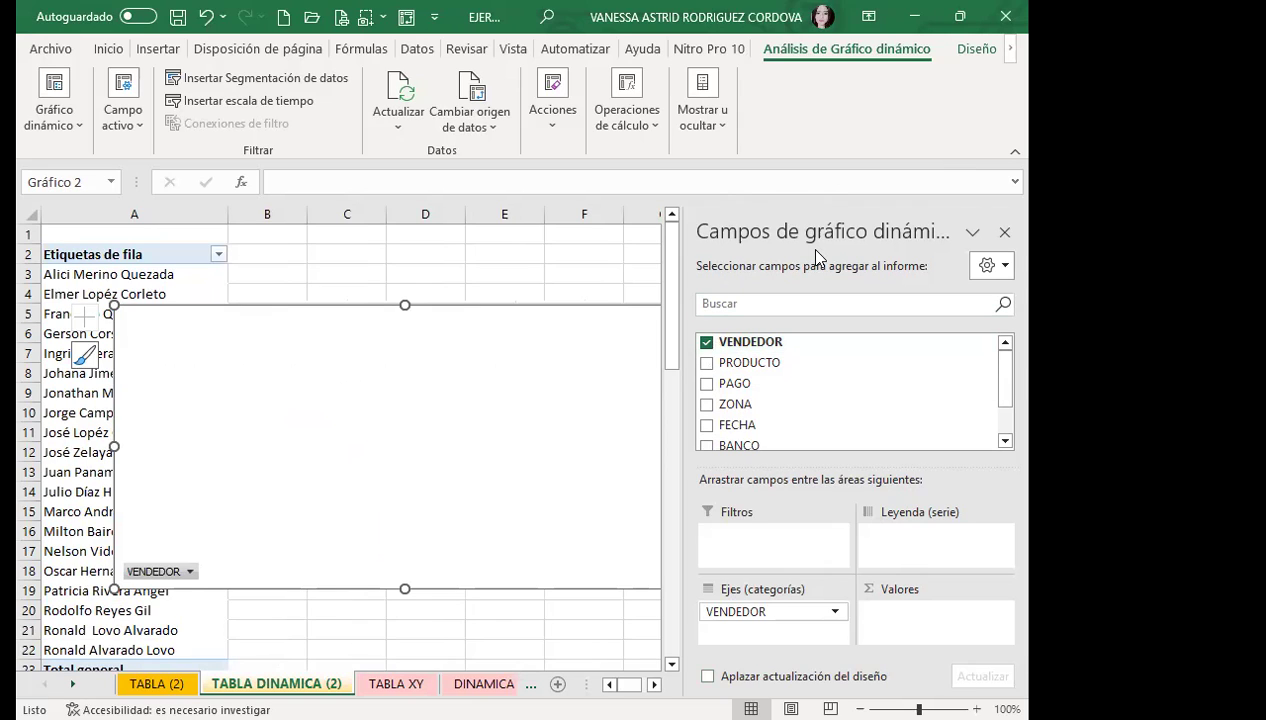
{"action": "left_click_drag", "start_coordinate": [1003, 388], "coordinate": [1000, 428]}
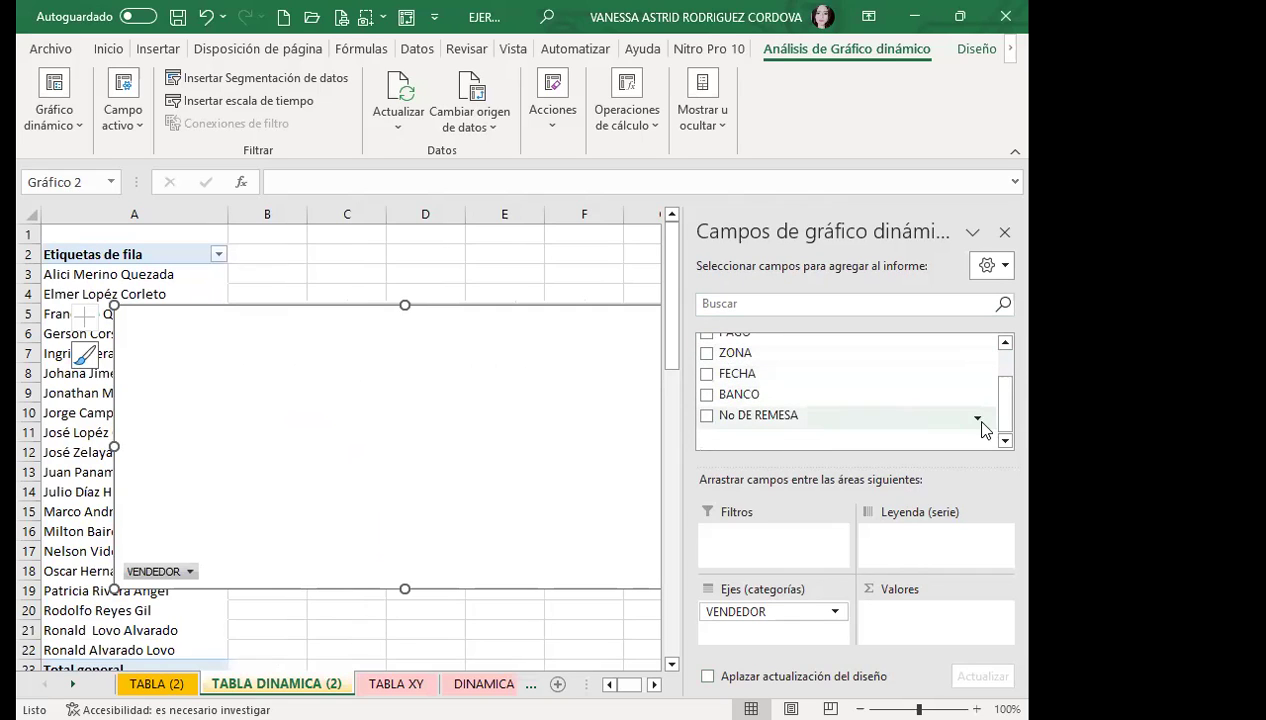
{"action": "left_click_drag", "start_coordinate": [996, 407], "coordinate": [998, 384]}
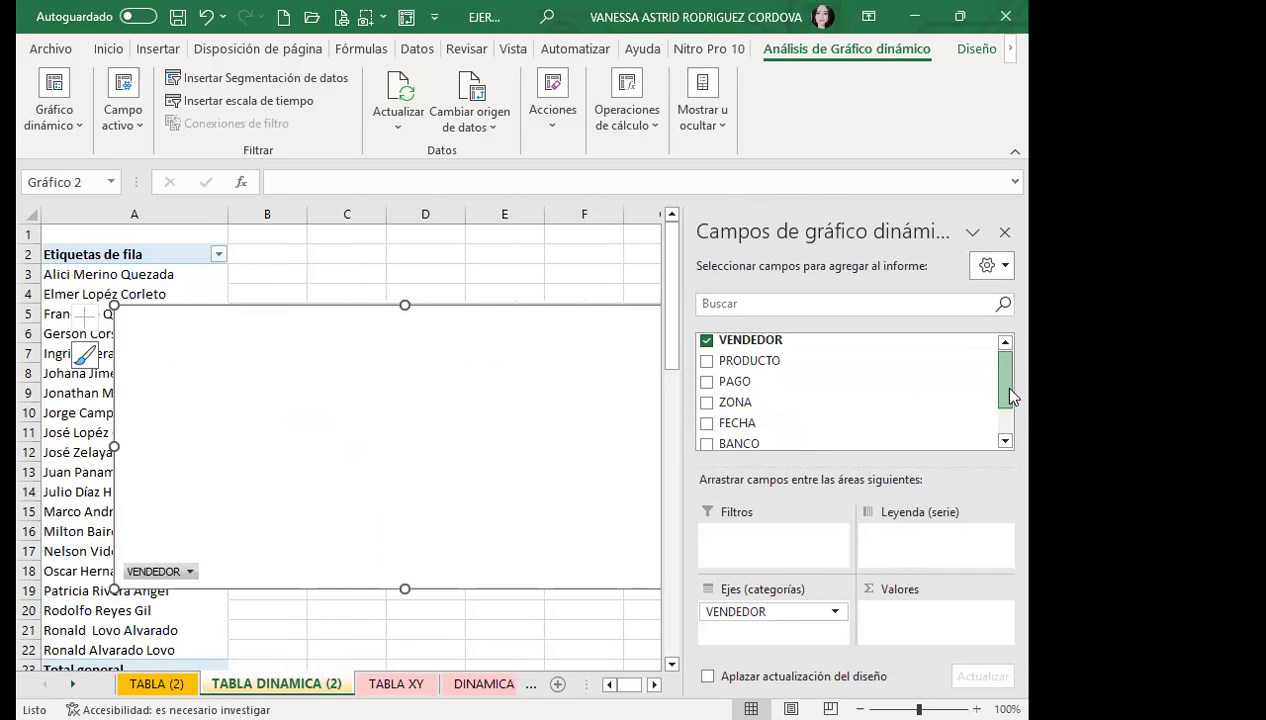
{"action": "left_click", "coordinate": [707, 382]}
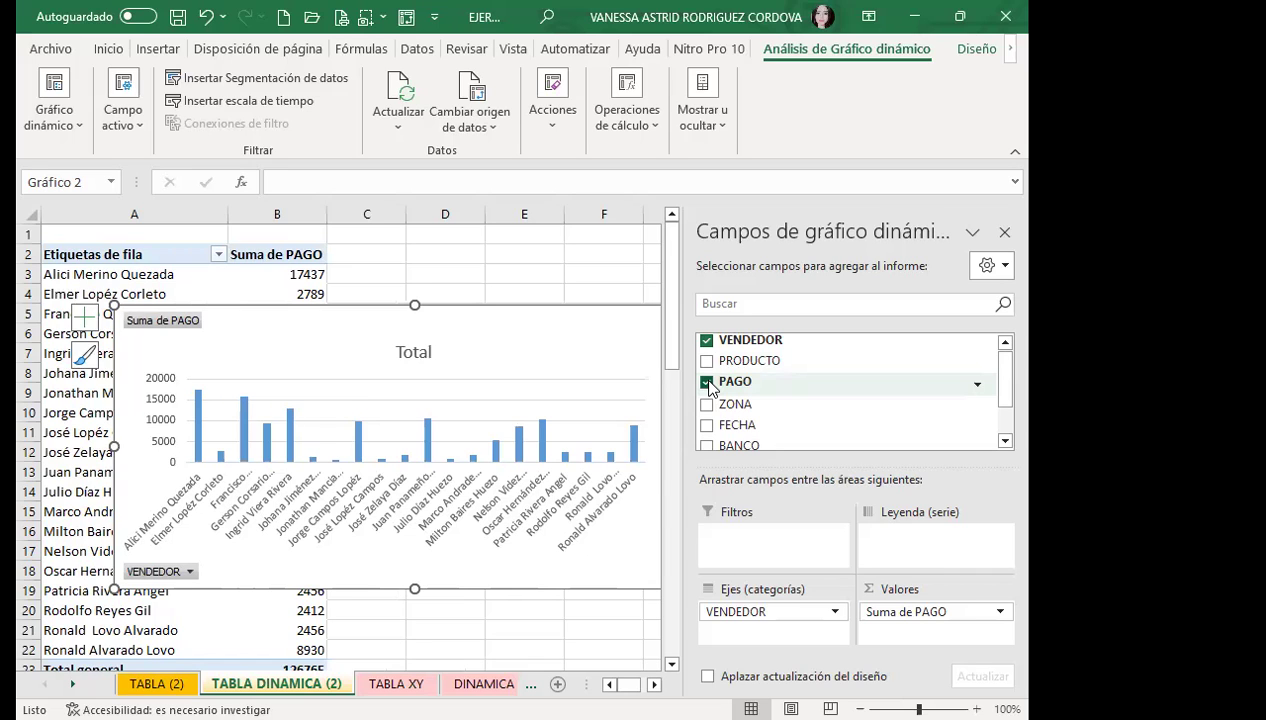
- Drag the pivot chart down so it sits below the pivot table
{"action": "left_click_drag", "start_coordinate": [494, 353], "coordinate": [444, 461]}
{"action": "scroll", "coordinate": [470, 390], "scroll_direction": "down", "scroll_amount": 3}
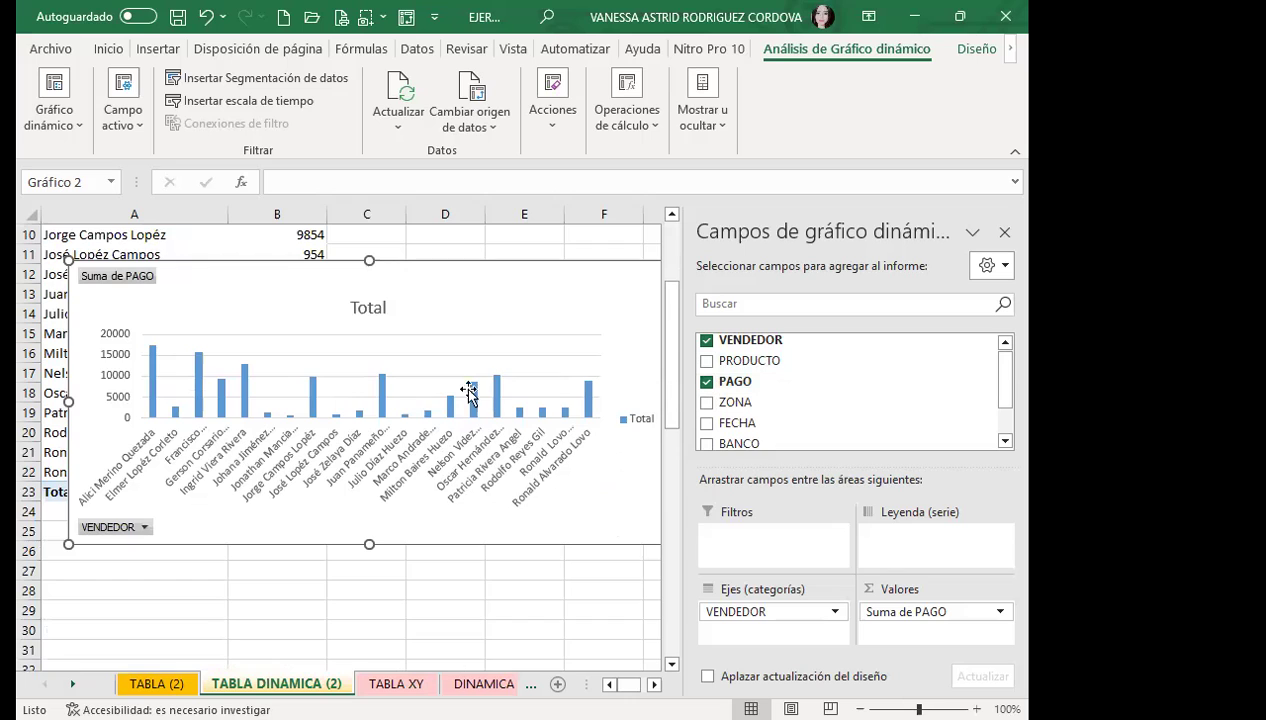
{"action": "left_click_drag", "start_coordinate": [486, 289], "coordinate": [470, 413]}
{"action": "scroll", "coordinate": [481, 362], "scroll_direction": "down", "scroll_amount": 3}
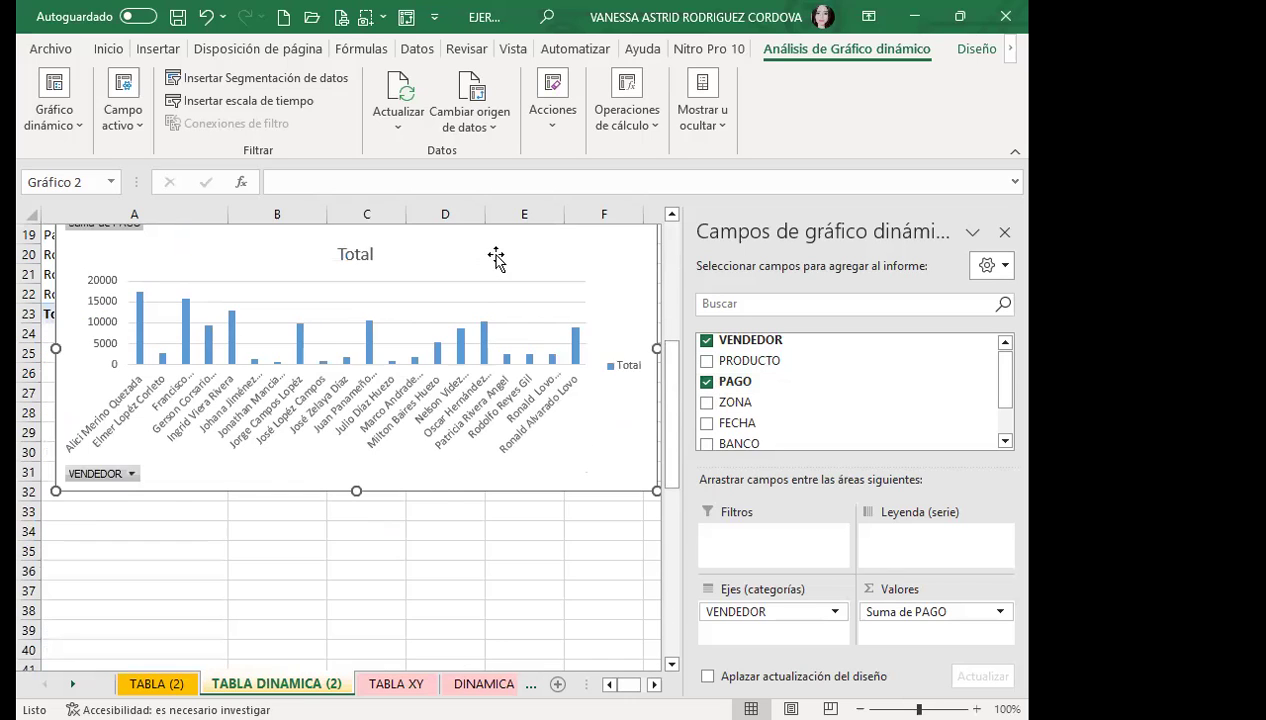
{"action": "left_click_drag", "start_coordinate": [496, 258], "coordinate": [485, 405]}
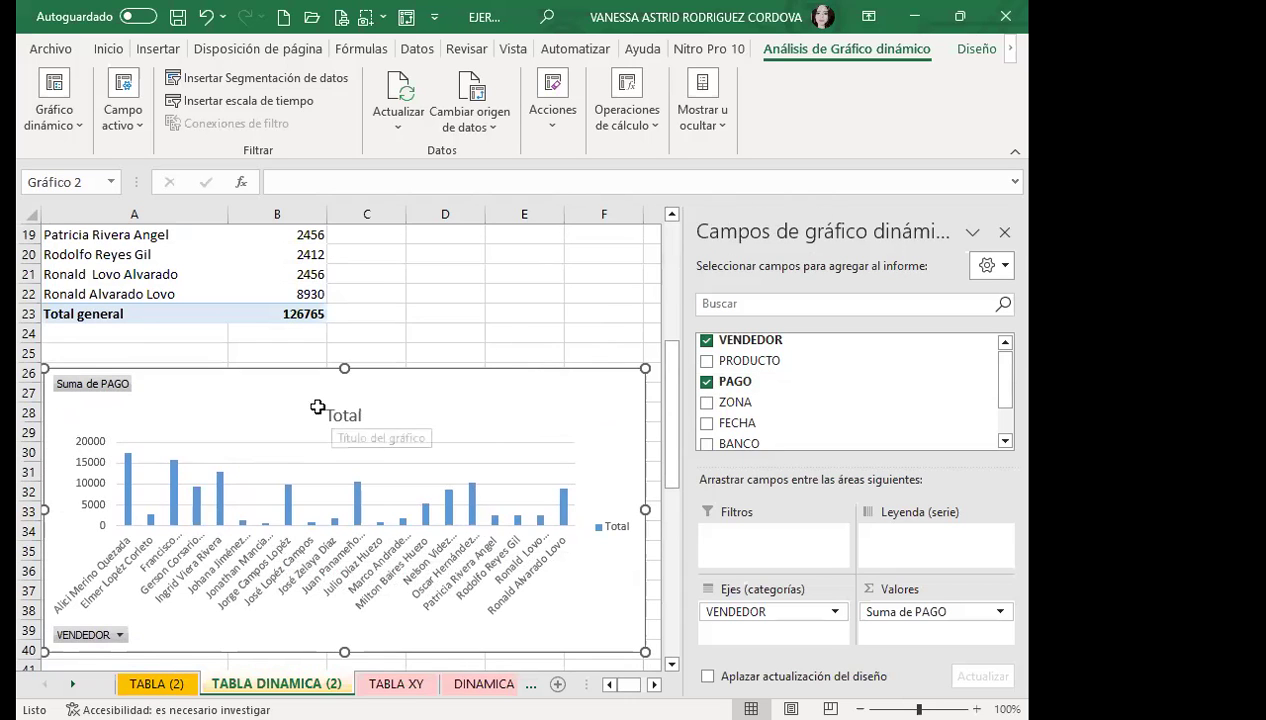
- Scroll the sheet to review the Total chart of each seller's PAGO below the pivot table
{"action": "scroll", "coordinate": [254, 376], "scroll_direction": "up", "scroll_amount": 4}
{"action": "scroll", "coordinate": [254, 376], "scroll_direction": "up", "scroll_amount": 2}
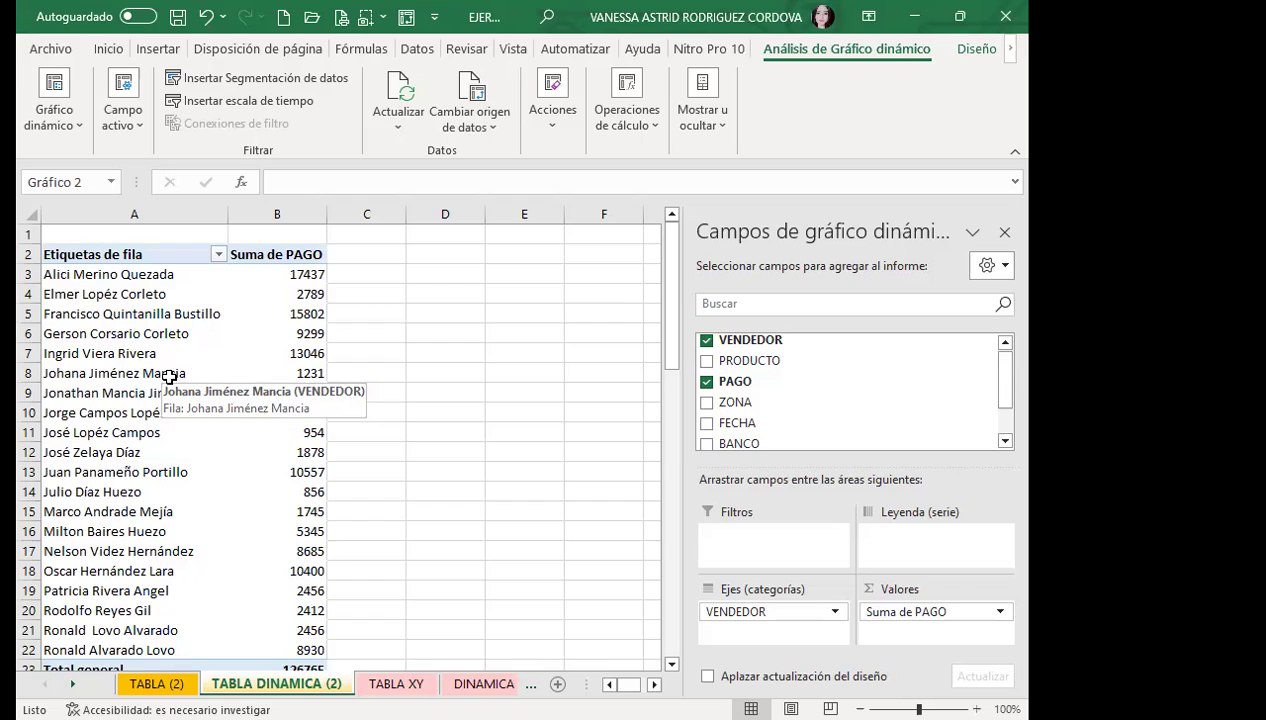
{"action": "scroll", "coordinate": [446, 472], "scroll_direction": "down", "scroll_amount": 3}
{"action": "scroll", "coordinate": [441, 537], "scroll_direction": "down", "scroll_amount": 6}
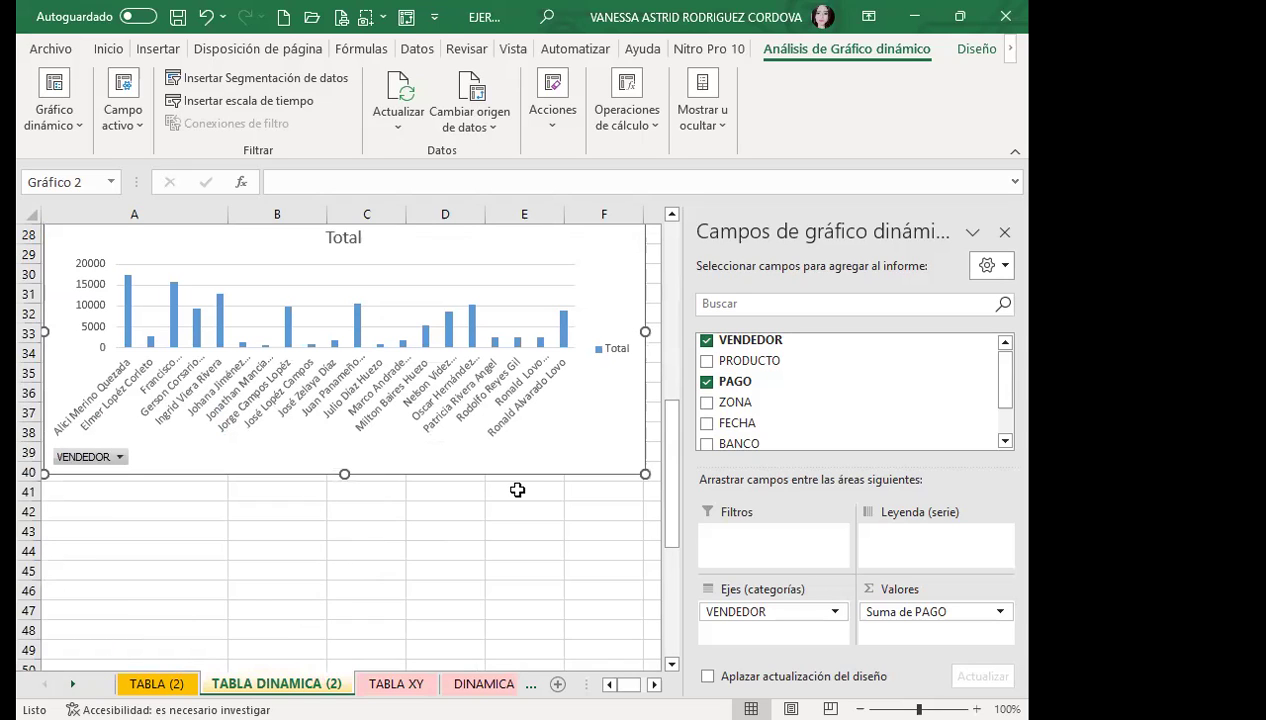
{"action": "scroll", "coordinate": [517, 489], "scroll_direction": "up", "scroll_amount": 1}
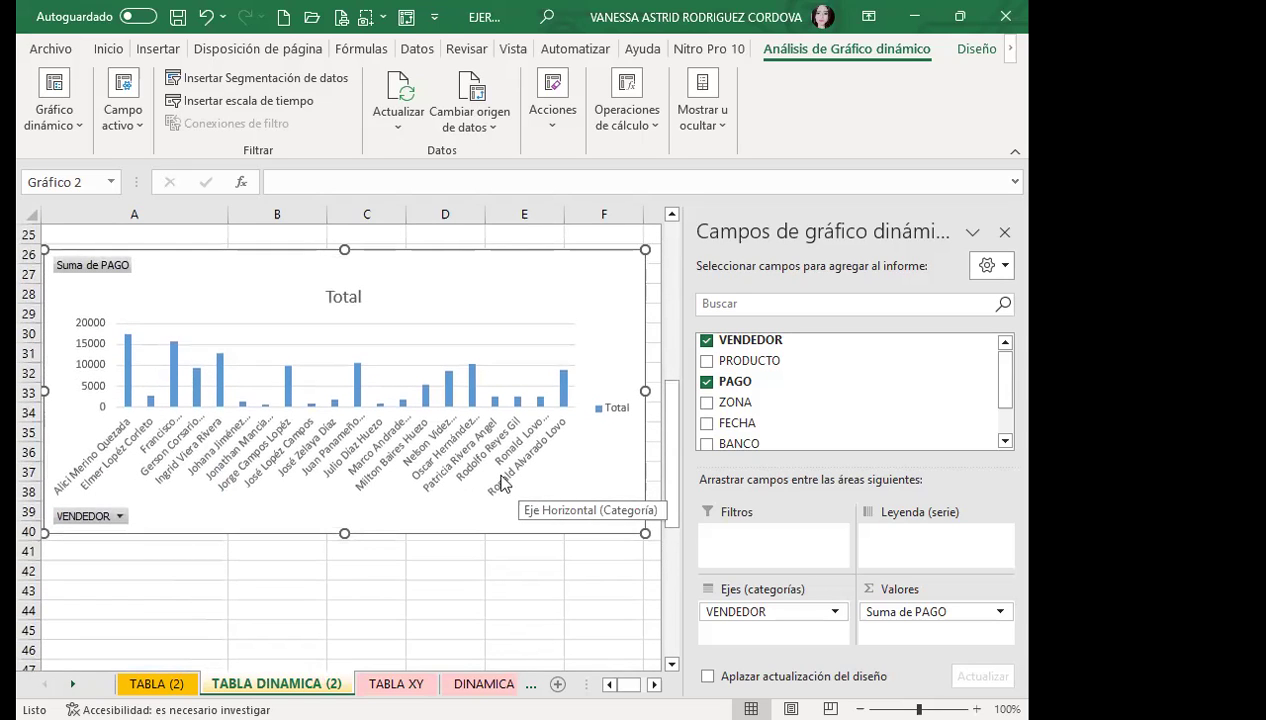
- Stretch the pivot chart down to row 44 so all vendor names show in full
{"action": "left_click_drag", "start_coordinate": [344, 533], "coordinate": [341, 614]}
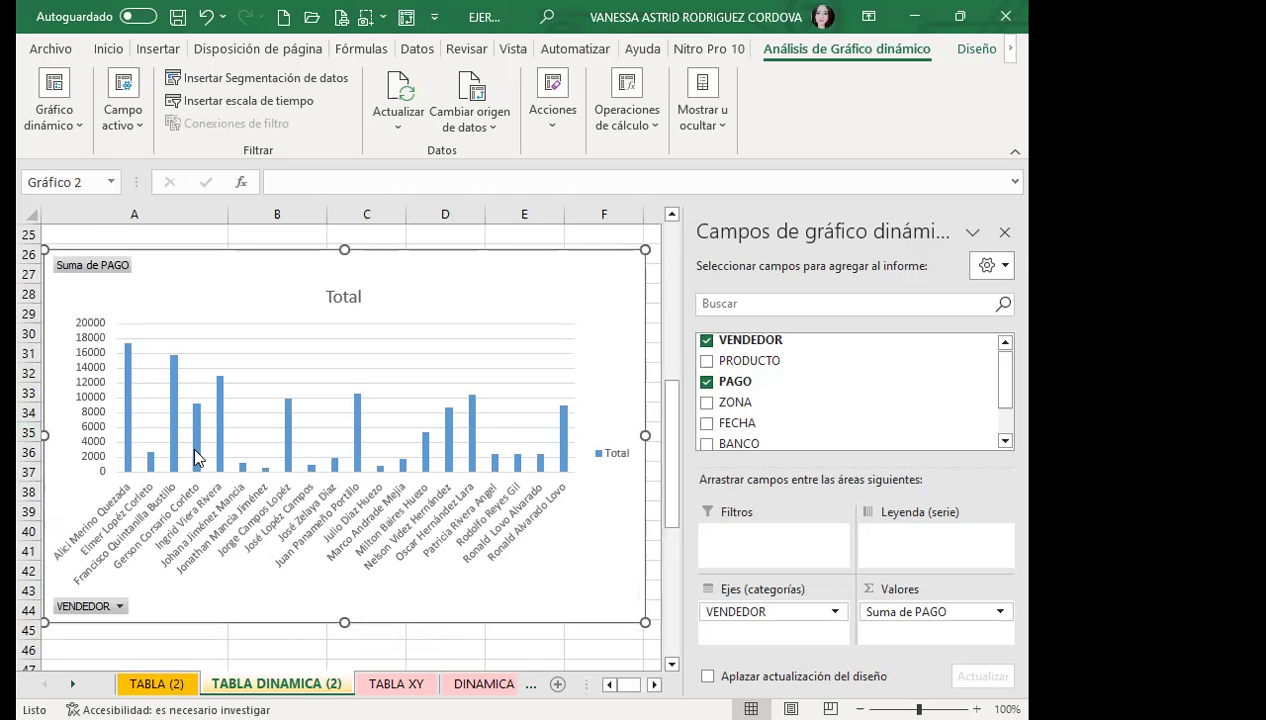
{"action": "mouse_move", "coordinate": [196, 457]}
{"action": "scroll", "coordinate": [196, 457], "scroll_direction": "up", "scroll_amount": 7}
{"action": "scroll", "coordinate": [232, 362], "scroll_direction": "up", "scroll_amount": 1}
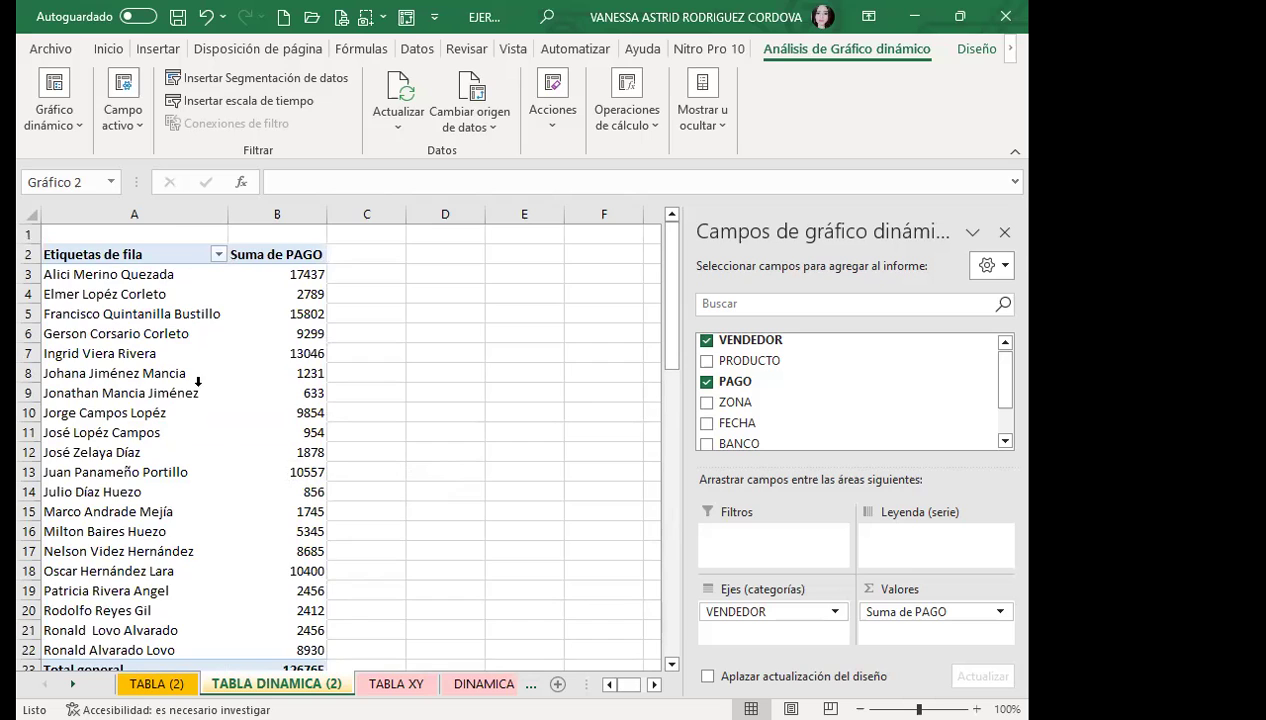
{"action": "scroll", "coordinate": [198, 381], "scroll_direction": "down", "scroll_amount": 2}
{"action": "scroll", "coordinate": [331, 536], "scroll_direction": "down", "scroll_amount": 7}
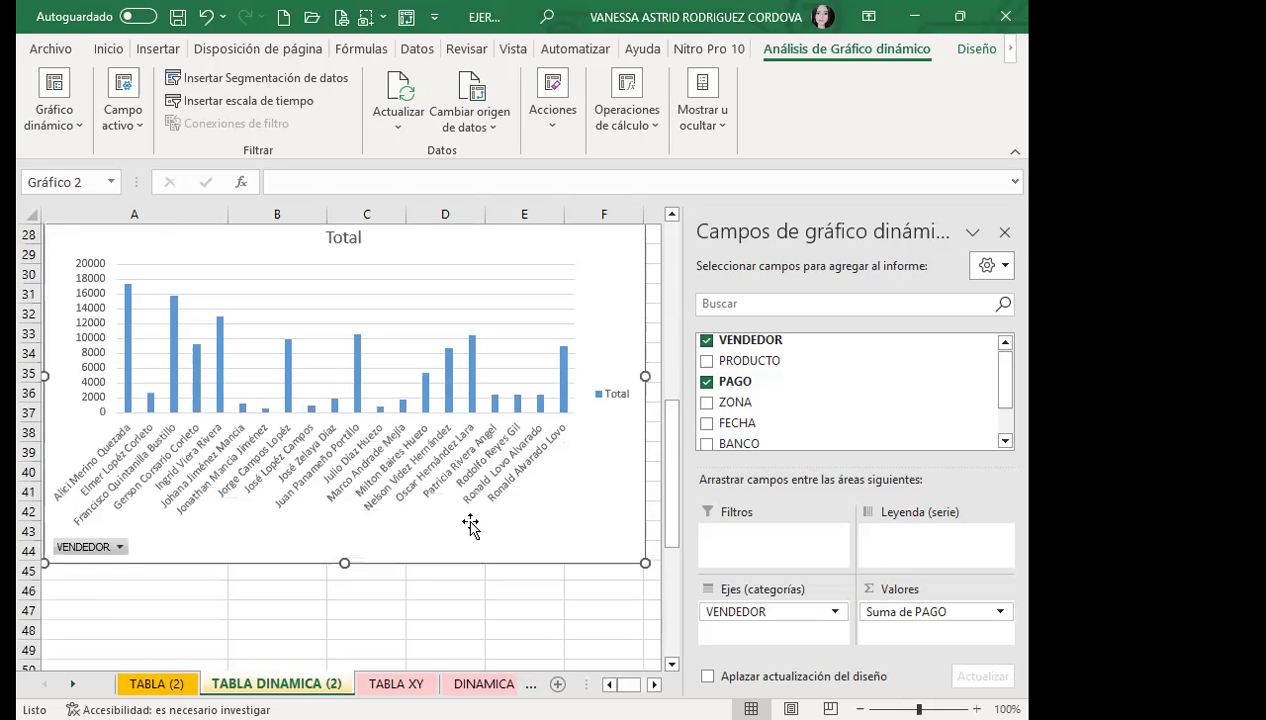
{"action": "scroll", "coordinate": [423, 487], "scroll_direction": "up", "scroll_amount": 1}
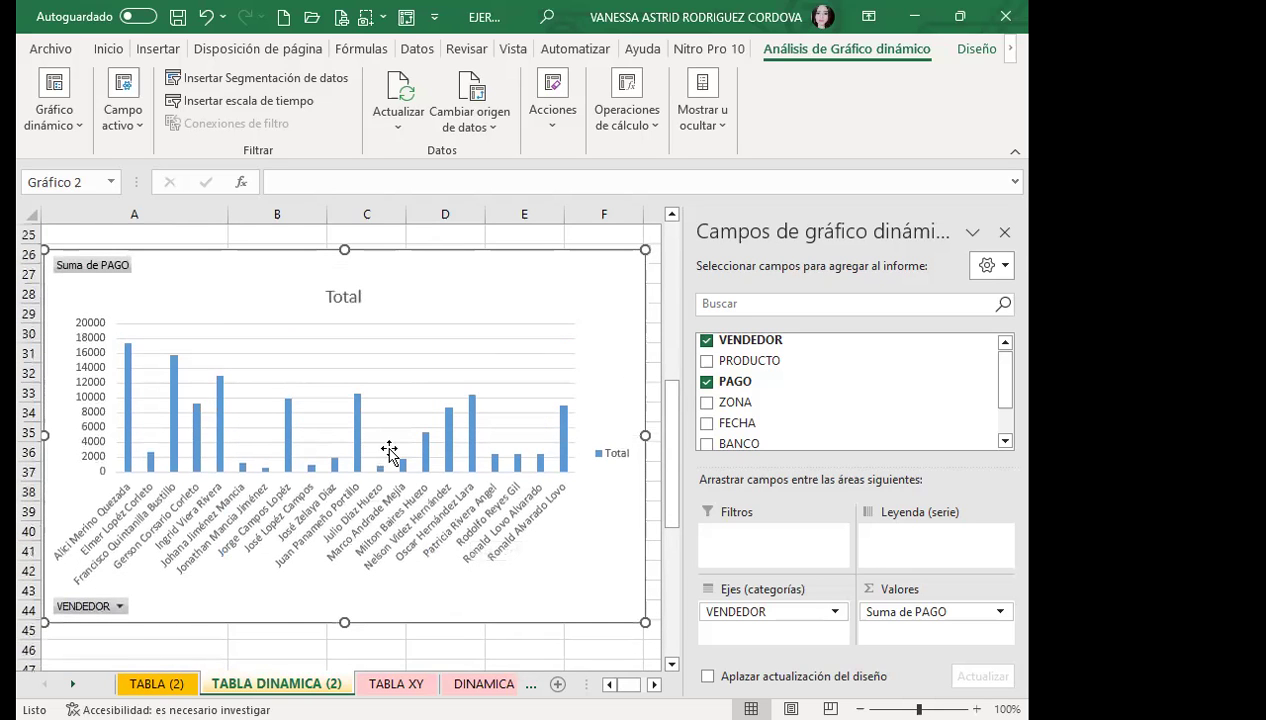
{"action": "scroll", "coordinate": [390, 462], "scroll_direction": "up", "scroll_amount": 2}
{"action": "scroll", "coordinate": [378, 435], "scroll_direction": "up", "scroll_amount": 5}
{"action": "scroll", "coordinate": [300, 368], "scroll_direction": "up", "scroll_amount": 1}
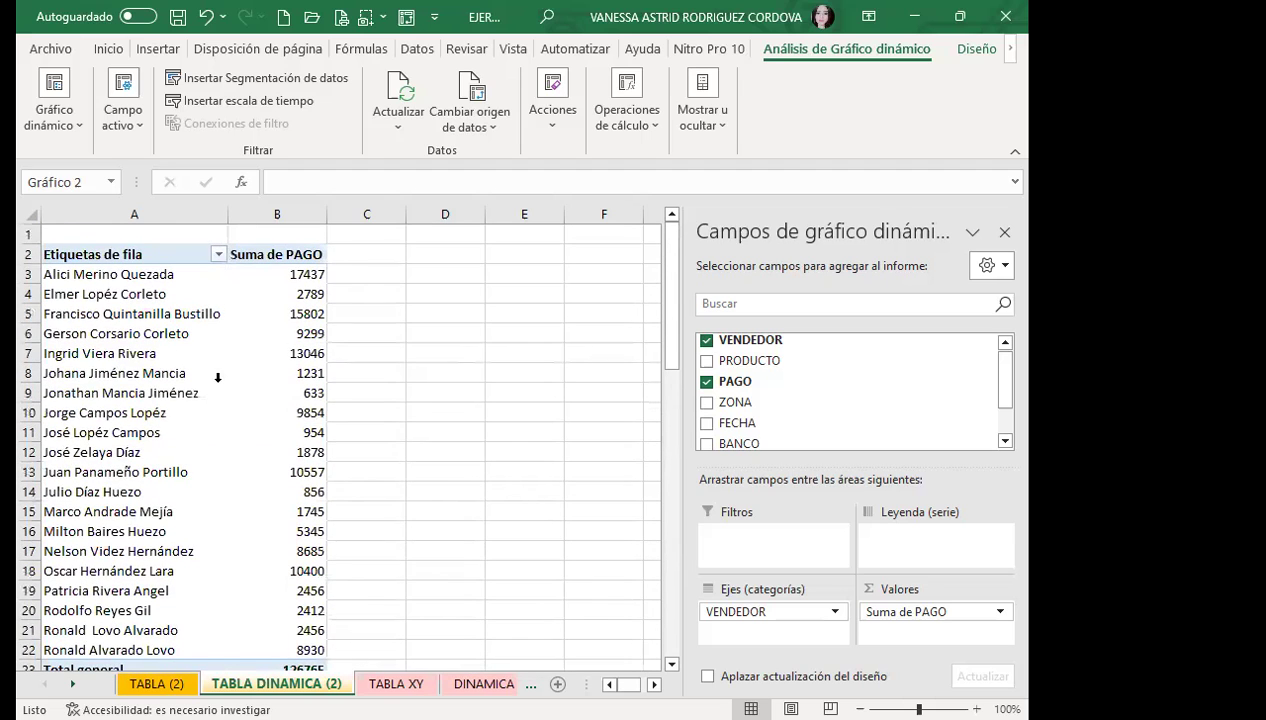
- Click into the pivot table, then reselect the pivot chart
{"action": "left_click", "coordinate": [167, 373]}
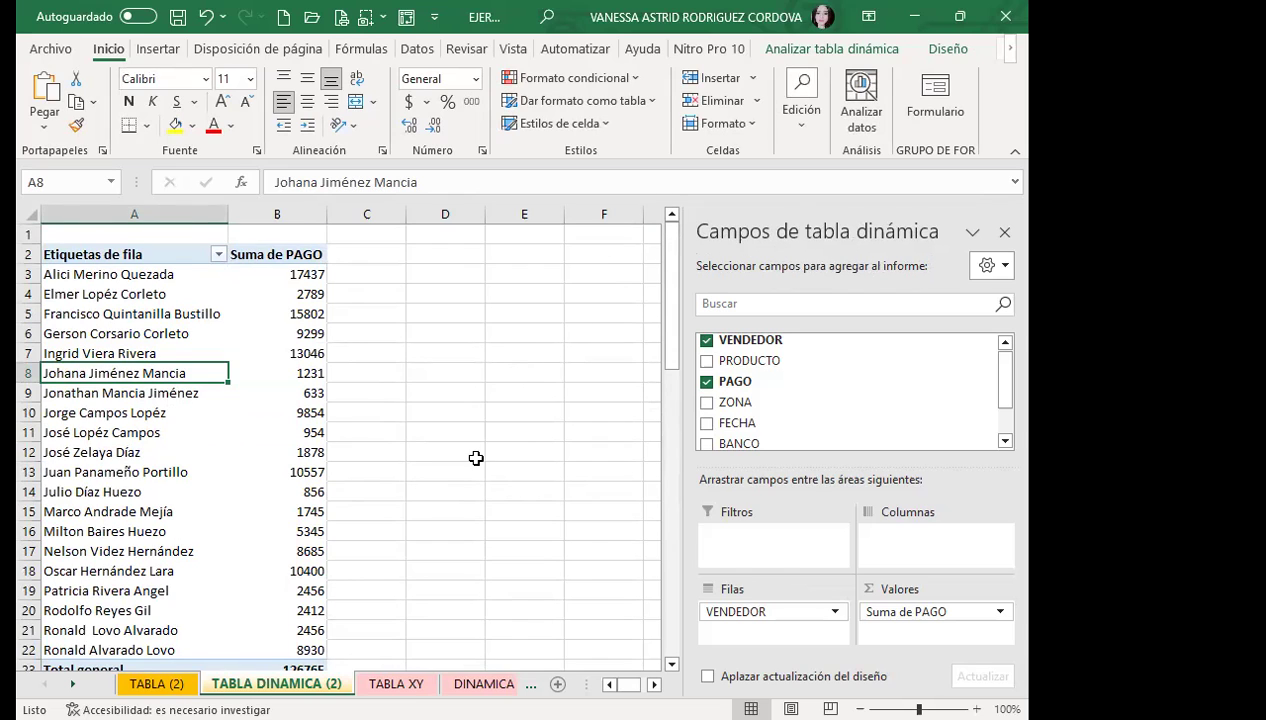
{"action": "scroll", "coordinate": [472, 460], "scroll_direction": "down", "scroll_amount": 7}
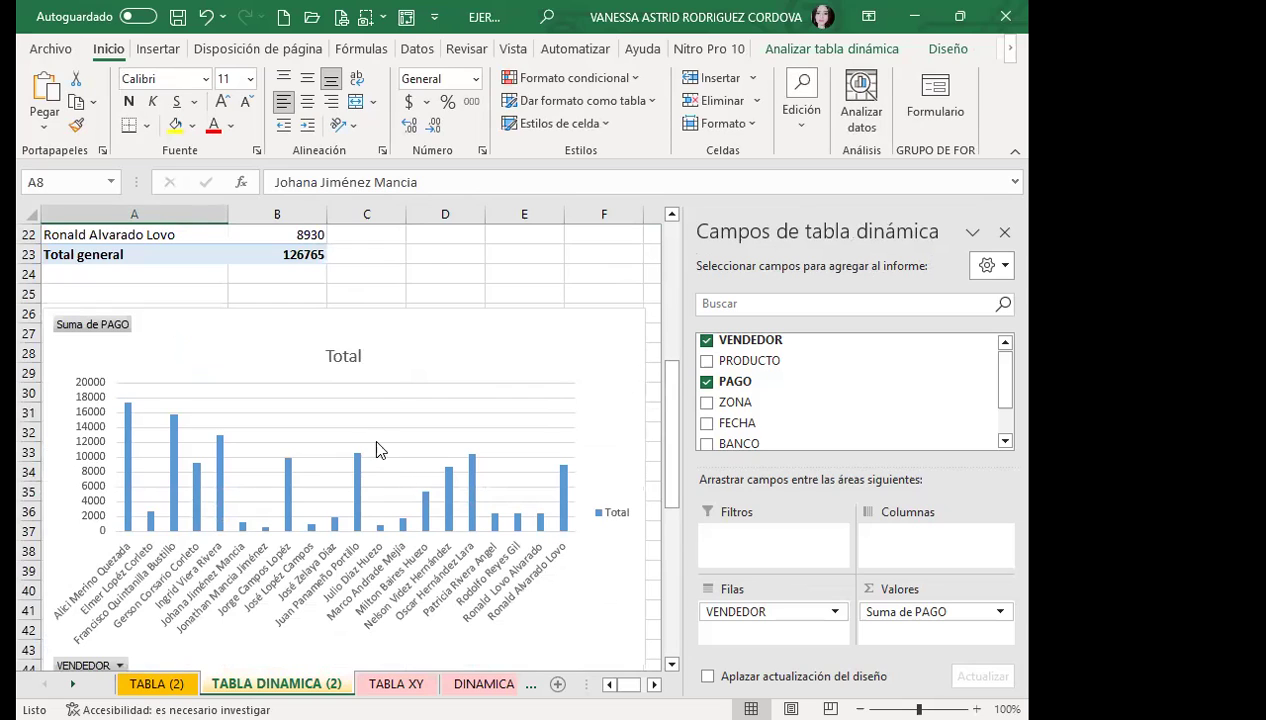
{"action": "left_click", "coordinate": [417, 346]}
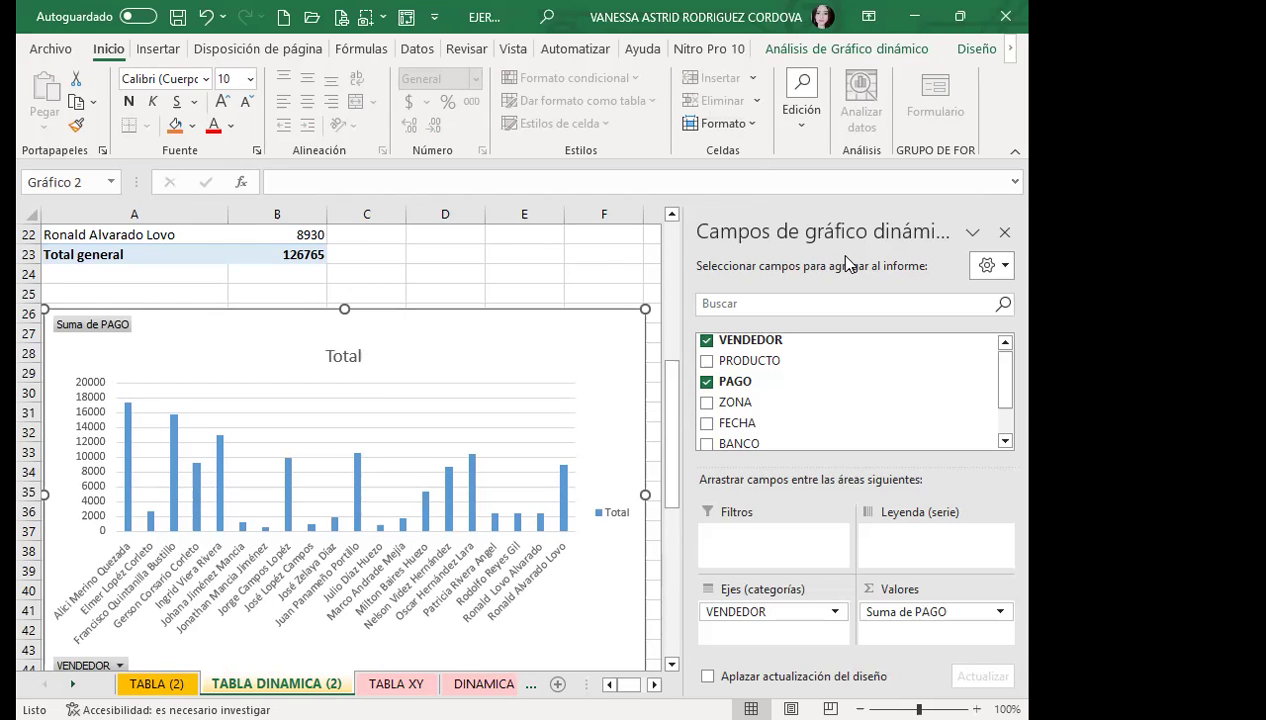
- Add BANCO and move it to Leyenda (serie) so each bank is a separate series
{"action": "left_click", "coordinate": [707, 444]}
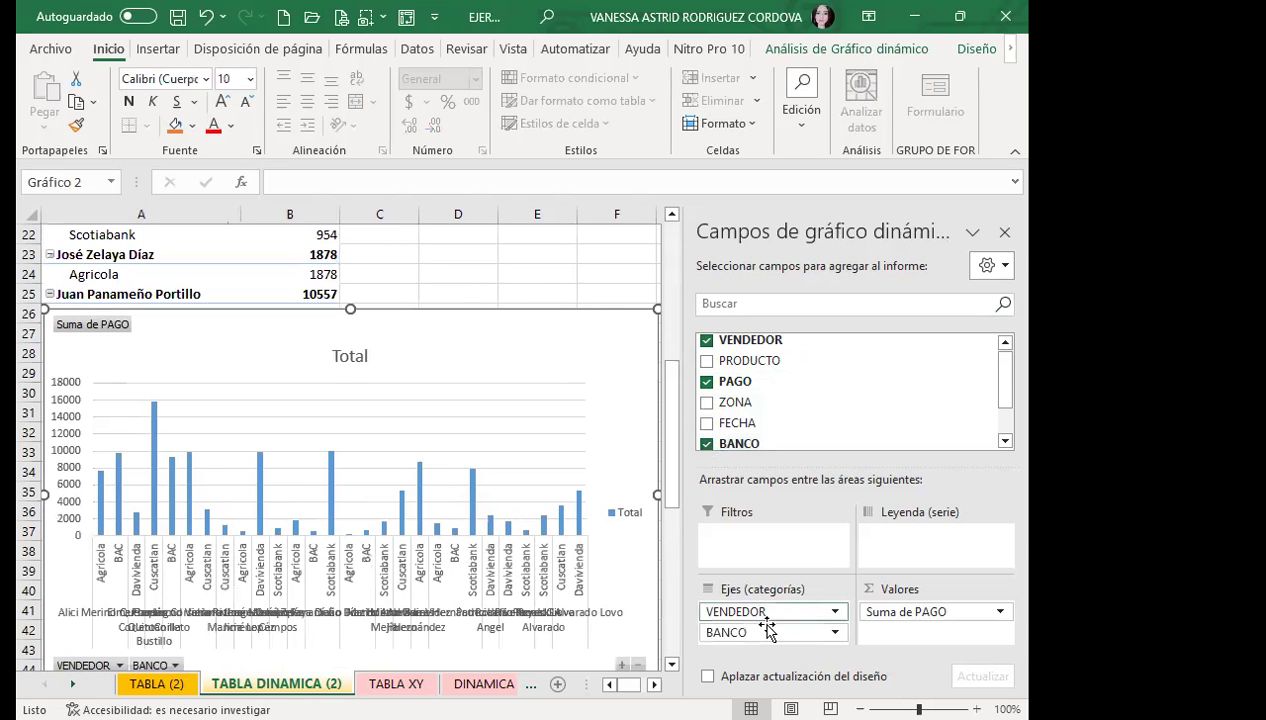
{"action": "left_click_drag", "start_coordinate": [770, 632], "coordinate": [885, 540]}
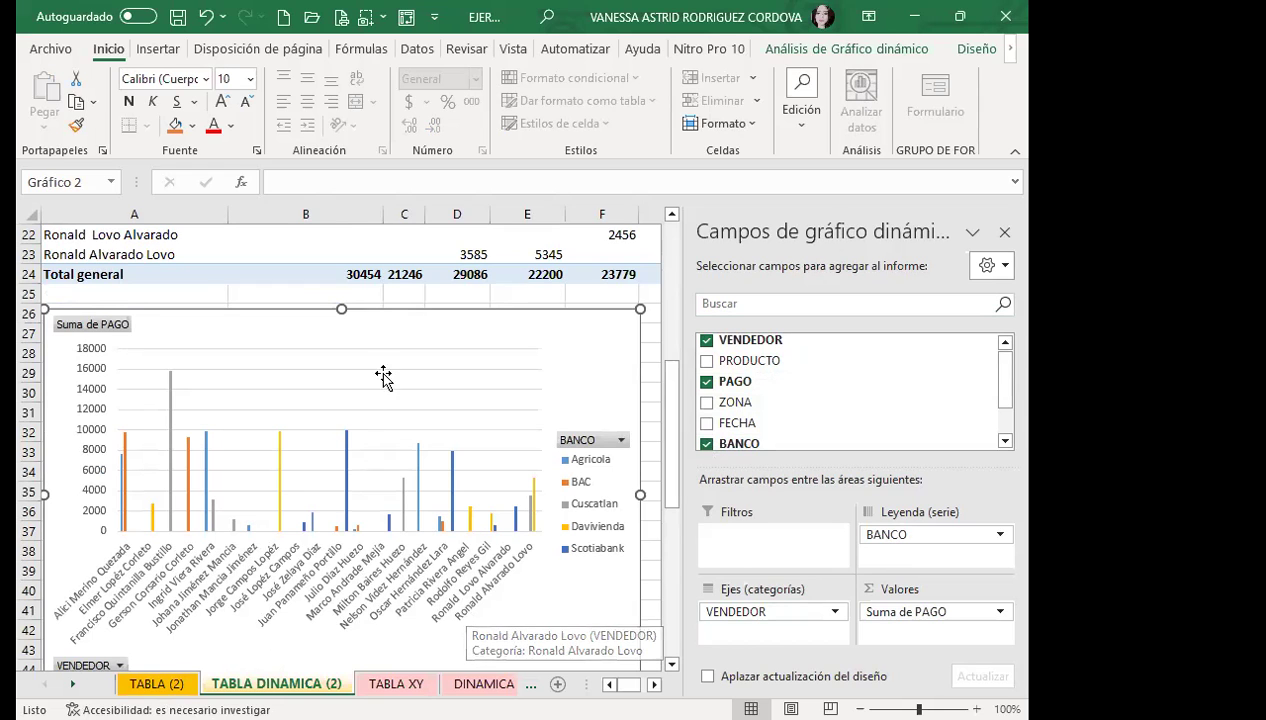
{"action": "scroll", "coordinate": [390, 365], "scroll_direction": "up", "scroll_amount": 6}
{"action": "scroll", "coordinate": [396, 350], "scroll_direction": "up", "scroll_amount": 1}
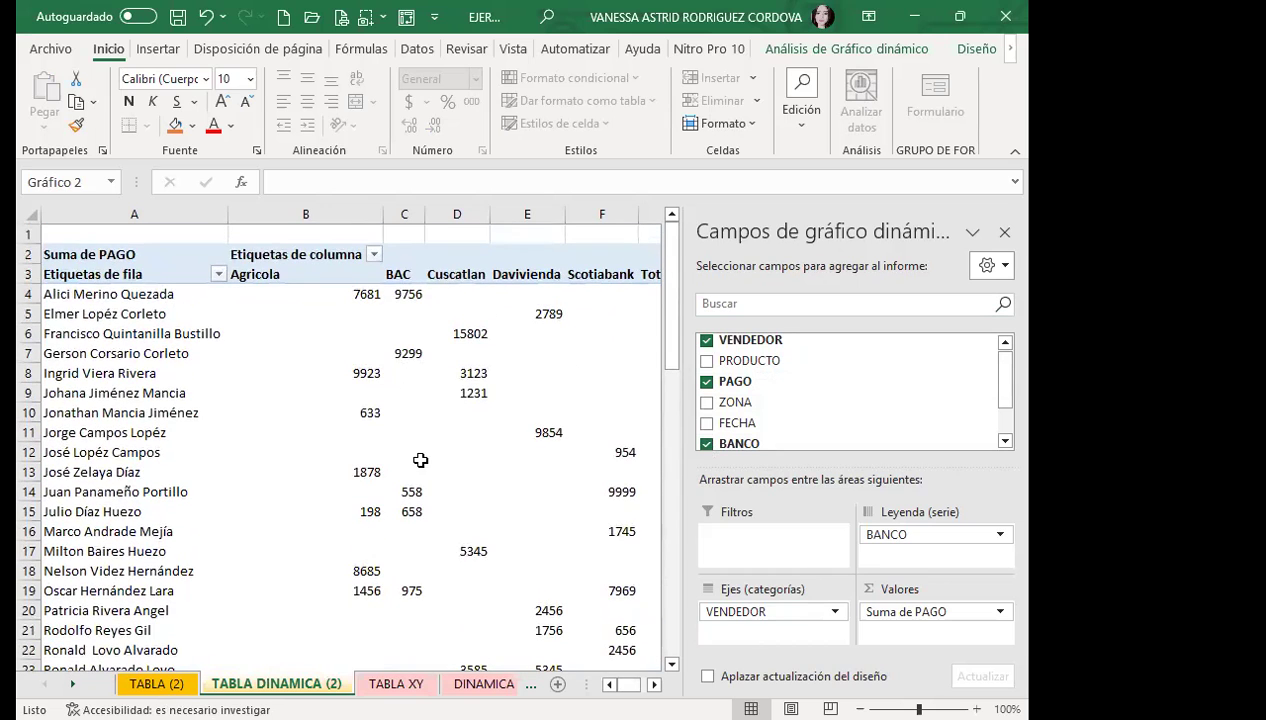
{"action": "scroll", "coordinate": [415, 455], "scroll_direction": "down", "scroll_amount": 4}
{"action": "scroll", "coordinate": [370, 458], "scroll_direction": "down", "scroll_amount": 4}
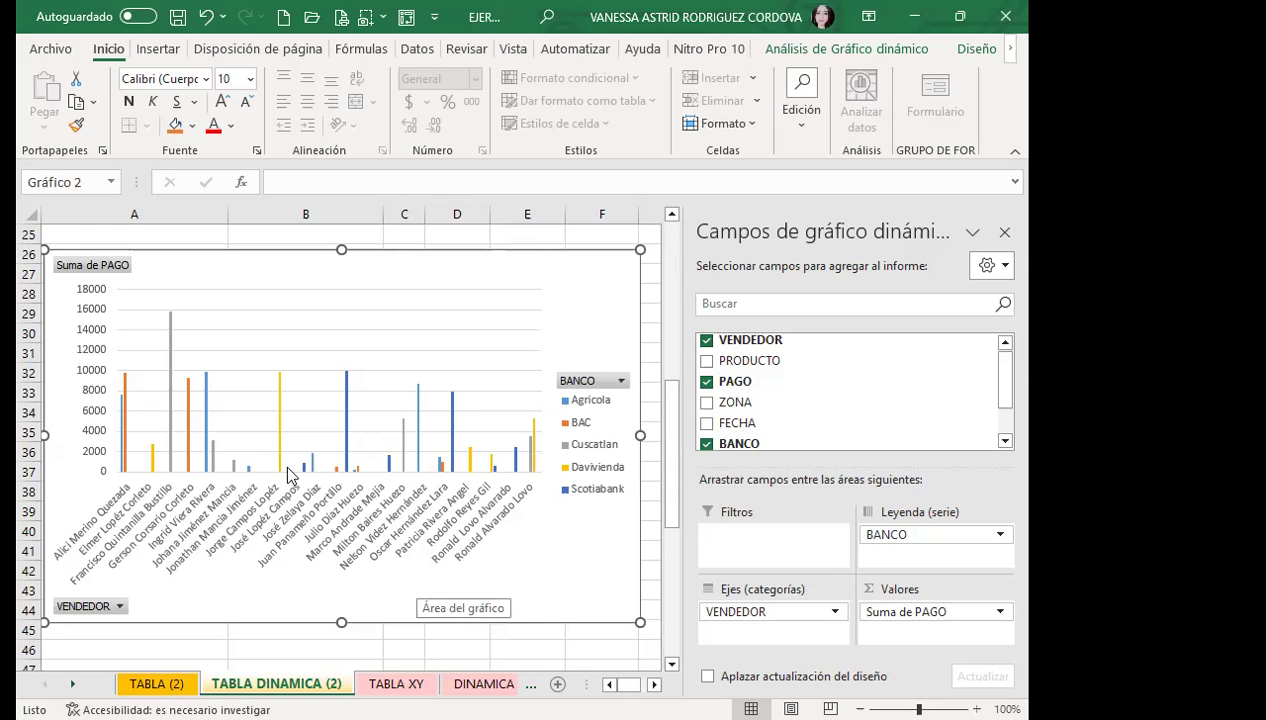
{"action": "scroll", "coordinate": [537, 599], "scroll_direction": "up", "scroll_amount": 1}
{"action": "scroll", "coordinate": [540, 593], "scroll_direction": "up", "scroll_amount": 4}
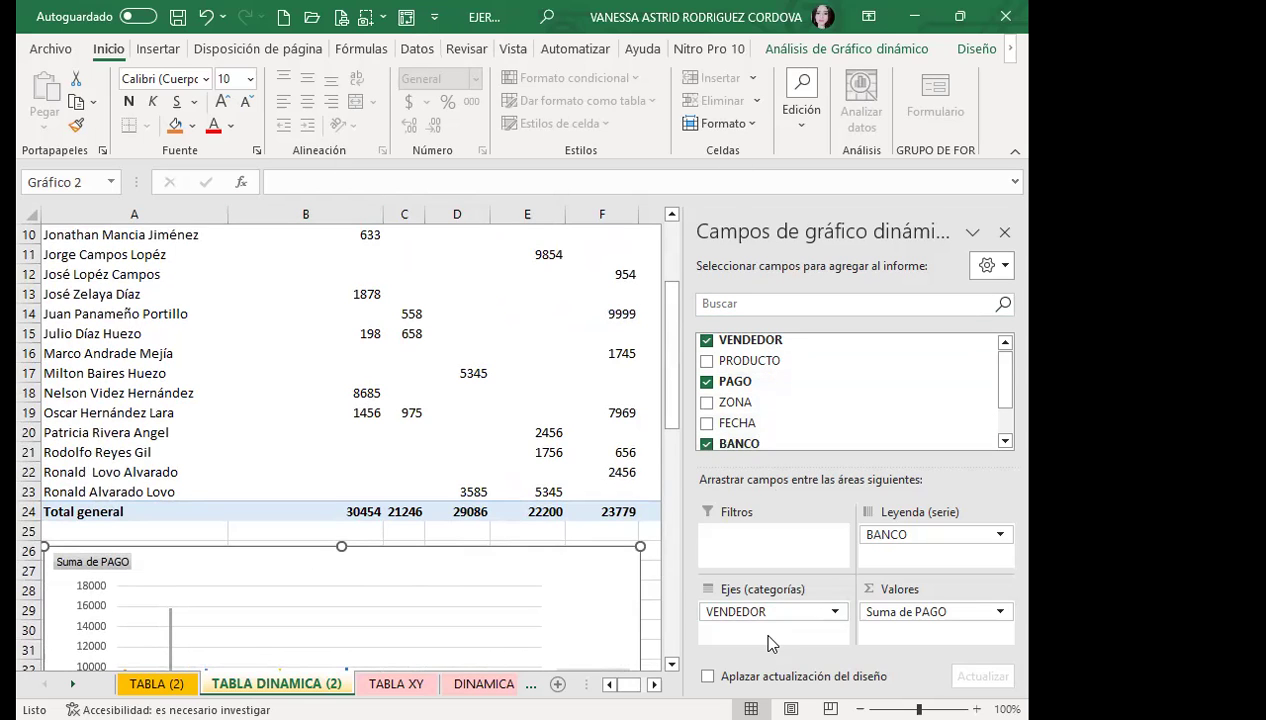
{"action": "scroll", "coordinate": [440, 540], "scroll_direction": "down", "scroll_amount": 5}
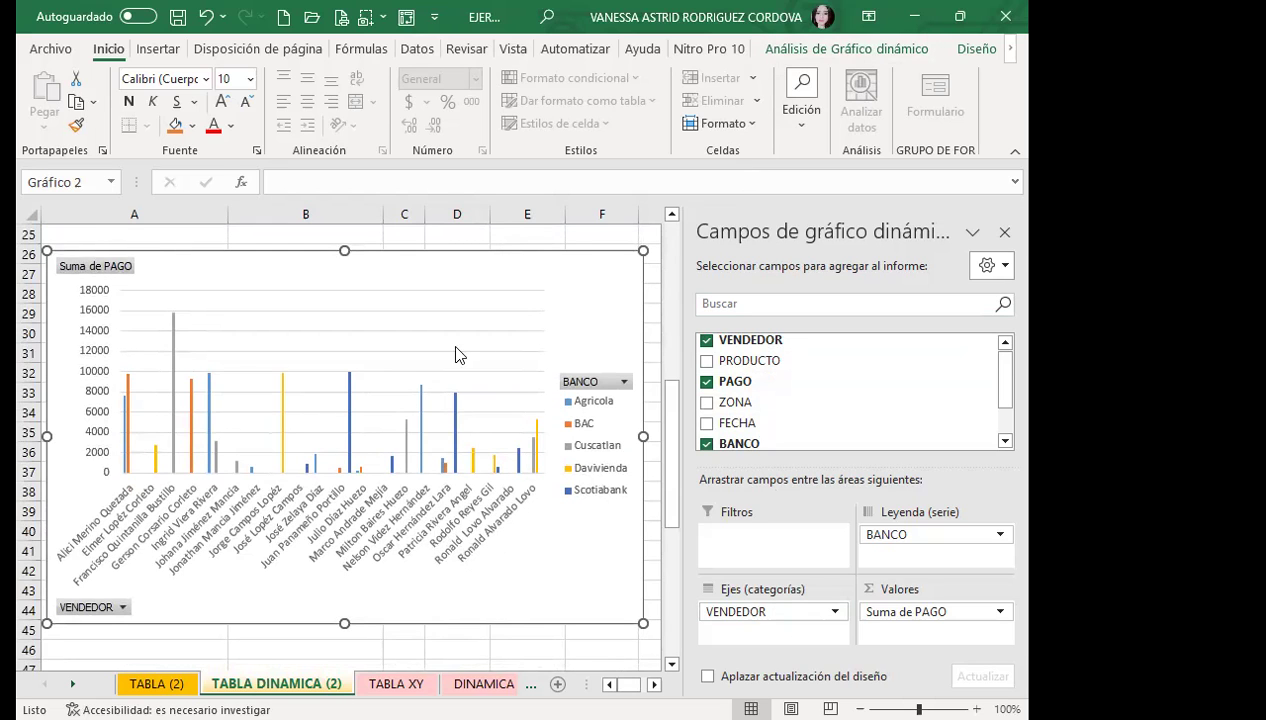
{"action": "scroll", "coordinate": [458, 353], "scroll_direction": "up", "scroll_amount": 7}
- Refresh the pivot chart's data from its Analizar tools, then bring up the Diseño ribbon
{"action": "left_click", "coordinate": [272, 368]}
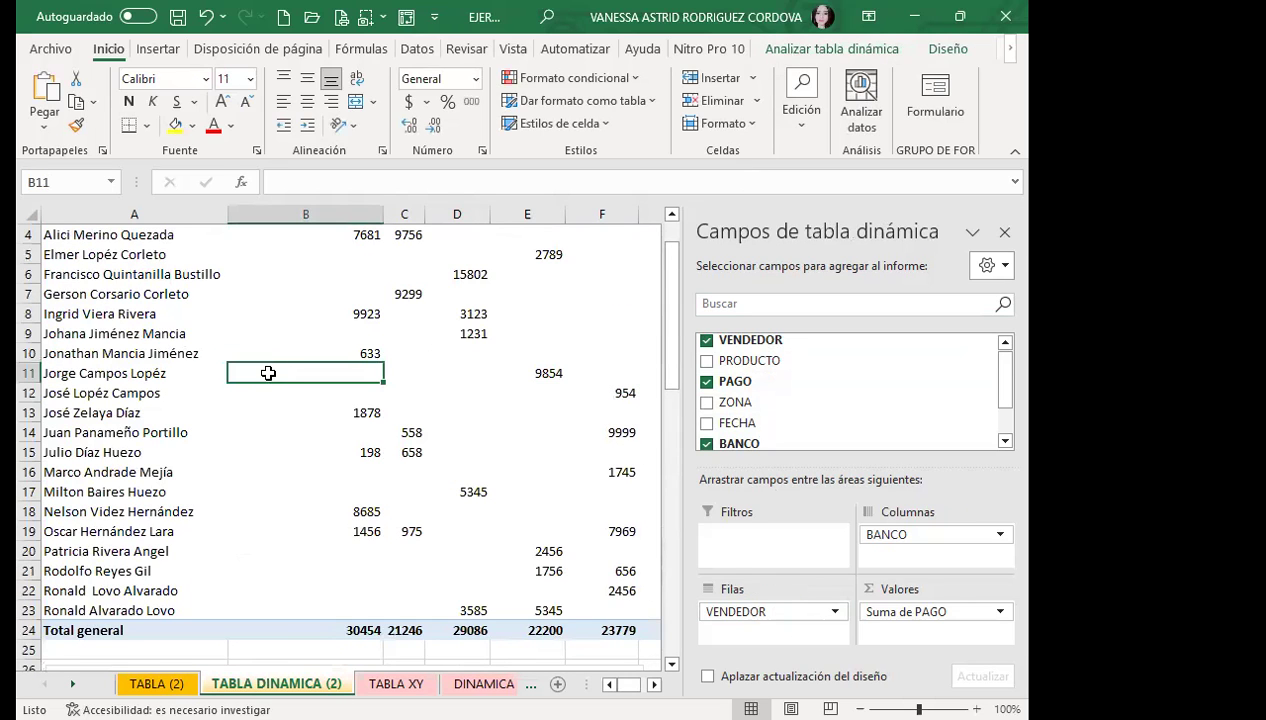
{"action": "left_click", "coordinate": [840, 52]}
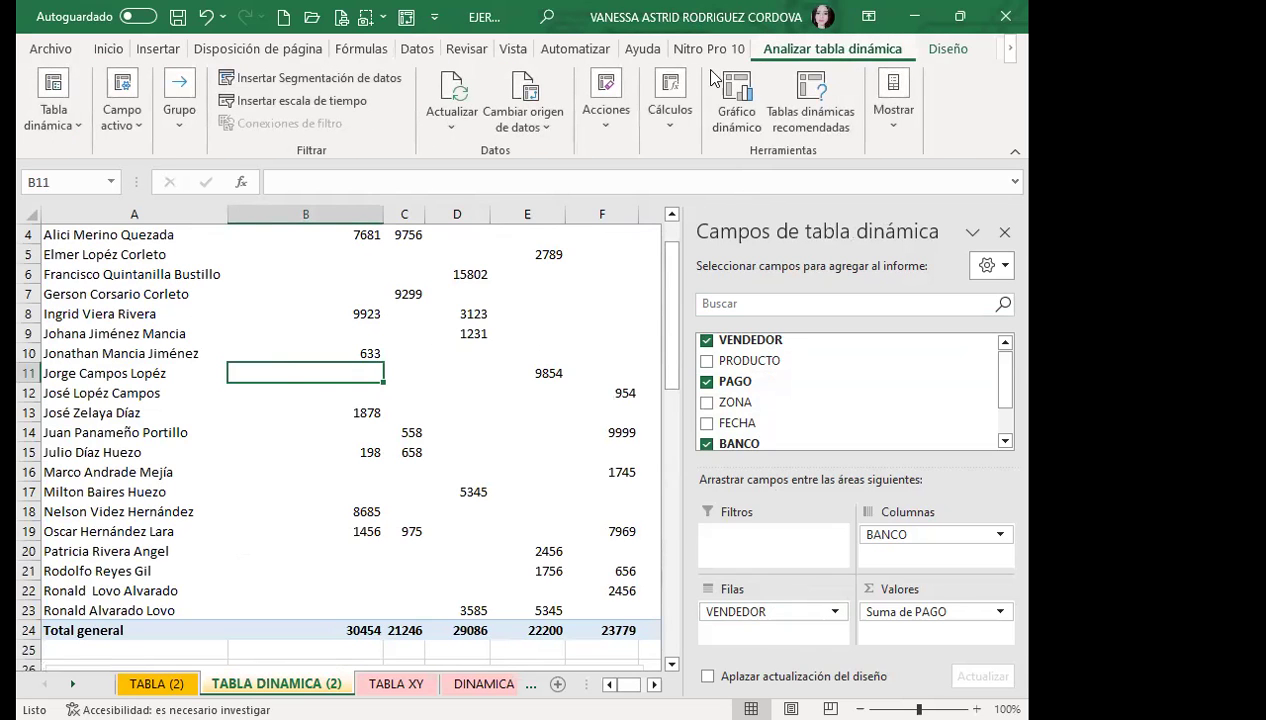
{"action": "scroll", "coordinate": [503, 505], "scroll_direction": "down", "scroll_amount": 6}
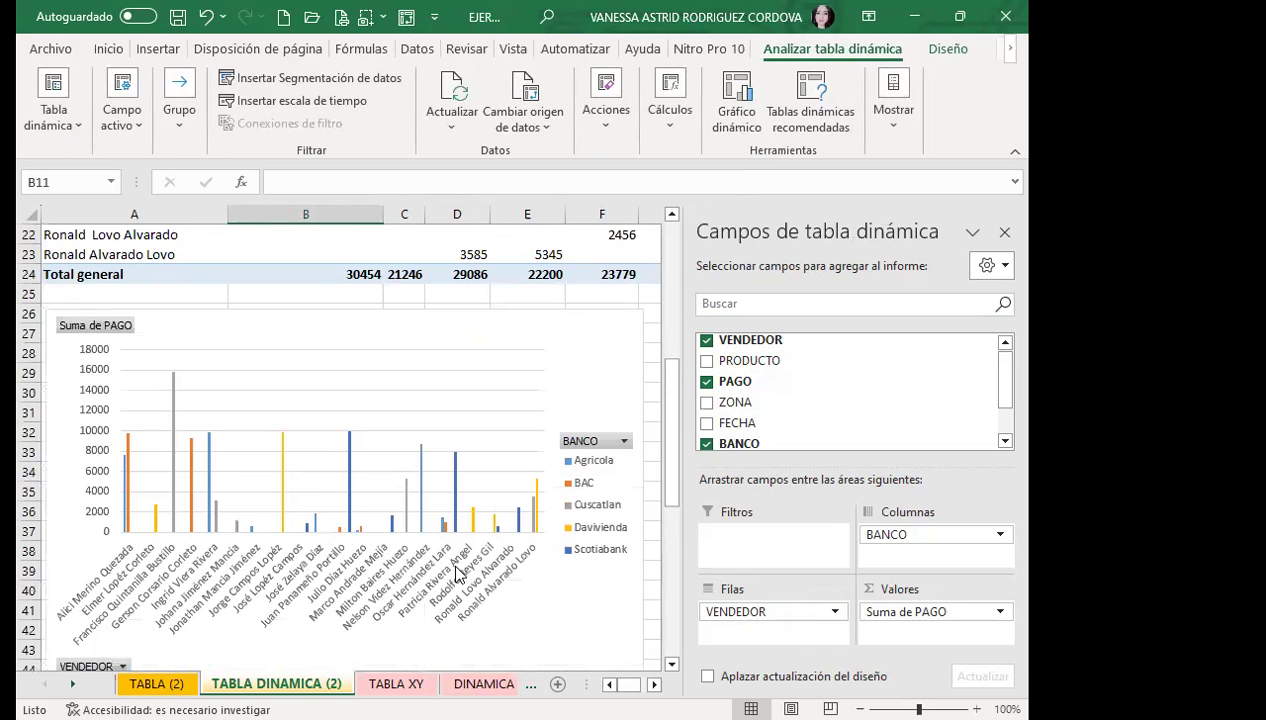
{"action": "left_click", "coordinate": [598, 393]}
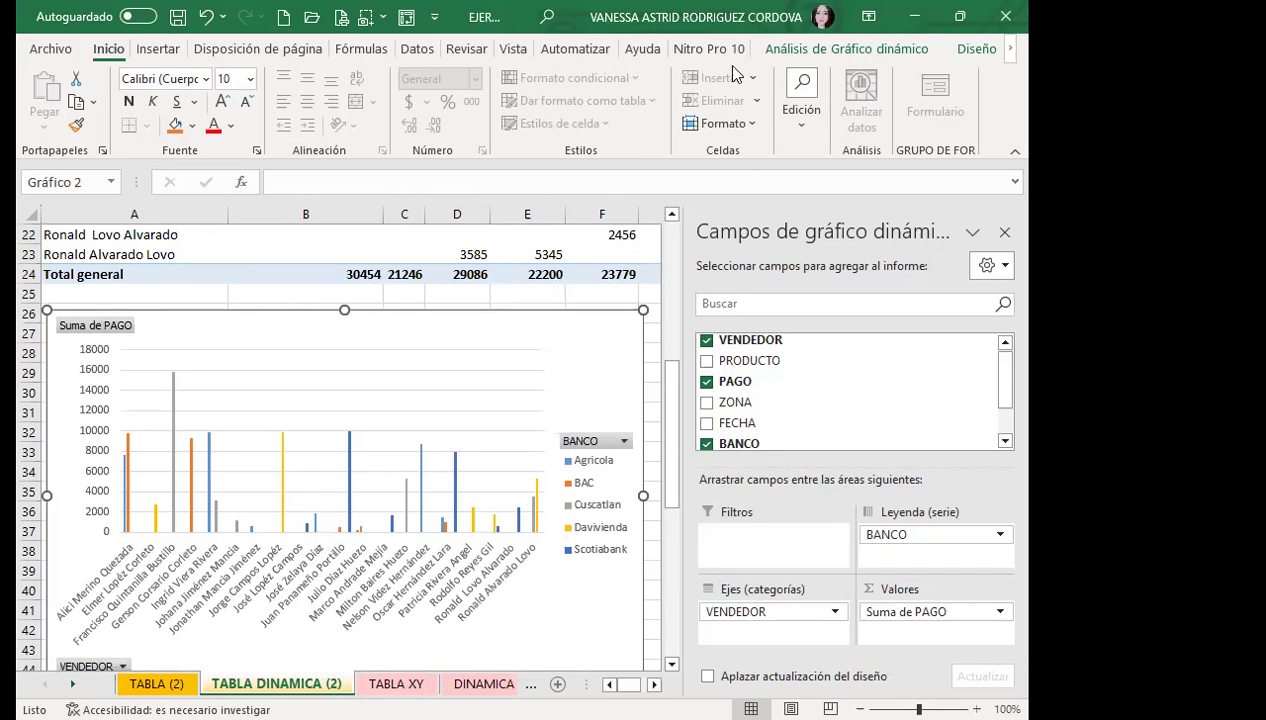
{"action": "left_click", "coordinate": [800, 52]}
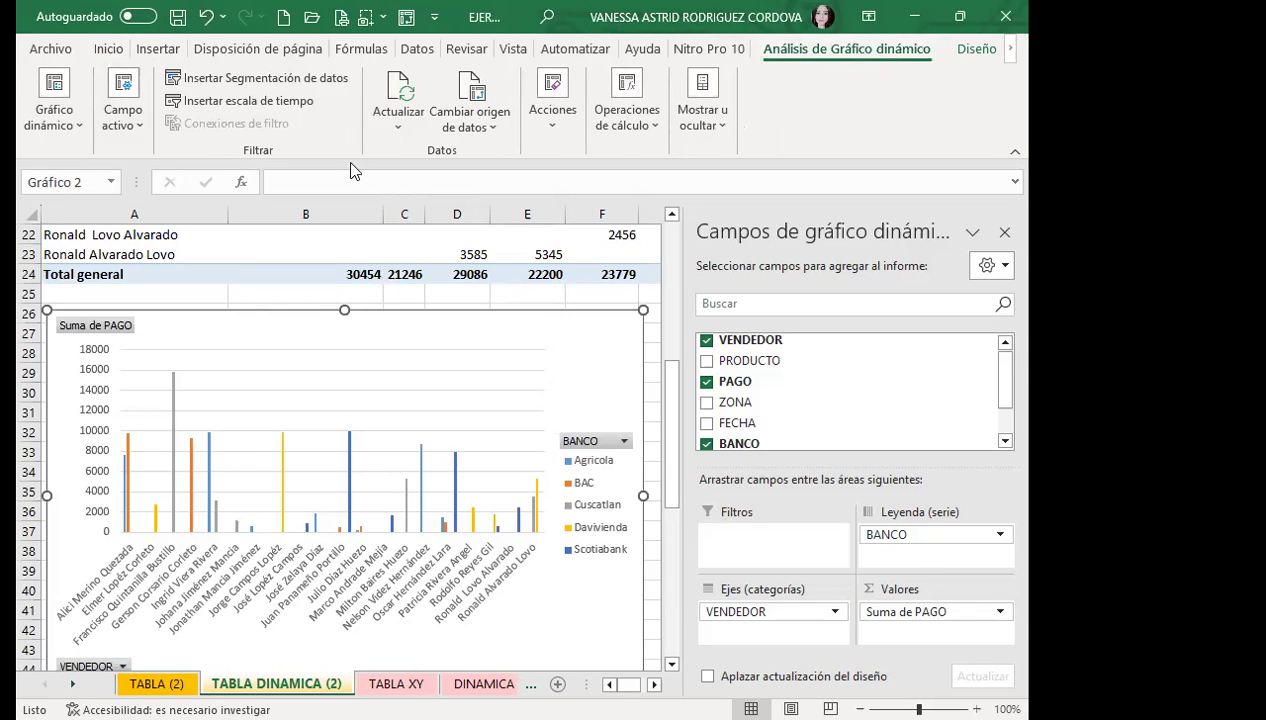
{"action": "left_click", "coordinate": [76, 123]}
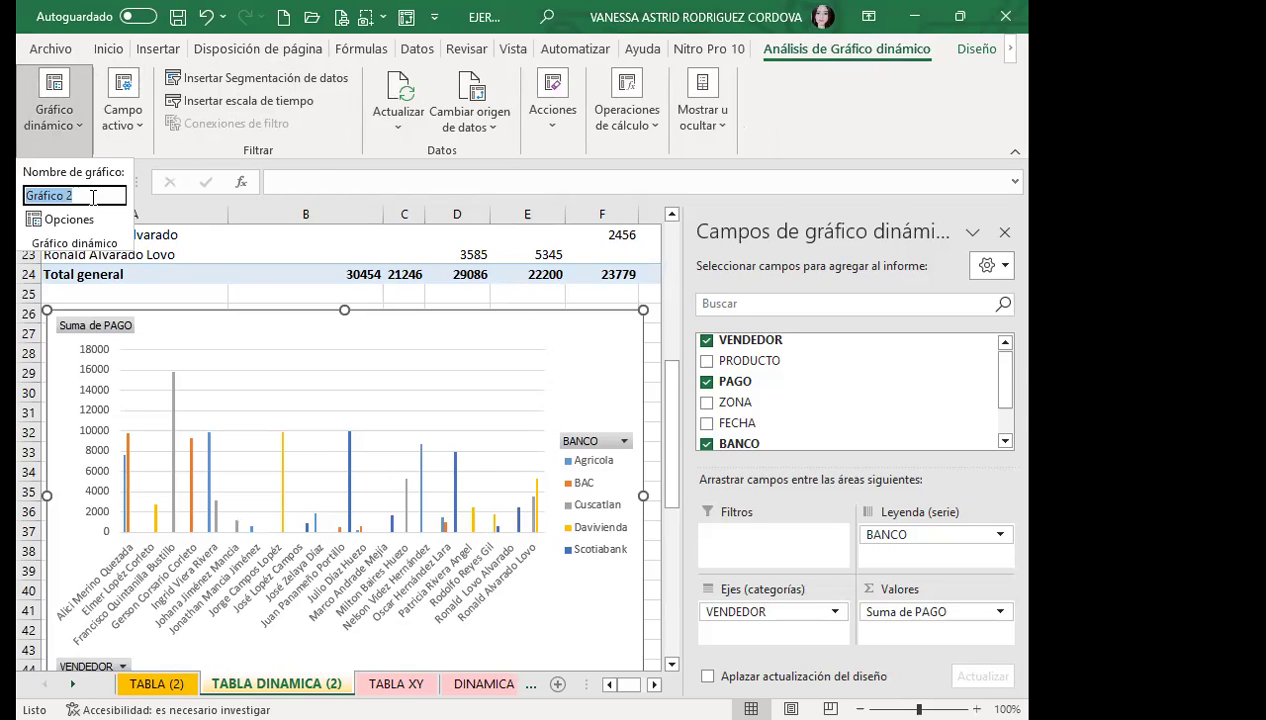
{"action": "left_click", "coordinate": [397, 80]}
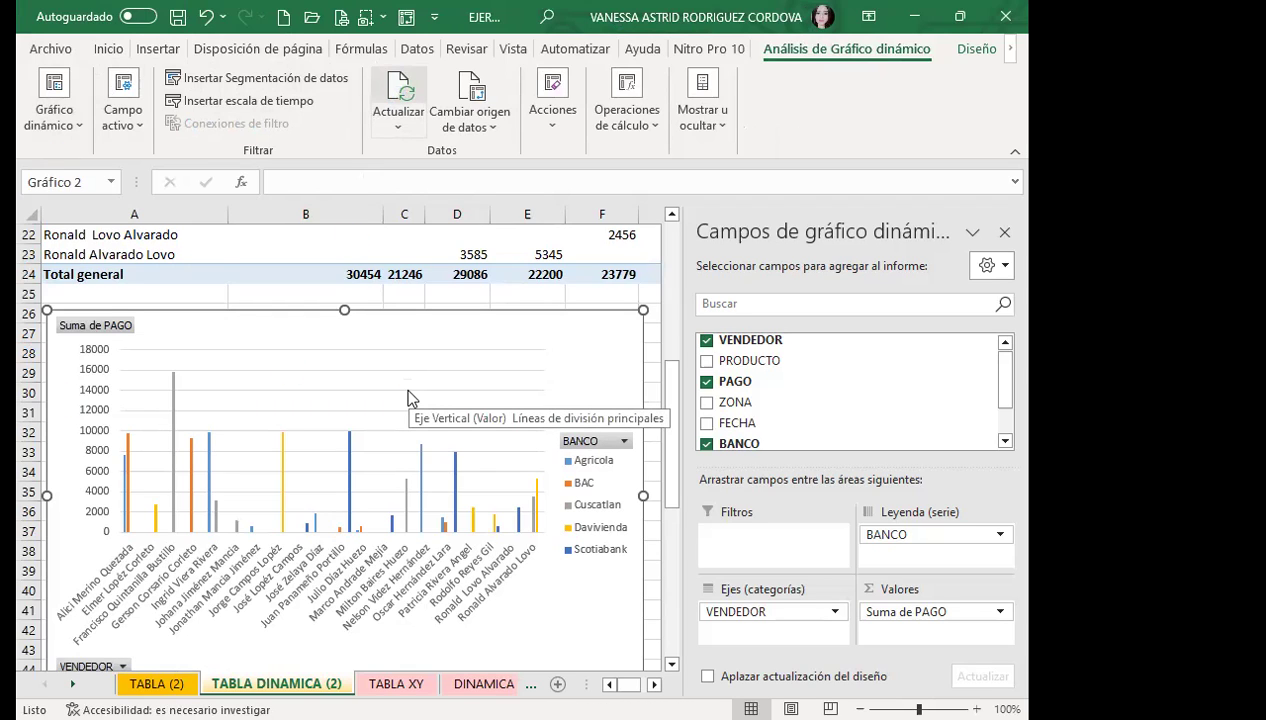
{"action": "left_click", "coordinate": [976, 48]}
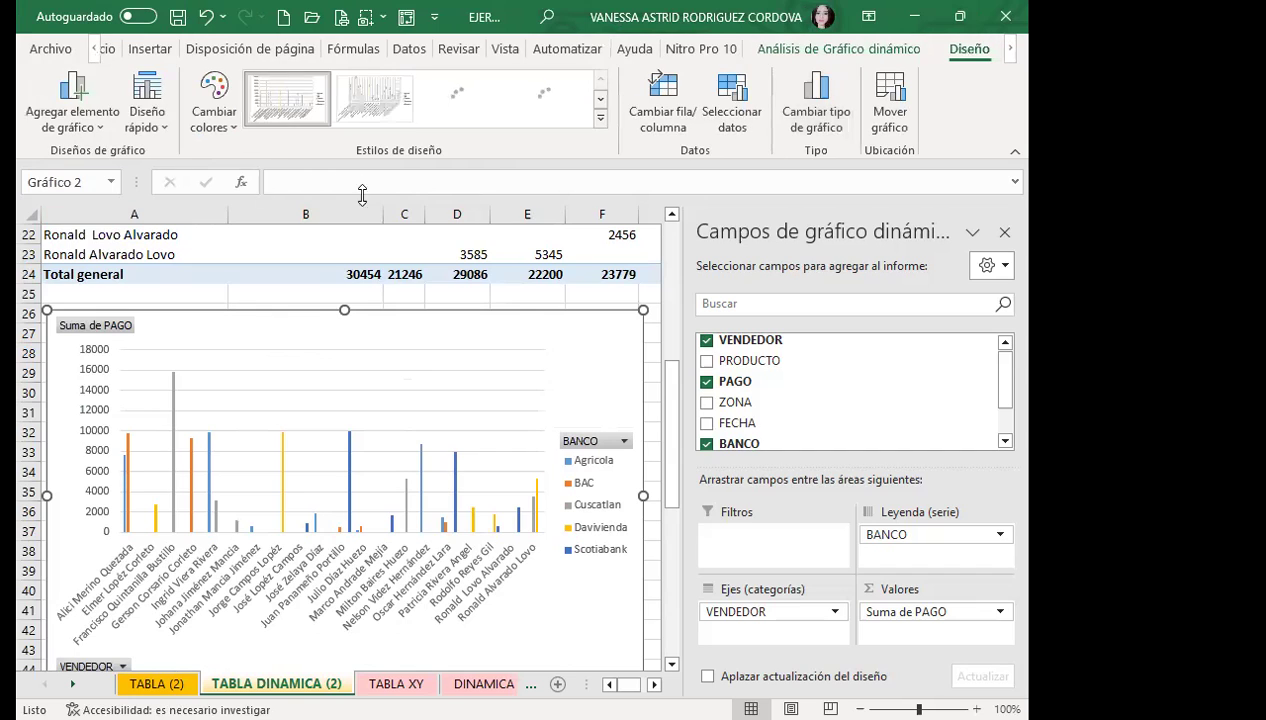
- Apply the Paleta de colores 3 scheme to the pivot chart's bank series
{"action": "left_click", "coordinate": [140, 120]}
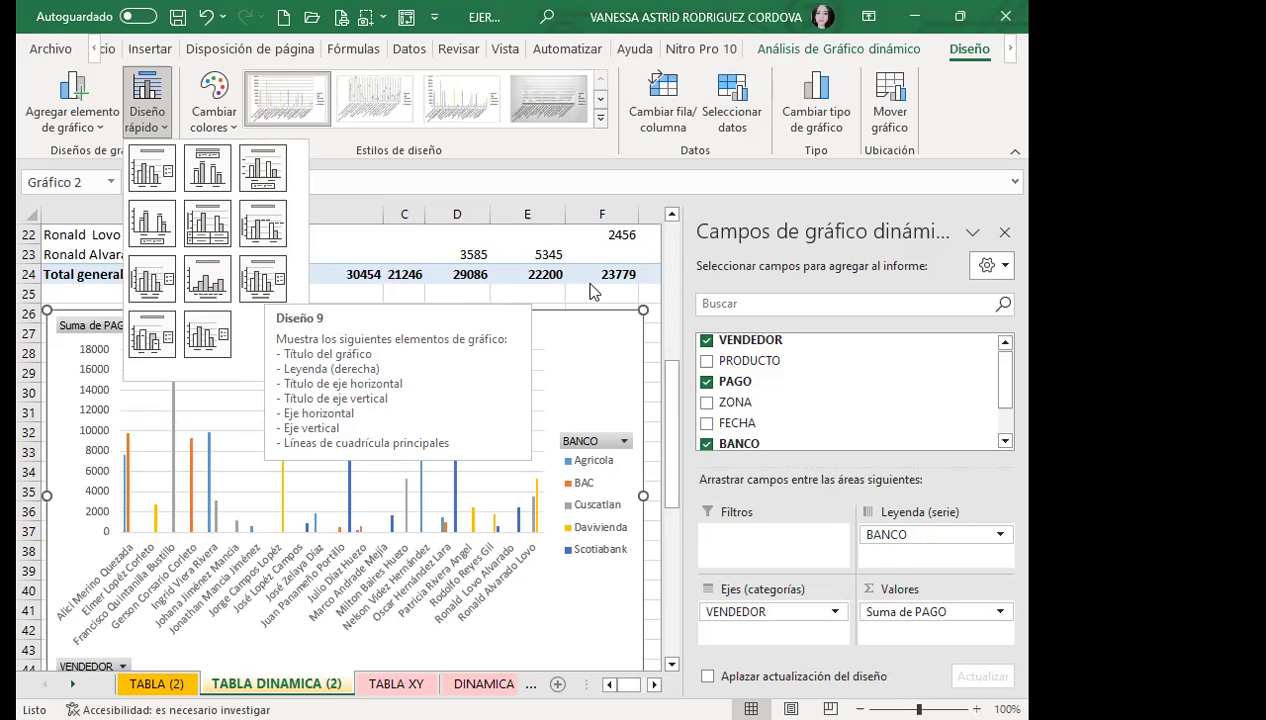
{"action": "left_click", "coordinate": [613, 380]}
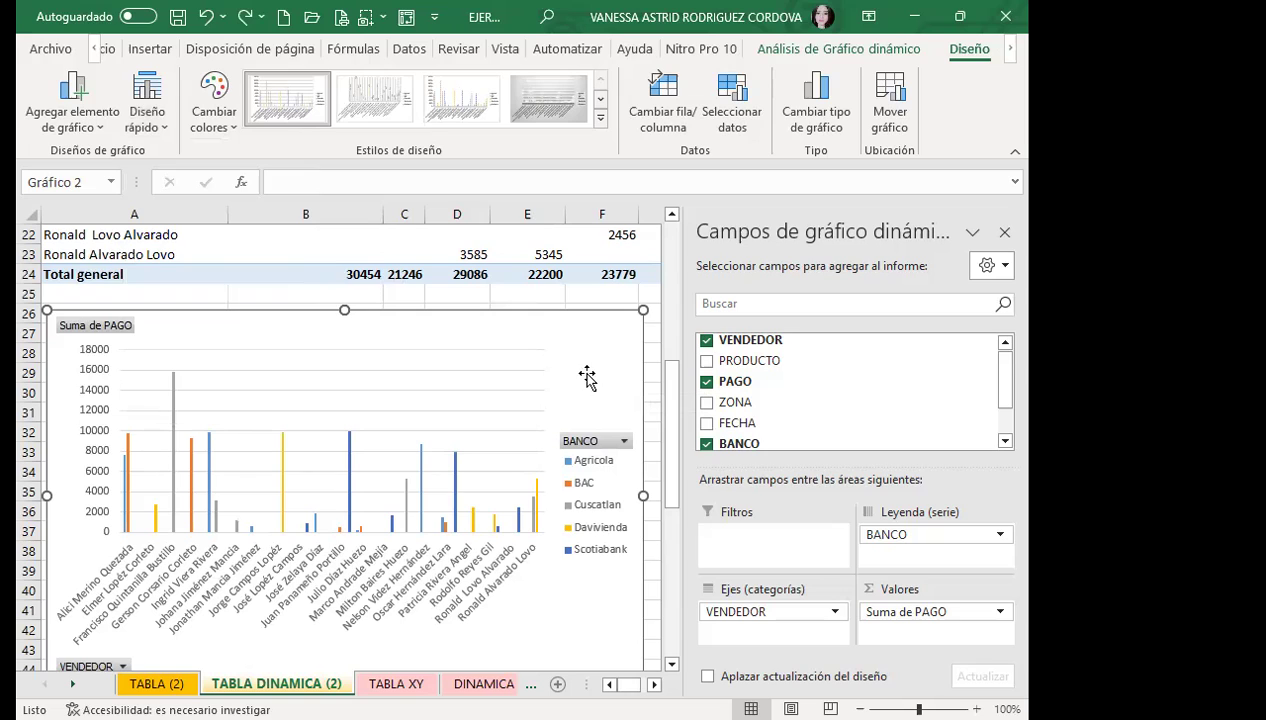
{"action": "left_click", "coordinate": [214, 100]}
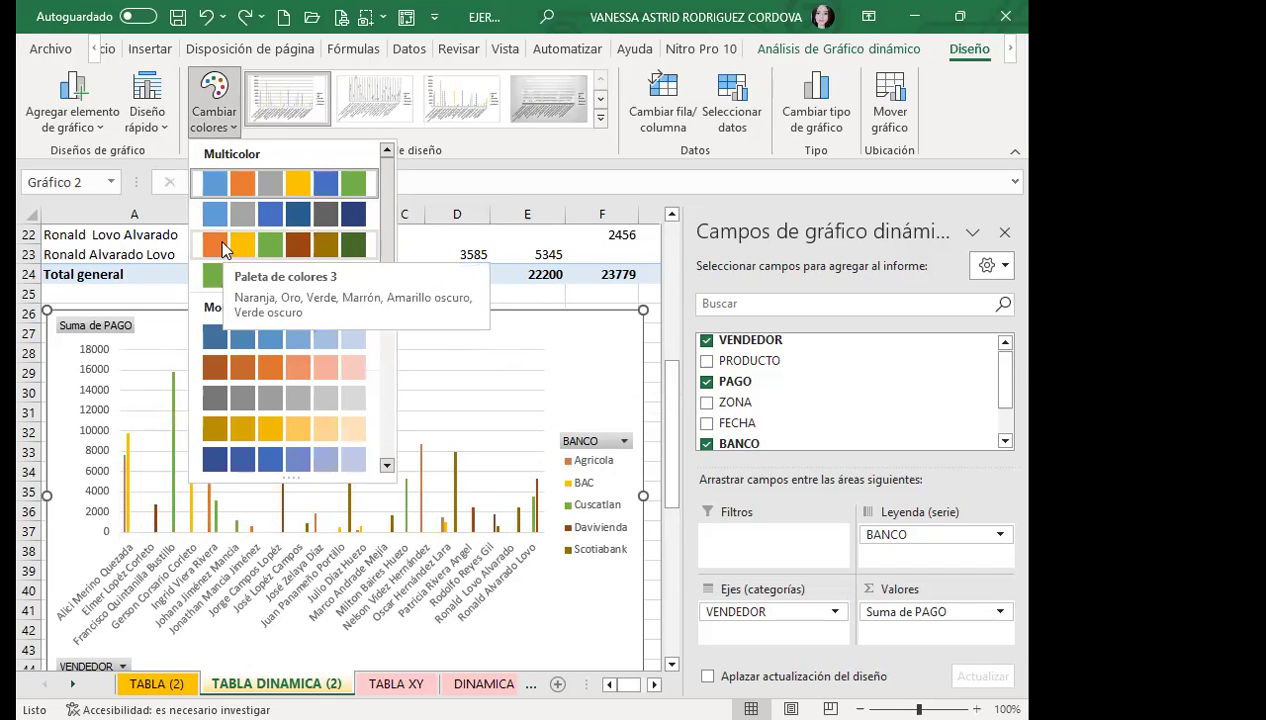
{"action": "left_click", "coordinate": [575, 82]}
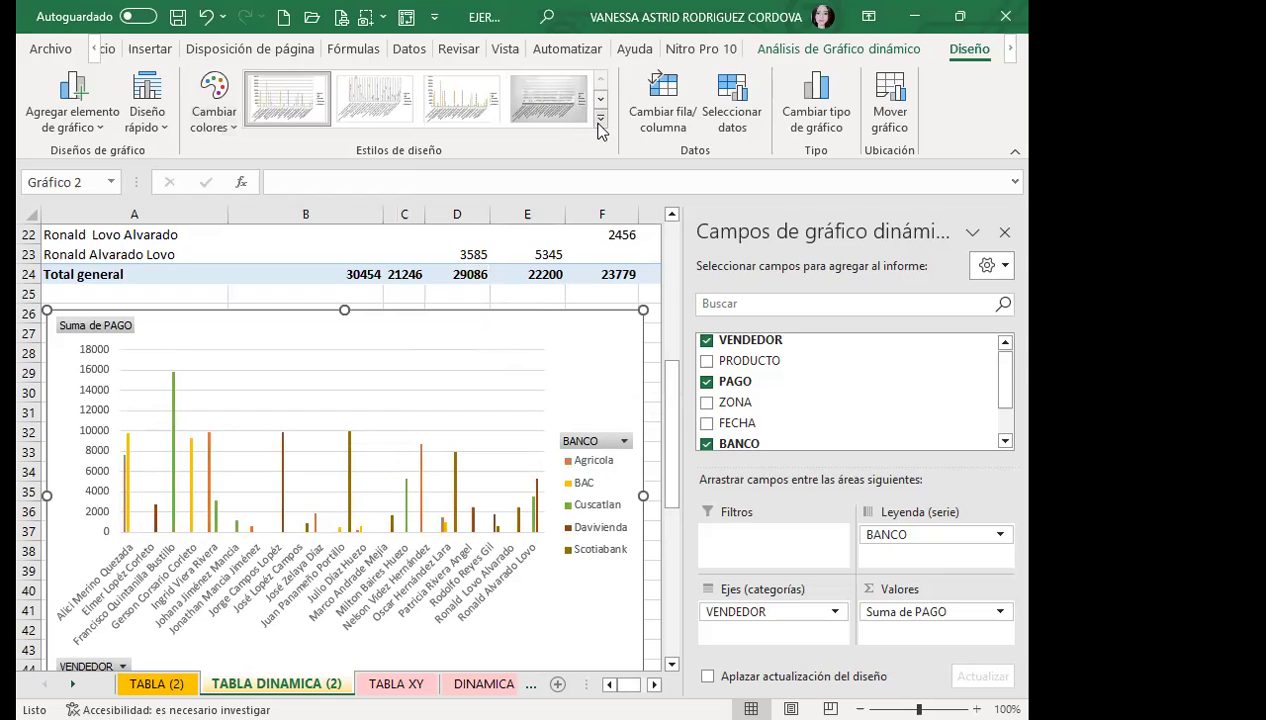
{"action": "left_click", "coordinate": [605, 120]}
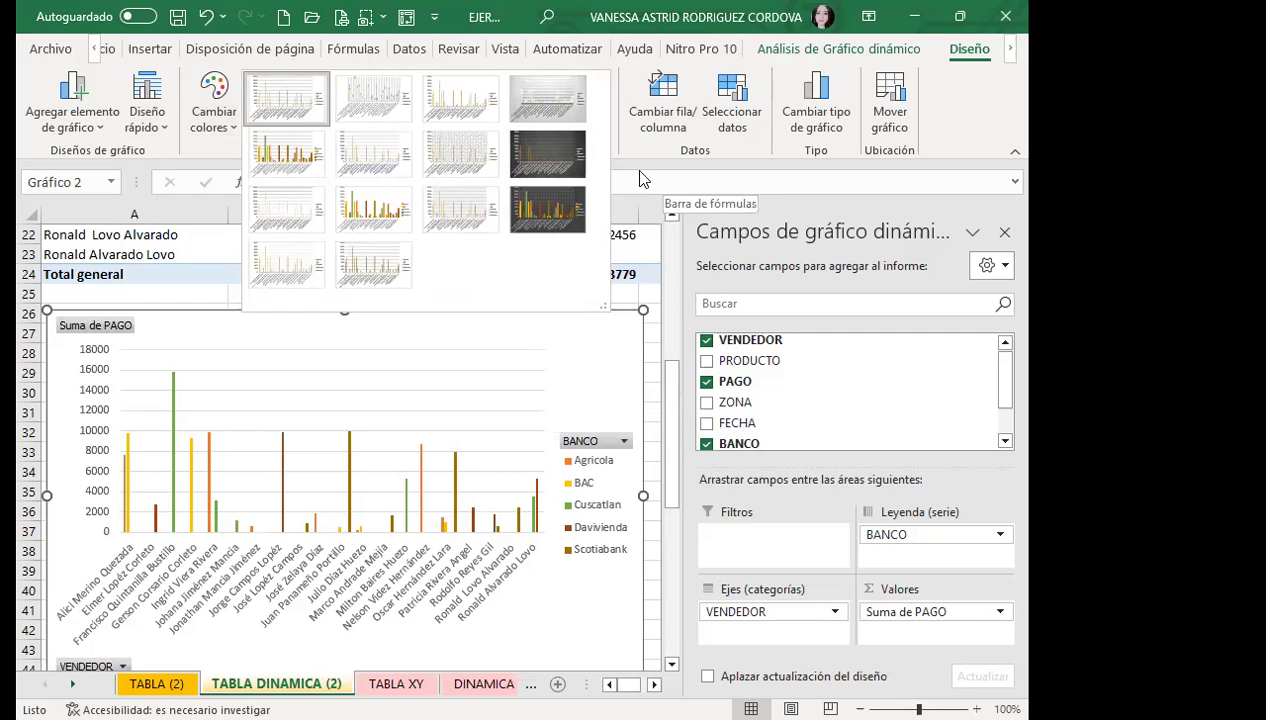
{"action": "left_click", "coordinate": [669, 104]}
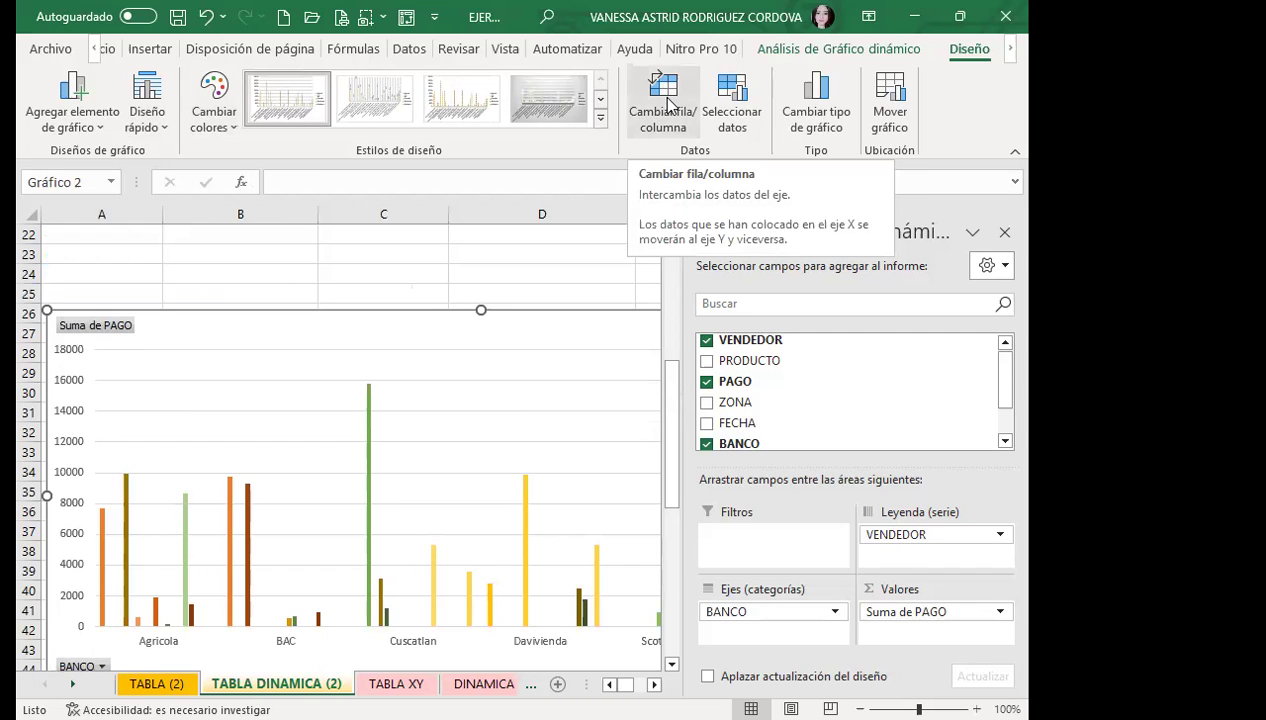
{"action": "left_click", "coordinate": [669, 104]}
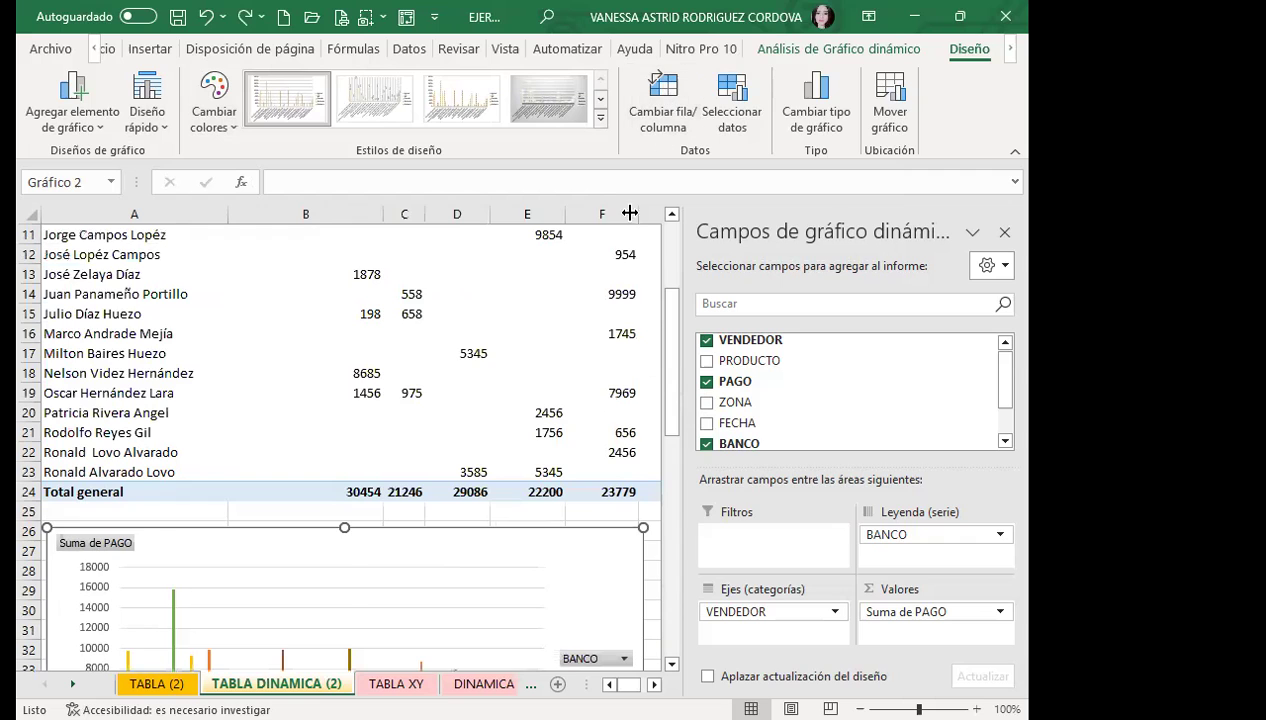
{"action": "scroll", "coordinate": [563, 400], "scroll_direction": "down", "scroll_amount": 4}
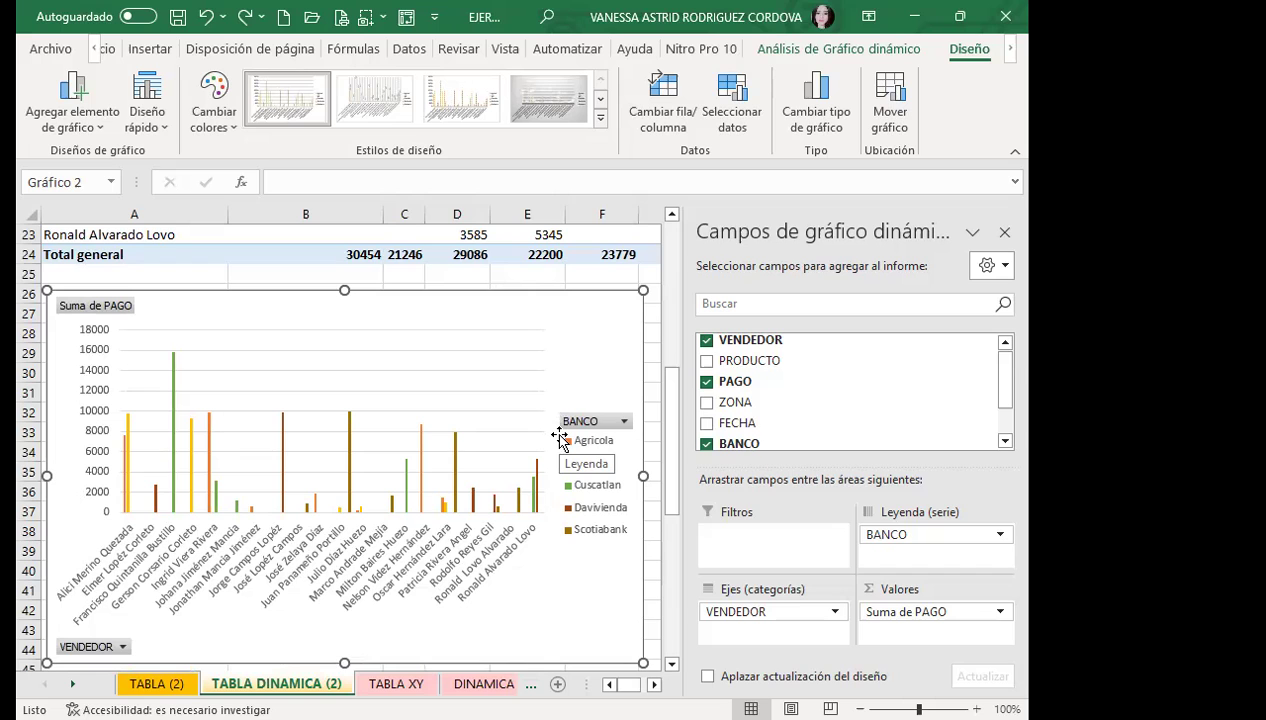
{"action": "scroll", "coordinate": [503, 362], "scroll_direction": "up", "scroll_amount": 4}
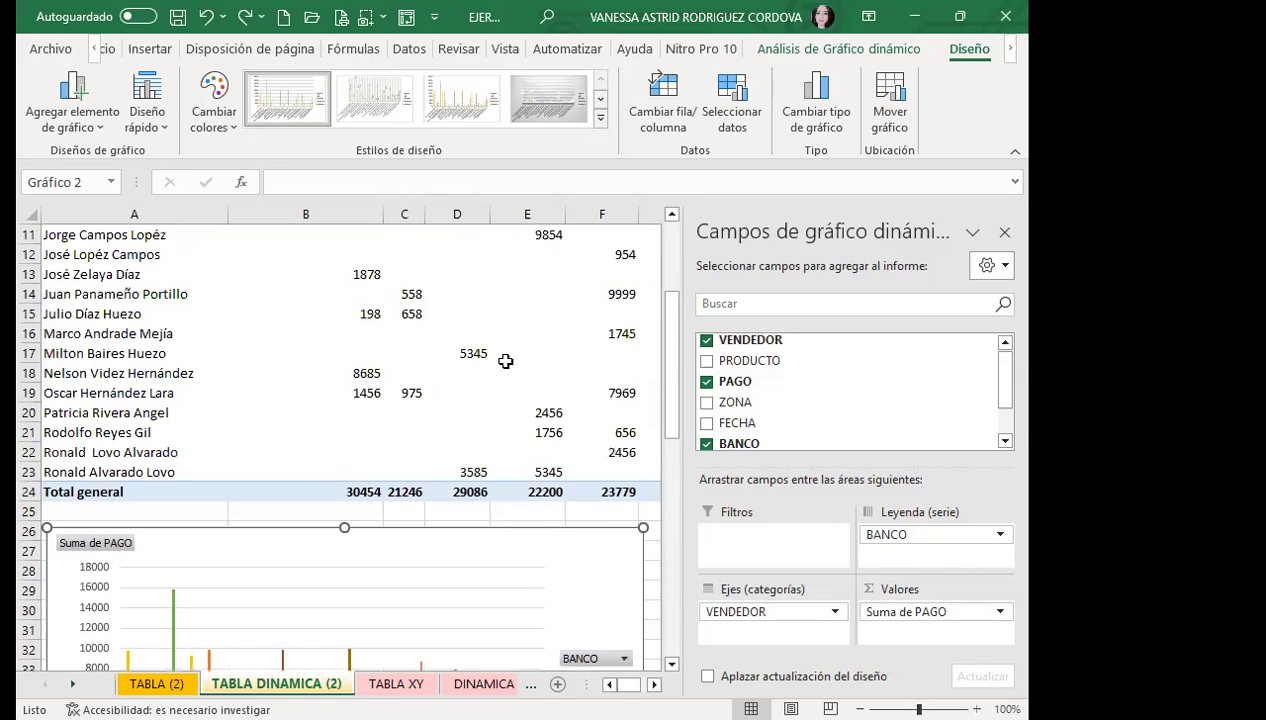
{"action": "scroll", "coordinate": [415, 427], "scroll_direction": "up", "scroll_amount": 2}
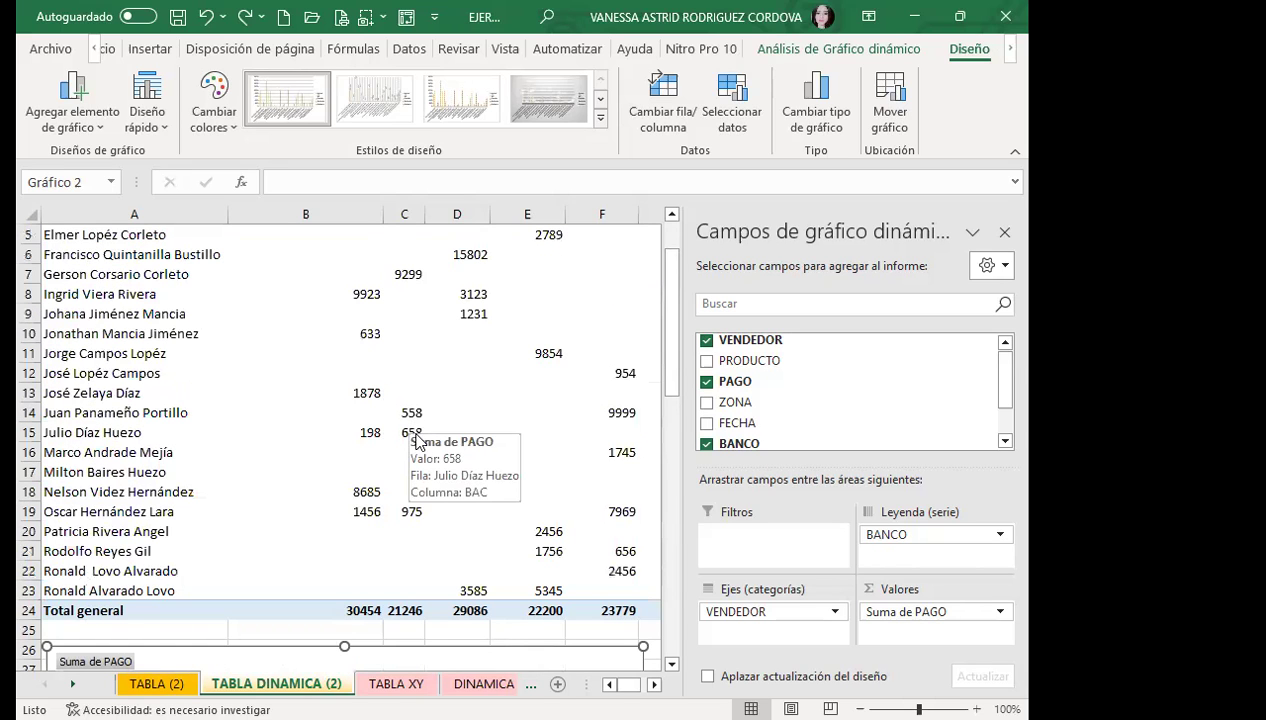
{"action": "mouse_move", "coordinate": [408, 482]}
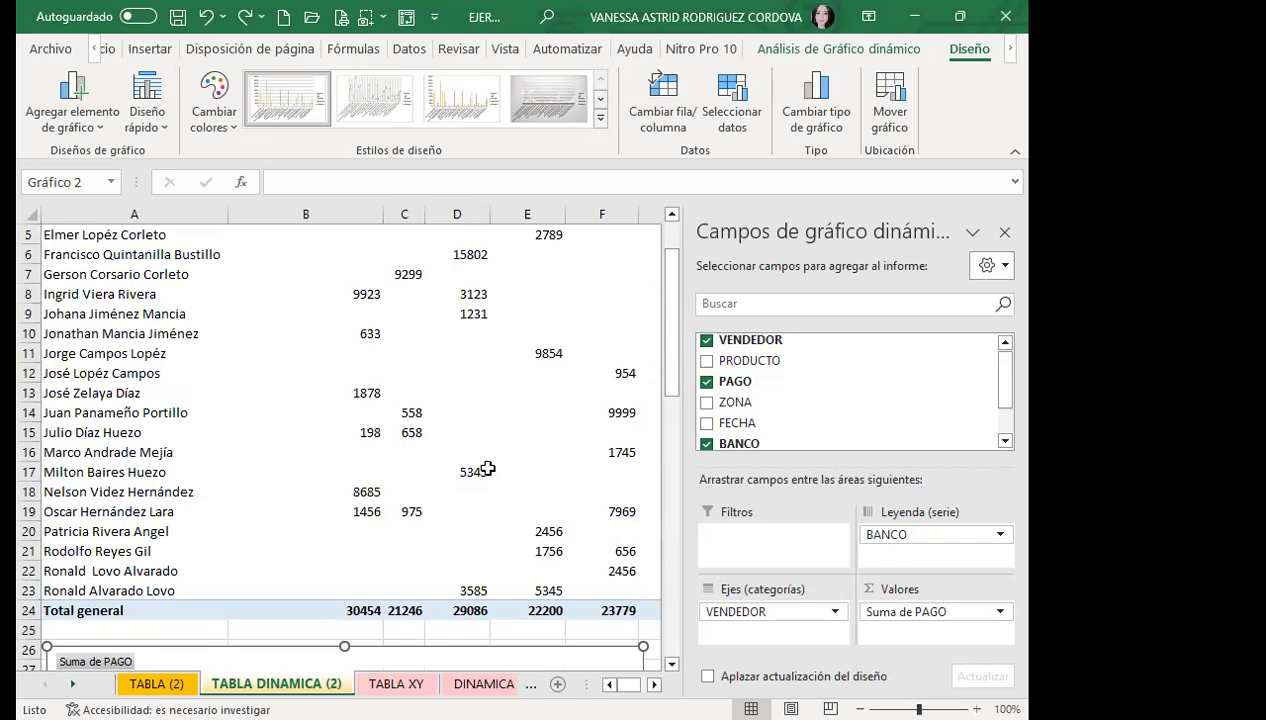
{"action": "scroll", "coordinate": [476, 470], "scroll_direction": "down", "scroll_amount": 6}
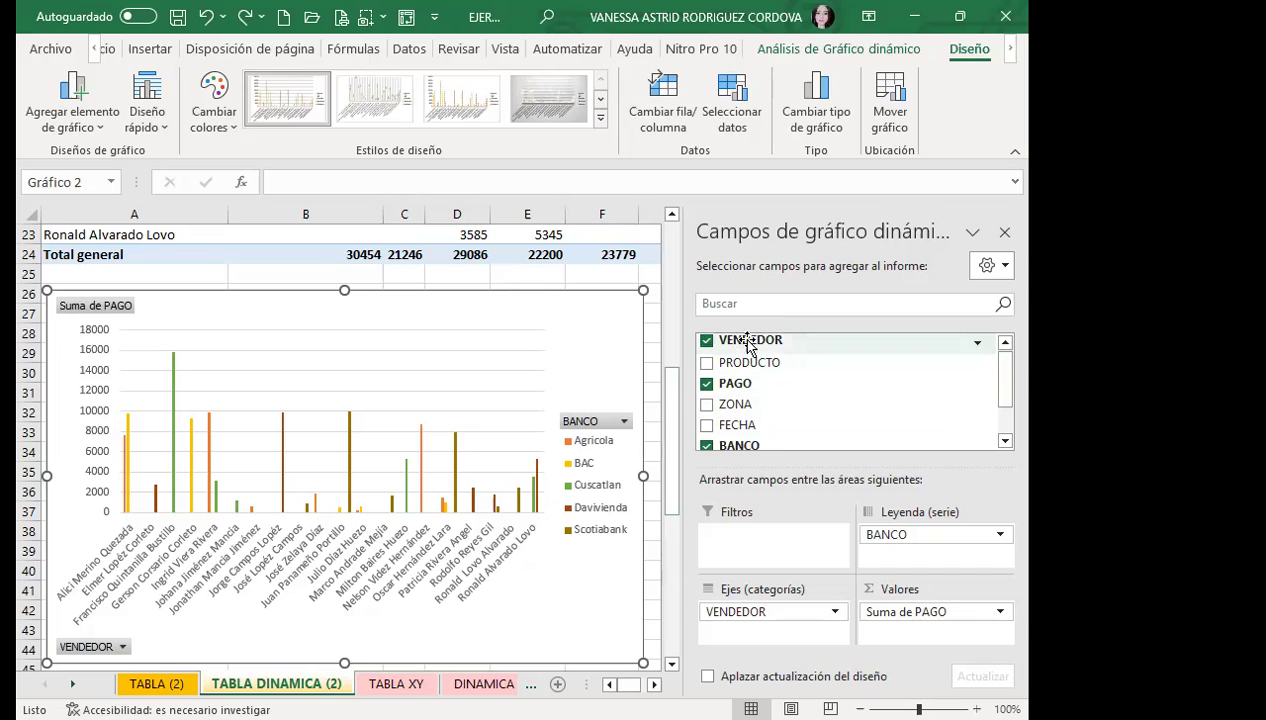
{"action": "left_click_drag", "start_coordinate": [740, 611], "coordinate": [740, 545]}
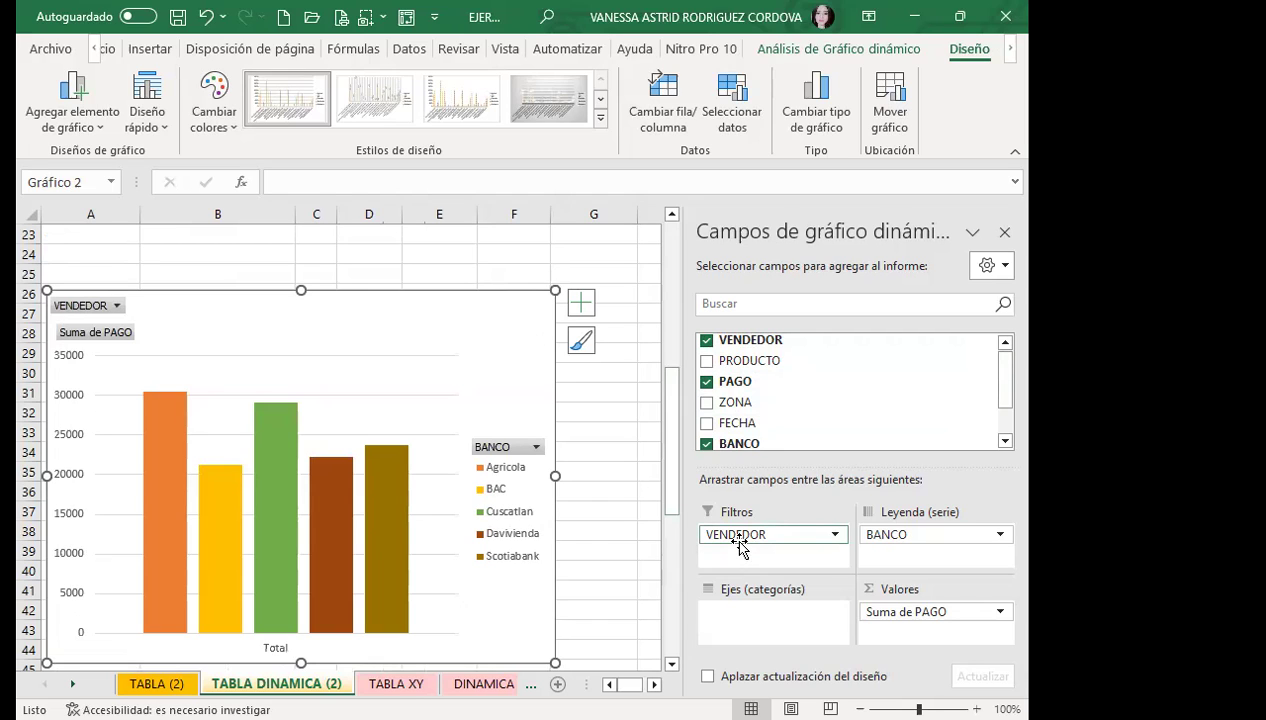
{"action": "left_click_drag", "start_coordinate": [740, 541], "coordinate": [758, 620]}
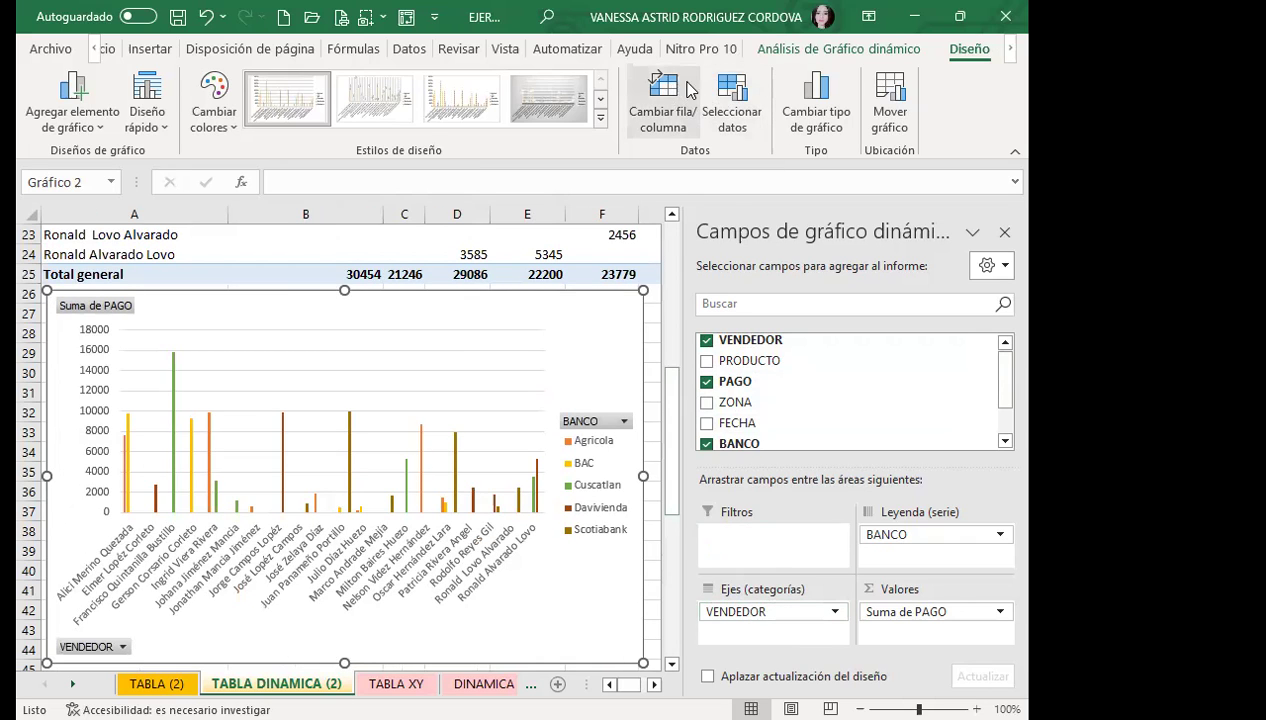
{"action": "left_click", "coordinate": [731, 95]}
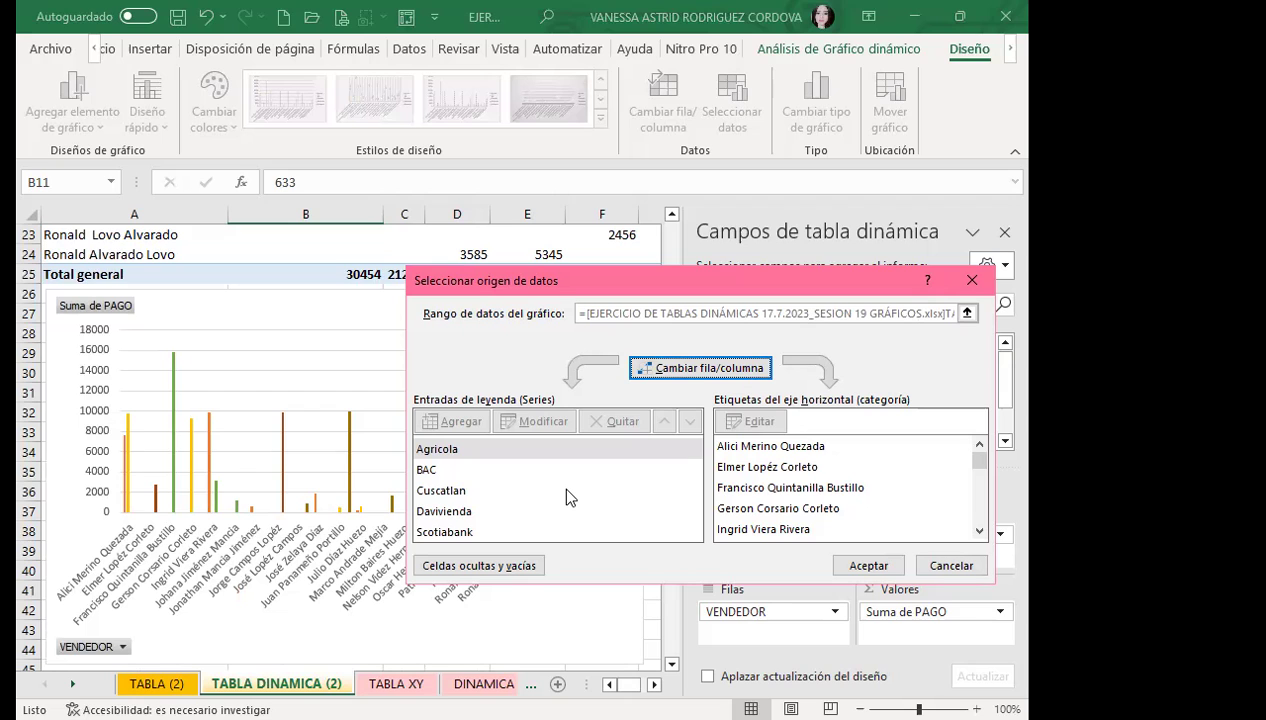
{"action": "left_click", "coordinate": [424, 476]}
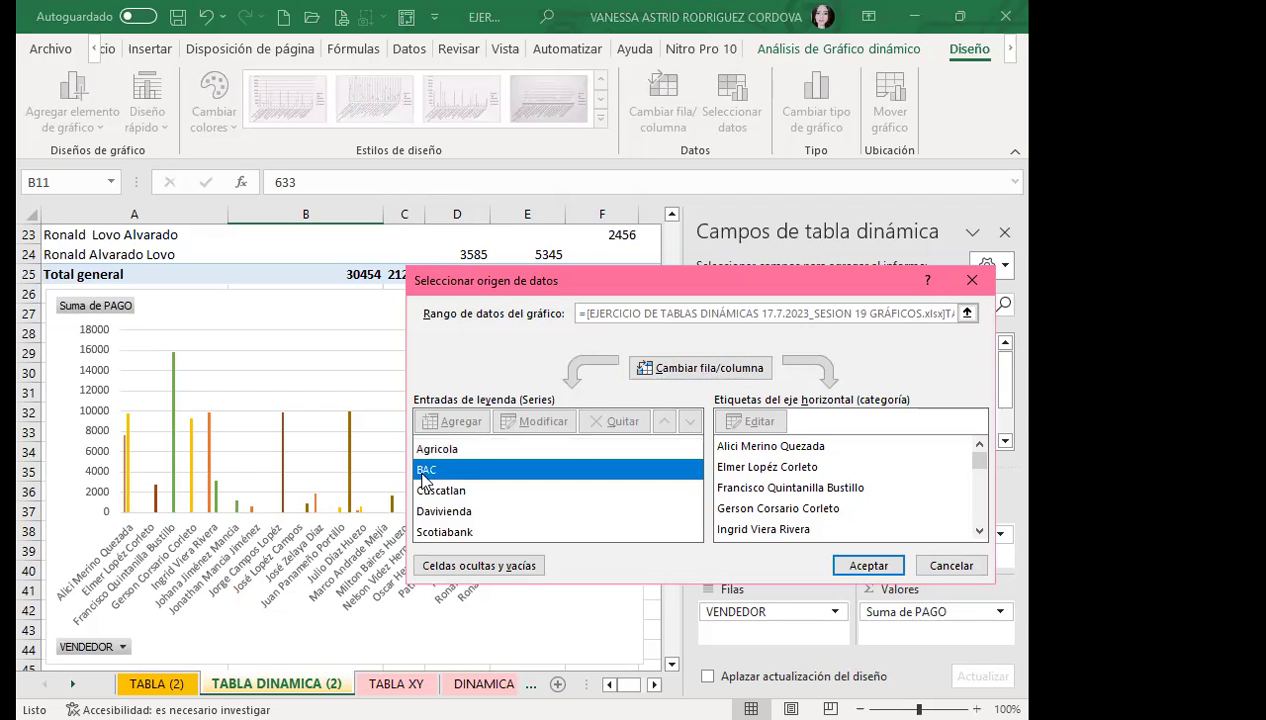
{"action": "left_click", "coordinate": [850, 565]}
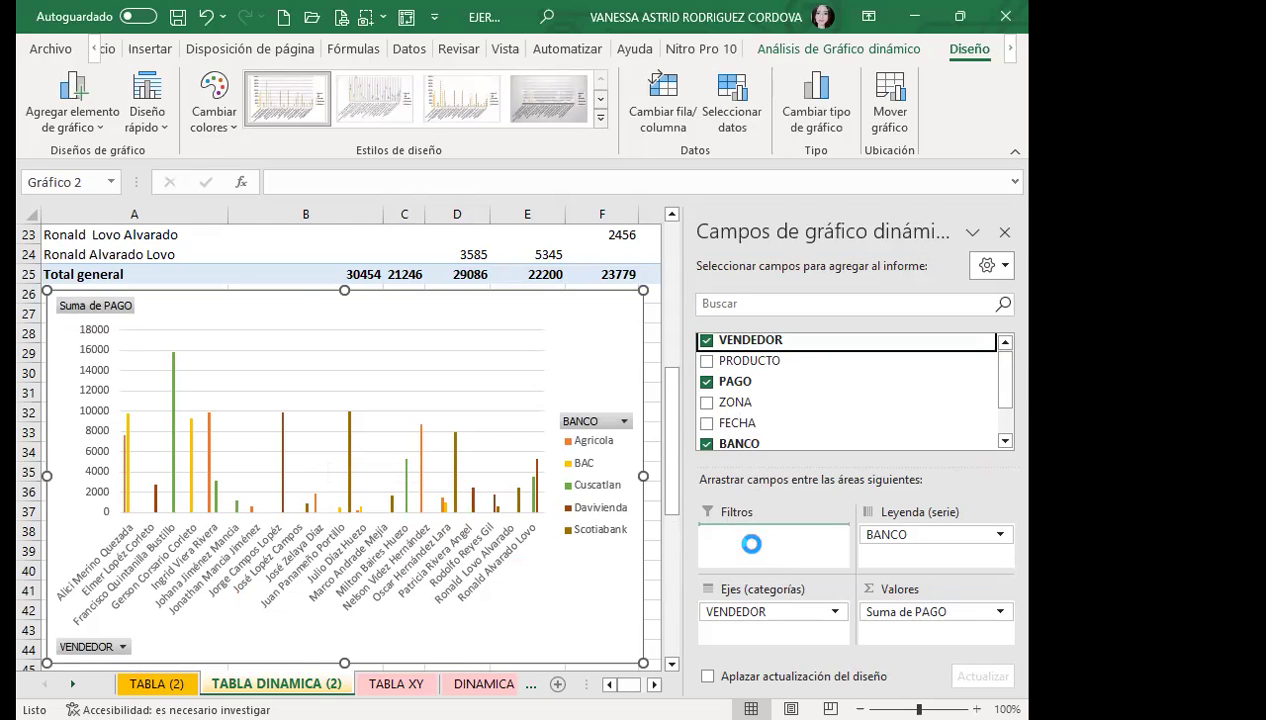
- Move VENDEDOR to filters, put PRODUCTO on the axis, and exclude four sellers
{"action": "left_click_drag", "start_coordinate": [746, 349], "coordinate": [755, 553]}
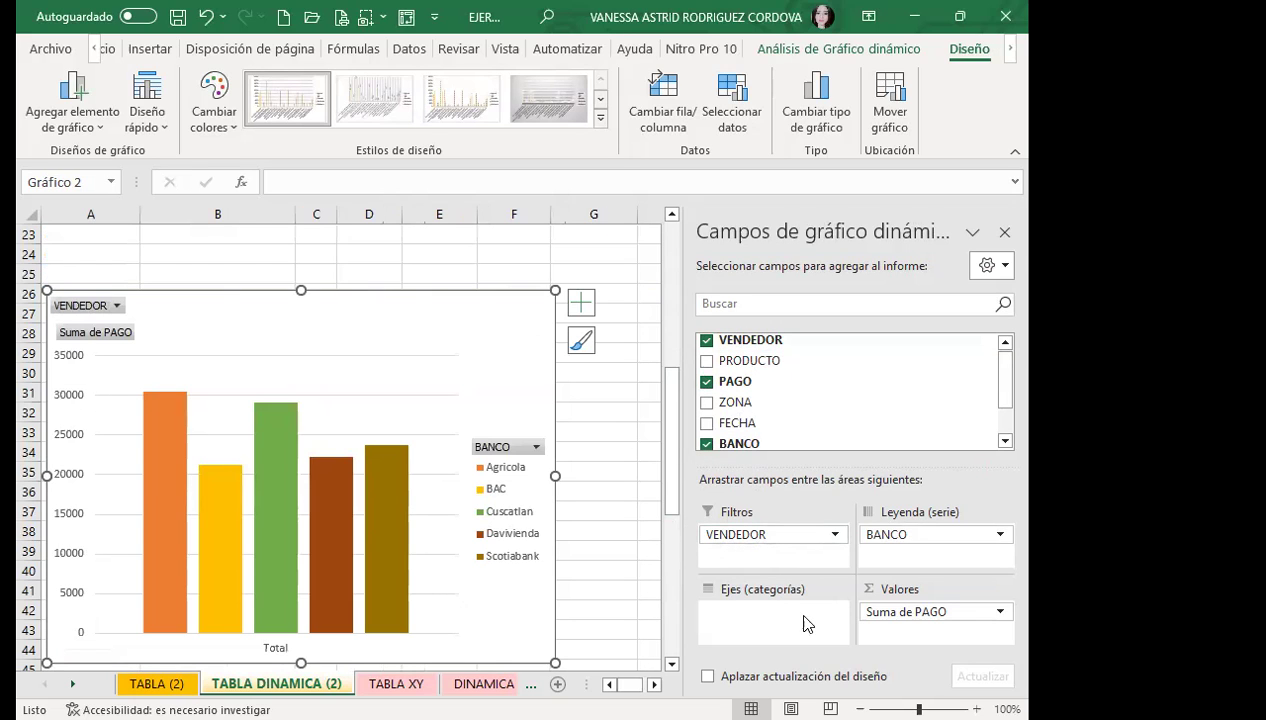
{"action": "left_click_drag", "start_coordinate": [707, 360], "coordinate": [724, 596]}
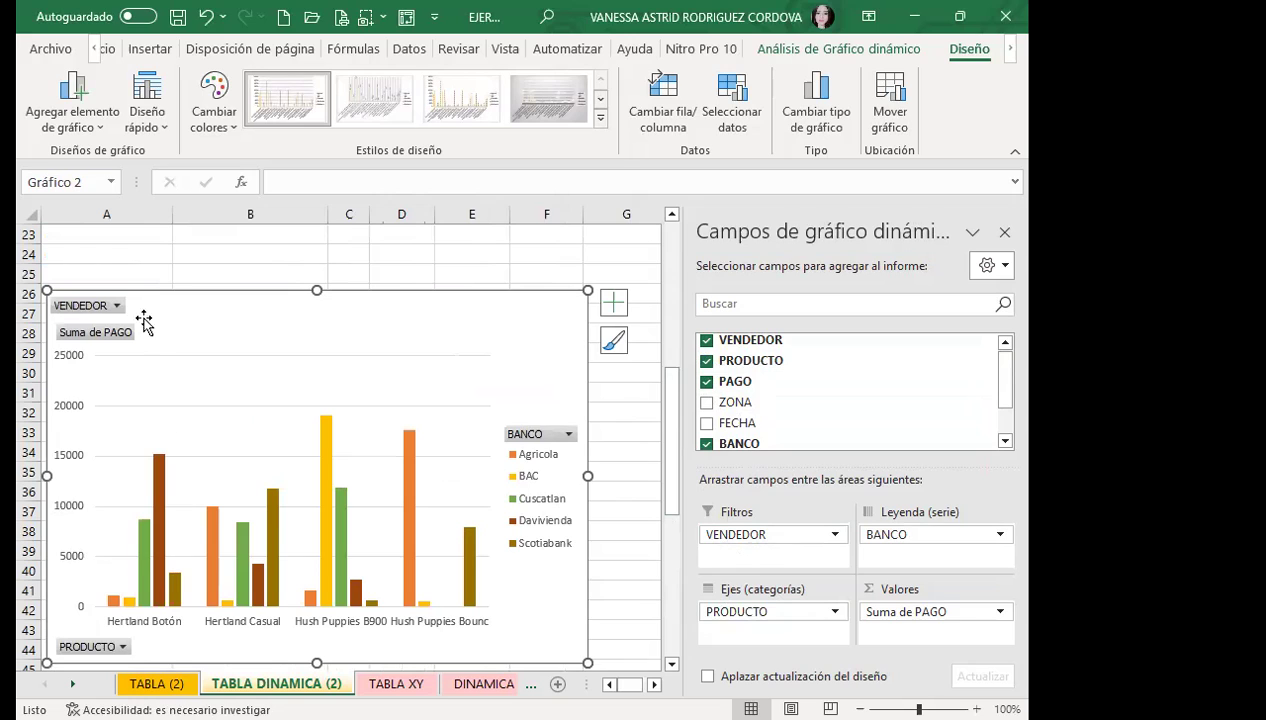
{"action": "left_click", "coordinate": [117, 304]}
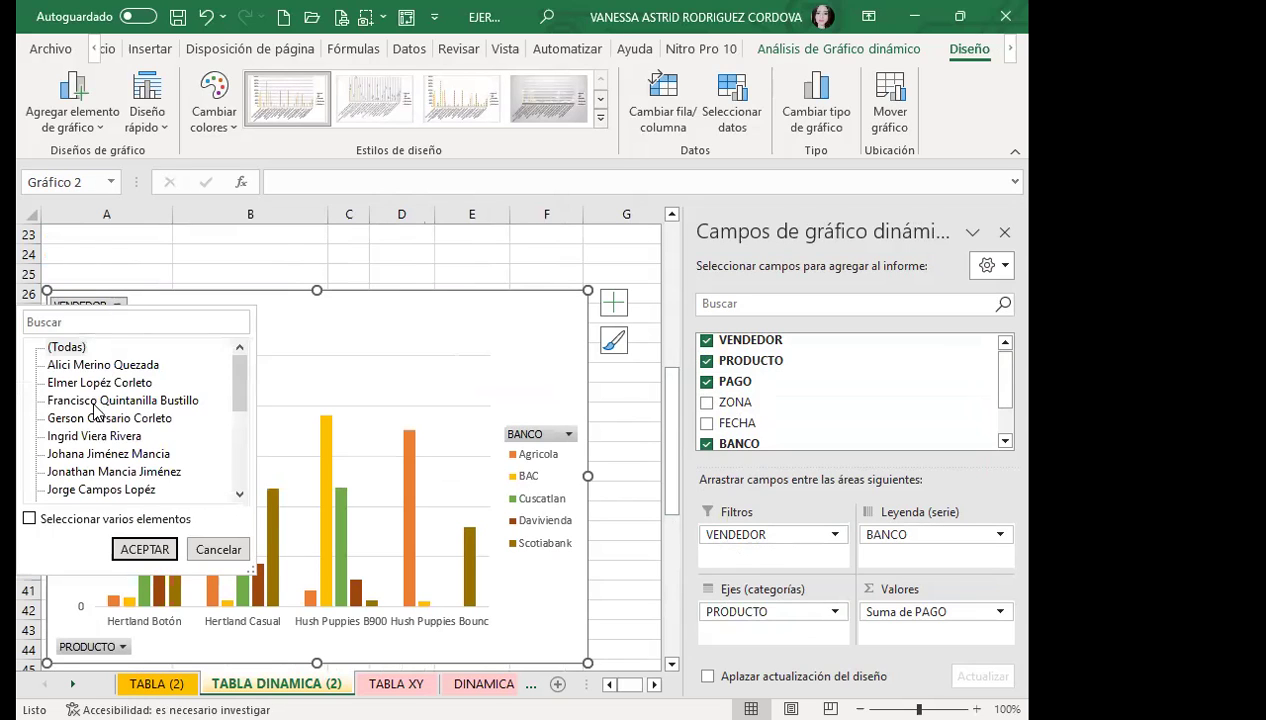
{"action": "left_click", "coordinate": [29, 519]}
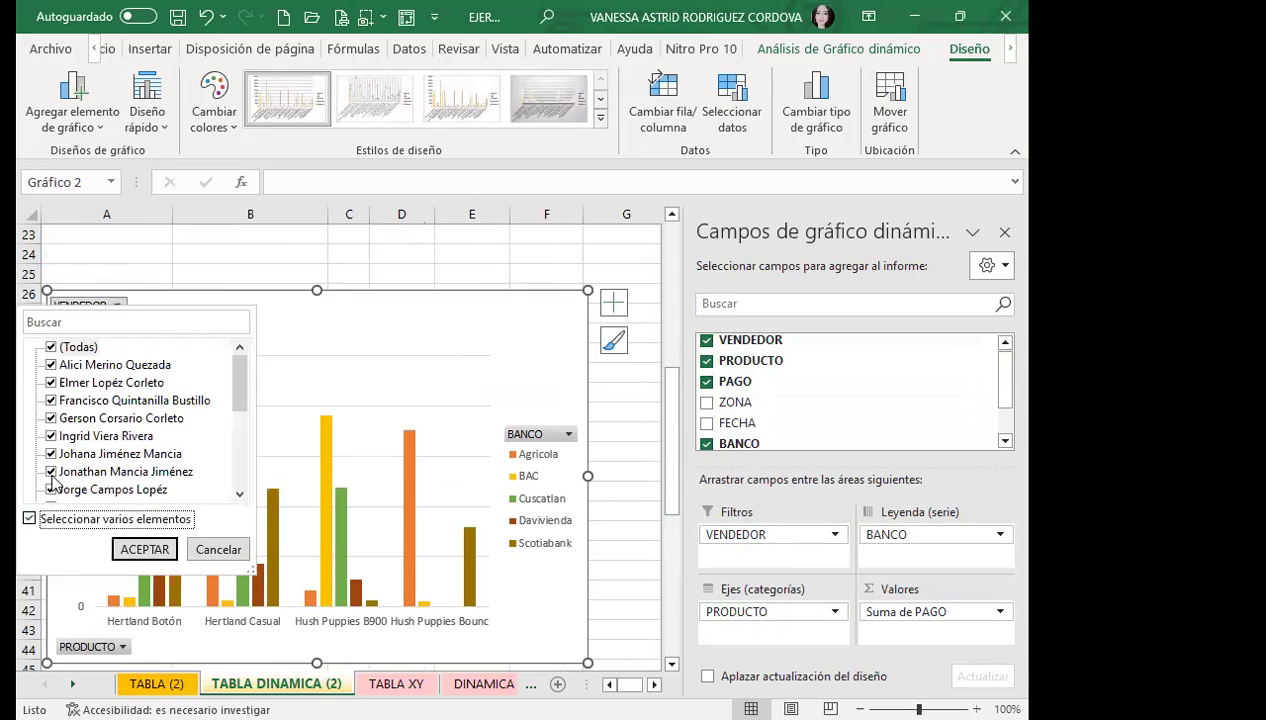
{"action": "left_click", "coordinate": [51, 437]}
{"action": "left_click", "coordinate": [51, 418]}
{"action": "left_click", "coordinate": [51, 365]}
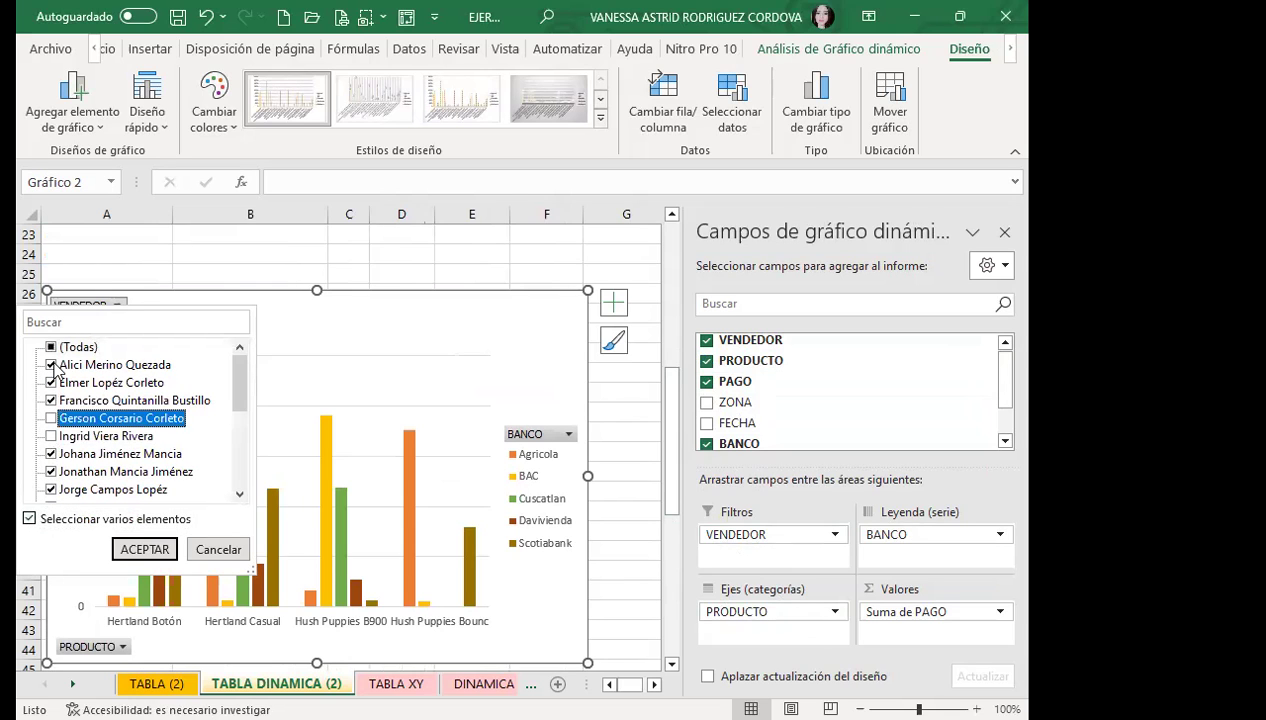
{"action": "left_click", "coordinate": [51, 471]}
{"action": "left_click", "coordinate": [147, 551]}
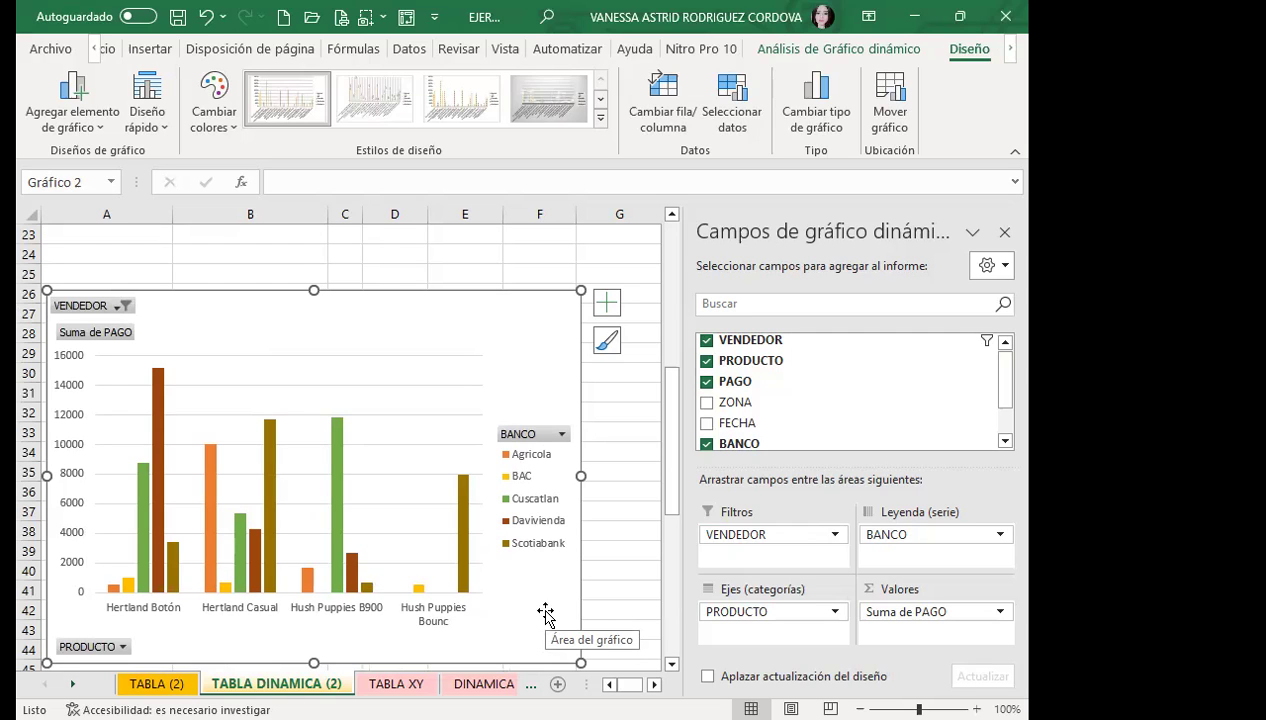
{"action": "left_click", "coordinate": [622, 487]}
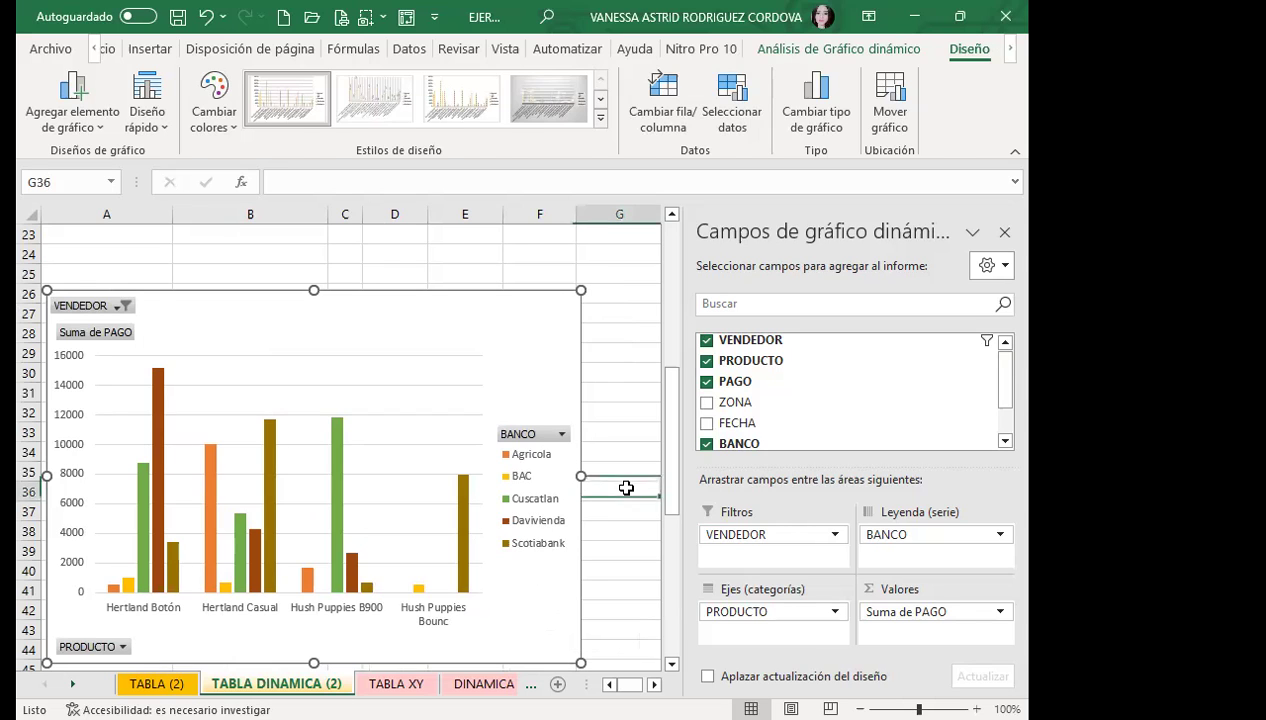
{"action": "left_click", "coordinate": [736, 414]}
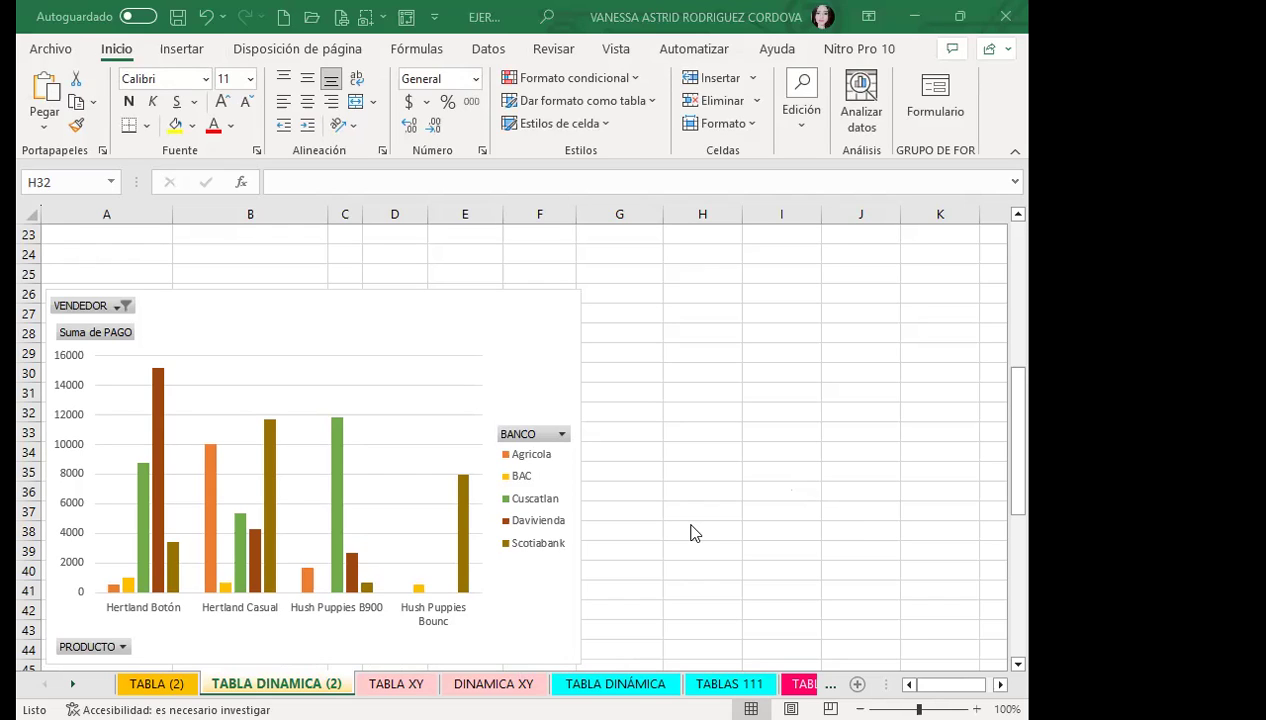
- On the DINAMICA XY sheet, toggle the TOTAL slicer's 100.00 filter on the pivot
{"action": "left_click", "coordinate": [400, 684]}
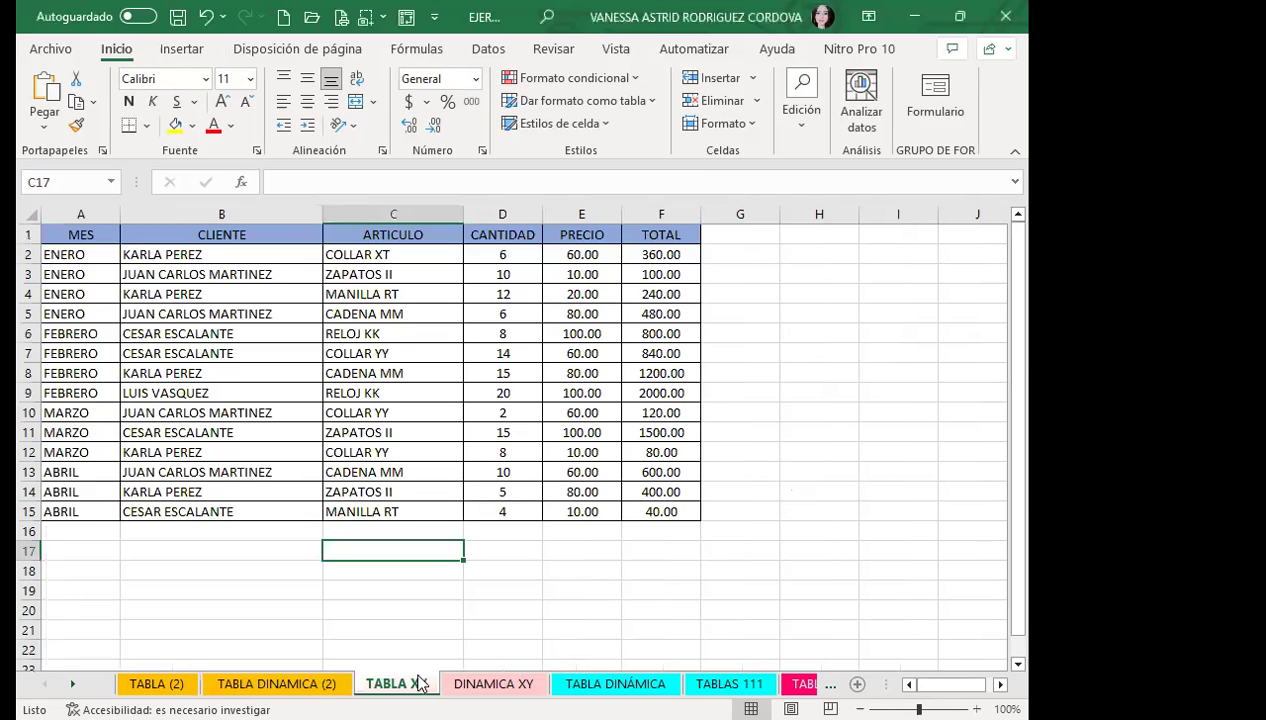
{"action": "left_click", "coordinate": [455, 686]}
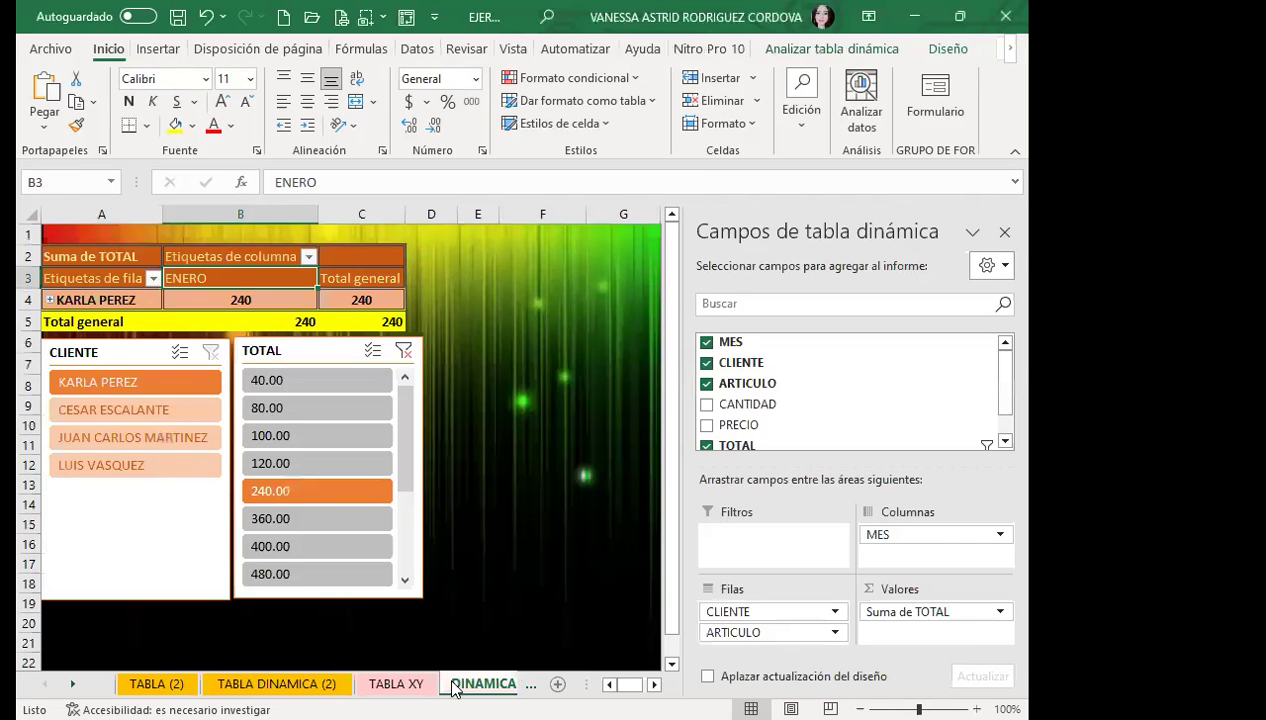
{"action": "left_click", "coordinate": [514, 390]}
{"action": "left_click", "coordinate": [282, 432]}
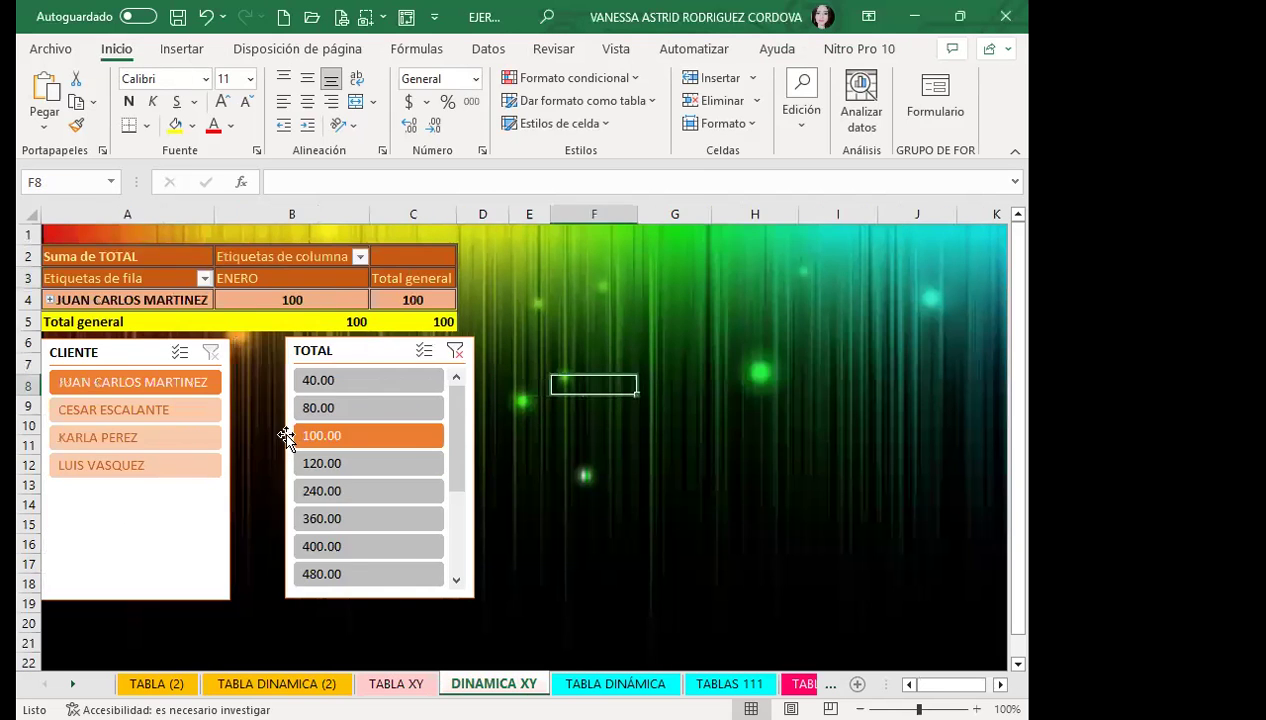
{"action": "left_click", "coordinate": [354, 347]}
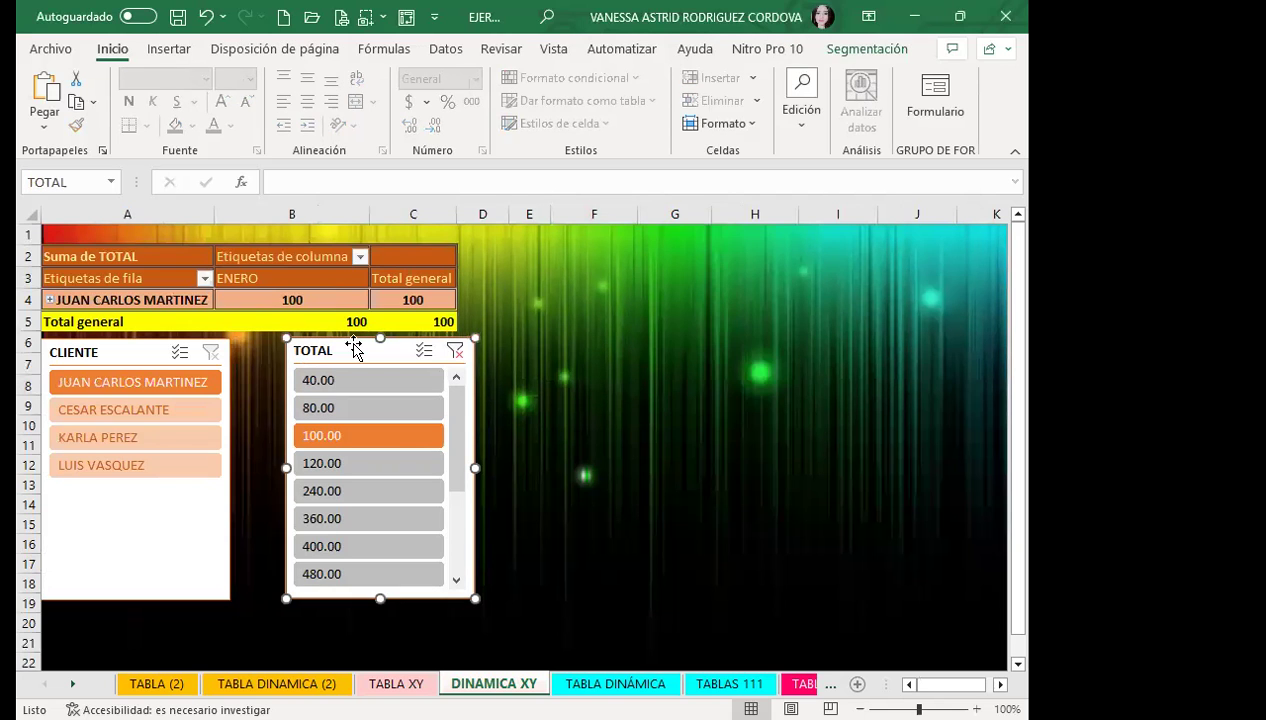
{"action": "scroll", "coordinate": [196, 392], "scroll_direction": "down", "scroll_amount": 3}
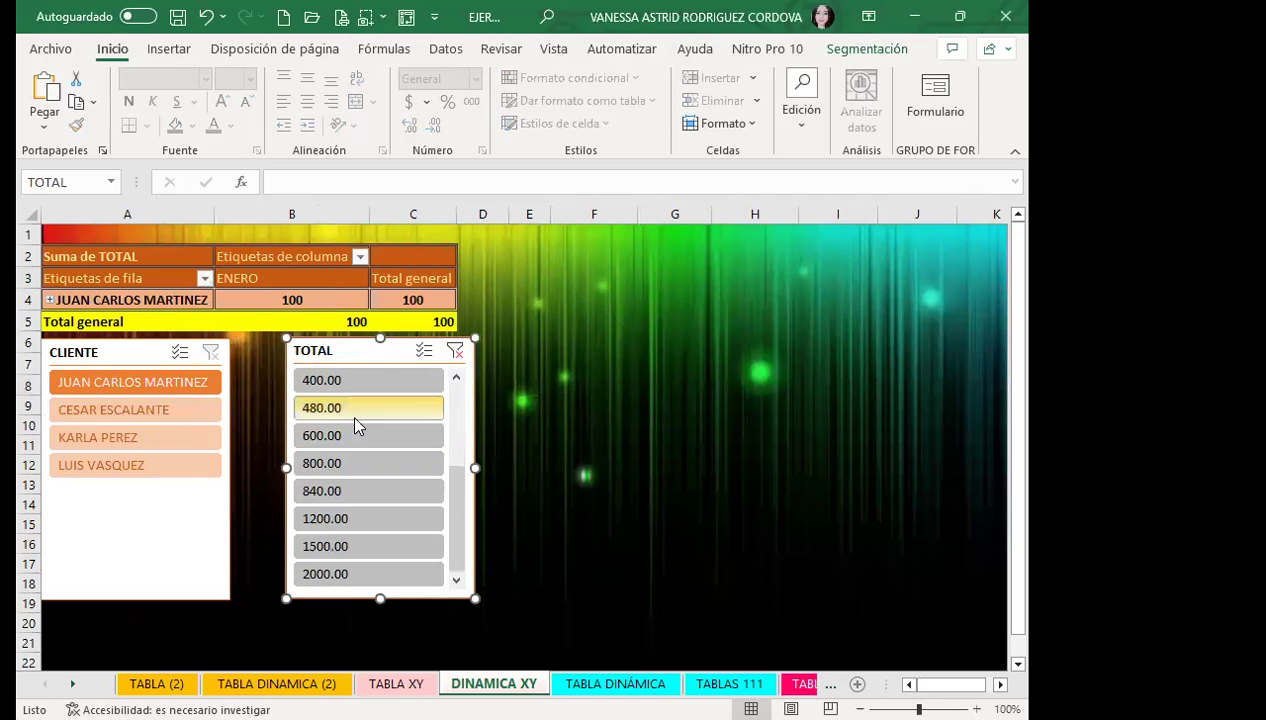
{"action": "scroll", "coordinate": [355, 425], "scroll_direction": "up", "scroll_amount": 3}
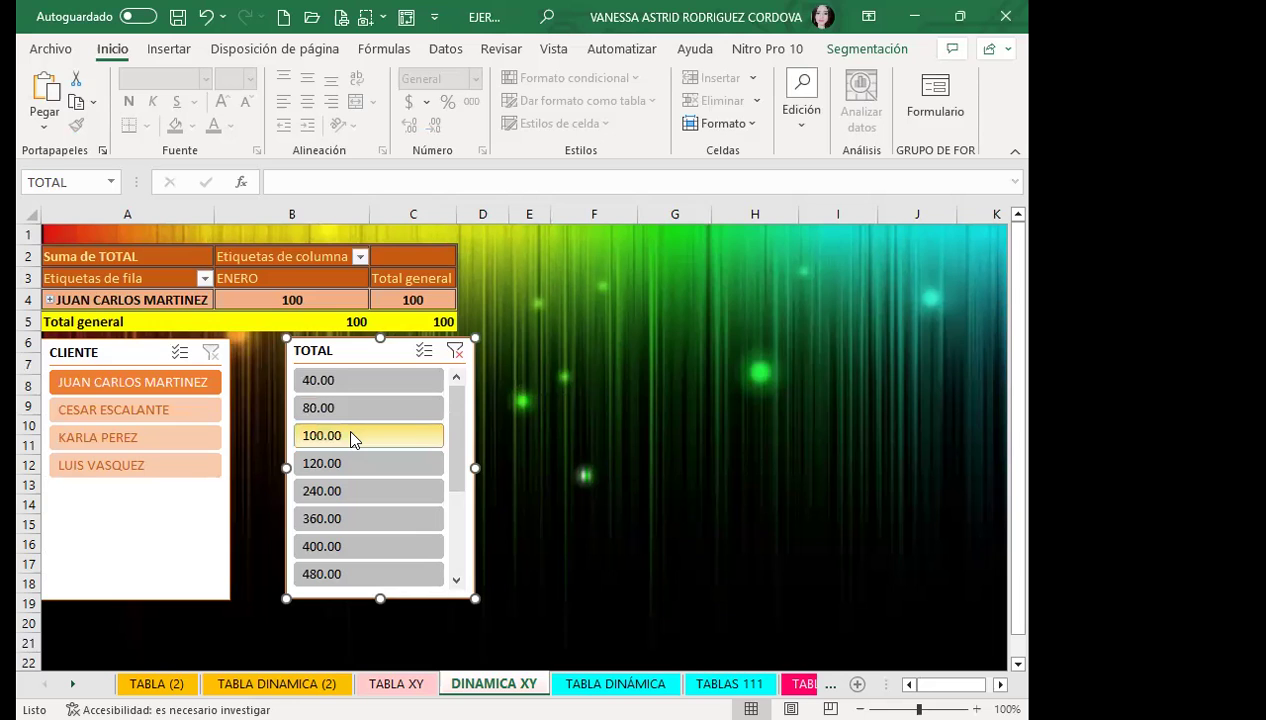
{"action": "left_click", "coordinate": [352, 437]}
- Try a different client, then clear both the CLIENTE and TOTAL slicer filters
{"action": "left_click", "coordinate": [249, 278]}
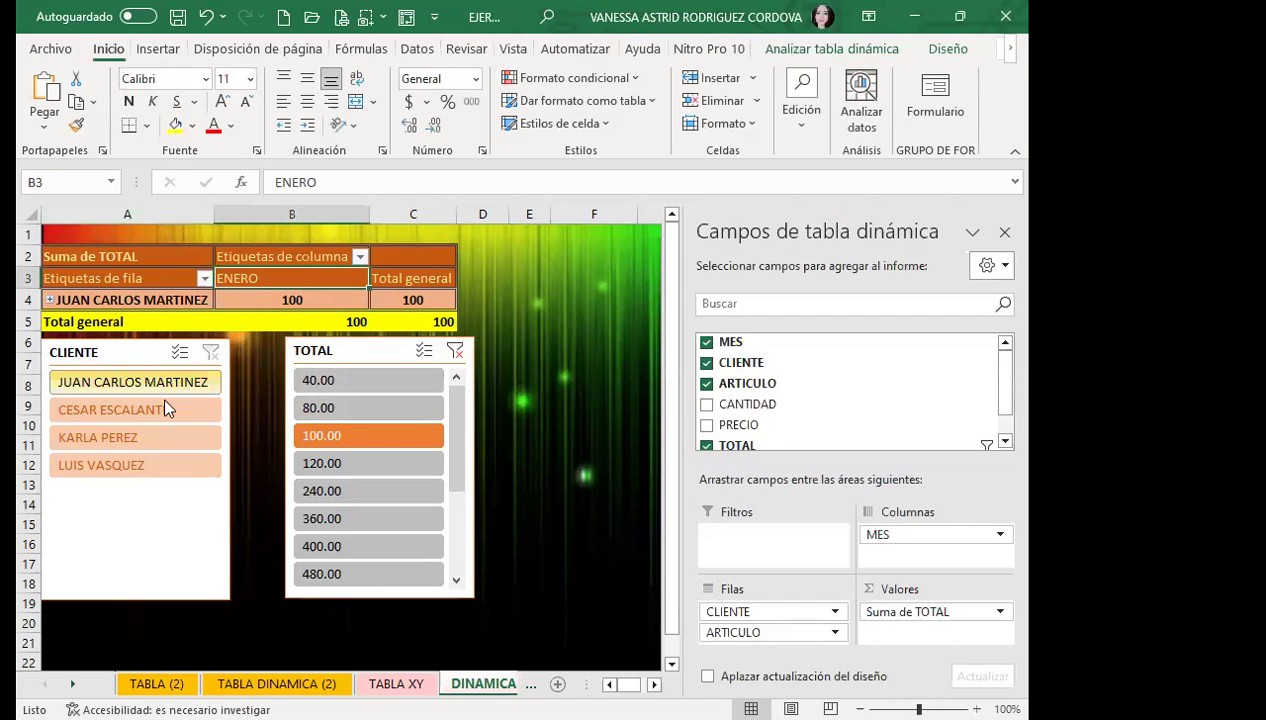
{"action": "left_click", "coordinate": [178, 407]}
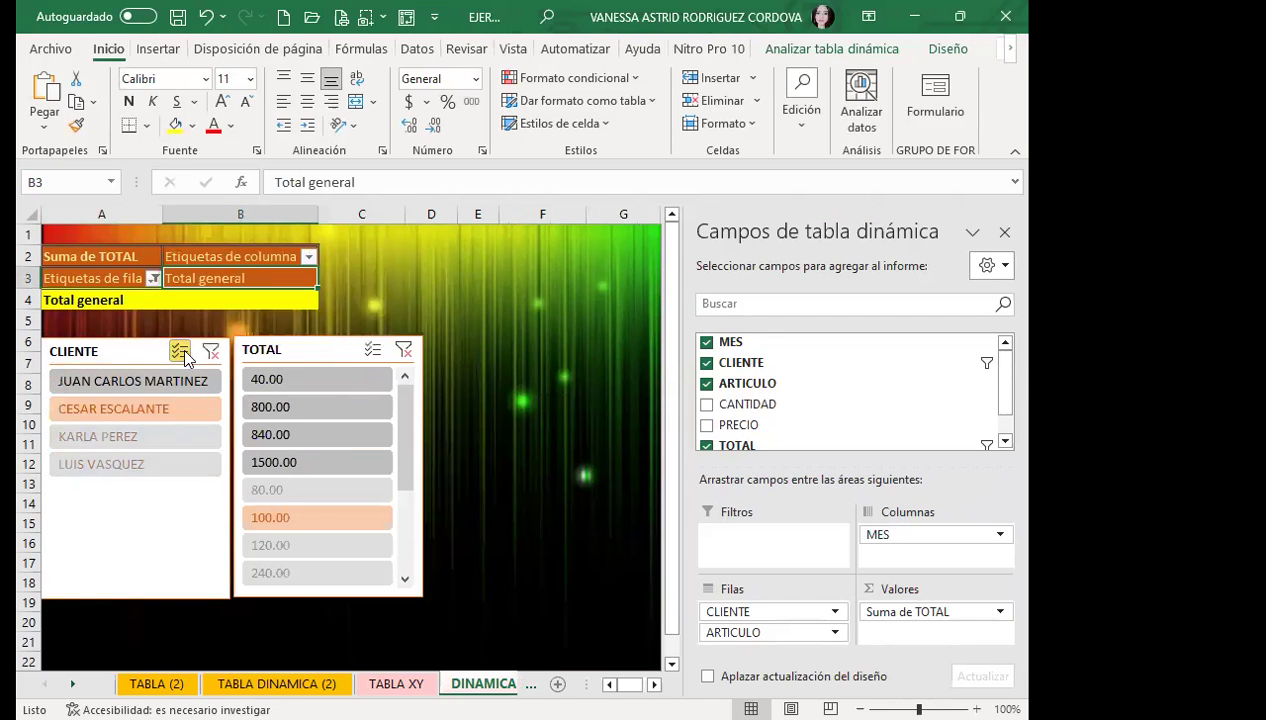
{"action": "left_click", "coordinate": [210, 351]}
{"action": "left_click", "coordinate": [457, 353]}
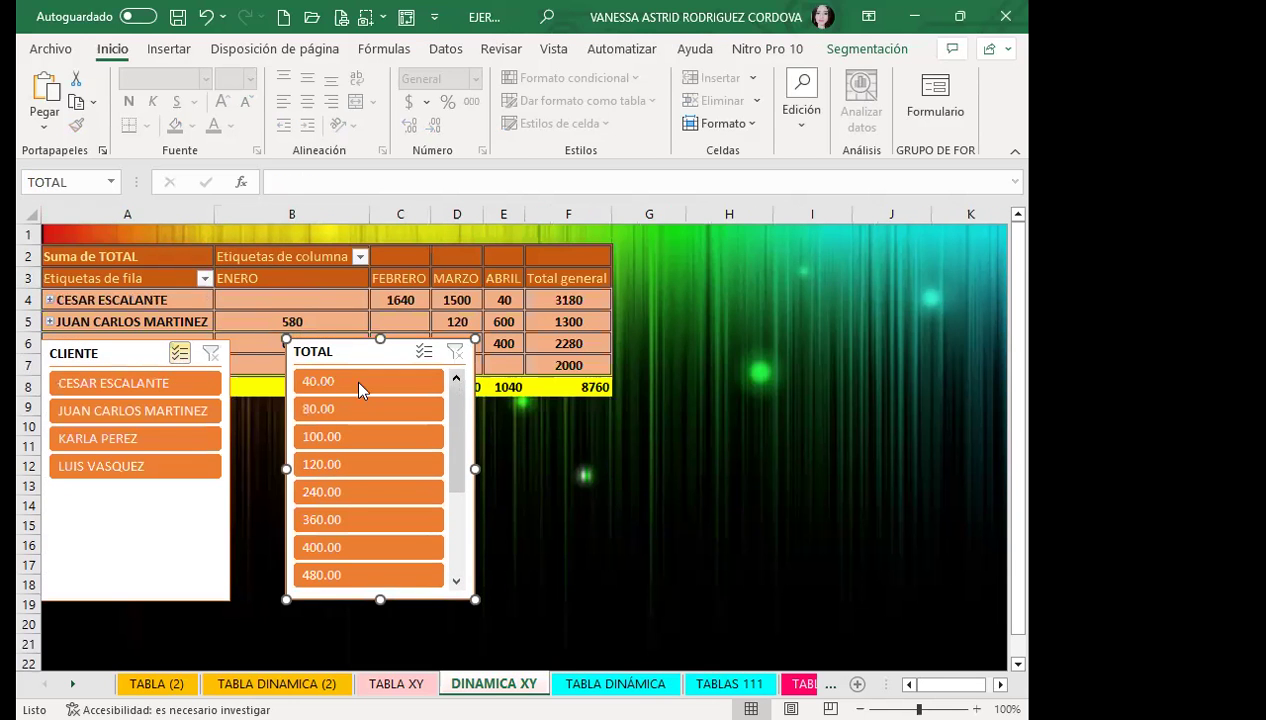
- Move the TOTAL and CLIENTE slicers below the pivot and check the monthly client totals
{"action": "left_click_drag", "start_coordinate": [362, 359], "coordinate": [358, 448]}
{"action": "left_click_drag", "start_coordinate": [112, 368], "coordinate": [117, 478]}
{"action": "left_click", "coordinate": [291, 320]}
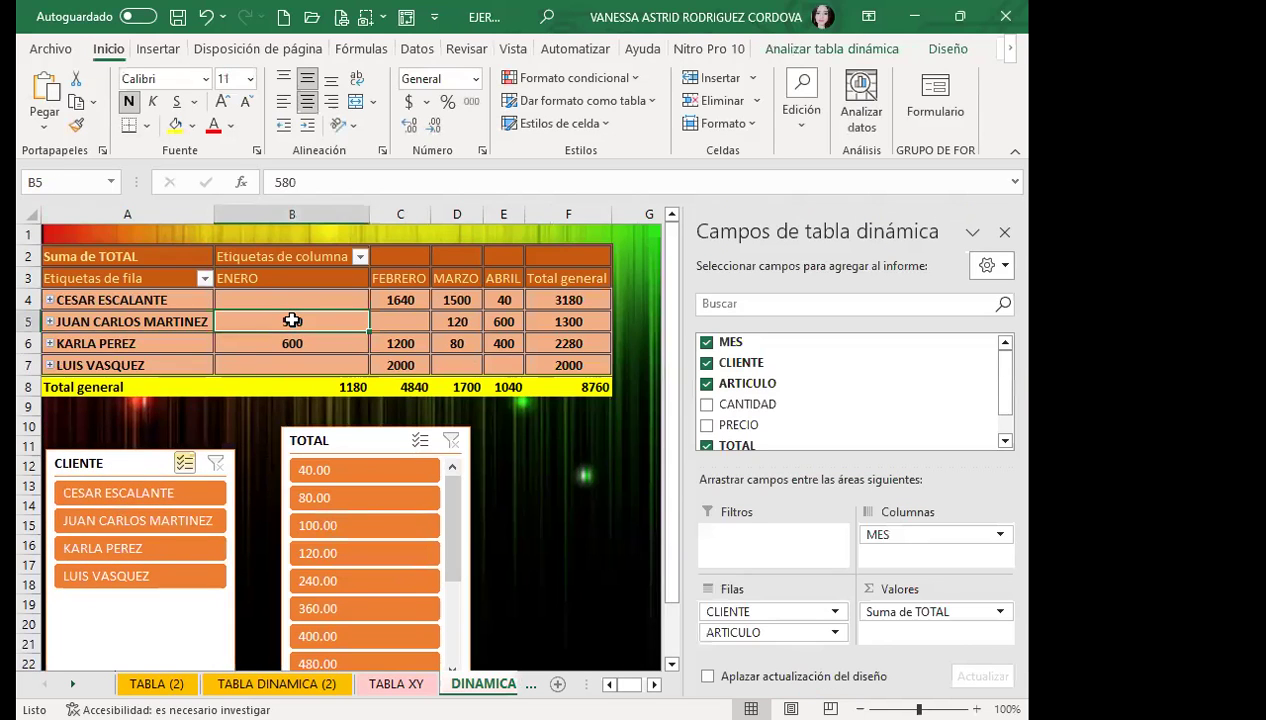
{"action": "mouse_move", "coordinate": [291, 320]}
{"action": "mouse_move", "coordinate": [465, 329]}
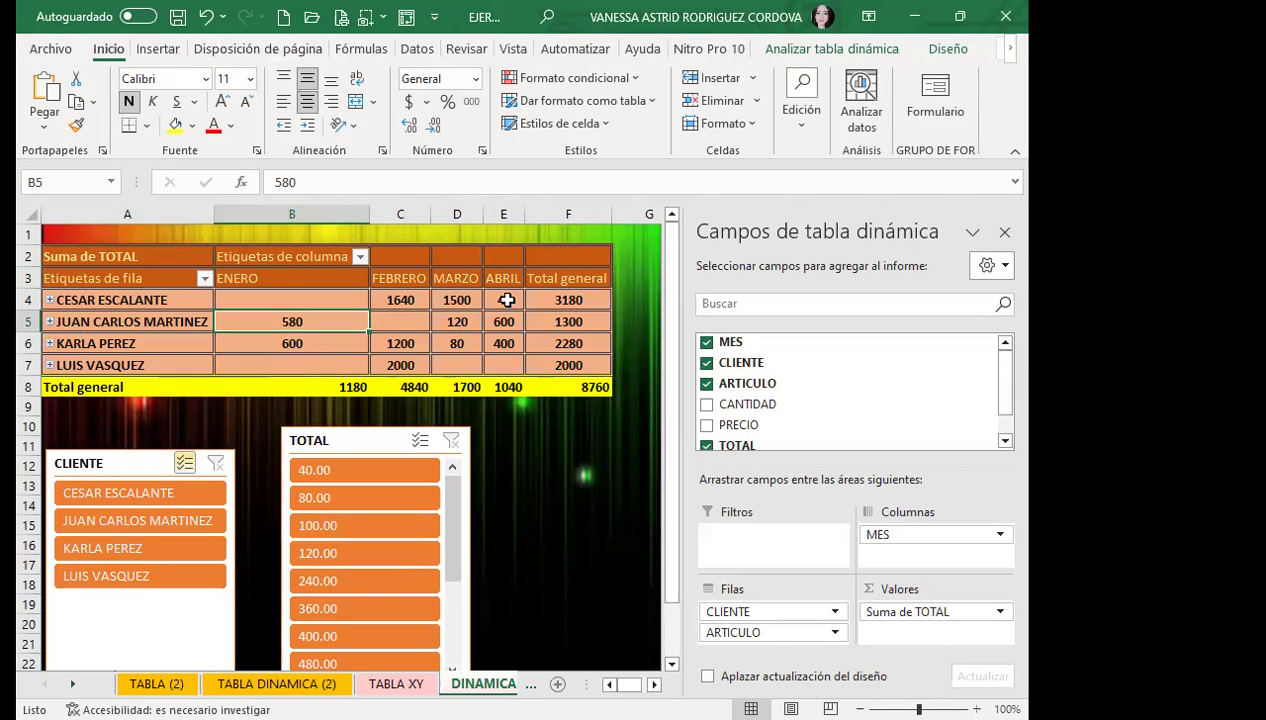
{"action": "left_click", "coordinate": [379, 316]}
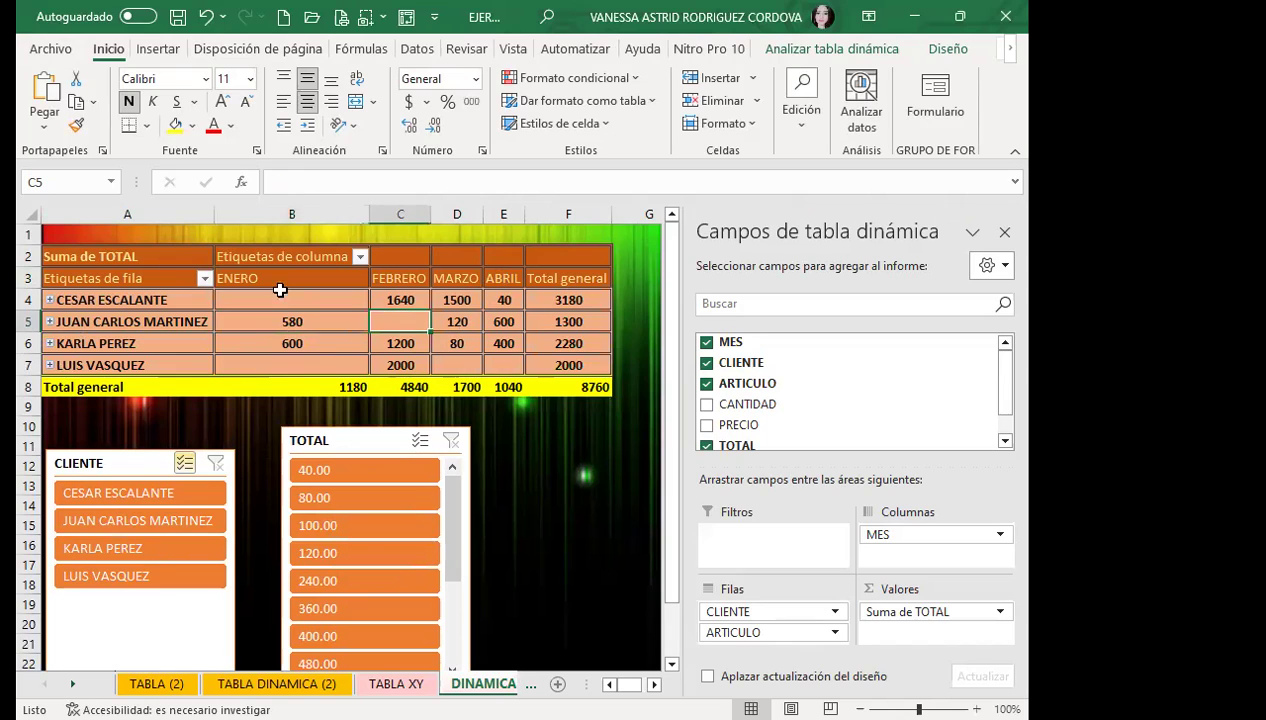
{"action": "left_click", "coordinate": [463, 336]}
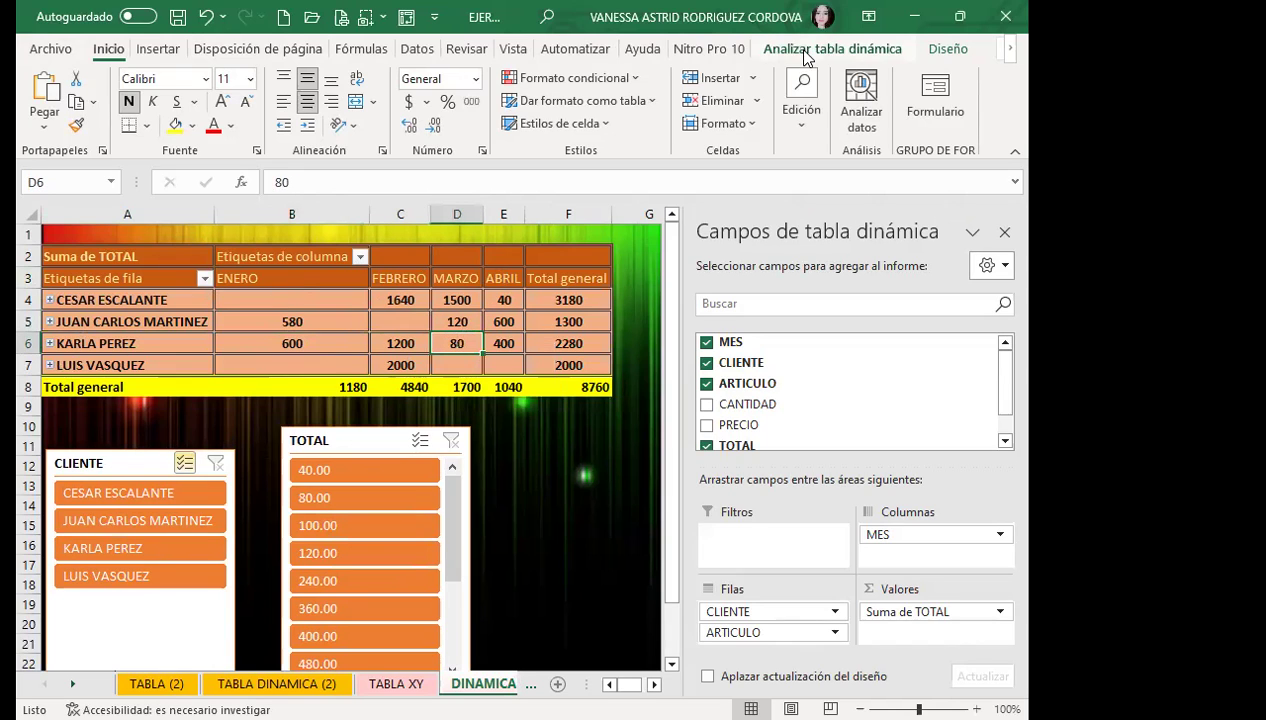
{"action": "left_click", "coordinate": [805, 50]}
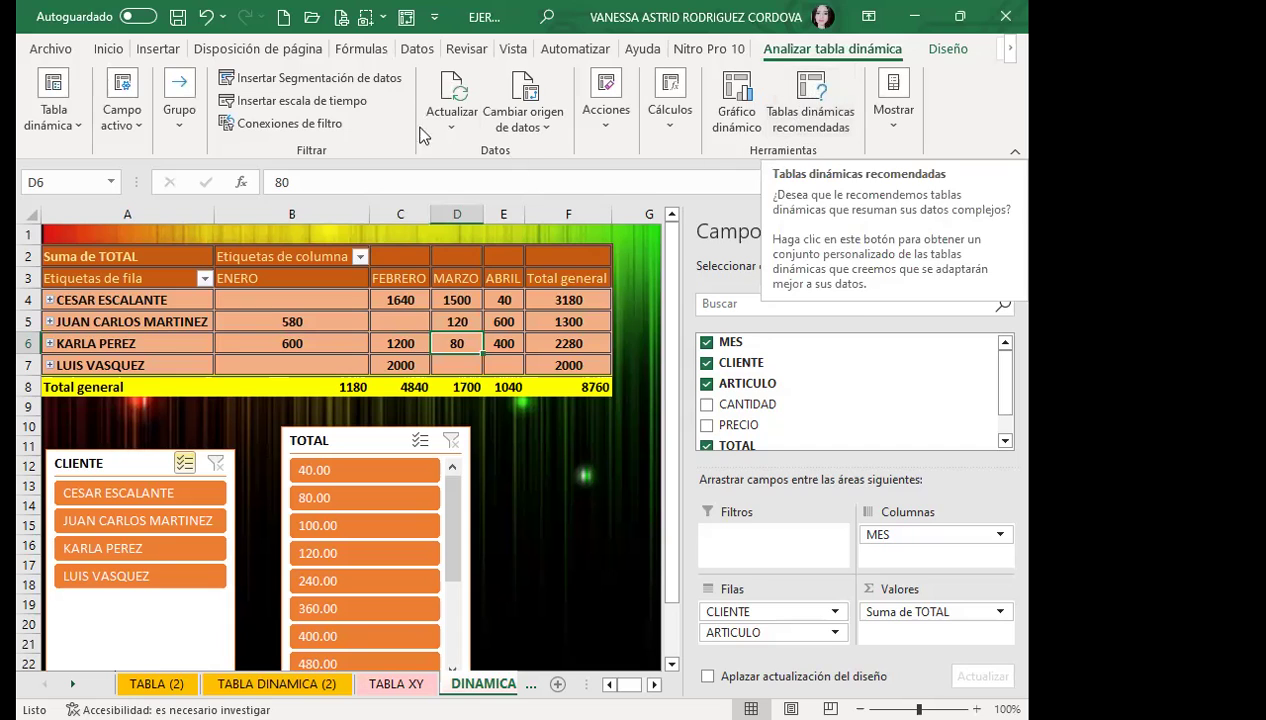
- Insert a Columnas agrupadas pivot chart of Suma de TOTAL per CLIENTE by MES
{"action": "left_click", "coordinate": [740, 92]}
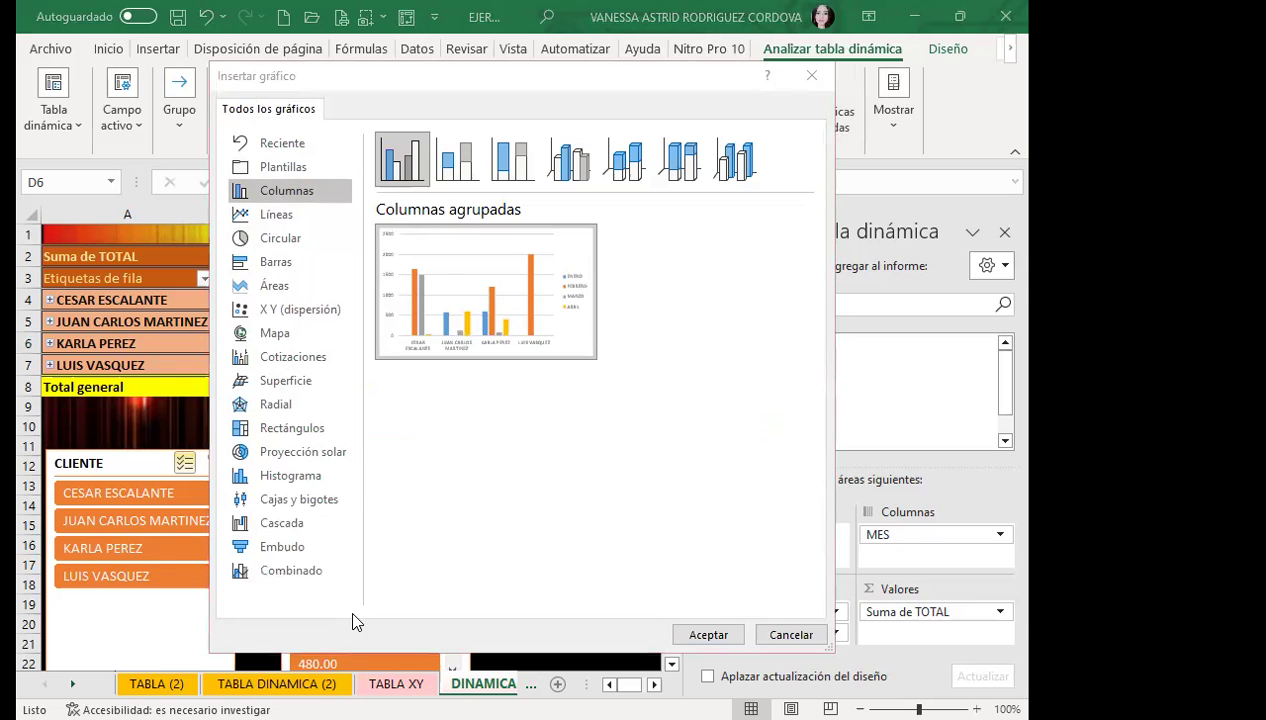
{"action": "left_click", "coordinate": [297, 198]}
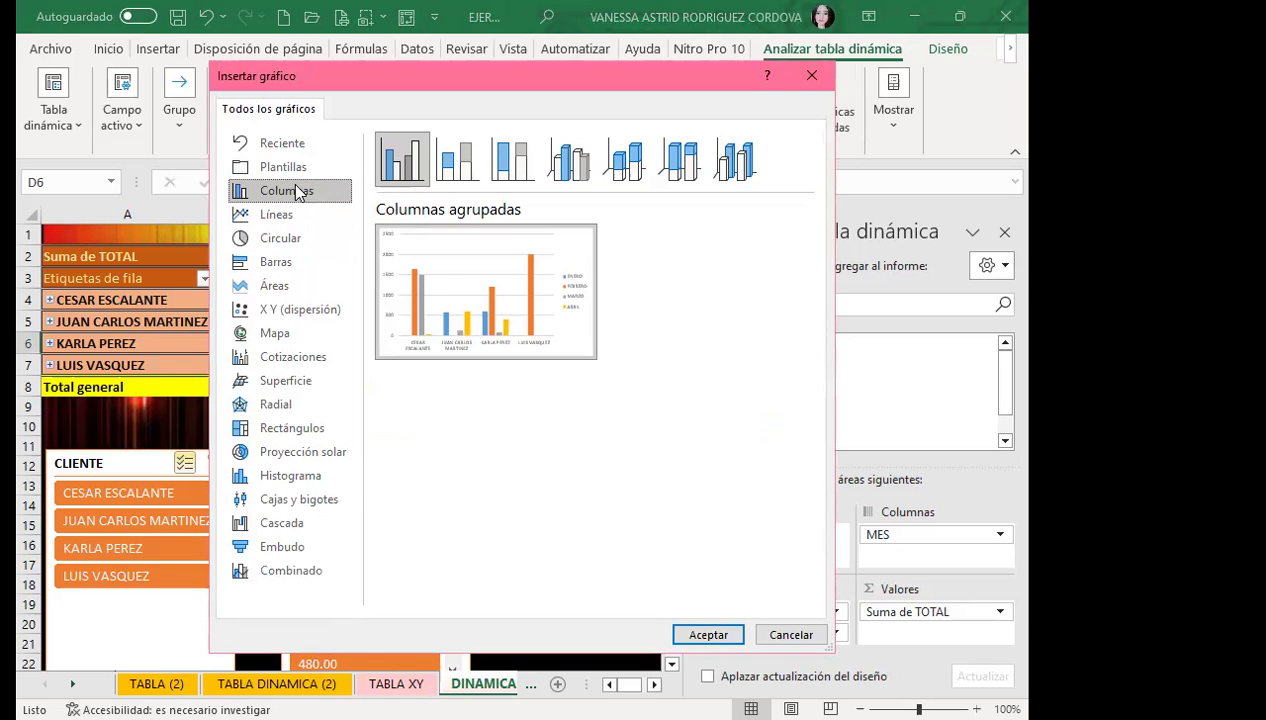
{"action": "mouse_move", "coordinate": [516, 265]}
{"action": "left_click", "coordinate": [697, 633]}
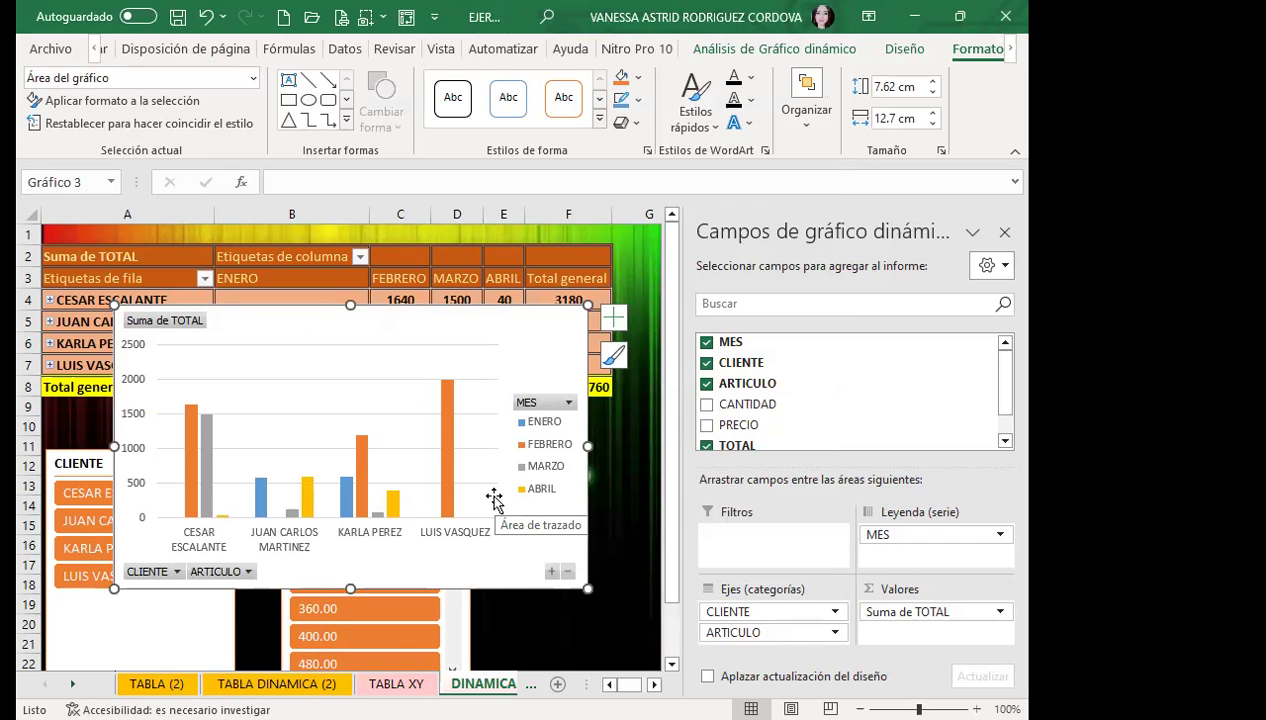
- Drag Gráfico 3 down to rows 26–40, beneath the CLIENTE and TOTAL slicers
{"action": "scroll", "coordinate": [486, 362], "scroll_direction": "down", "scroll_amount": 2}
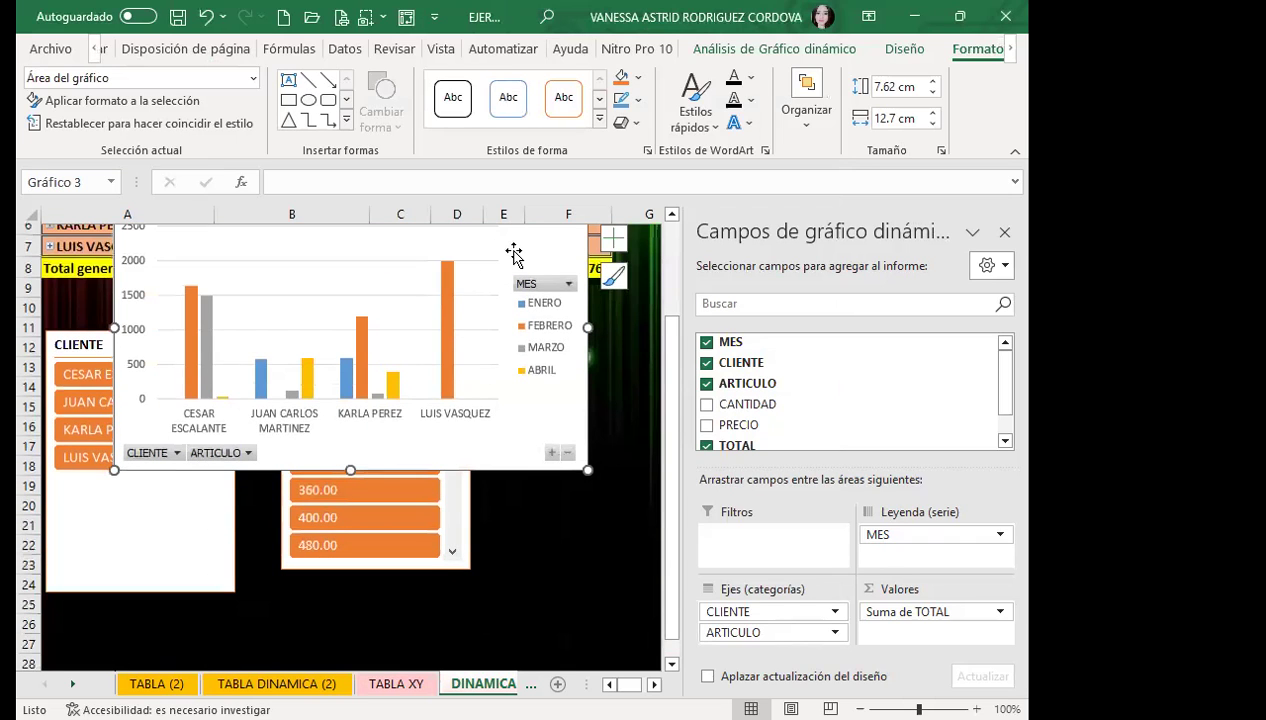
{"action": "left_click_drag", "start_coordinate": [514, 254], "coordinate": [494, 462]}
{"action": "scroll", "coordinate": [494, 462], "scroll_direction": "down", "scroll_amount": 1}
{"action": "left_click_drag", "start_coordinate": [511, 359], "coordinate": [511, 483]}
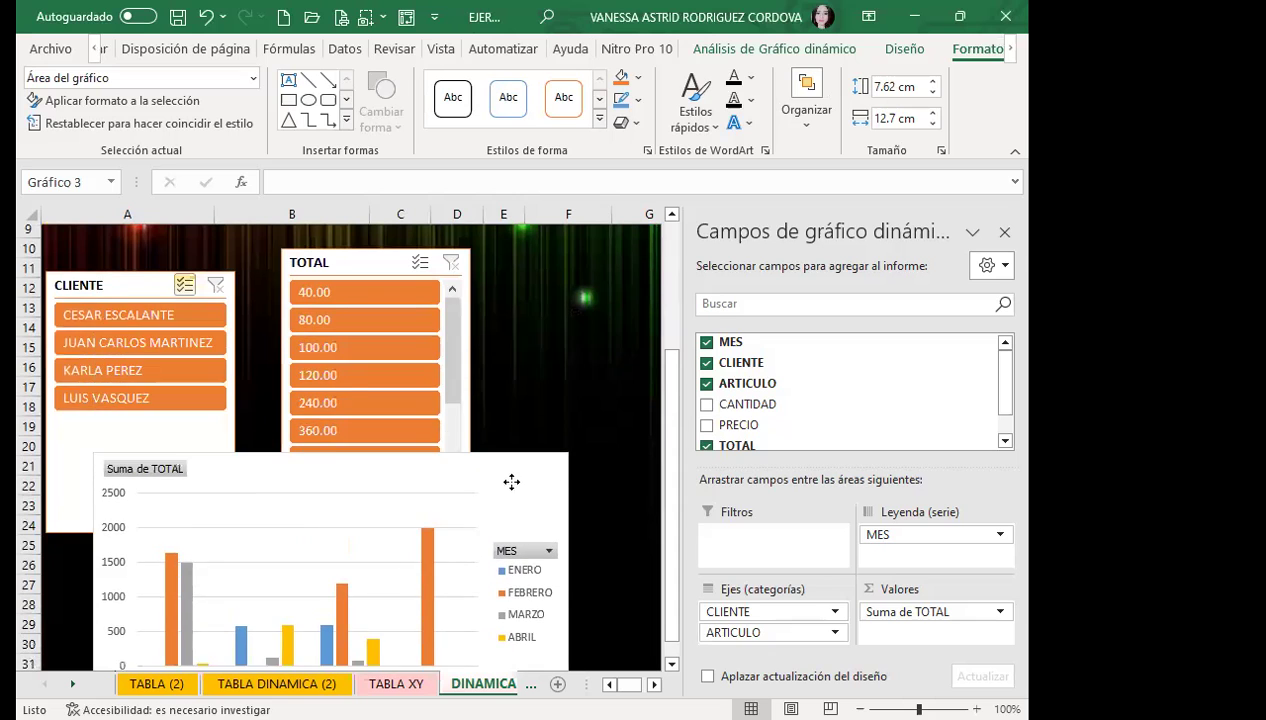
{"action": "scroll", "coordinate": [517, 420], "scroll_direction": "down", "scroll_amount": 3}
{"action": "left_click_drag", "start_coordinate": [528, 297], "coordinate": [482, 400]}
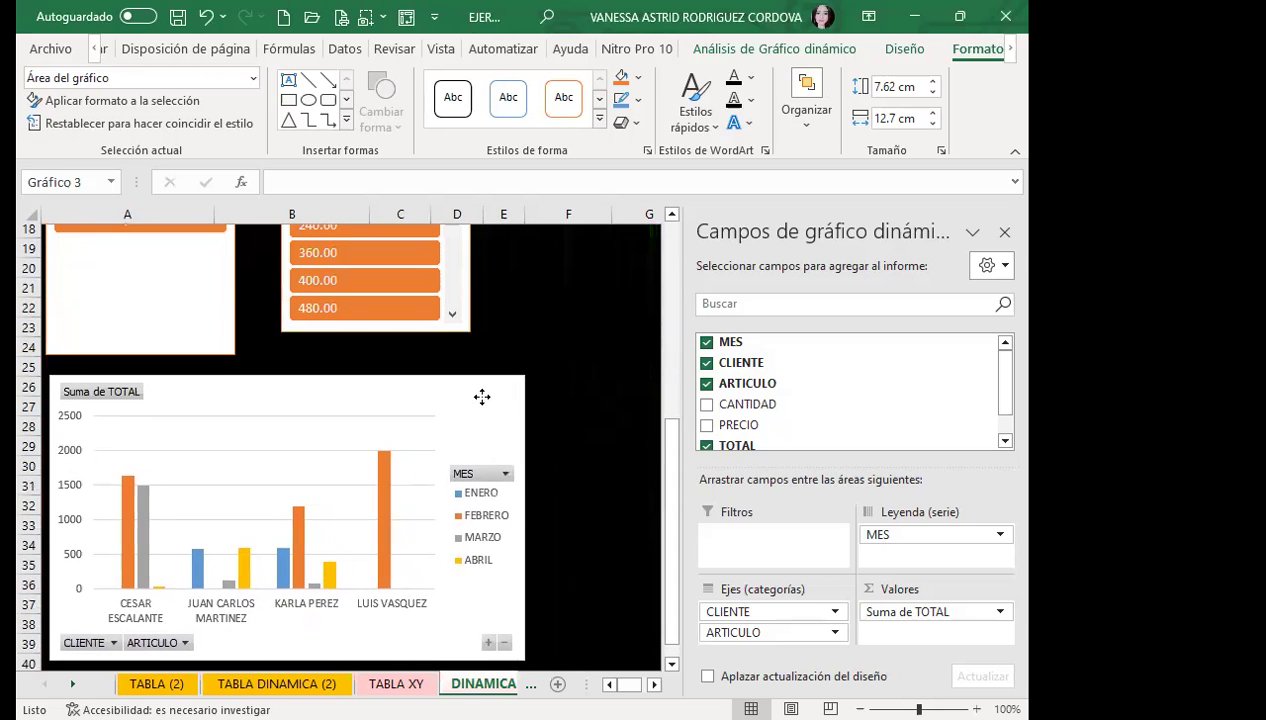
{"action": "scroll", "coordinate": [482, 400], "scroll_direction": "up", "scroll_amount": 6}
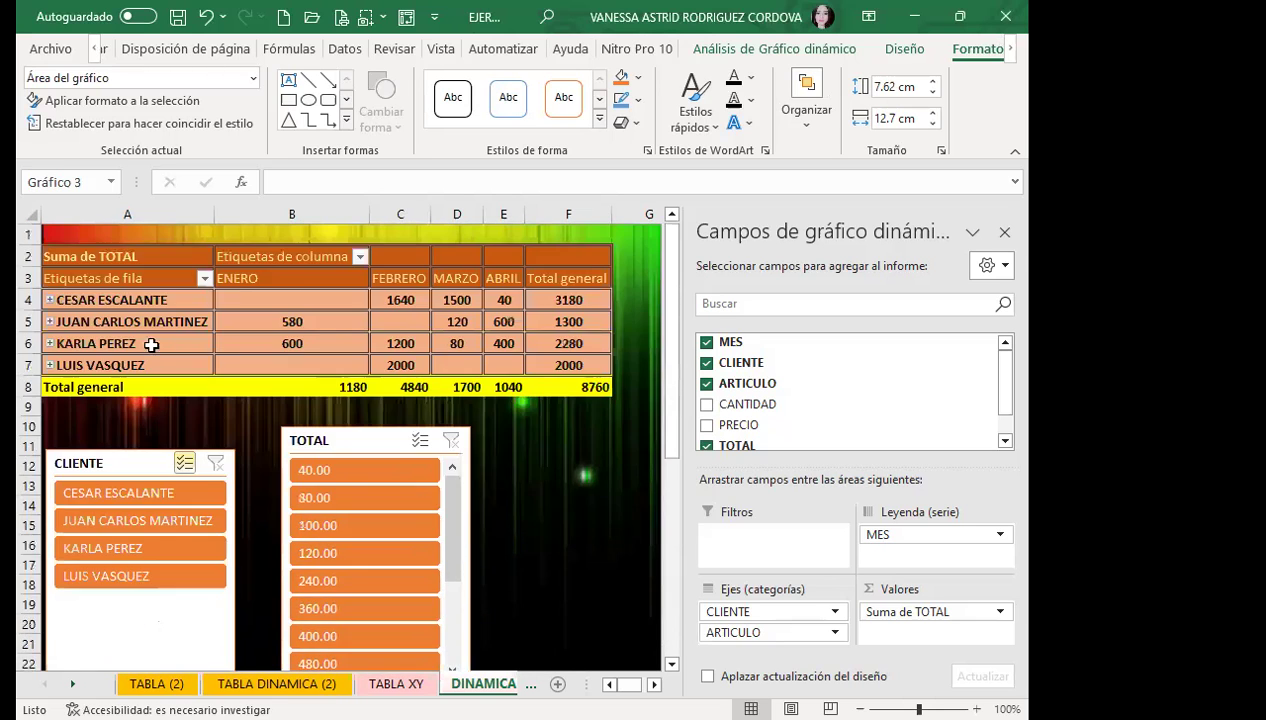
{"action": "left_click", "coordinate": [282, 311]}
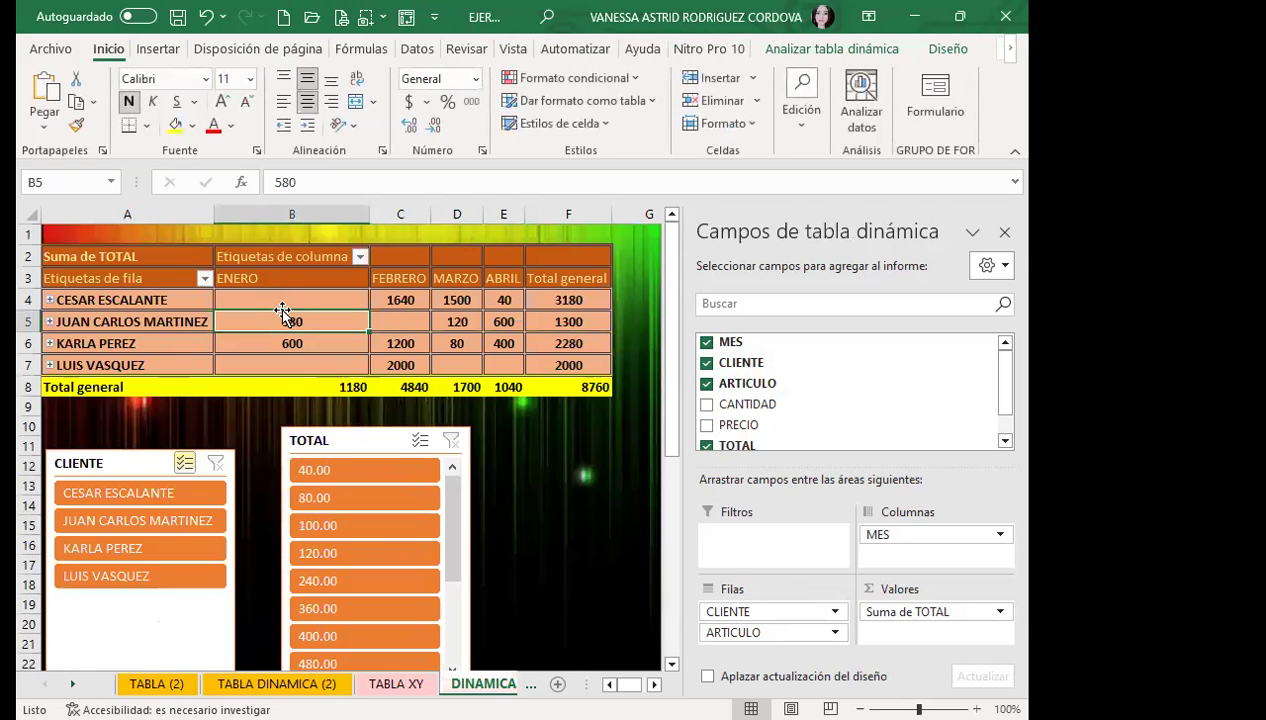
{"action": "scroll", "coordinate": [282, 311], "scroll_direction": "down", "scroll_amount": 4}
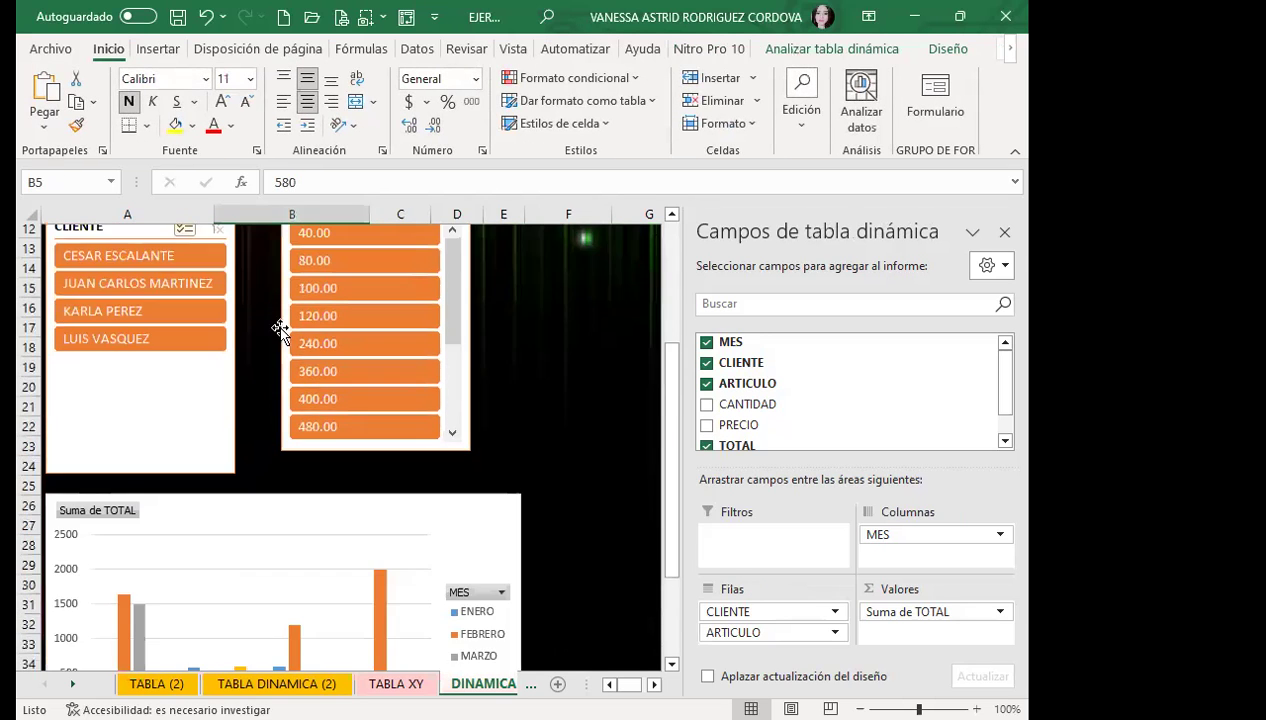
{"action": "scroll", "coordinate": [302, 390], "scroll_direction": "down", "scroll_amount": 2}
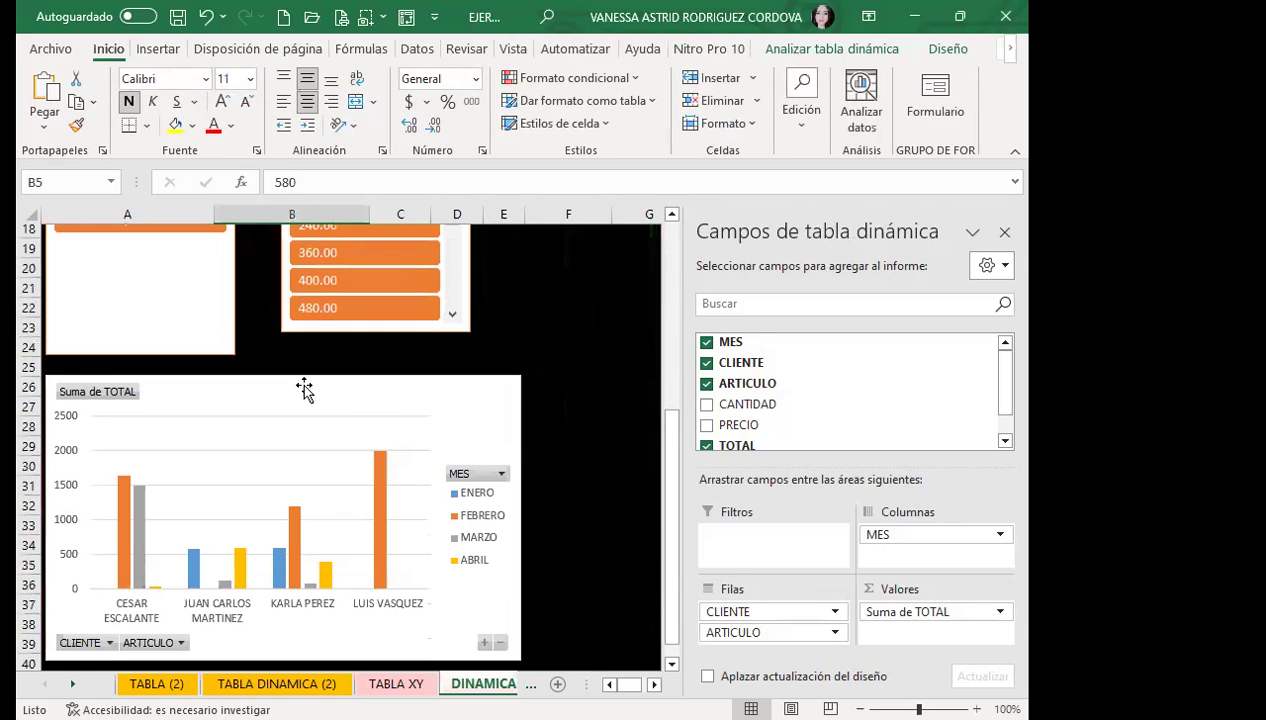
{"action": "left_click", "coordinate": [475, 428]}
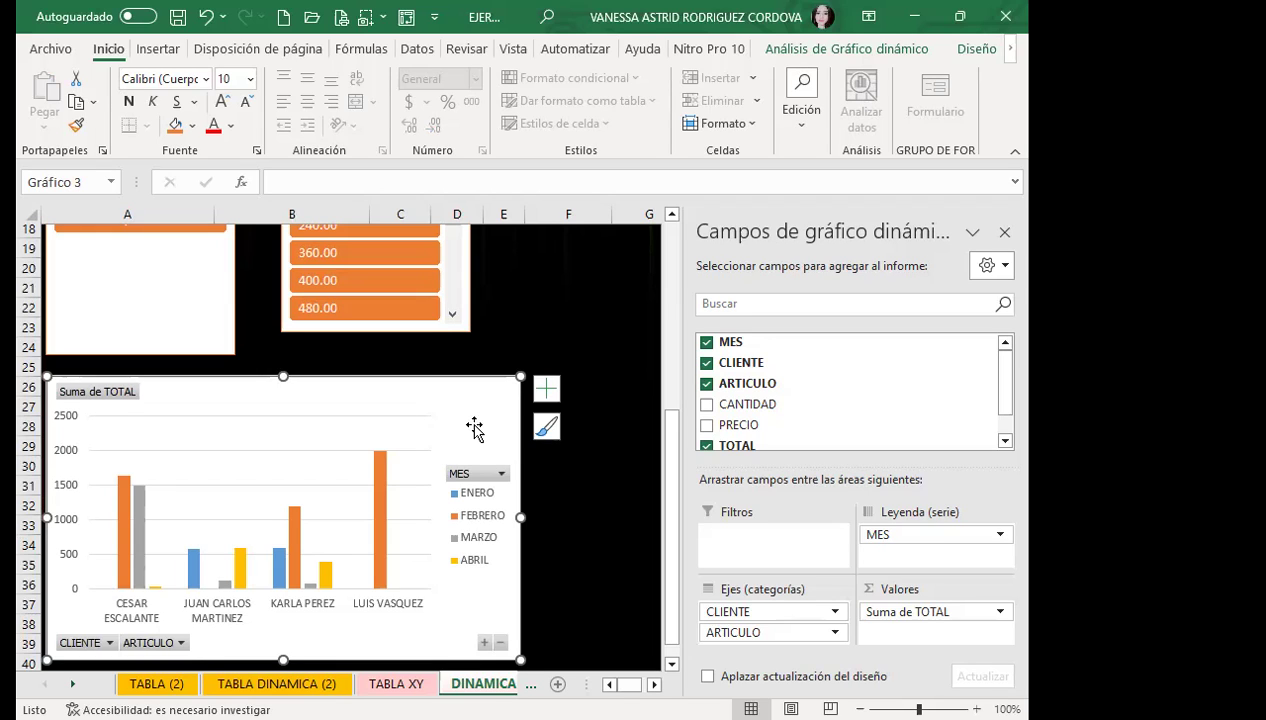
{"action": "scroll", "coordinate": [396, 390], "scroll_direction": "up", "scroll_amount": 3}
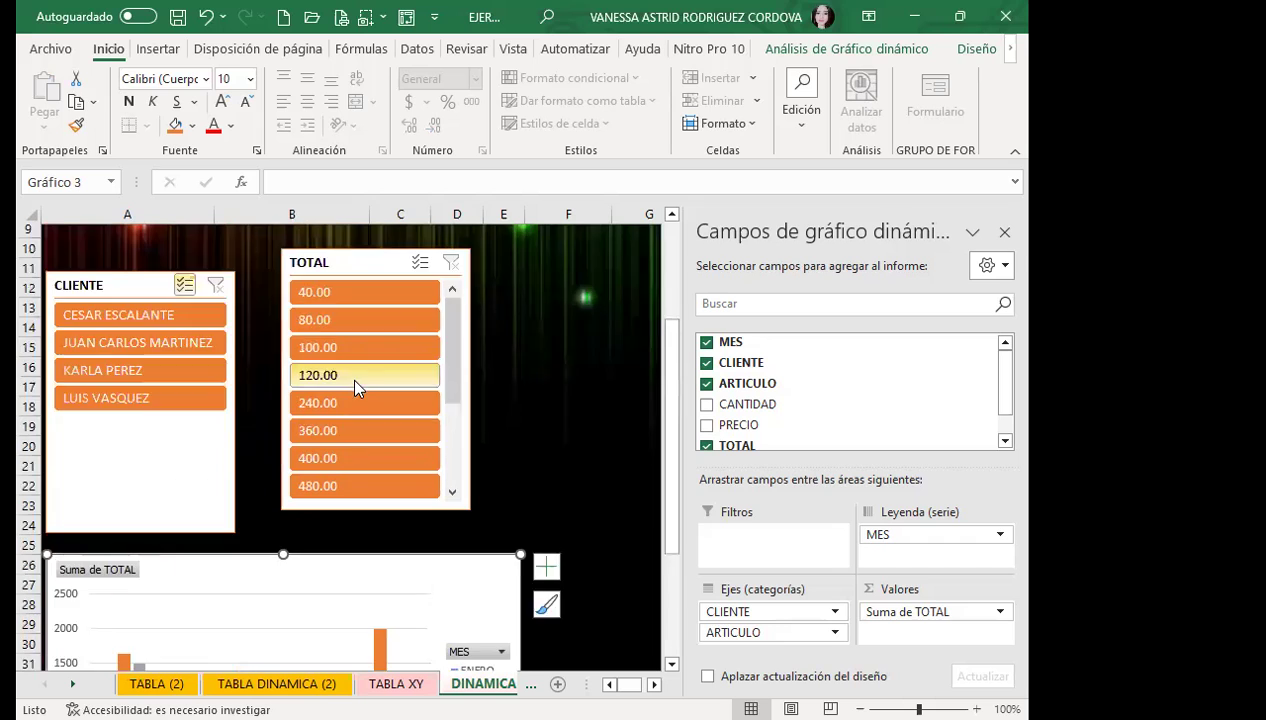
{"action": "scroll", "coordinate": [359, 387], "scroll_direction": "up", "scroll_amount": 3}
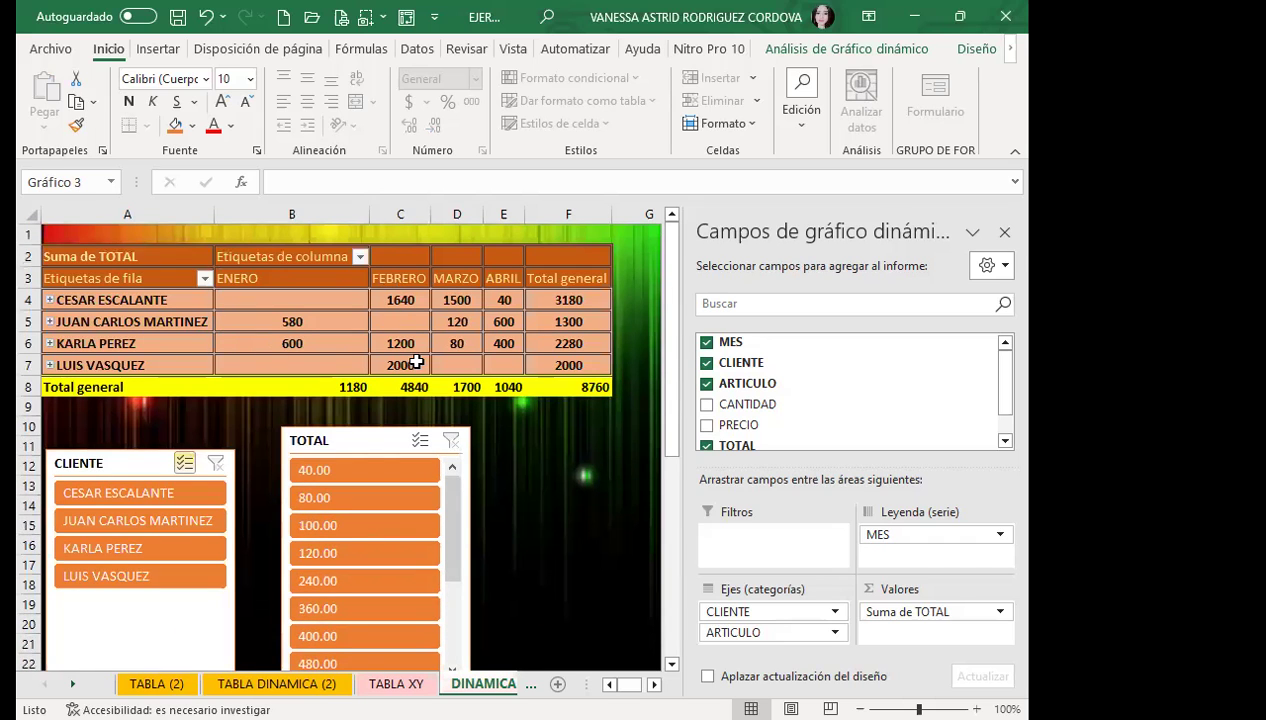
{"action": "mouse_move", "coordinate": [416, 362]}
{"action": "scroll", "coordinate": [416, 362], "scroll_direction": "down", "scroll_amount": 7}
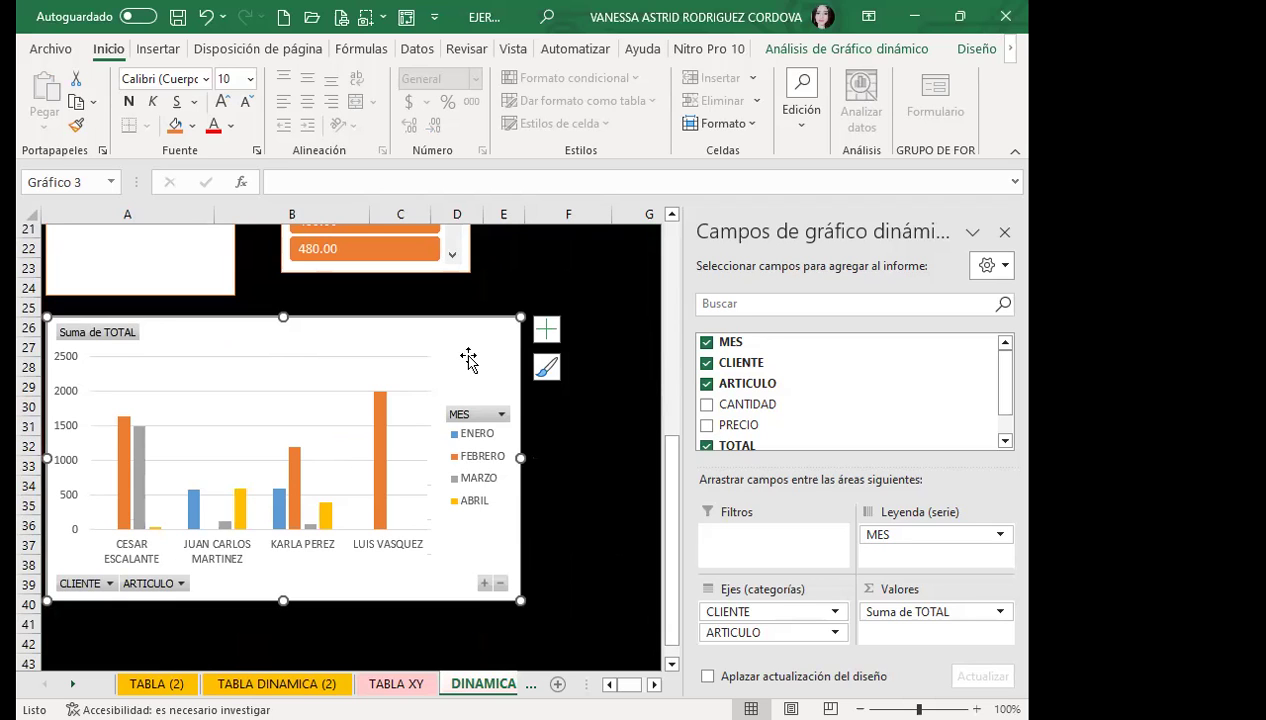
{"action": "scroll", "coordinate": [290, 330], "scroll_direction": "up", "scroll_amount": 7}
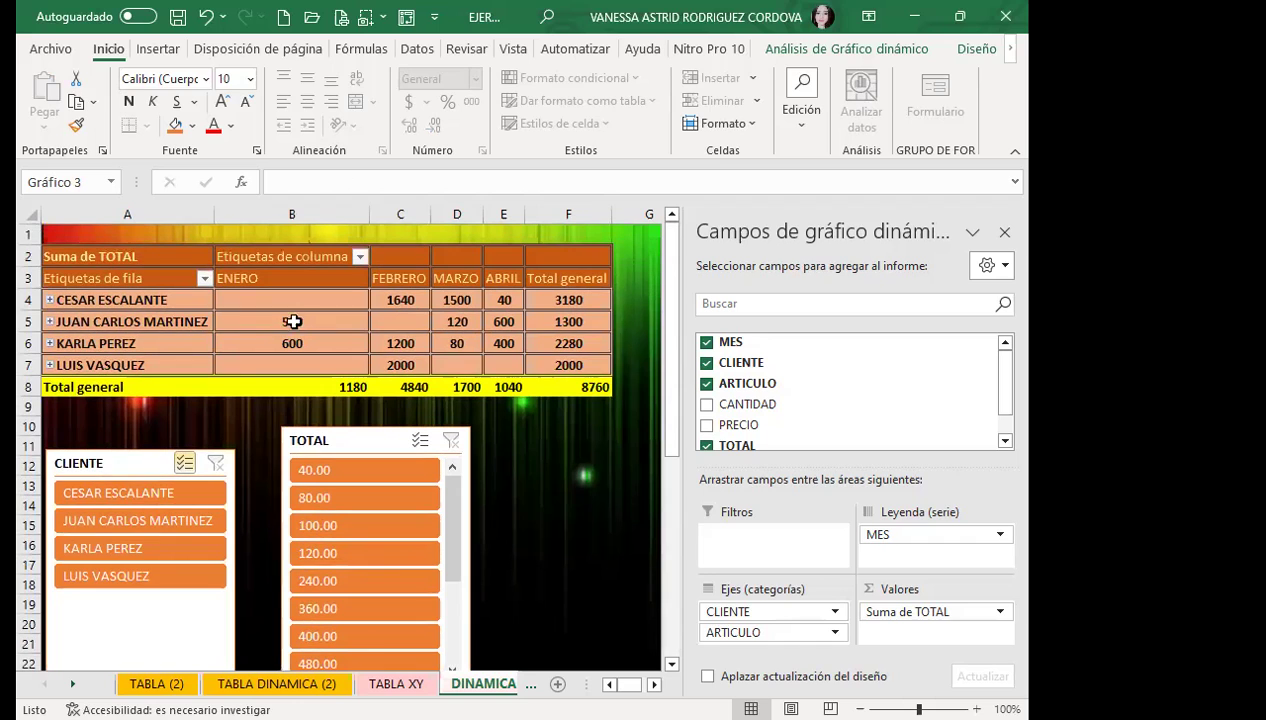
{"action": "left_click", "coordinate": [297, 320]}
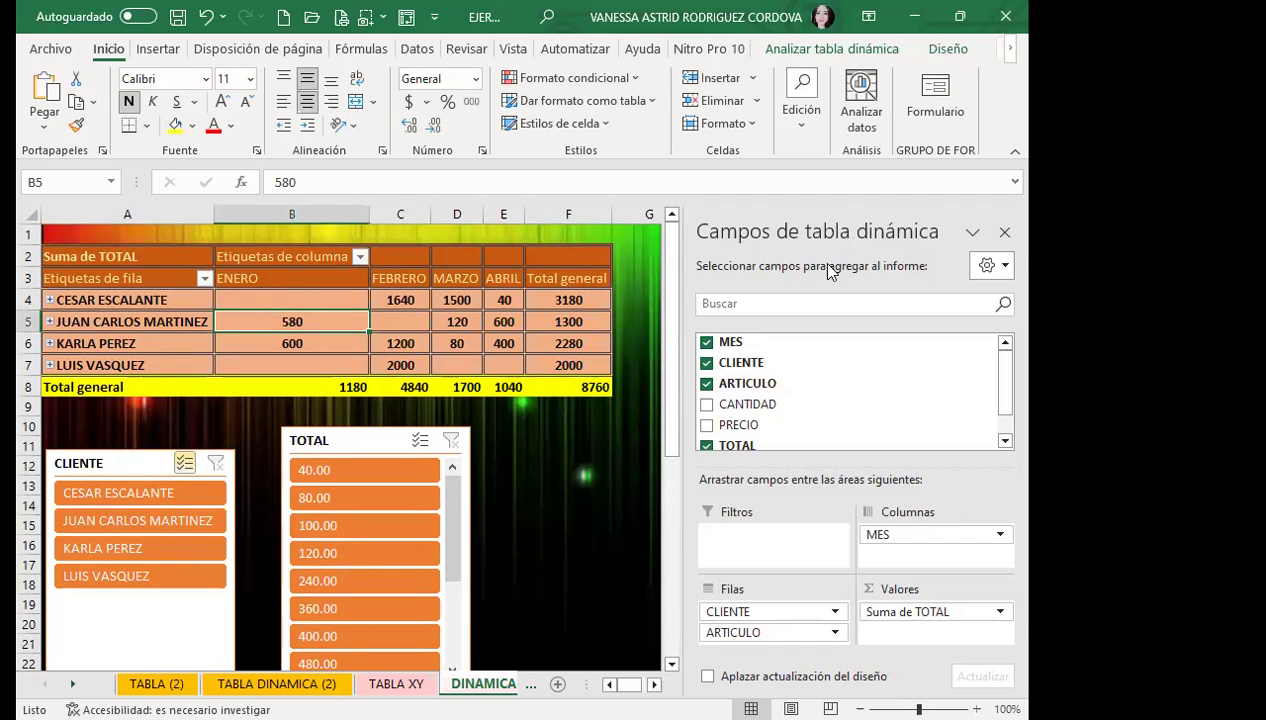
{"action": "scroll", "coordinate": [562, 440], "scroll_direction": "down", "scroll_amount": 5}
{"action": "scroll", "coordinate": [562, 440], "scroll_direction": "down", "scroll_amount": 3}
{"action": "left_click", "coordinate": [480, 302]}
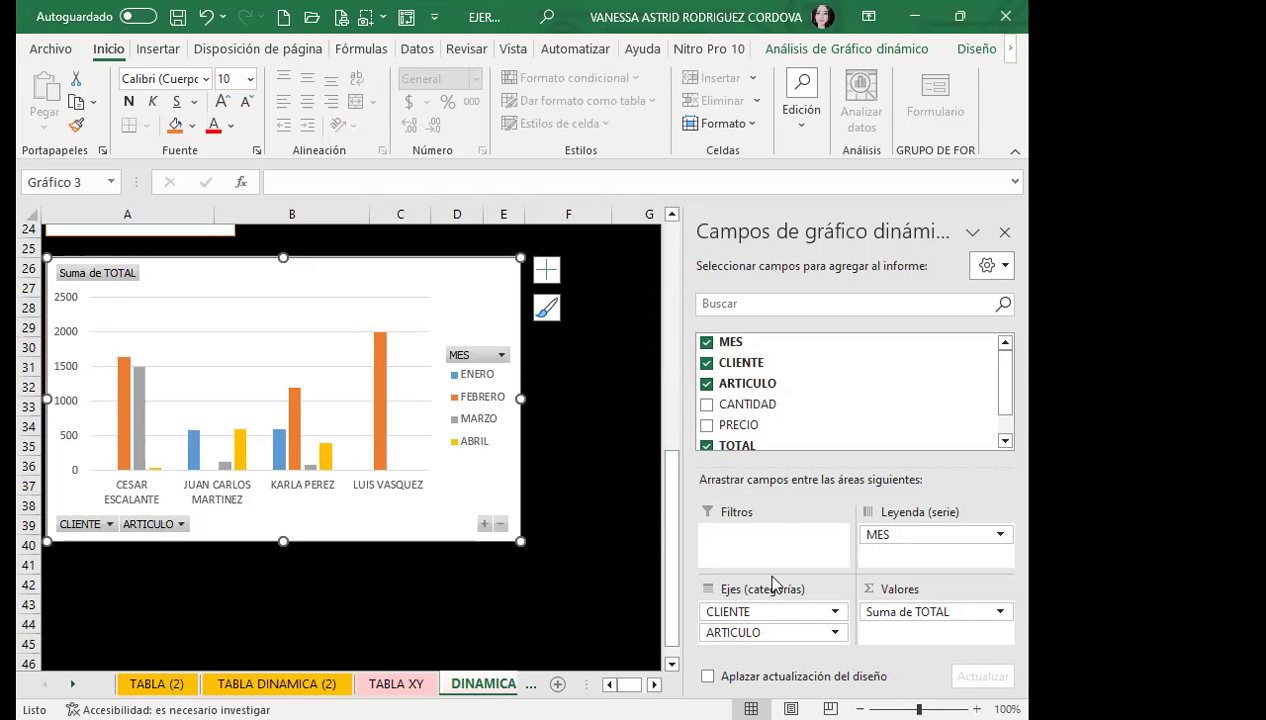
{"action": "scroll", "coordinate": [404, 320], "scroll_direction": "up", "scroll_amount": 3}
{"action": "scroll", "coordinate": [357, 316], "scroll_direction": "up", "scroll_amount": 5}
{"action": "left_click", "coordinate": [357, 316]}
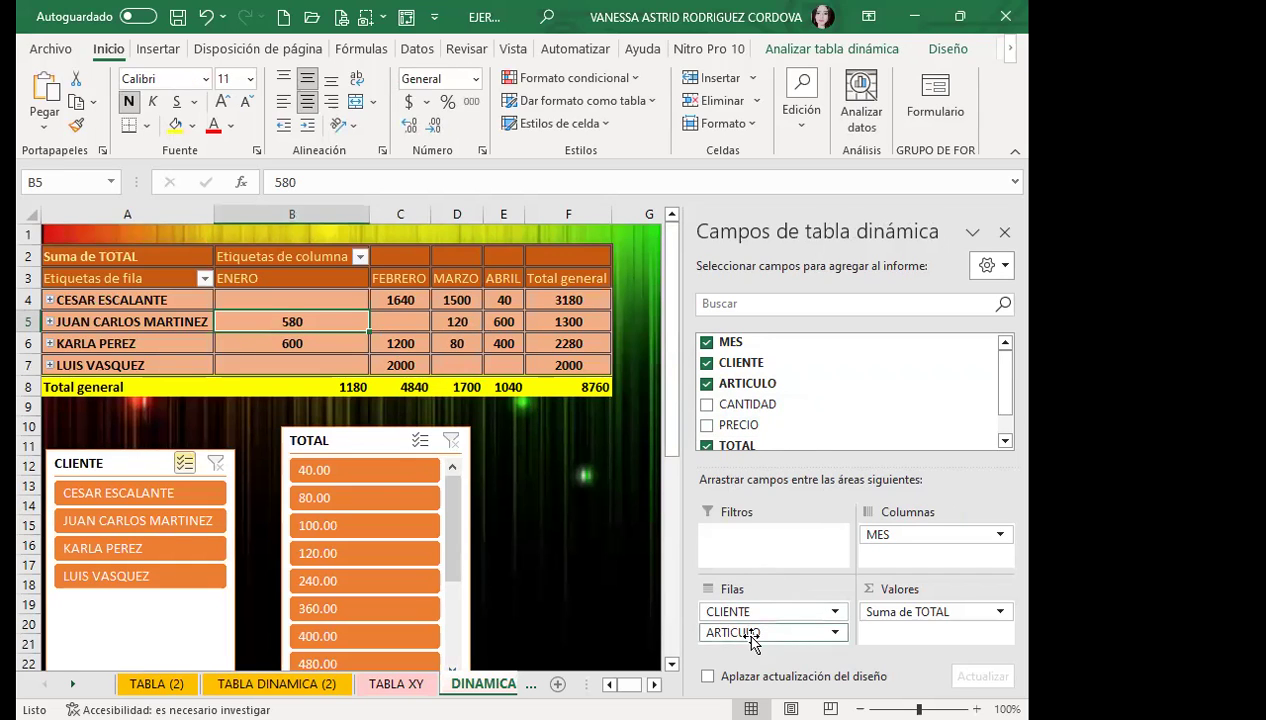
{"action": "scroll", "coordinate": [579, 572], "scroll_direction": "down", "scroll_amount": 2}
{"action": "scroll", "coordinate": [576, 573], "scroll_direction": "down", "scroll_amount": 5}
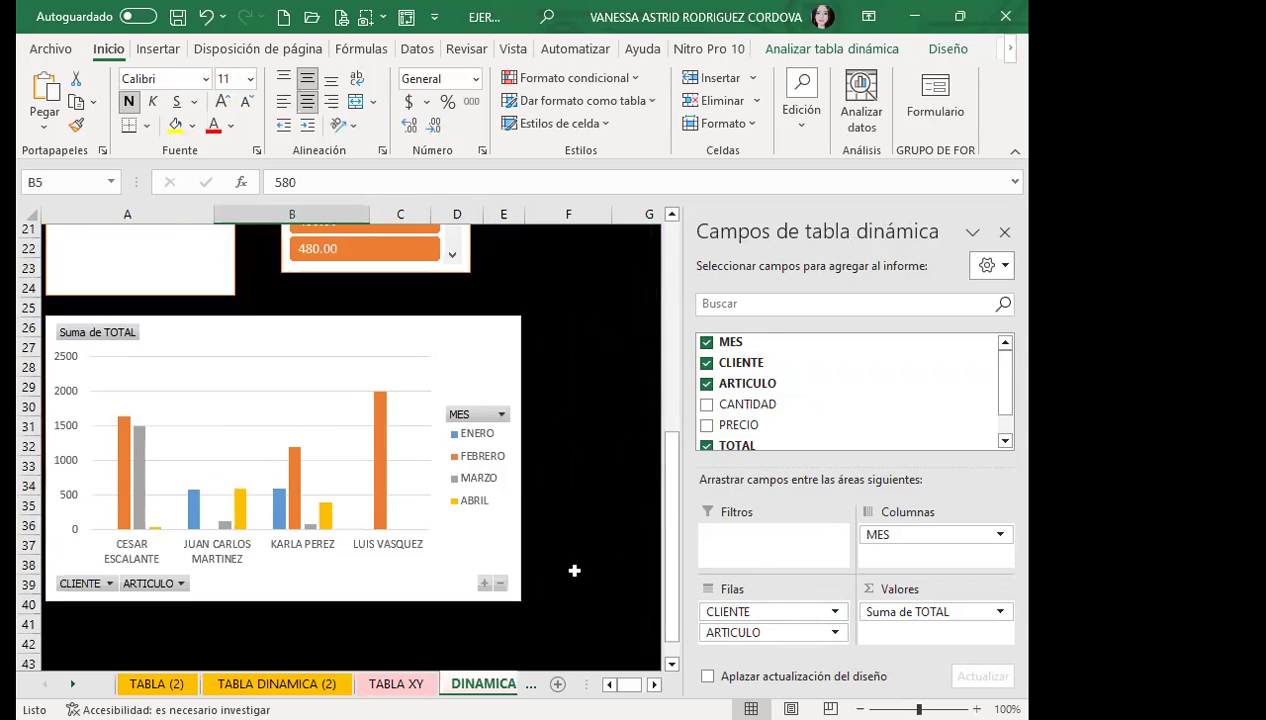
{"action": "left_click", "coordinate": [468, 546]}
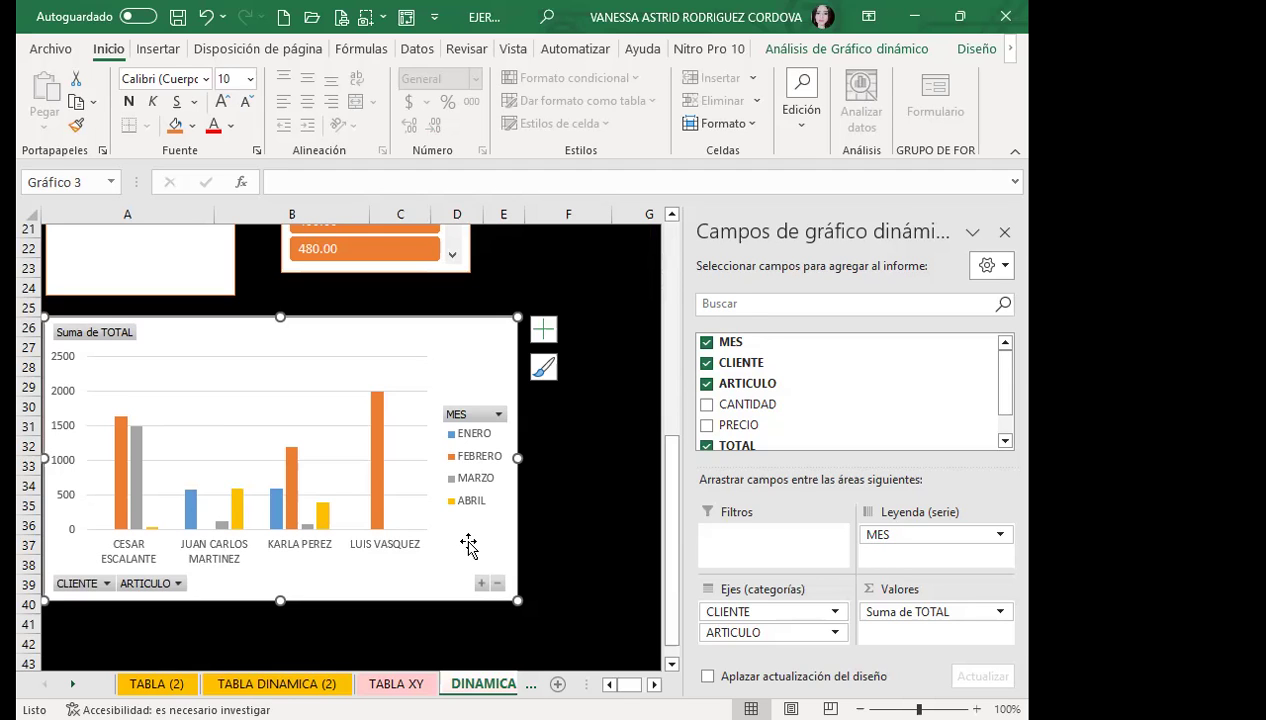
- Compare pivot cells B5 (580) and C5 against the pivot chart
{"action": "scroll", "coordinate": [344, 489], "scroll_direction": "up", "scroll_amount": 5}
{"action": "scroll", "coordinate": [344, 489], "scroll_direction": "up", "scroll_amount": 2}
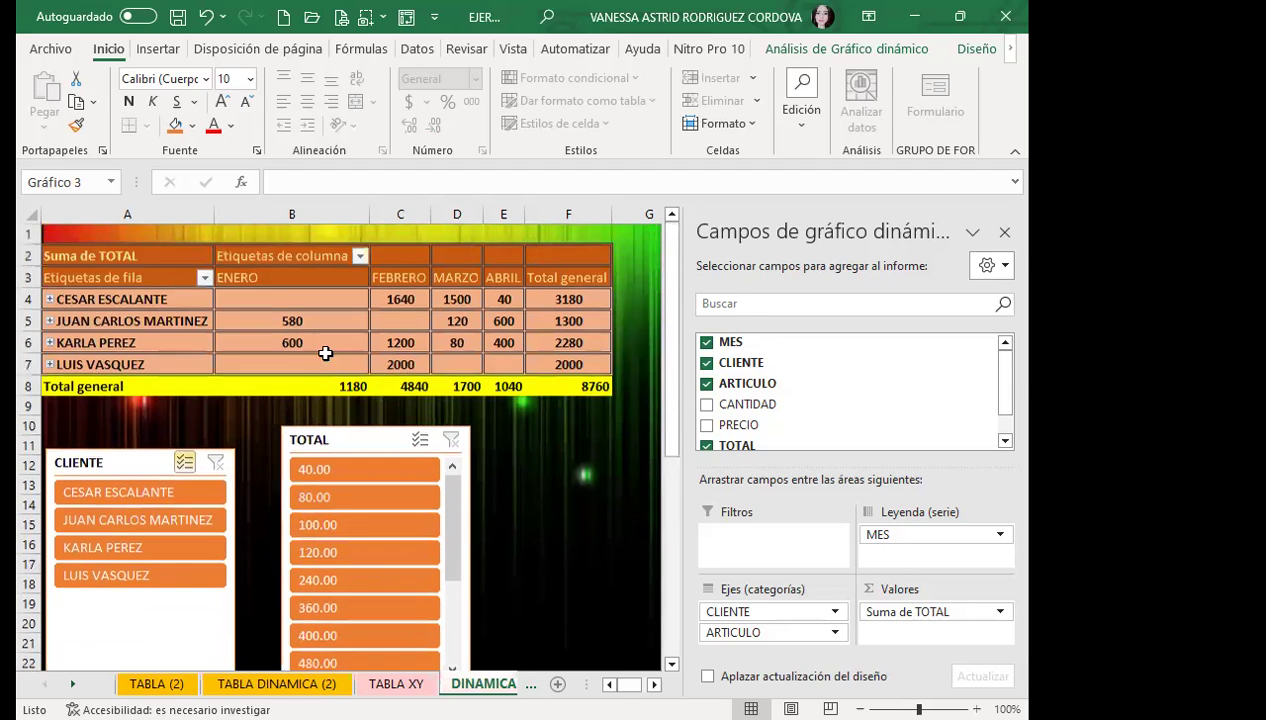
{"action": "left_click", "coordinate": [341, 316]}
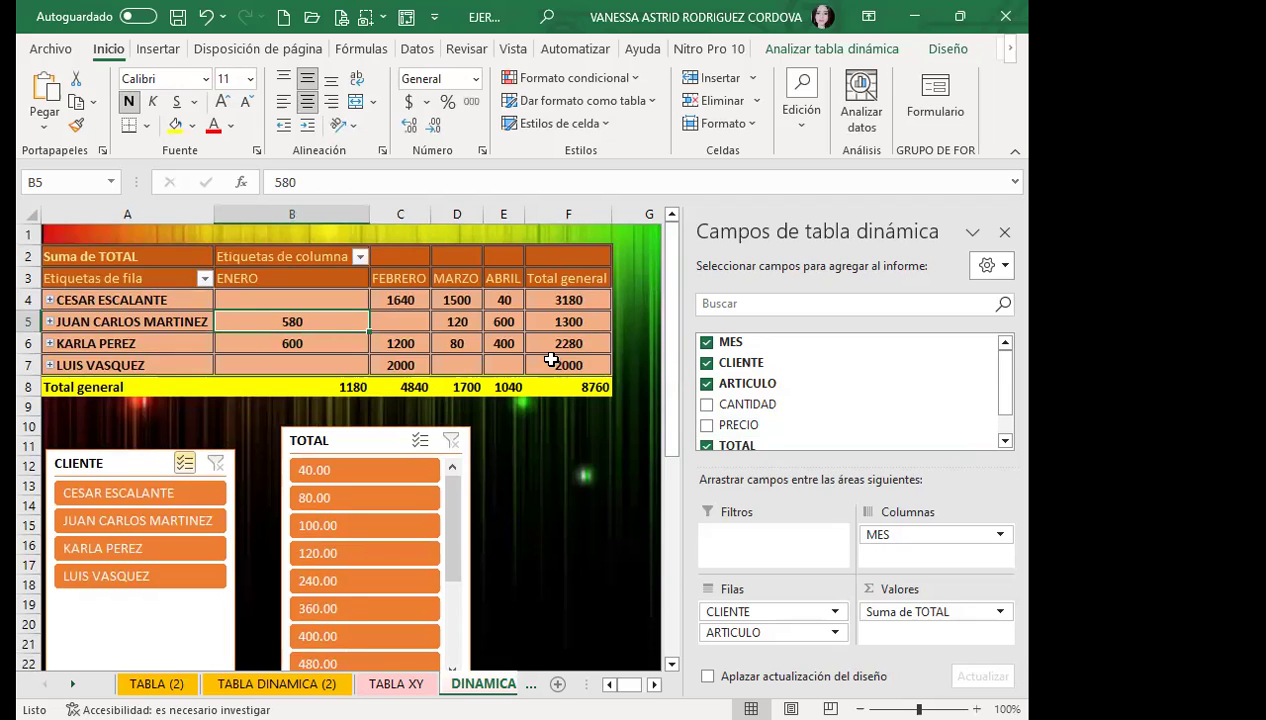
{"action": "scroll", "coordinate": [487, 425], "scroll_direction": "down", "scroll_amount": 4}
{"action": "scroll", "coordinate": [487, 425], "scroll_direction": "down", "scroll_amount": 4}
{"action": "left_click", "coordinate": [479, 300]}
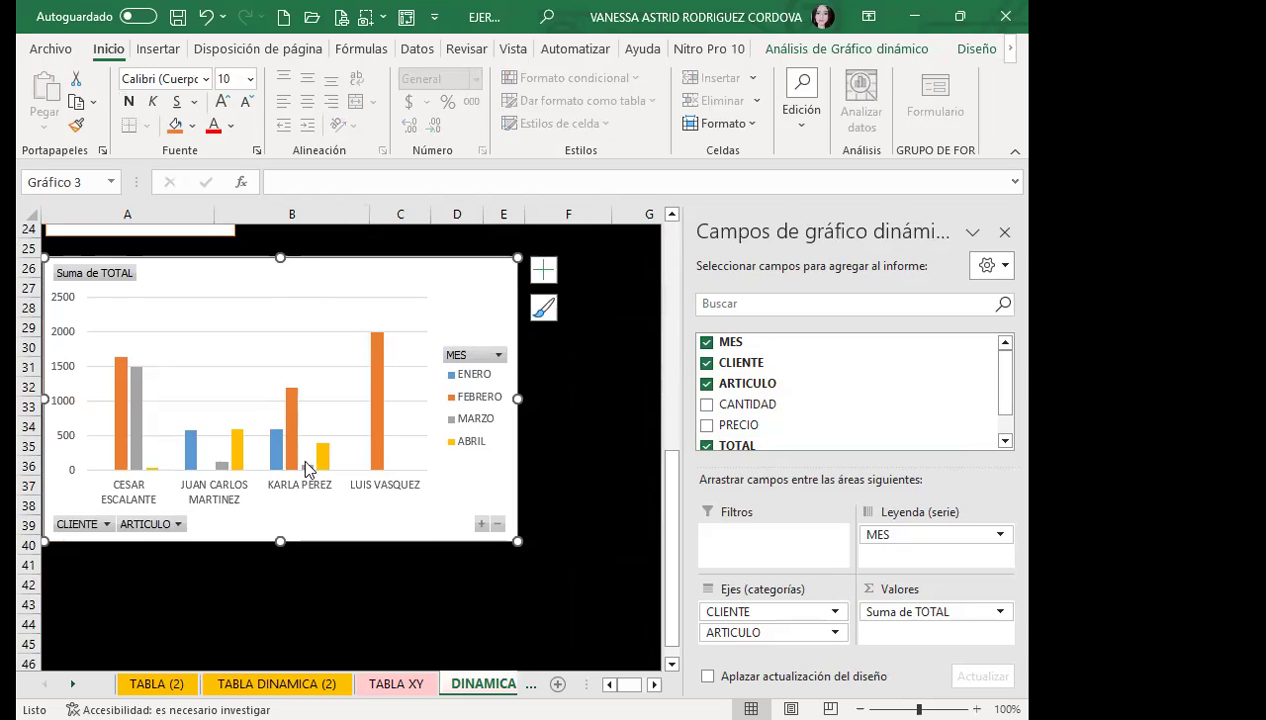
{"action": "scroll", "coordinate": [390, 500], "scroll_direction": "up", "scroll_amount": 8}
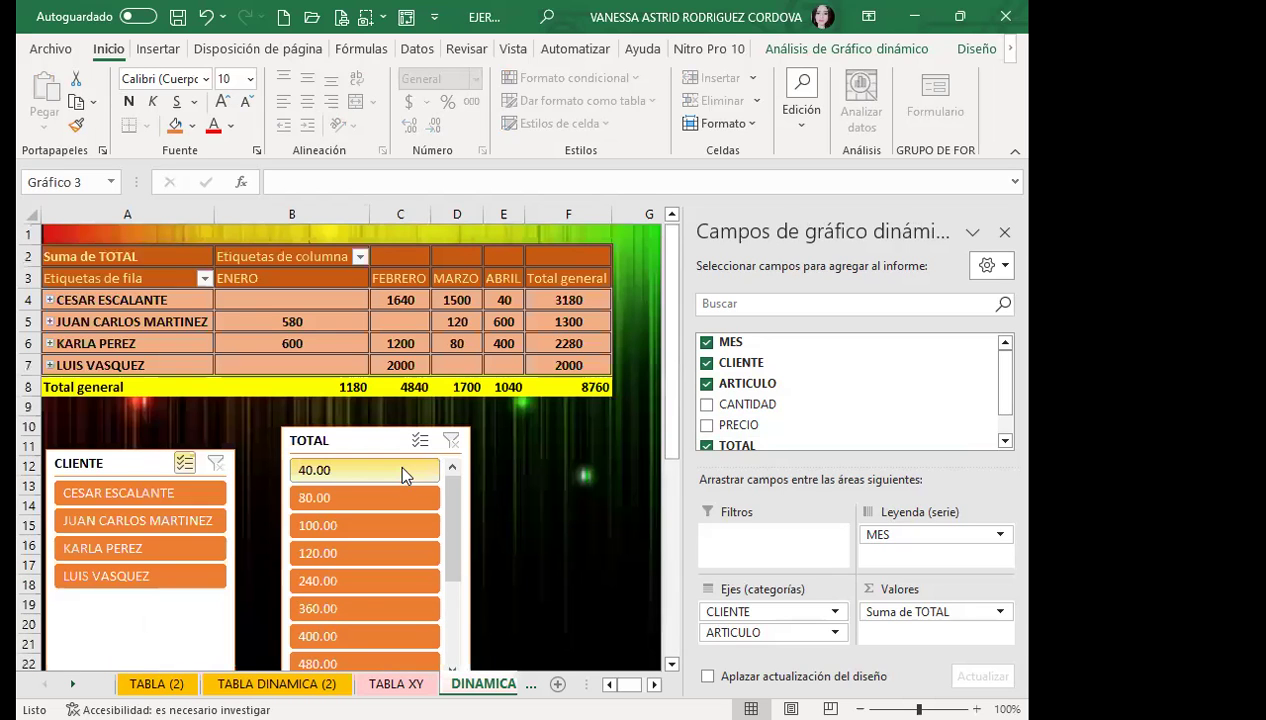
{"action": "left_click", "coordinate": [404, 322]}
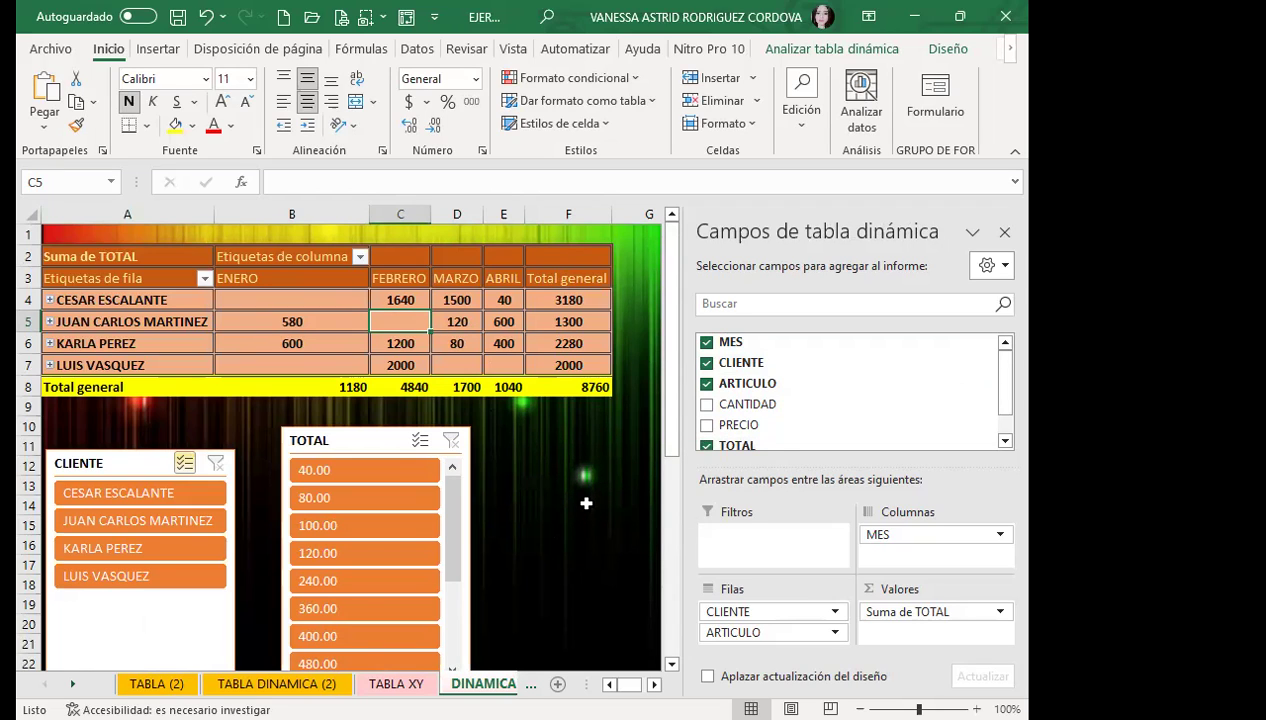
{"action": "left_click", "coordinate": [292, 319]}
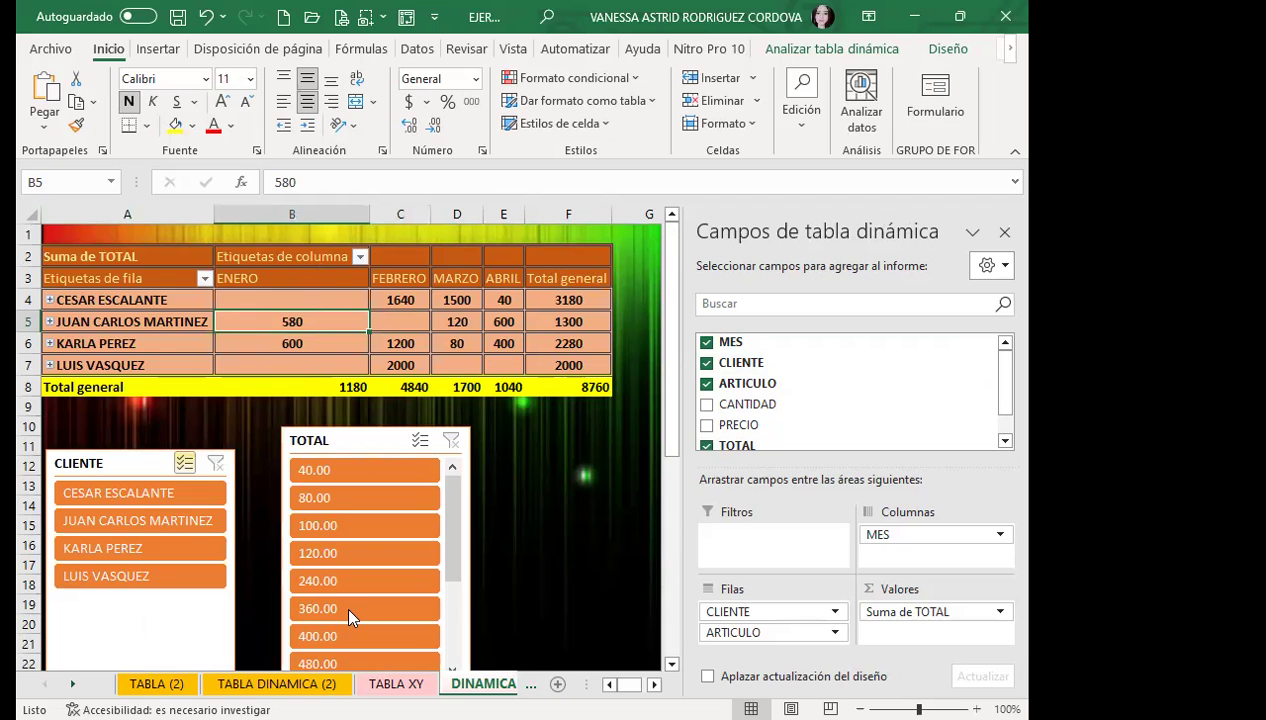
{"action": "scroll", "coordinate": [530, 590], "scroll_direction": "down", "scroll_amount": 4}
{"action": "scroll", "coordinate": [480, 470], "scroll_direction": "down", "scroll_amount": 2}
{"action": "left_click", "coordinate": [466, 421]}
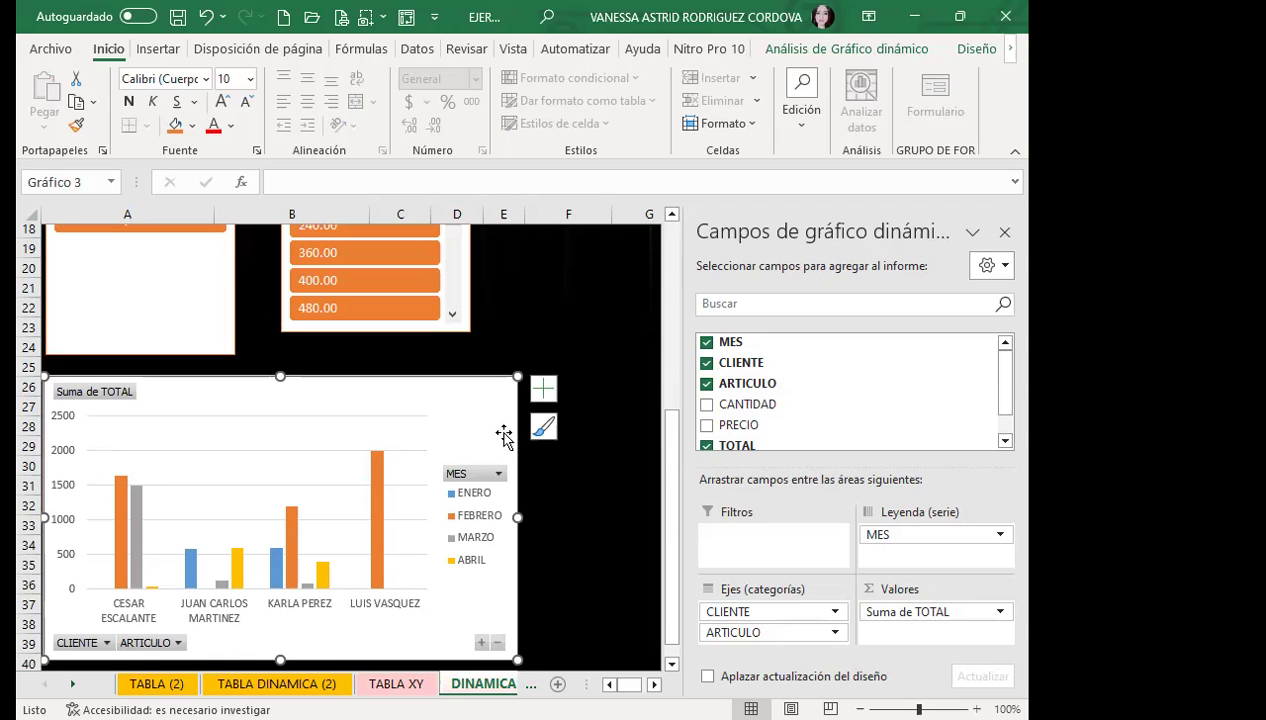
- Compare pivot cell D5 (120) against the pivot chart
{"action": "scroll", "coordinate": [543, 487], "scroll_direction": "up", "scroll_amount": 1}
{"action": "scroll", "coordinate": [565, 347], "scroll_direction": "up", "scroll_amount": 1}
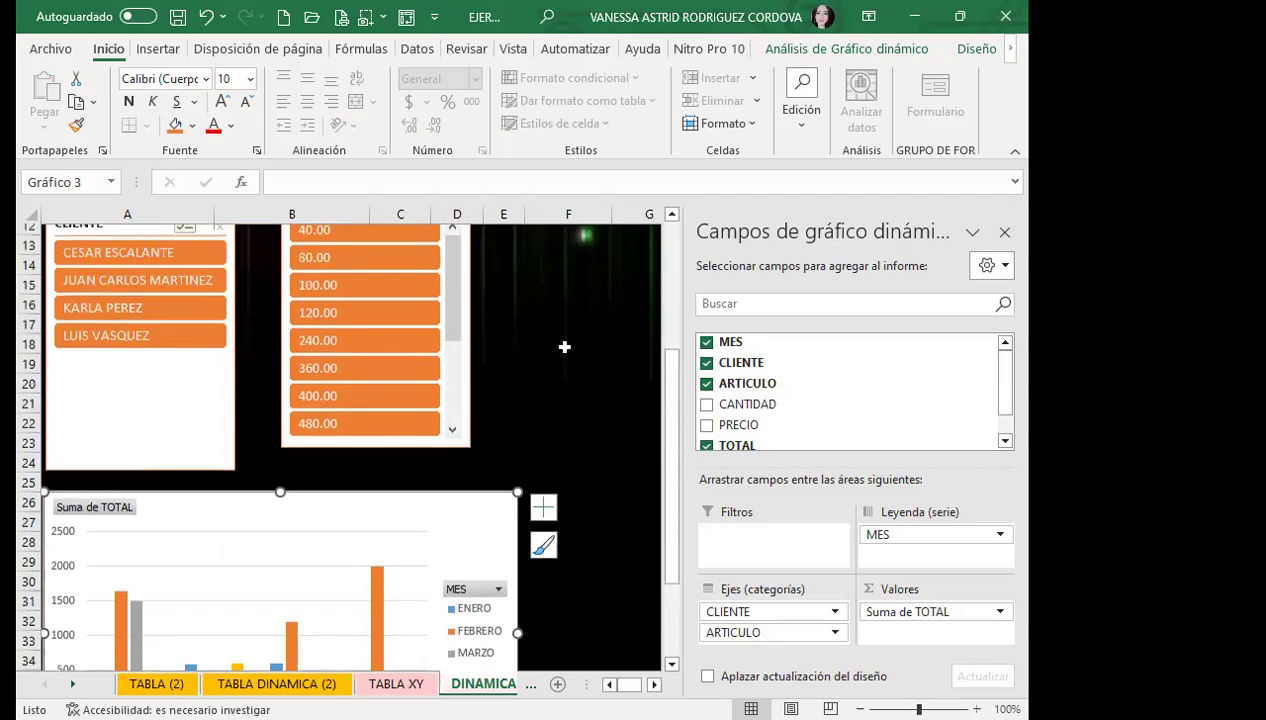
{"action": "scroll", "coordinate": [565, 347], "scroll_direction": "up", "scroll_amount": 4}
{"action": "left_click", "coordinate": [457, 321]}
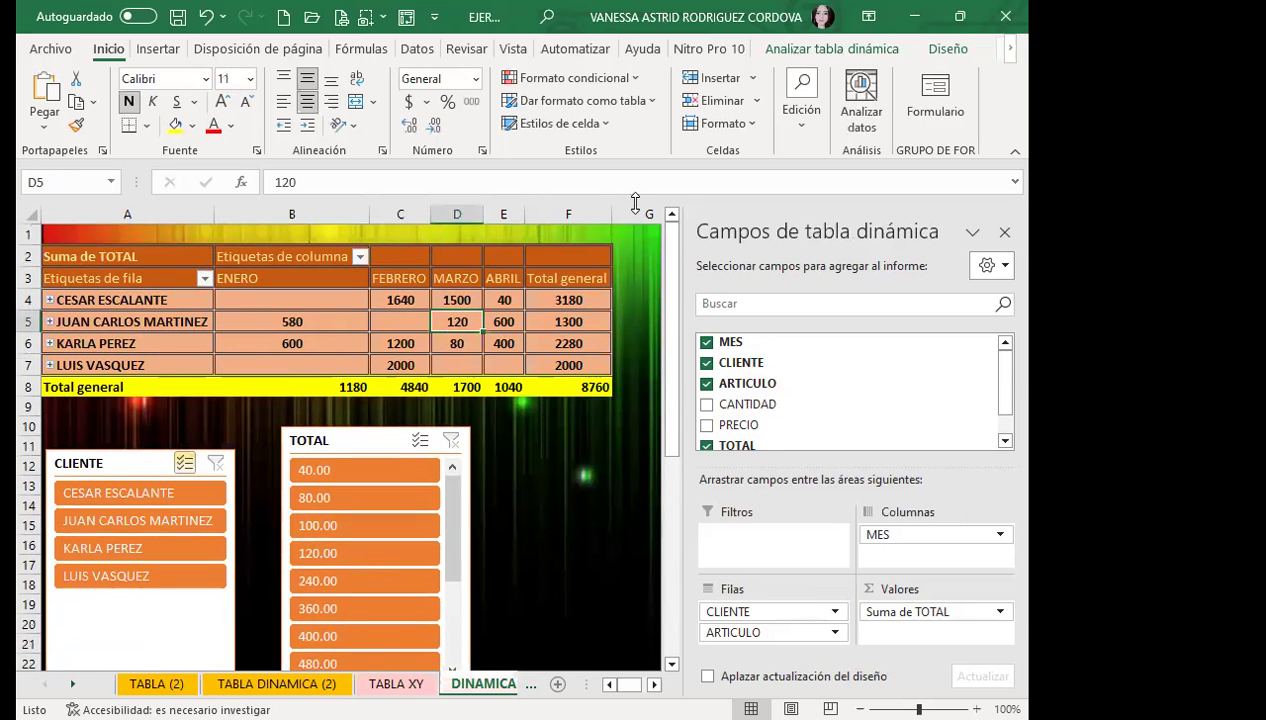
{"action": "scroll", "coordinate": [513, 367], "scroll_direction": "down", "scroll_amount": 4}
{"action": "scroll", "coordinate": [513, 367], "scroll_direction": "down", "scroll_amount": 3}
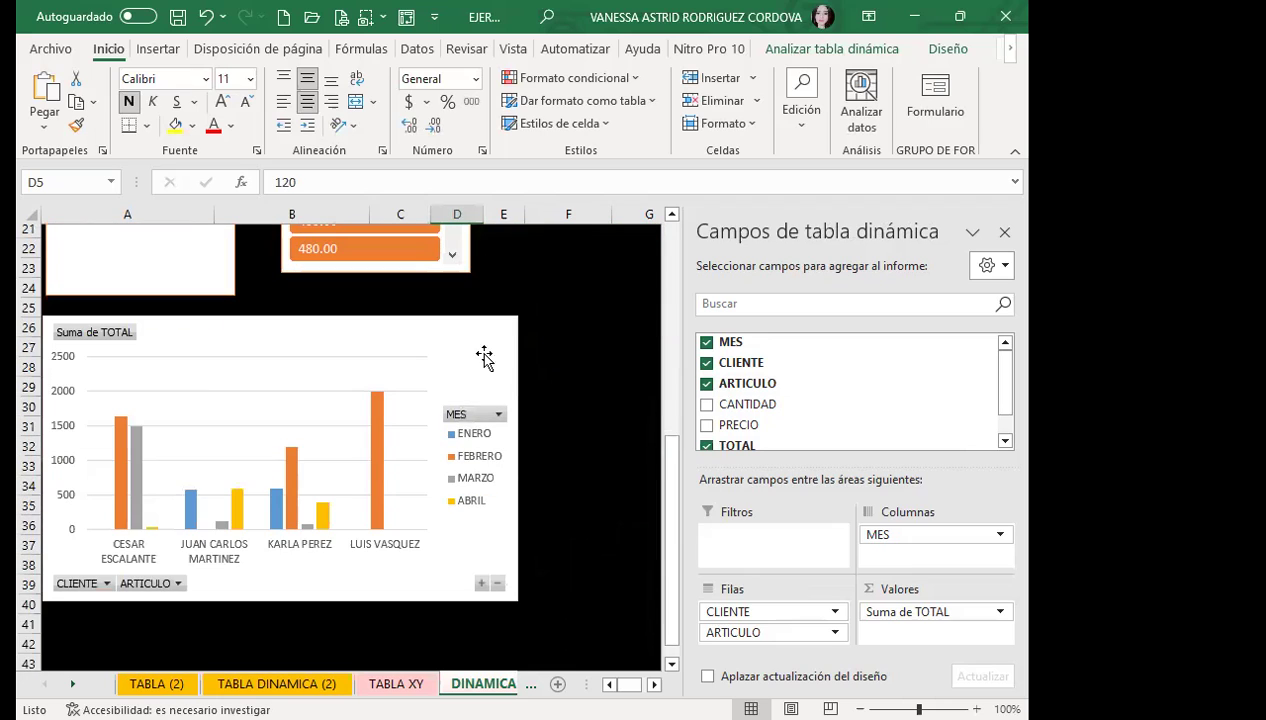
{"action": "left_click", "coordinate": [478, 355]}
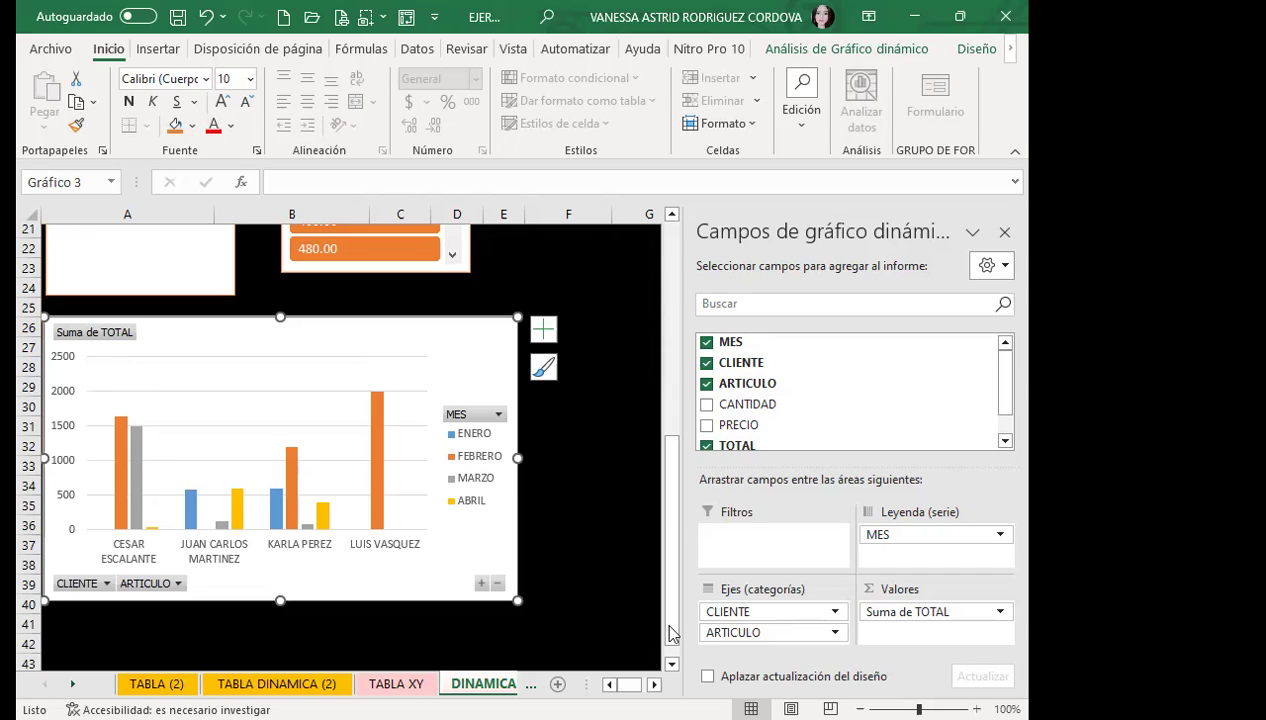
- Go via the TABLA DINÁMICA sheet to TABLAS 111 and scroll to its top
{"action": "left_click", "coordinate": [497, 683]}
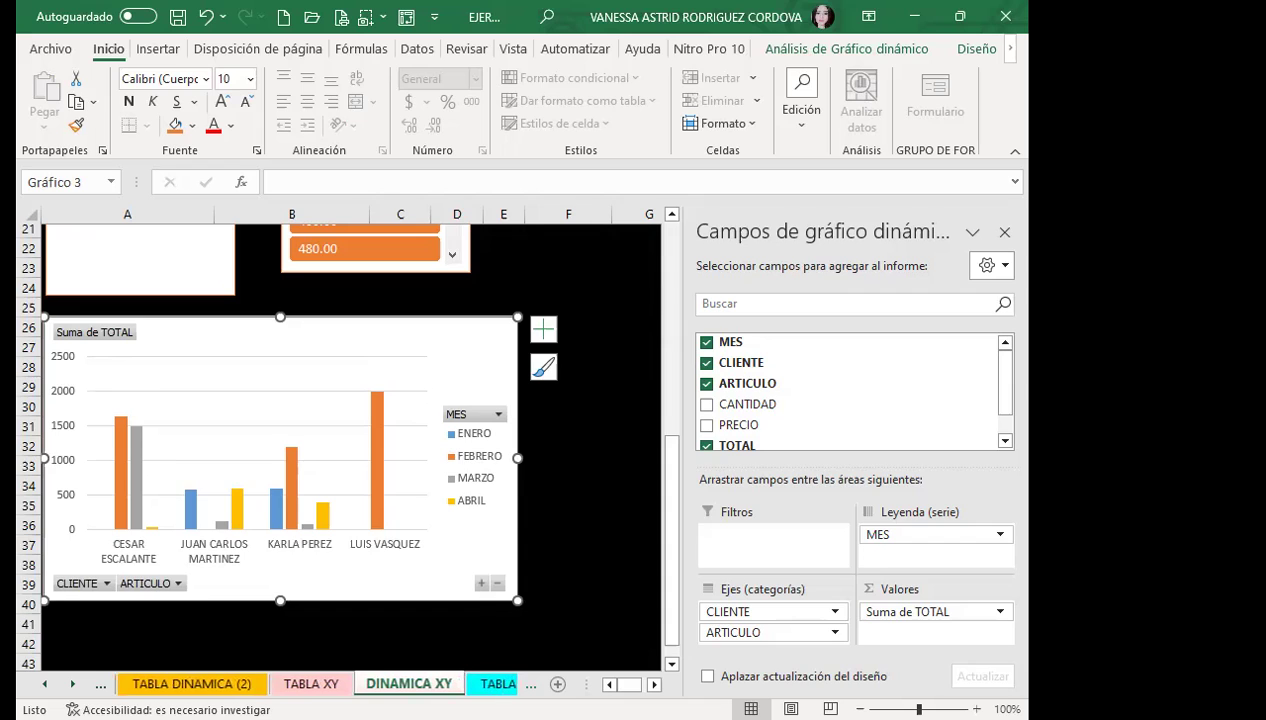
{"action": "left_click", "coordinate": [497, 683]}
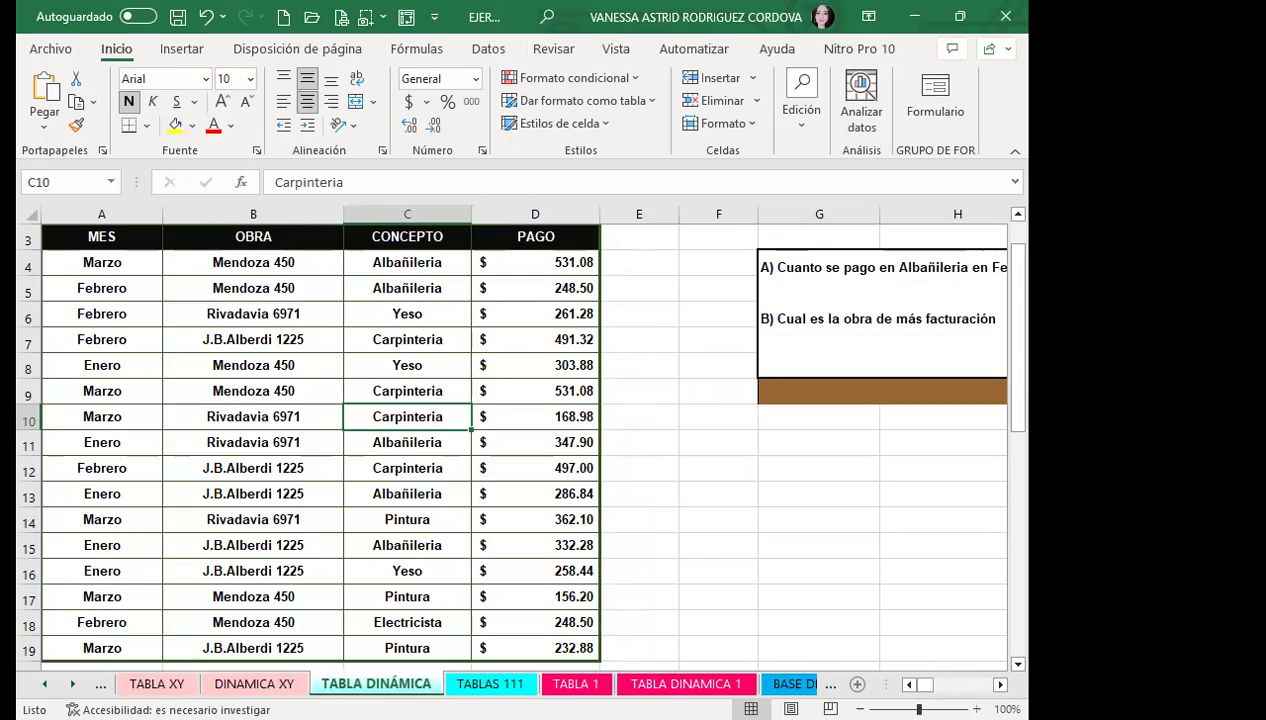
{"action": "key", "text": "ctrl+Page_Down"}
{"action": "scroll", "coordinate": [199, 458], "scroll_direction": "down", "scroll_amount": 3}
{"action": "scroll", "coordinate": [199, 458], "scroll_direction": "up", "scroll_amount": 2}
{"action": "scroll", "coordinate": [199, 458], "scroll_direction": "up", "scroll_amount": 2}
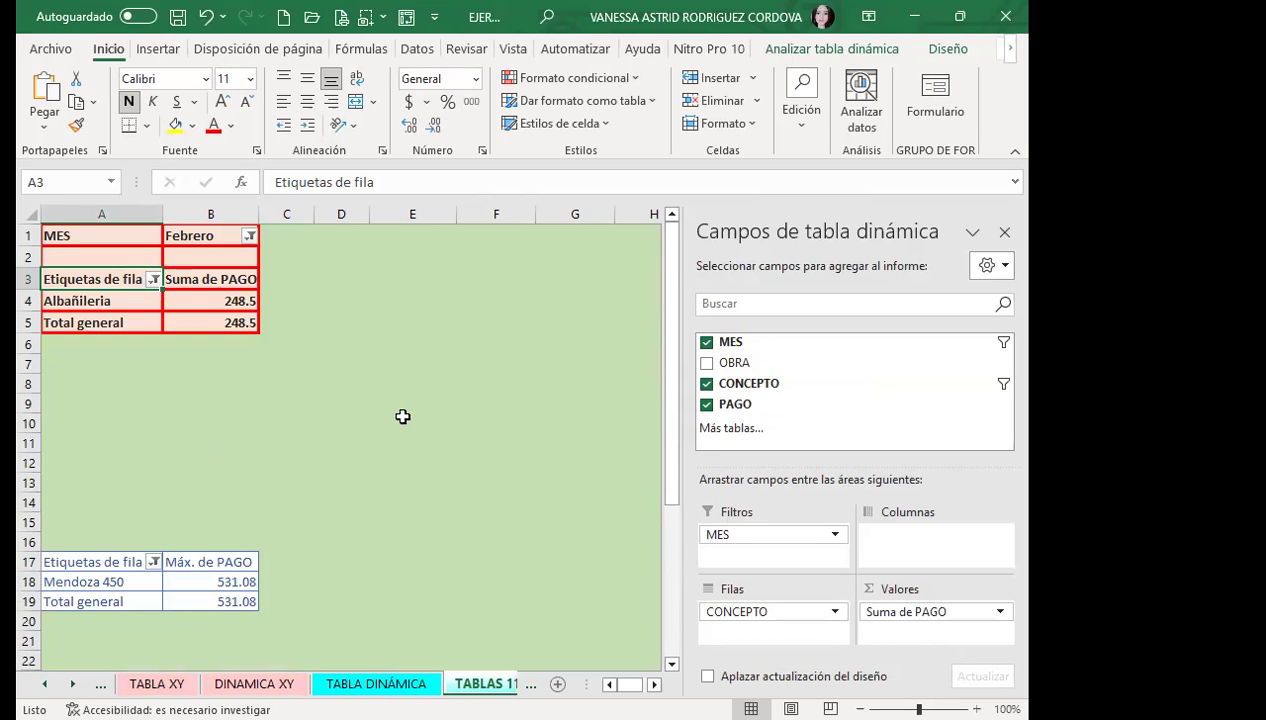
- Insert a Columnas agrupadas pivot chart from the Suma de PAGO pivot table
{"action": "left_click", "coordinate": [182, 274]}
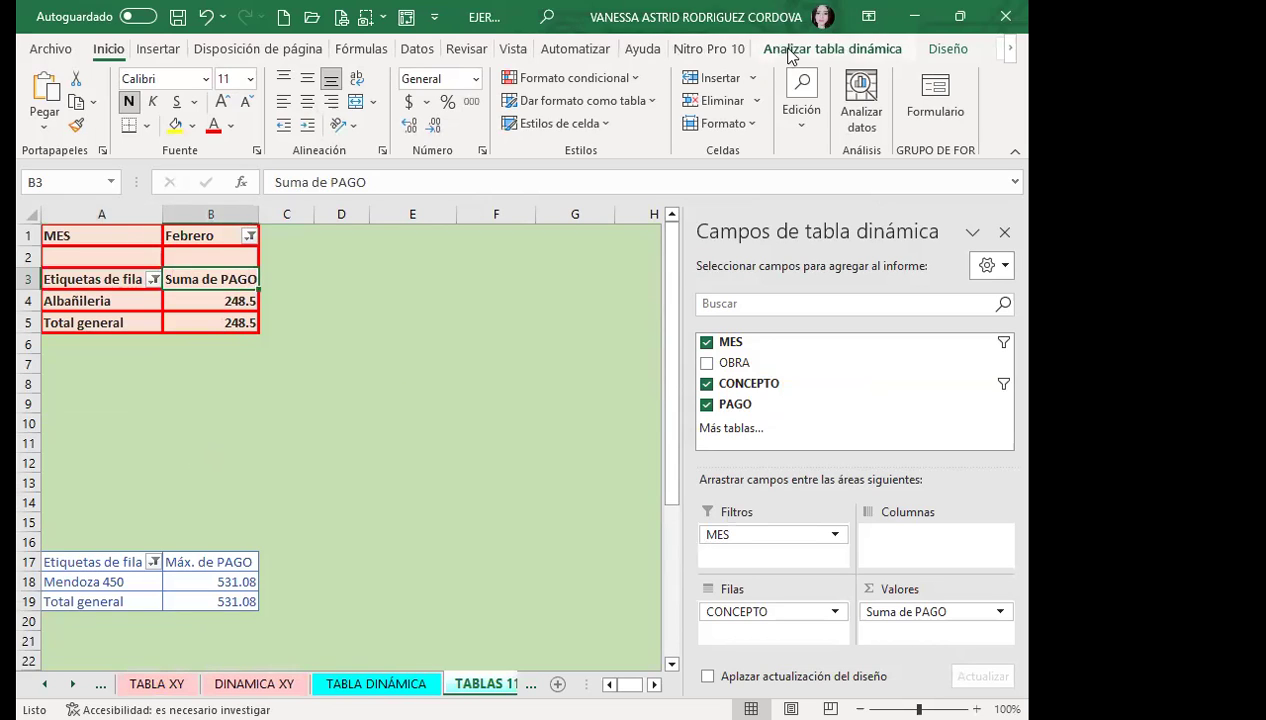
{"action": "left_click", "coordinate": [790, 52]}
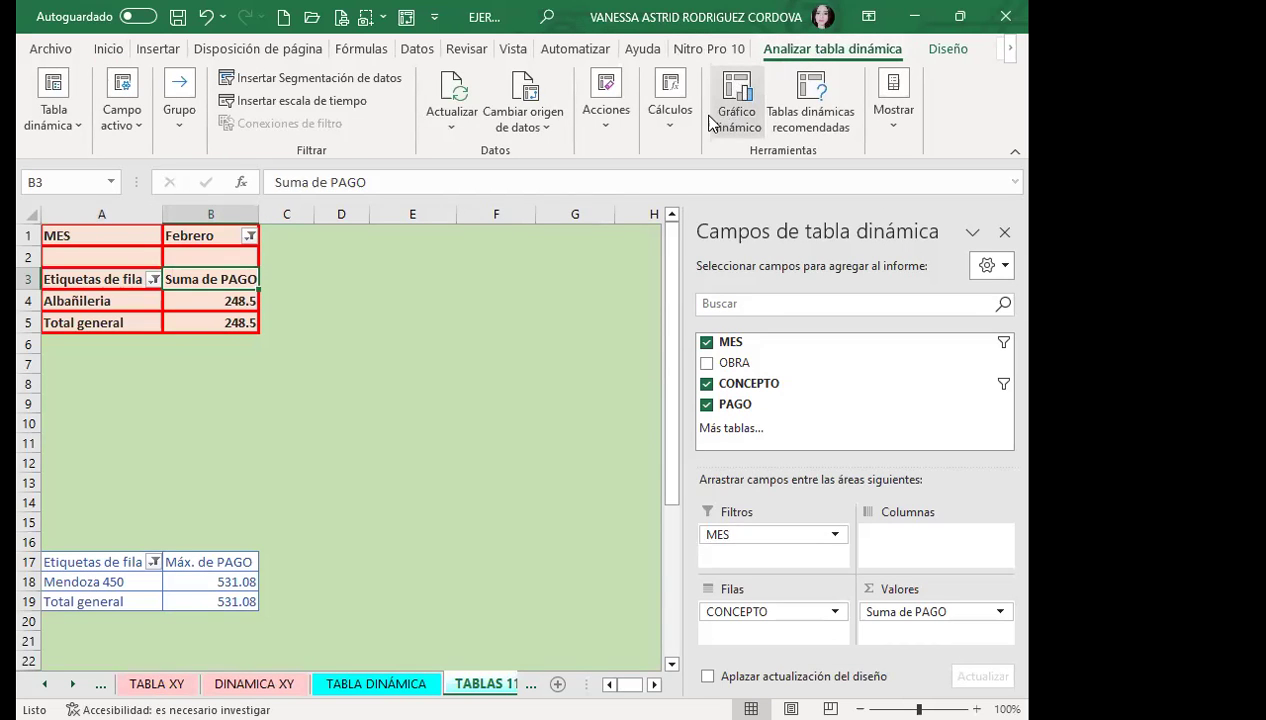
{"action": "left_click", "coordinate": [712, 120]}
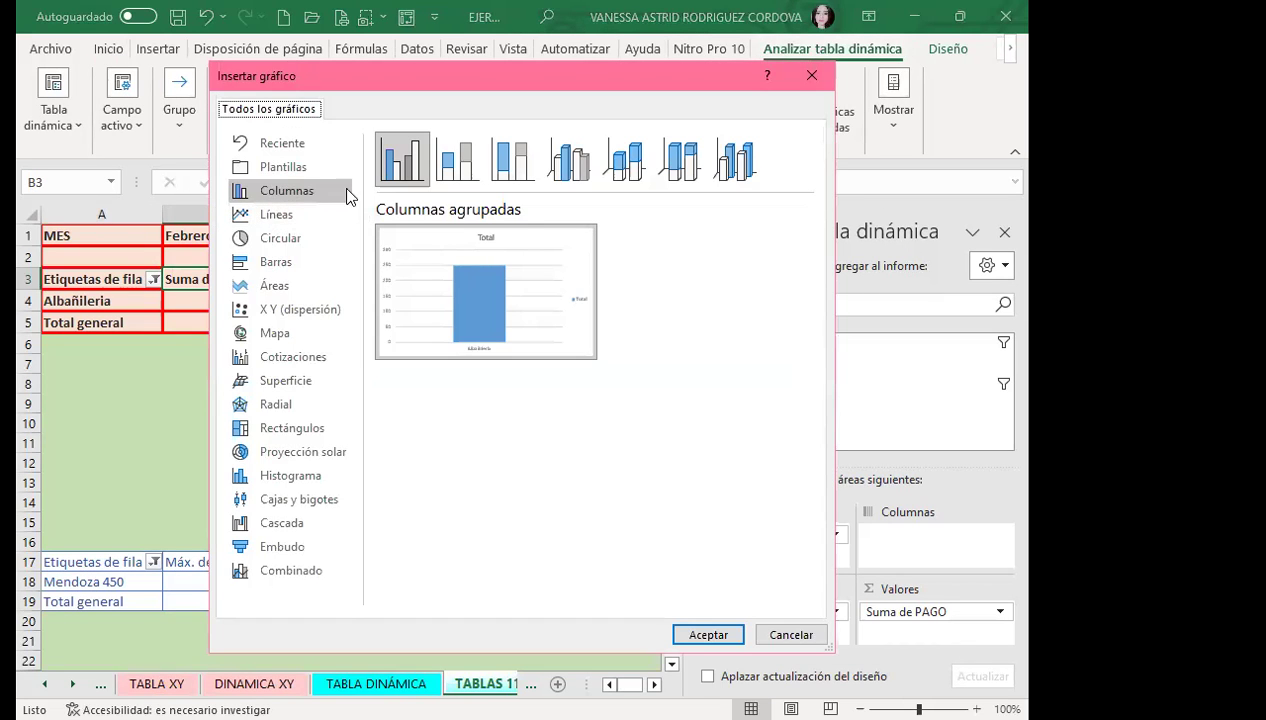
{"action": "left_click", "coordinate": [707, 636]}
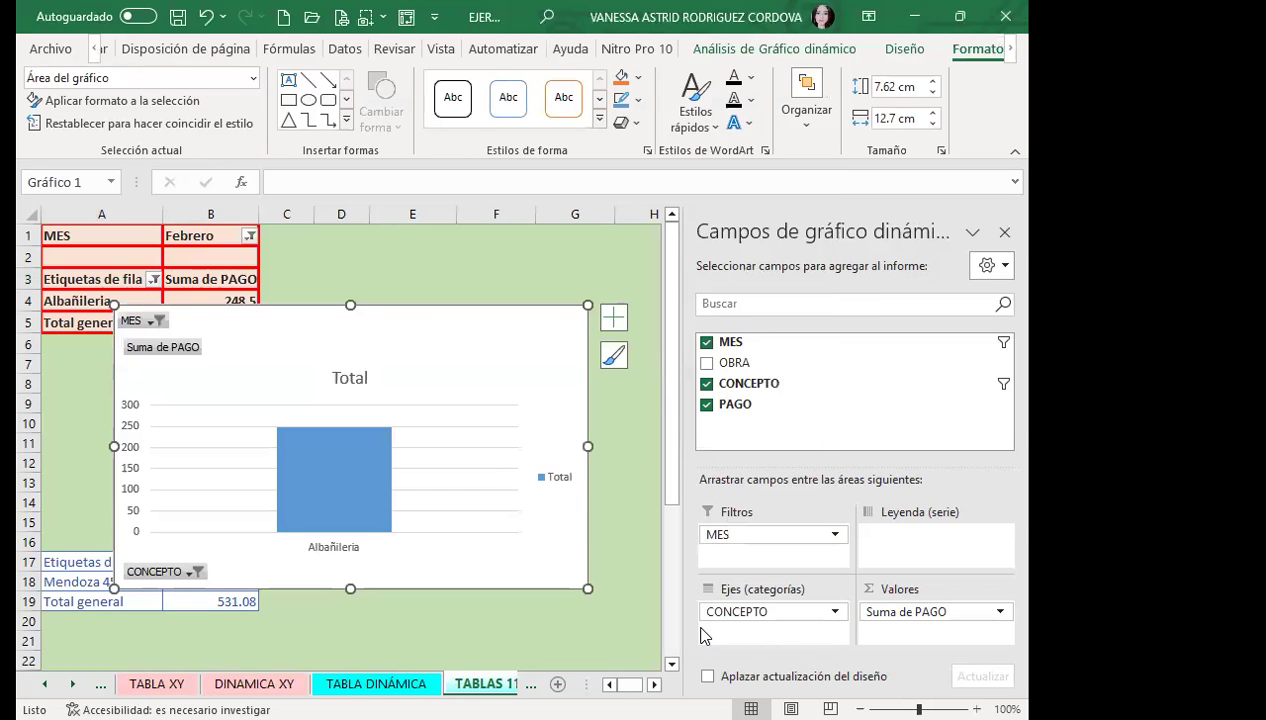
- Drag the pivot chart below the pivot table, then check the Yeso cell on TABLA DINÁMICA
{"action": "left_click_drag", "start_coordinate": [450, 349], "coordinate": [458, 390]}
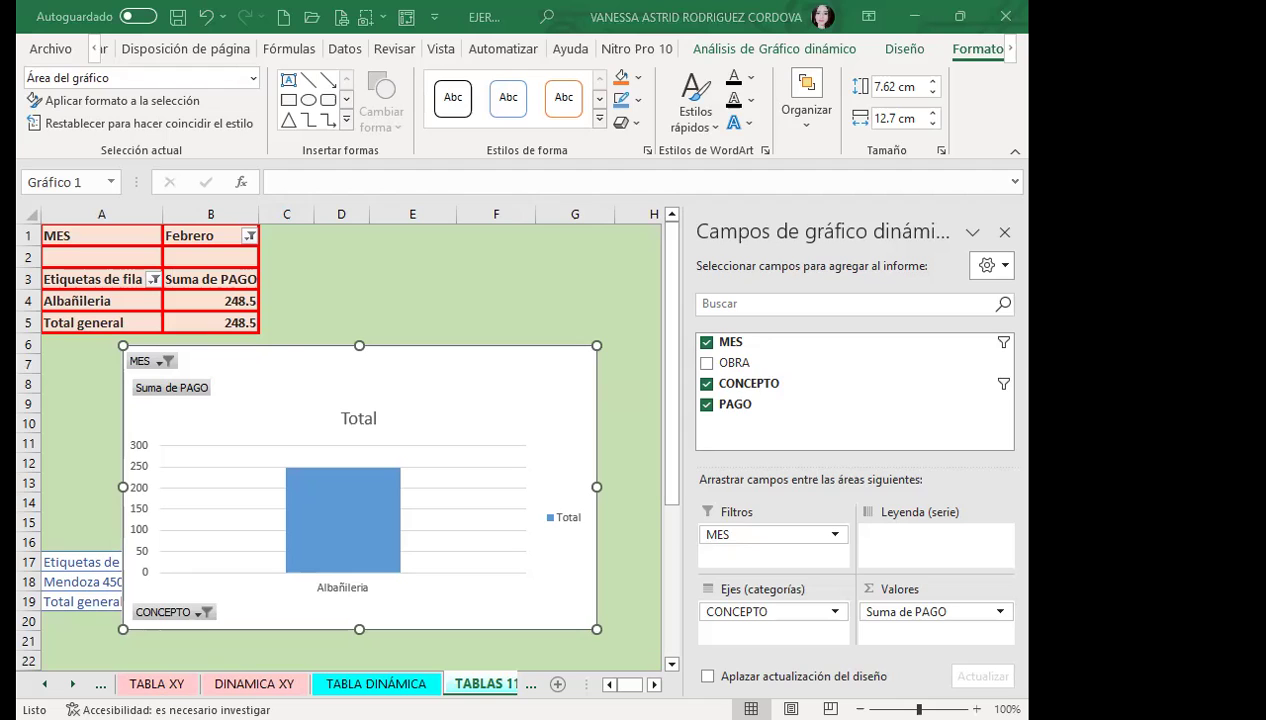
{"action": "key", "text": "ctrl+Page_Up"}
{"action": "left_click", "coordinate": [384, 368]}
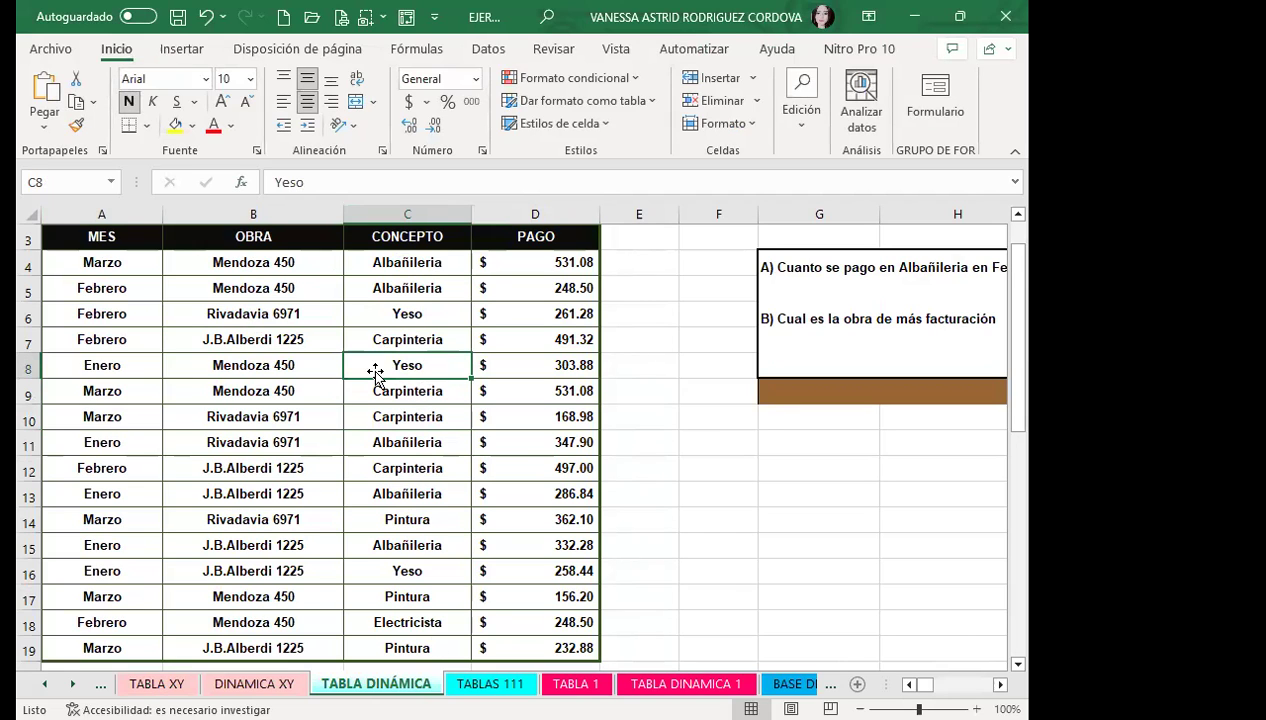
{"action": "key", "text": "ctrl+Page_Down"}
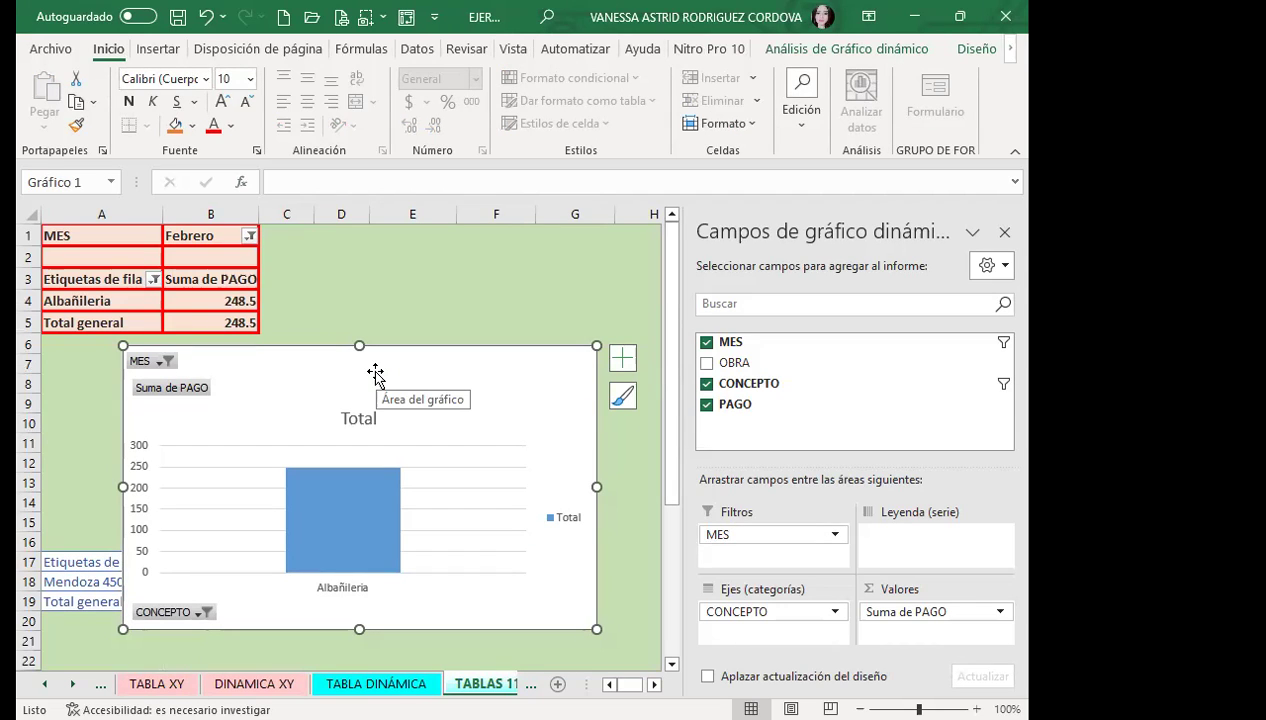
{"action": "scroll", "coordinate": [237, 392], "scroll_direction": "down", "scroll_amount": 3}
- Insert a Circular pivot chart for the Máx. de PAGO by OBRA pivot table
{"action": "scroll", "coordinate": [150, 330], "scroll_direction": "down", "scroll_amount": 3}
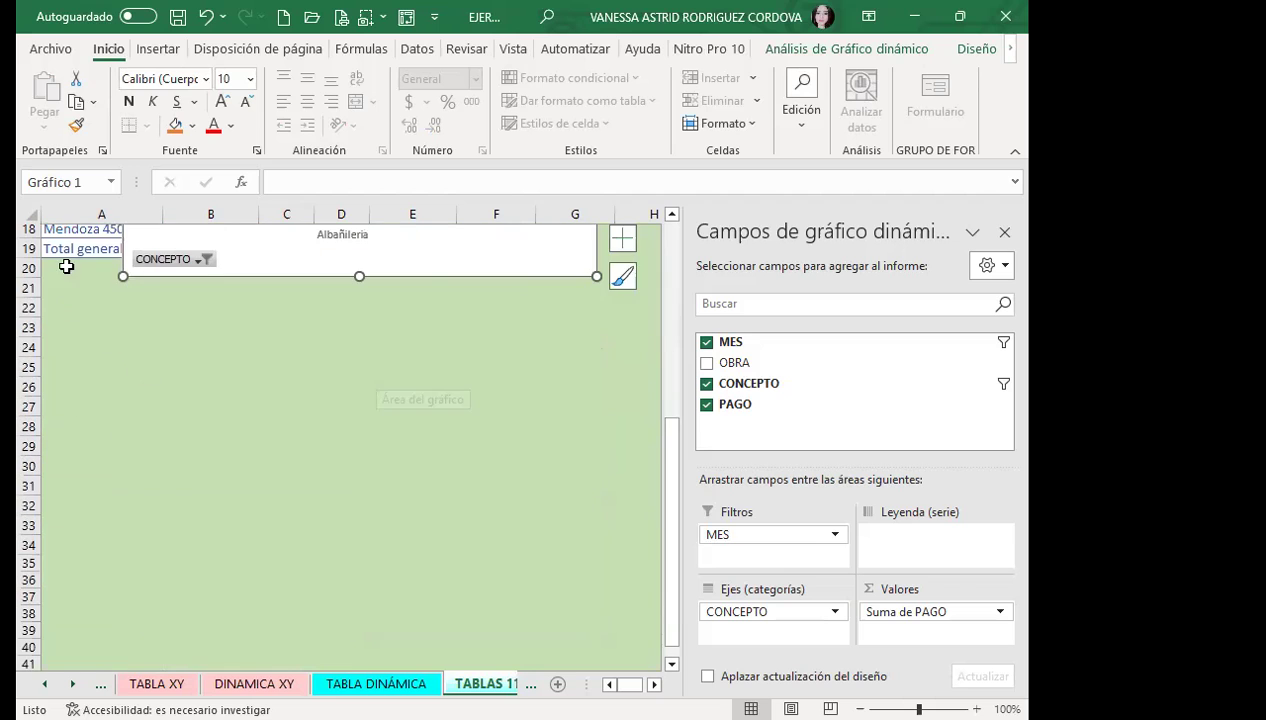
{"action": "left_click", "coordinate": [60, 248]}
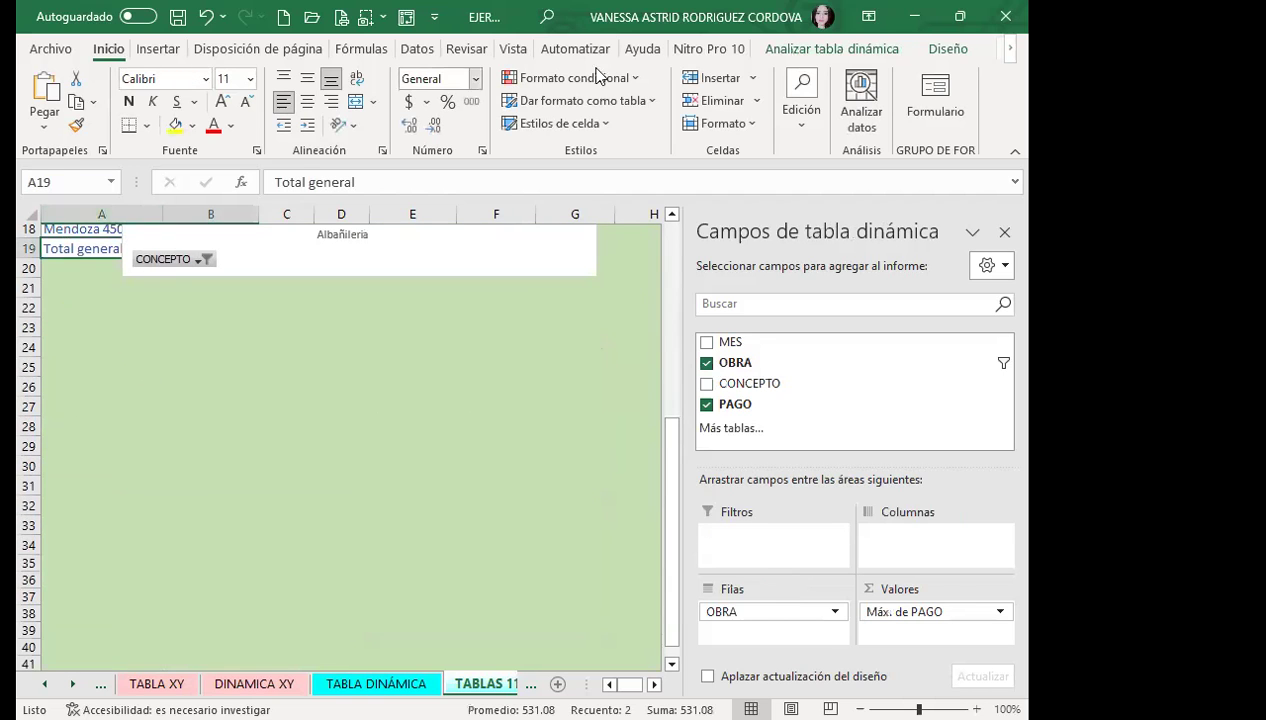
{"action": "left_click", "coordinate": [820, 50]}
{"action": "left_click", "coordinate": [724, 108]}
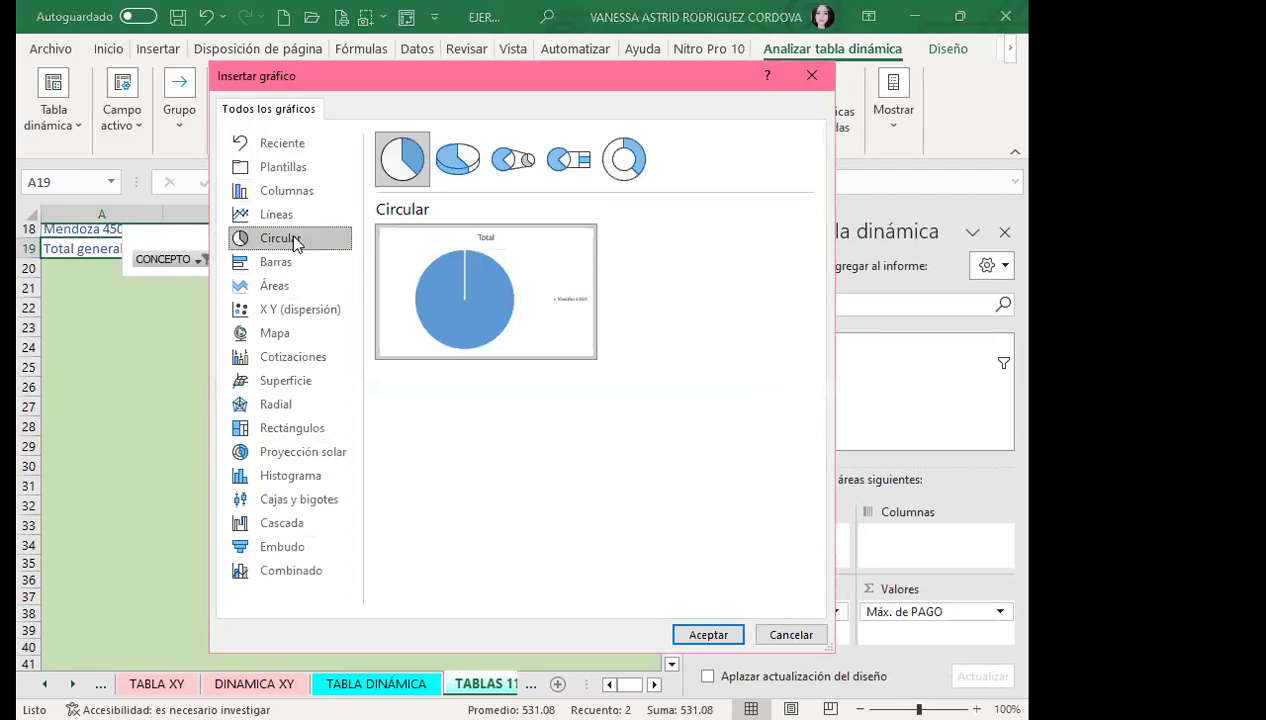
{"action": "left_click", "coordinate": [703, 636]}
{"action": "scroll", "coordinate": [417, 400], "scroll_direction": "up", "scroll_amount": 3}
{"action": "scroll", "coordinate": [417, 400], "scroll_direction": "up", "scroll_amount": 2}
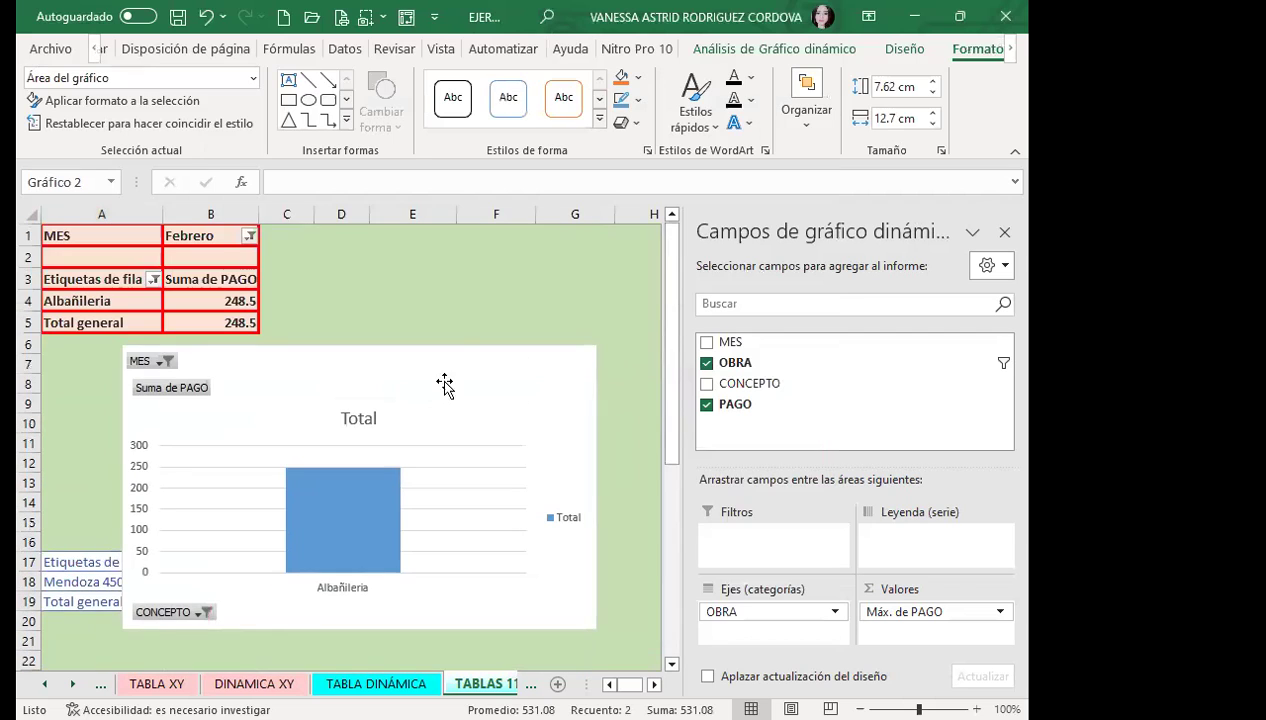
- Select the pie pivot chart Gráfico 2 and delete it
{"action": "left_click_drag", "start_coordinate": [467, 385], "coordinate": [588, 280]}
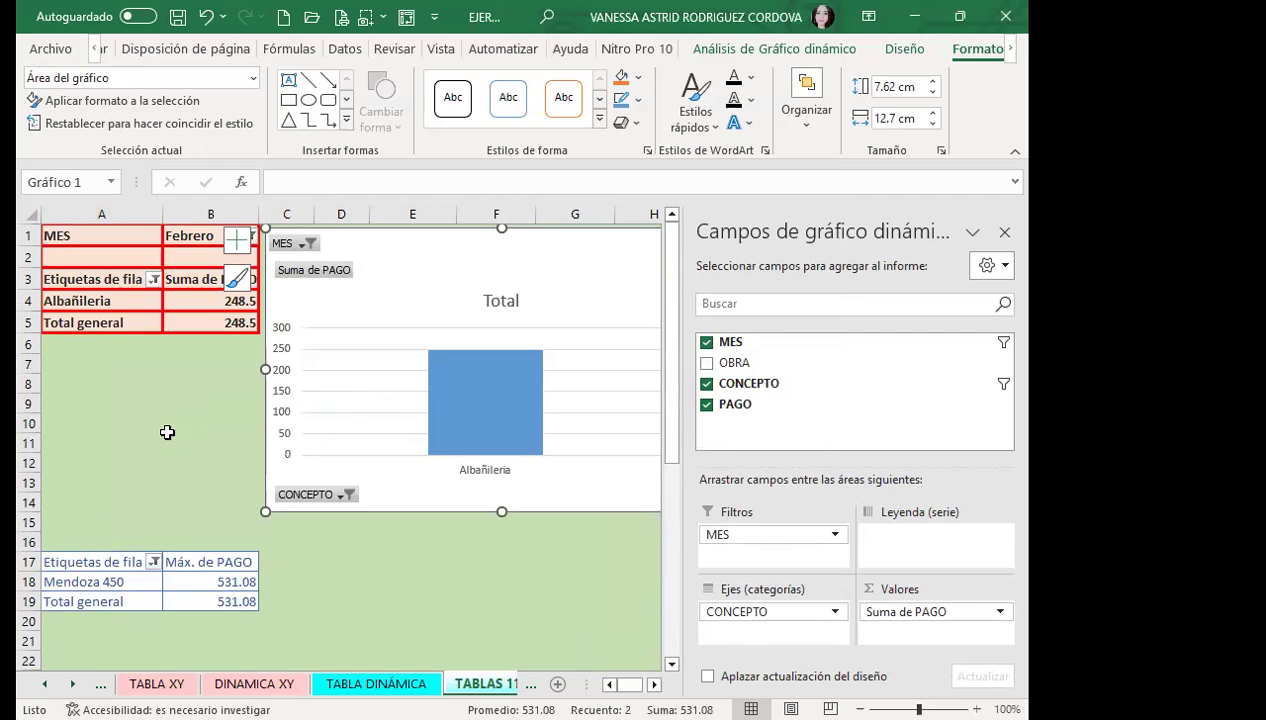
{"action": "scroll", "coordinate": [167, 432], "scroll_direction": "down", "scroll_amount": 3}
{"action": "scroll", "coordinate": [167, 432], "scroll_direction": "down", "scroll_amount": 3}
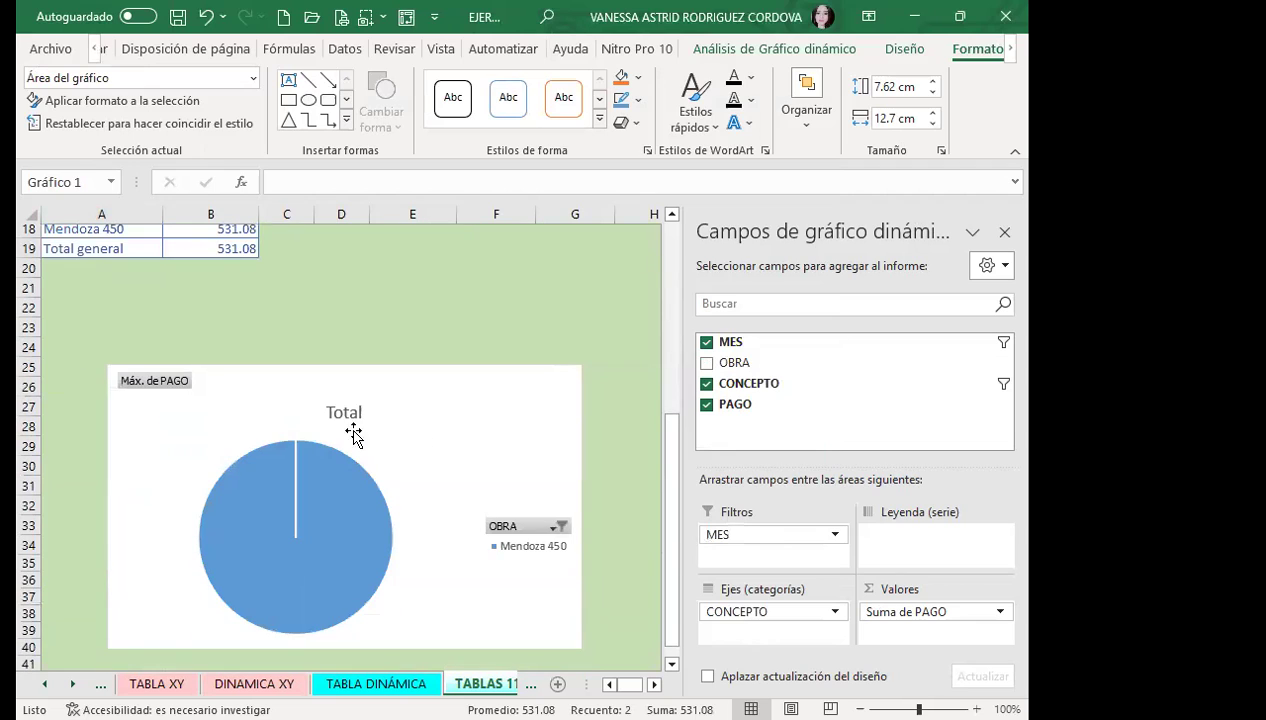
{"action": "left_click", "coordinate": [476, 438]}
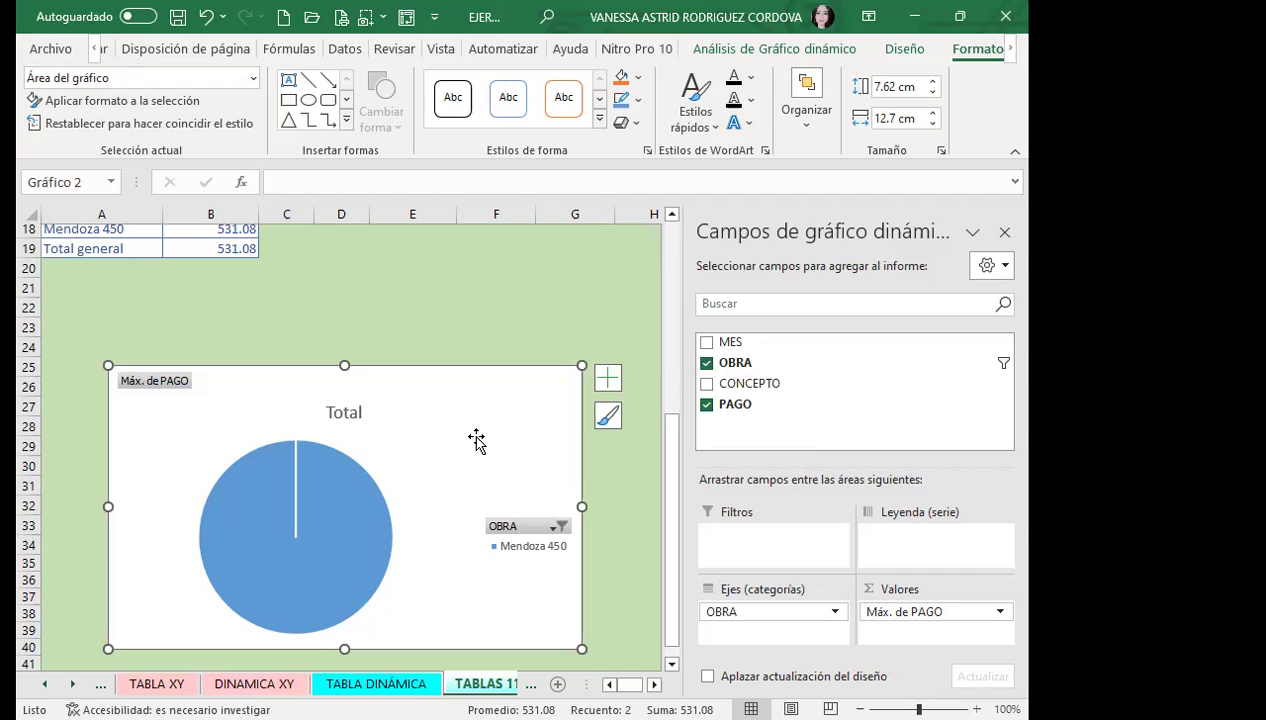
{"action": "scroll", "coordinate": [133, 319], "scroll_direction": "up", "scroll_amount": 3}
{"action": "scroll", "coordinate": [417, 457], "scroll_direction": "down", "scroll_amount": 3}
{"action": "key", "text": "Delete"}
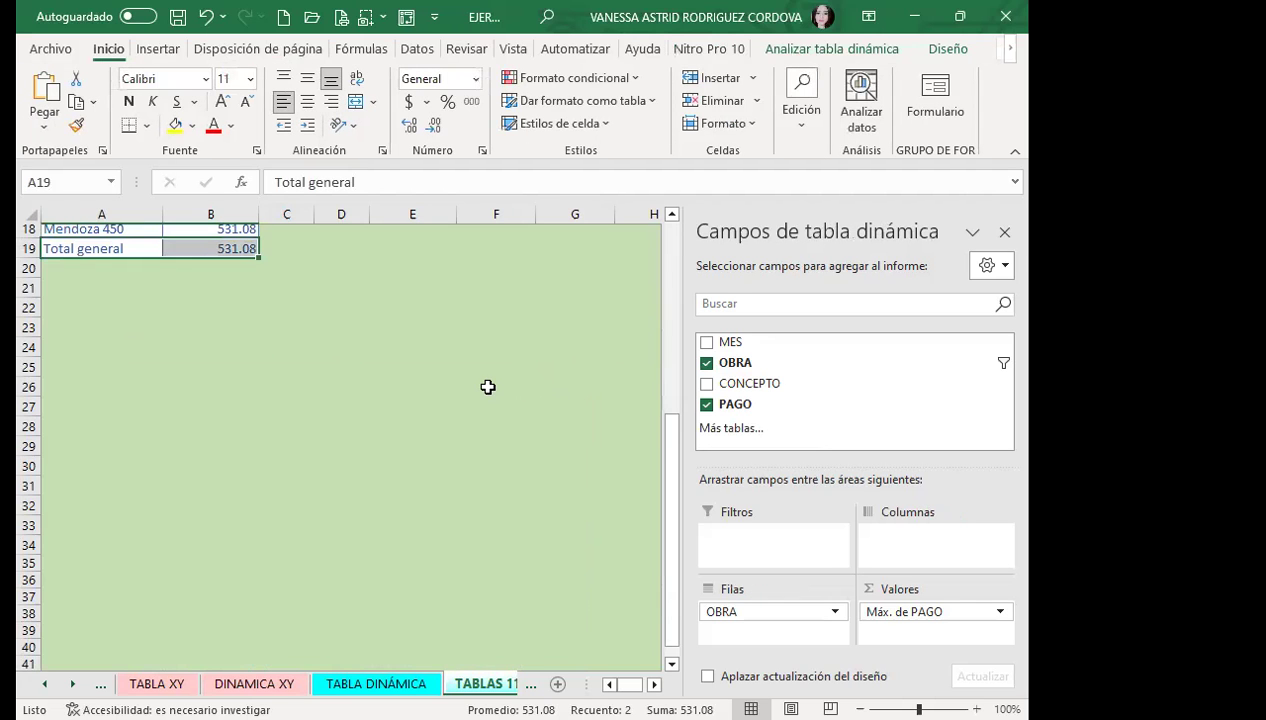
- Delete the pivot column chart from the TABLAS 111 sheet
{"action": "scroll", "coordinate": [487, 390], "scroll_direction": "up", "scroll_amount": 6}
{"action": "left_click", "coordinate": [449, 285]}
{"action": "key", "text": "Delete"}
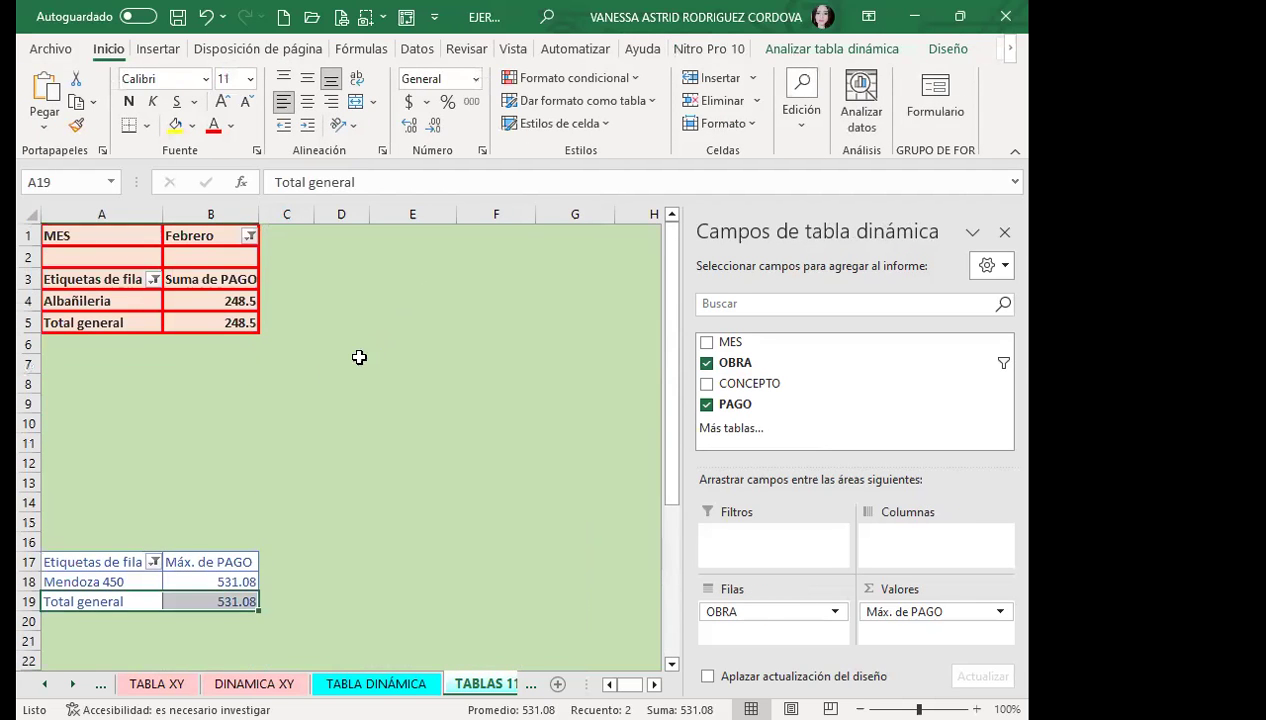
{"action": "left_click", "coordinate": [316, 388]}
- Review the Febrero pivot table's Suma de PAGO values, then go to the TABLA 1 sheet
{"action": "scroll", "coordinate": [210, 418], "scroll_direction": "down", "scroll_amount": 2}
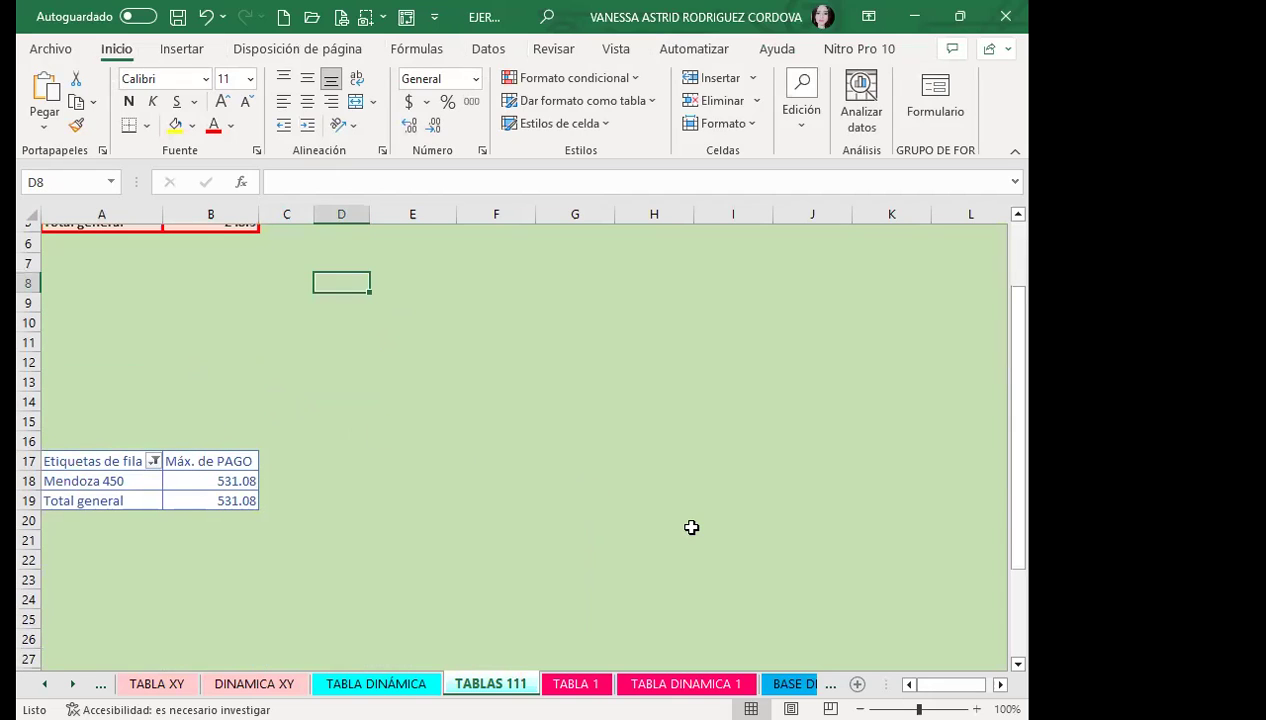
{"action": "scroll", "coordinate": [268, 490], "scroll_direction": "up", "scroll_amount": 2}
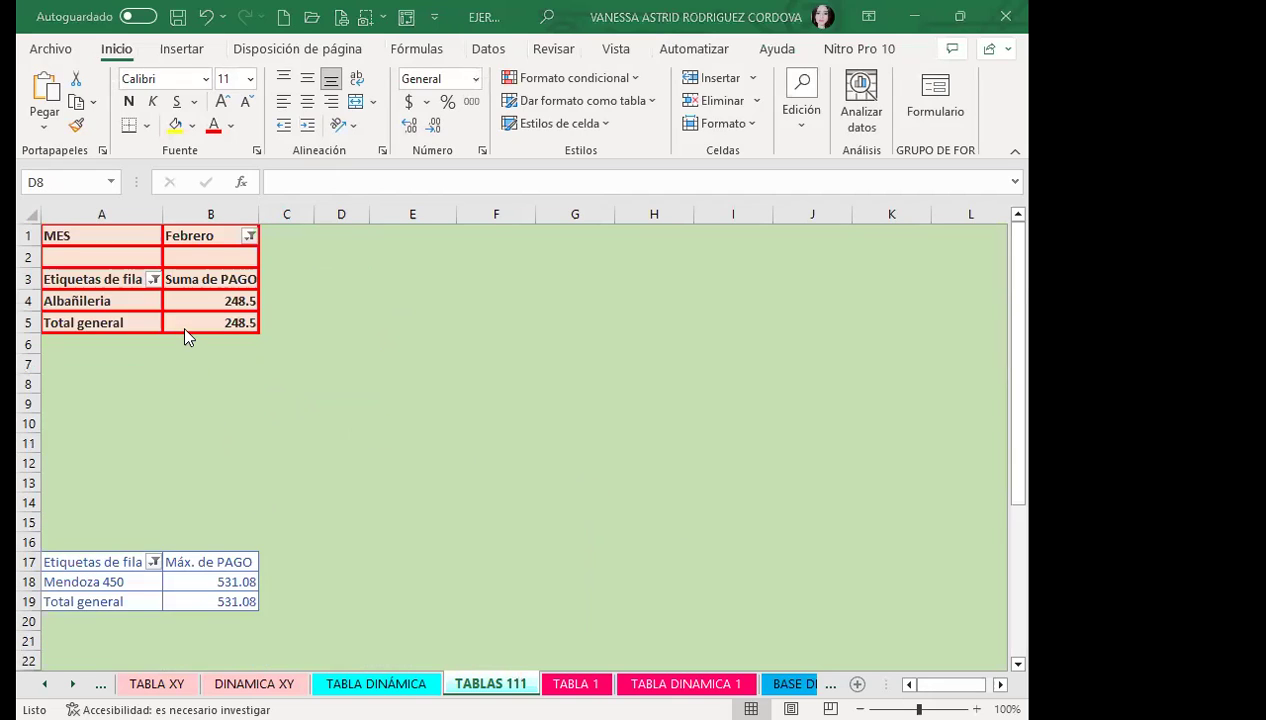
{"action": "left_click", "coordinate": [203, 299]}
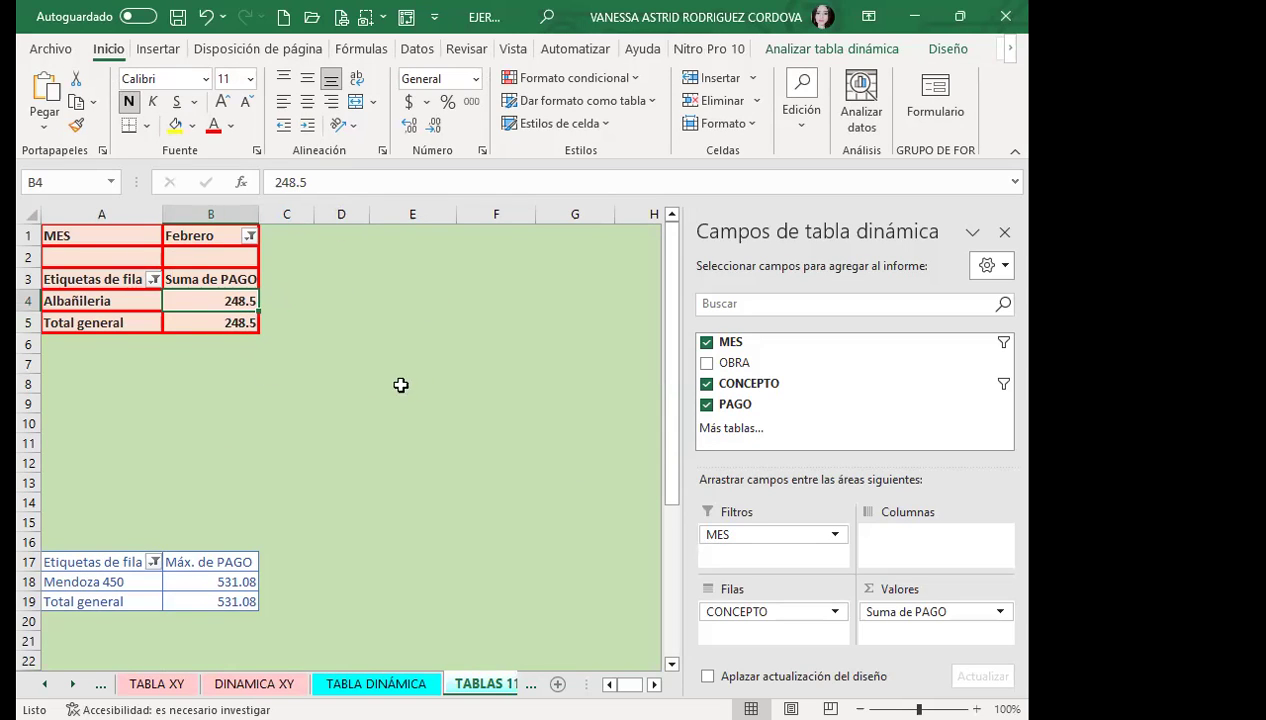
{"action": "left_click", "coordinate": [183, 272]}
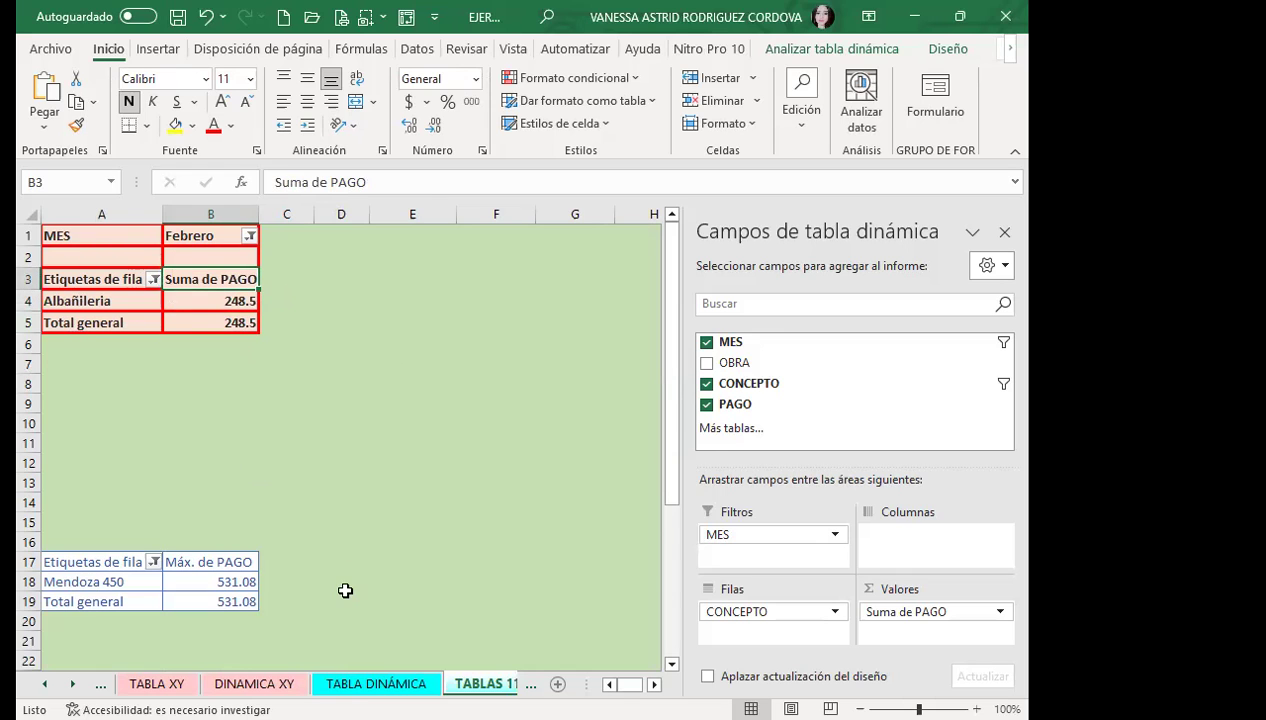
{"action": "key", "text": "ctrl+Page_Up"}
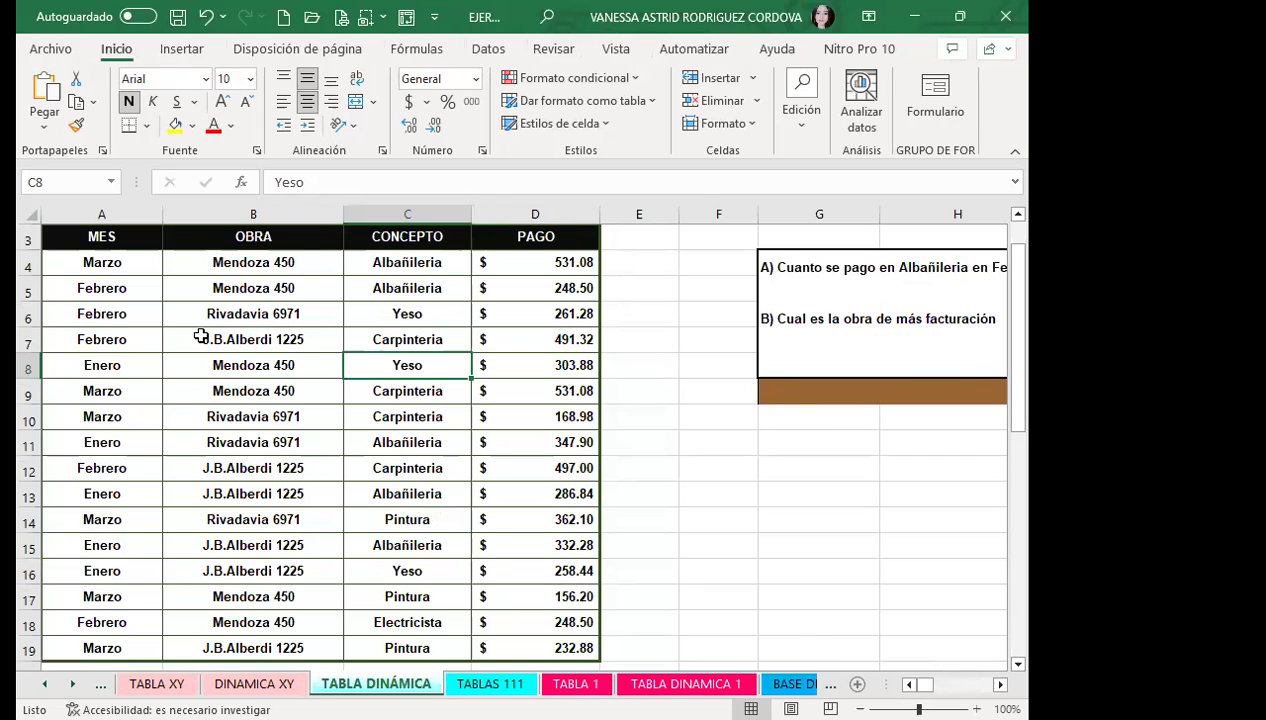
{"action": "key", "text": "ctrl+Page_Down"}
{"action": "left_click", "coordinate": [144, 257]}
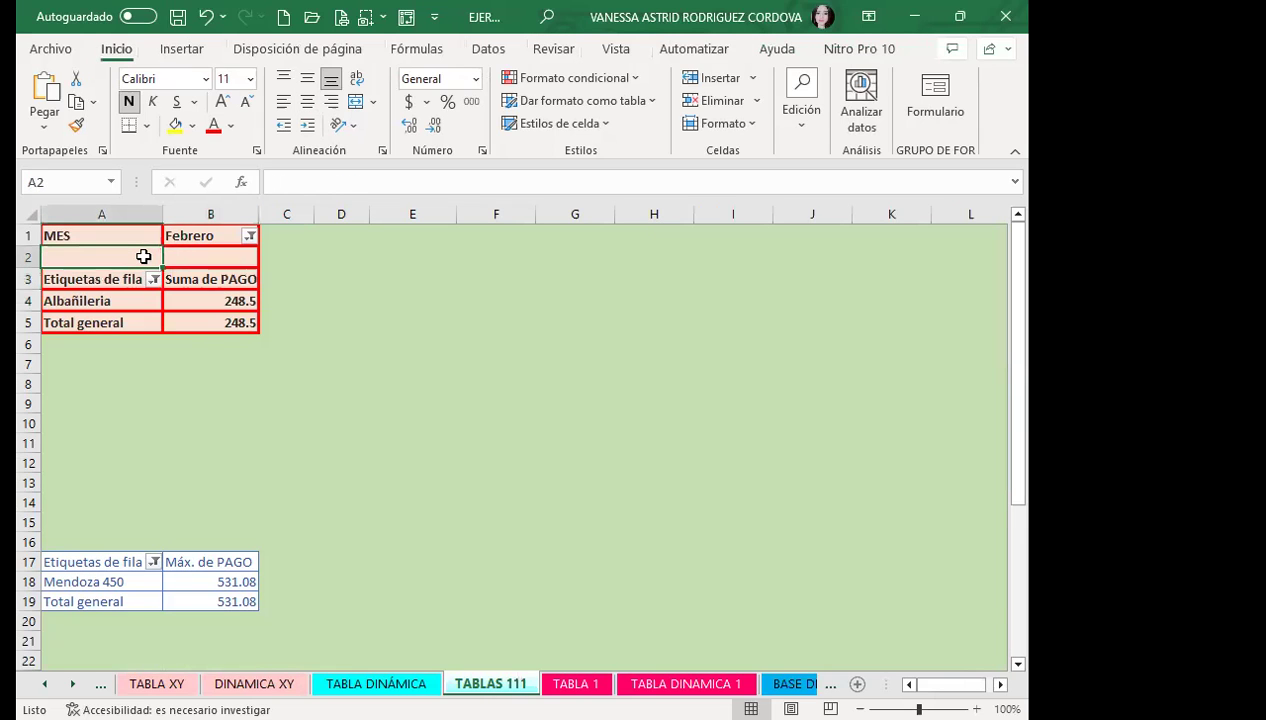
{"action": "left_click", "coordinate": [189, 283]}
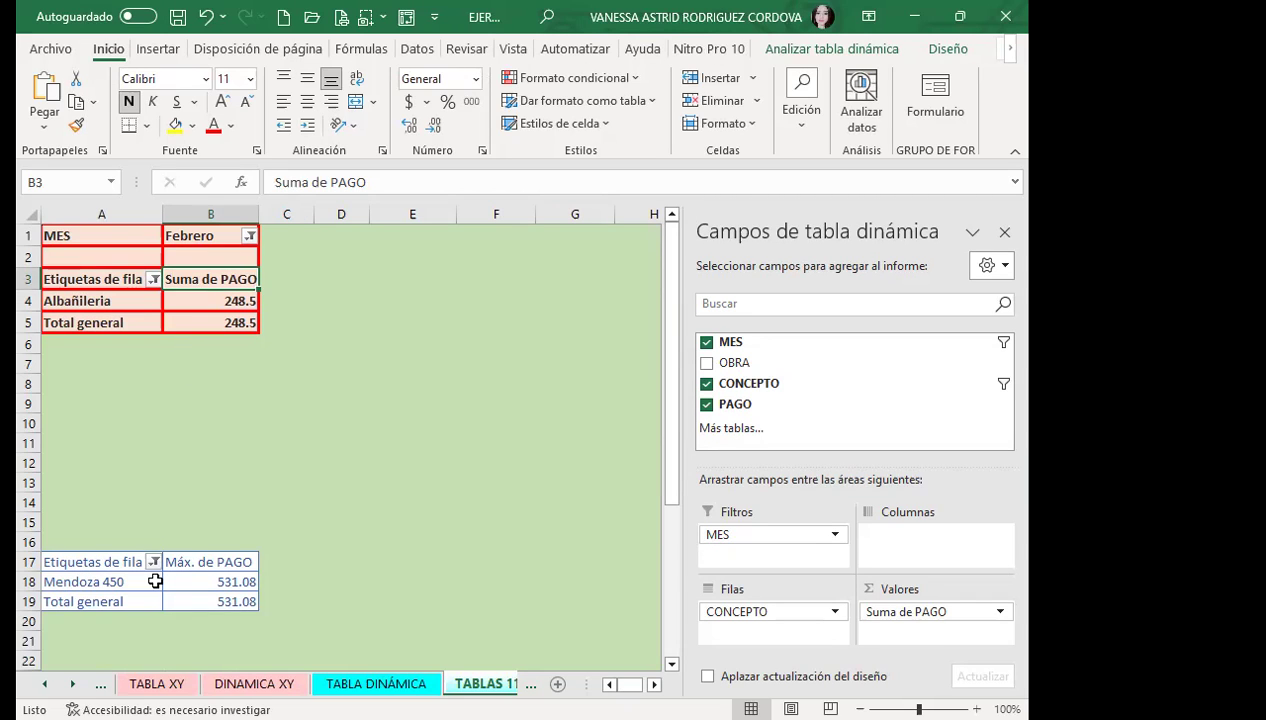
{"action": "key", "text": "ctrl+Page_Down"}
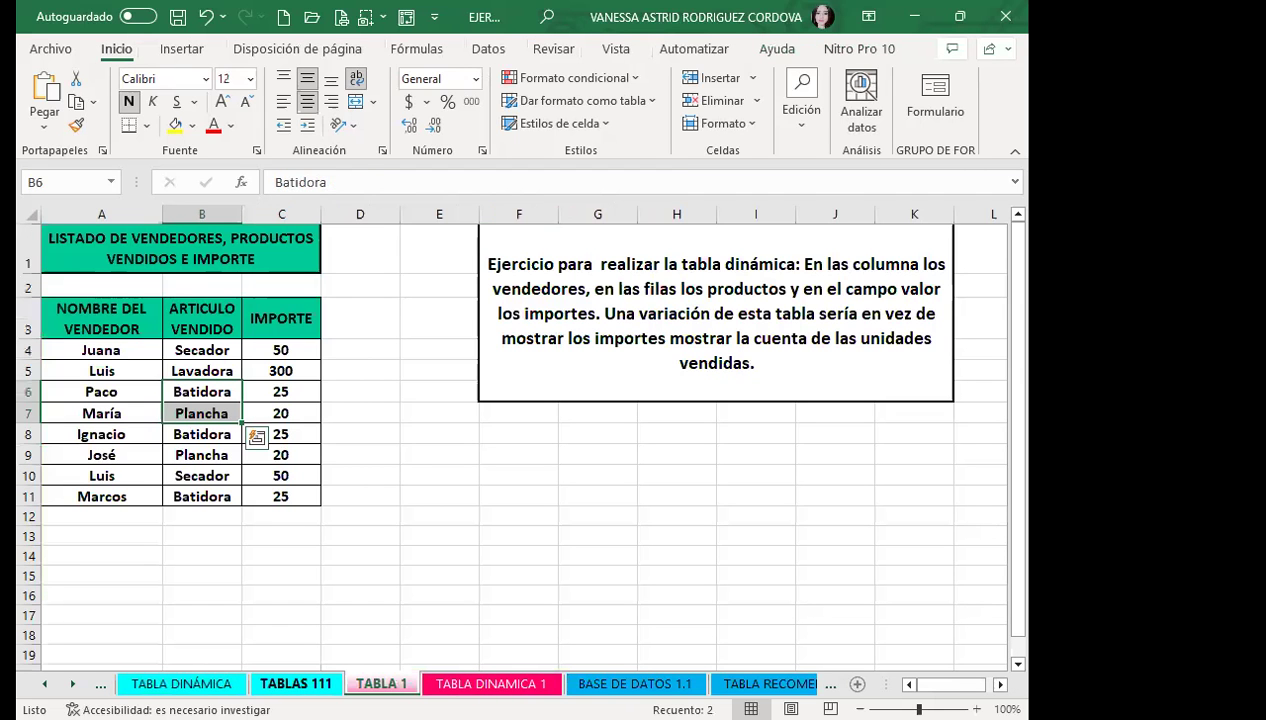
- Switch to the TABLA RECOMENDADA sheet and close the PivotTable Fields pane
{"action": "key", "text": "ctrl+Page_Down"}
{"action": "left_click", "coordinate": [599, 686]}
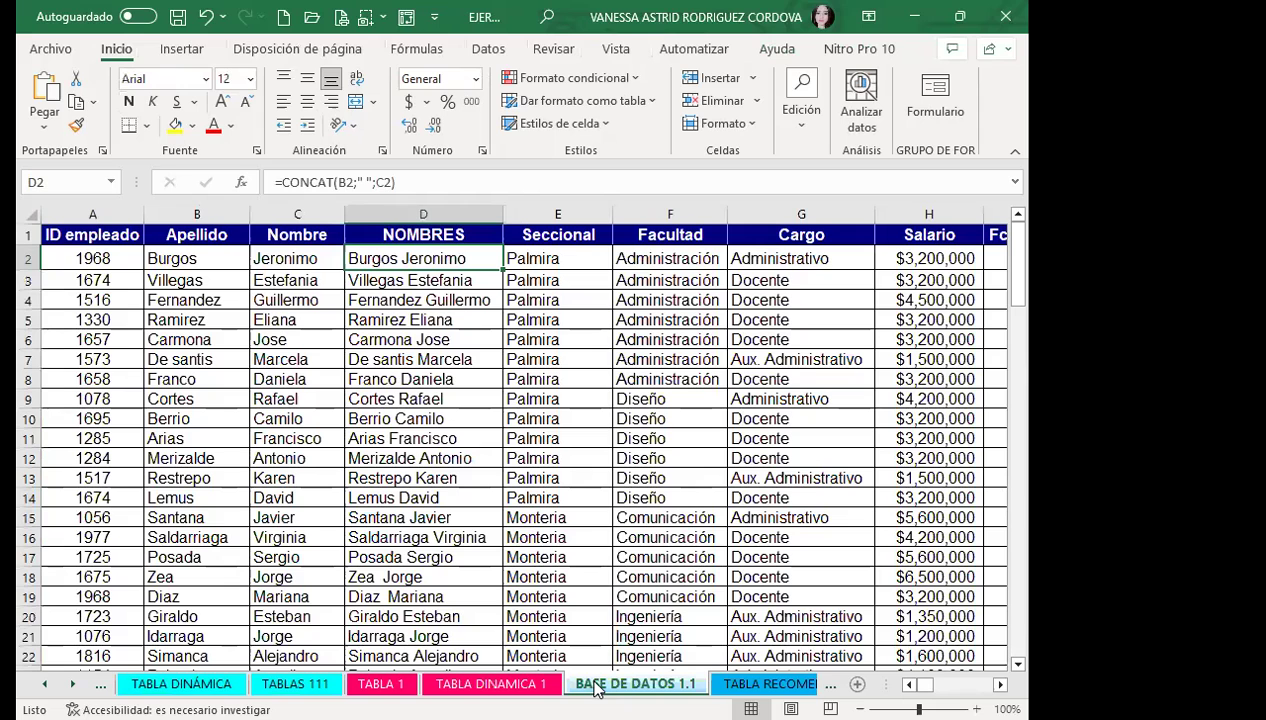
{"action": "key", "text": "ctrl+Page_Up"}
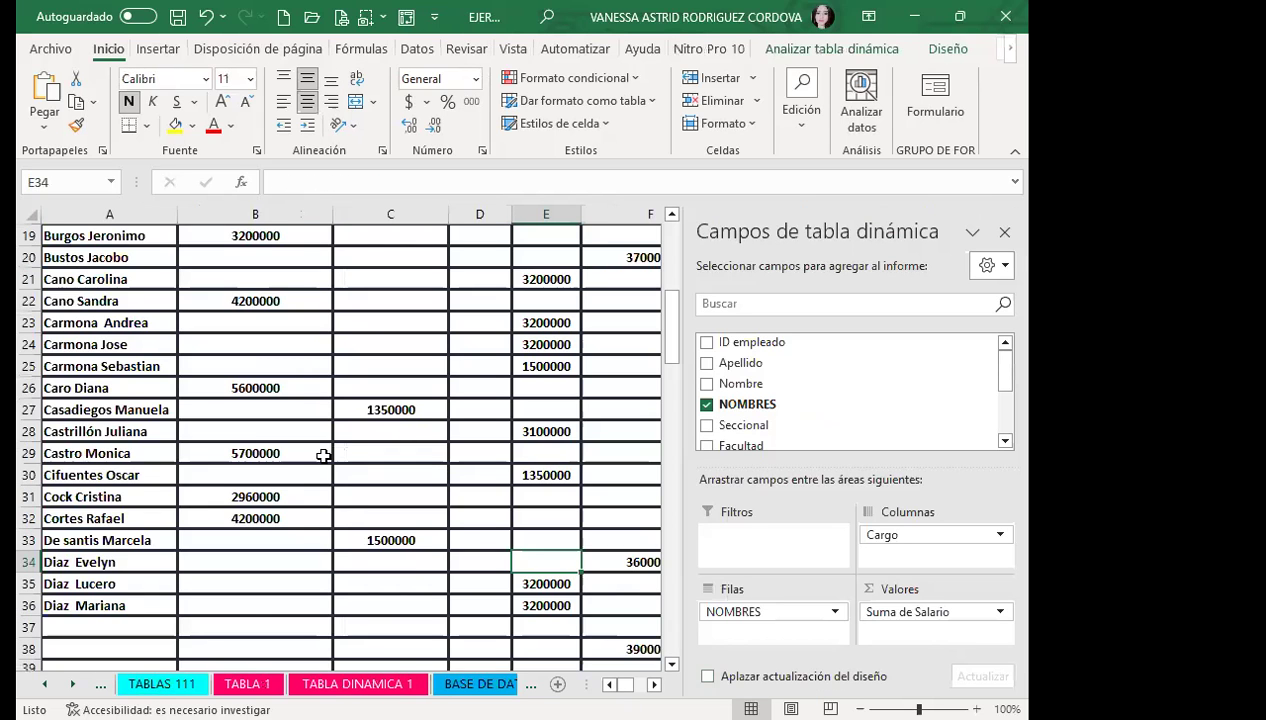
{"action": "scroll", "coordinate": [330, 460], "scroll_direction": "up", "scroll_amount": 4}
{"action": "scroll", "coordinate": [350, 400], "scroll_direction": "up", "scroll_amount": 2}
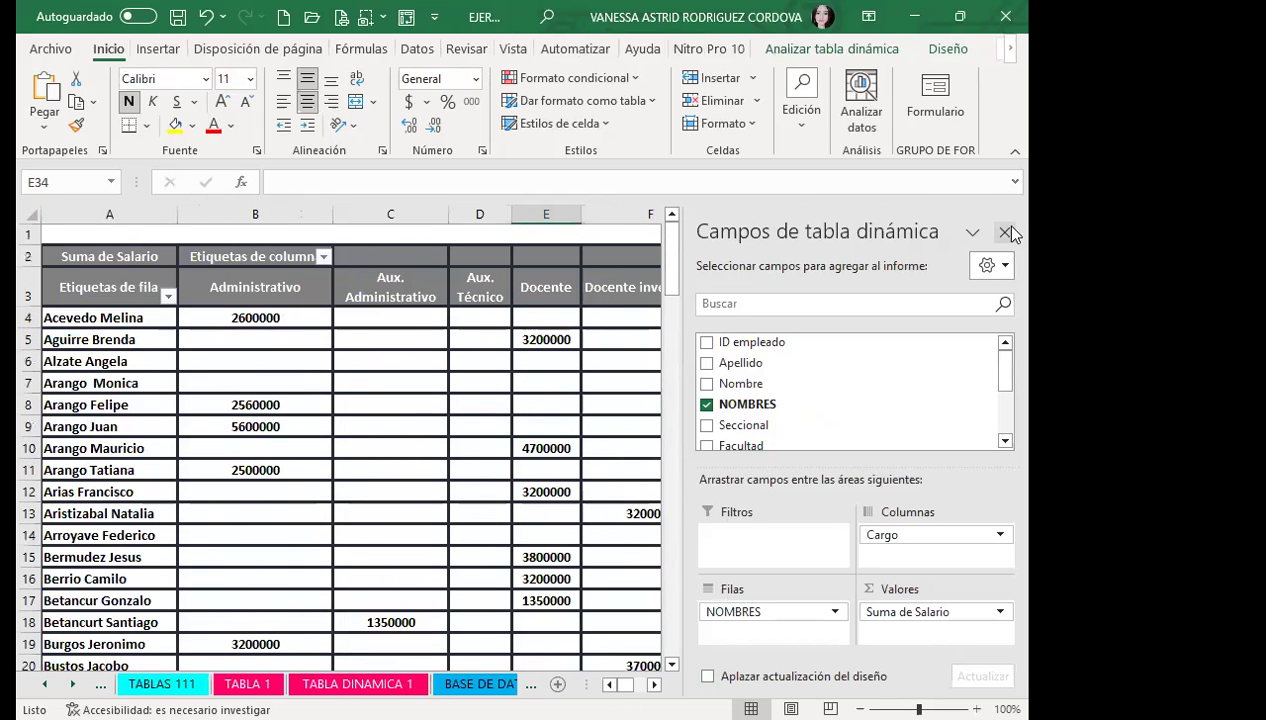
{"action": "left_click", "coordinate": [1004, 231]}
- Select a cell in the salary pivot table and show the Analizar tabla dinámica tab
{"action": "scroll", "coordinate": [424, 444], "scroll_direction": "down", "scroll_amount": 3}
{"action": "scroll", "coordinate": [410, 470], "scroll_direction": "down", "scroll_amount": 5}
{"action": "scroll", "coordinate": [400, 485], "scroll_direction": "down", "scroll_amount": 4}
{"action": "scroll", "coordinate": [400, 485], "scroll_direction": "down", "scroll_amount": 7}
{"action": "scroll", "coordinate": [400, 485], "scroll_direction": "down", "scroll_amount": 9}
{"action": "scroll", "coordinate": [400, 485], "scroll_direction": "down", "scroll_amount": 4}
{"action": "scroll", "coordinate": [401, 486], "scroll_direction": "down", "scroll_amount": 9}
{"action": "scroll", "coordinate": [401, 486], "scroll_direction": "up", "scroll_amount": 7}
{"action": "scroll", "coordinate": [401, 455], "scroll_direction": "up", "scroll_amount": 6}
{"action": "scroll", "coordinate": [403, 430], "scroll_direction": "up", "scroll_amount": 9}
{"action": "scroll", "coordinate": [401, 420], "scroll_direction": "up", "scroll_amount": 4}
{"action": "scroll", "coordinate": [401, 410], "scroll_direction": "up", "scroll_amount": 4}
{"action": "scroll", "coordinate": [395, 405], "scroll_direction": "up", "scroll_amount": 9}
{"action": "left_click", "coordinate": [385, 405]}
{"action": "scroll", "coordinate": [392, 404], "scroll_direction": "up", "scroll_amount": 3}
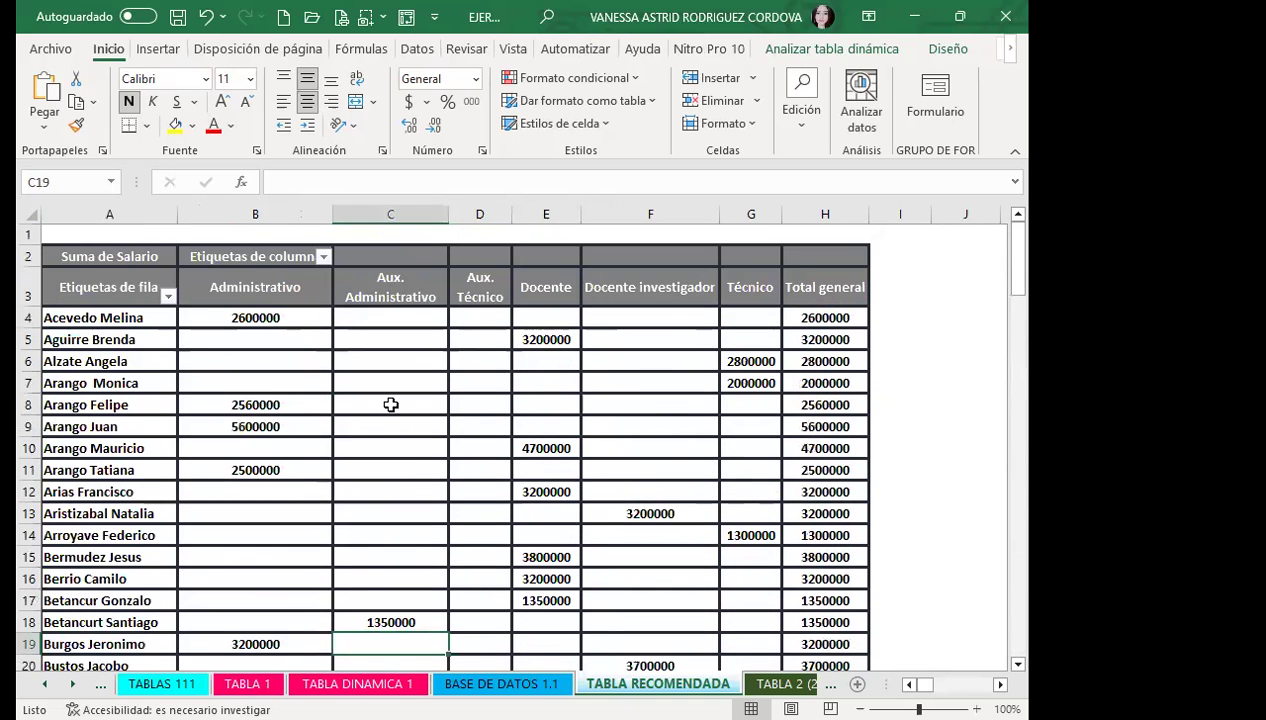
{"action": "left_click", "coordinate": [843, 48]}
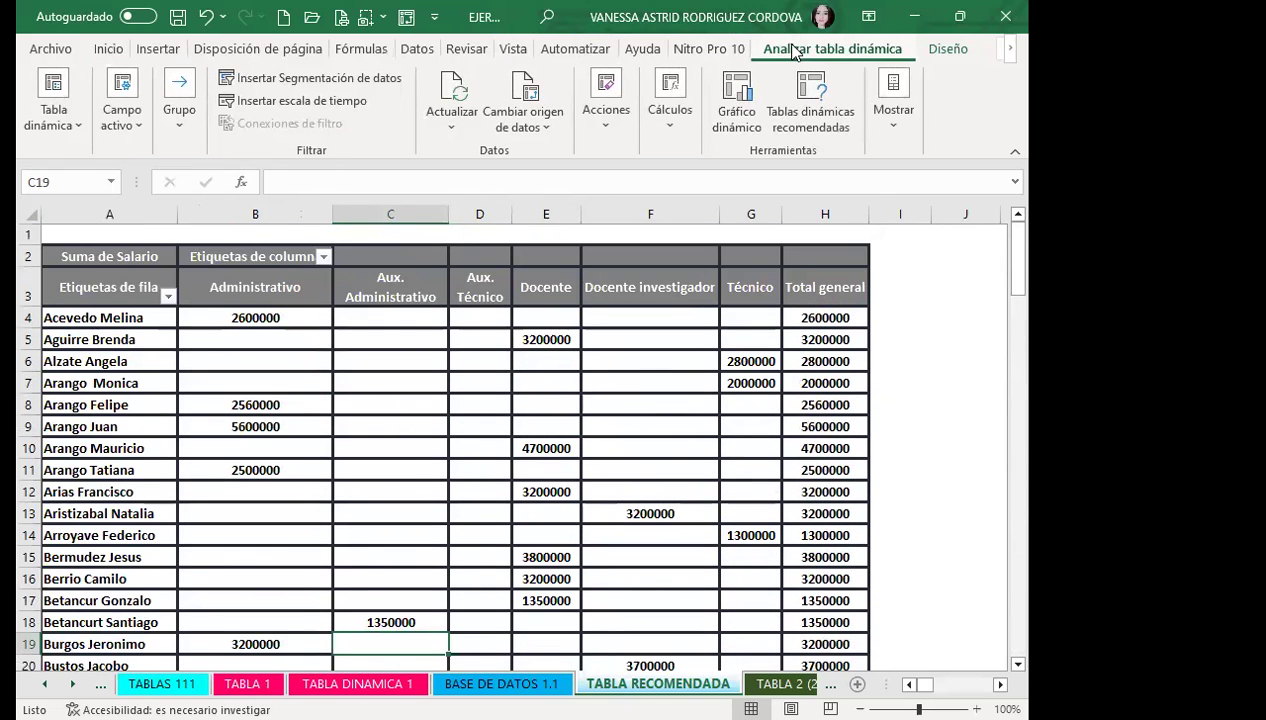
- Insert a Columnas agrupadas pivot chart of Suma de Salario by employee and Cargo
{"action": "left_click", "coordinate": [735, 116]}
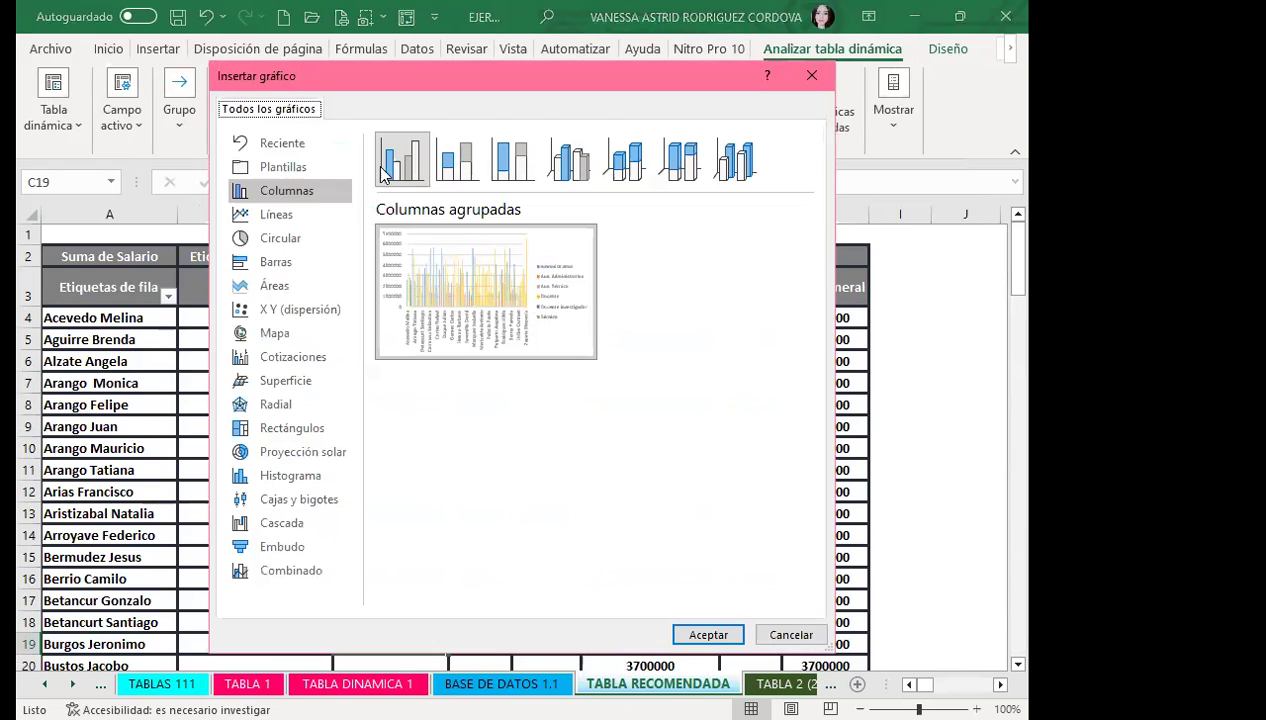
{"action": "left_click", "coordinate": [280, 197]}
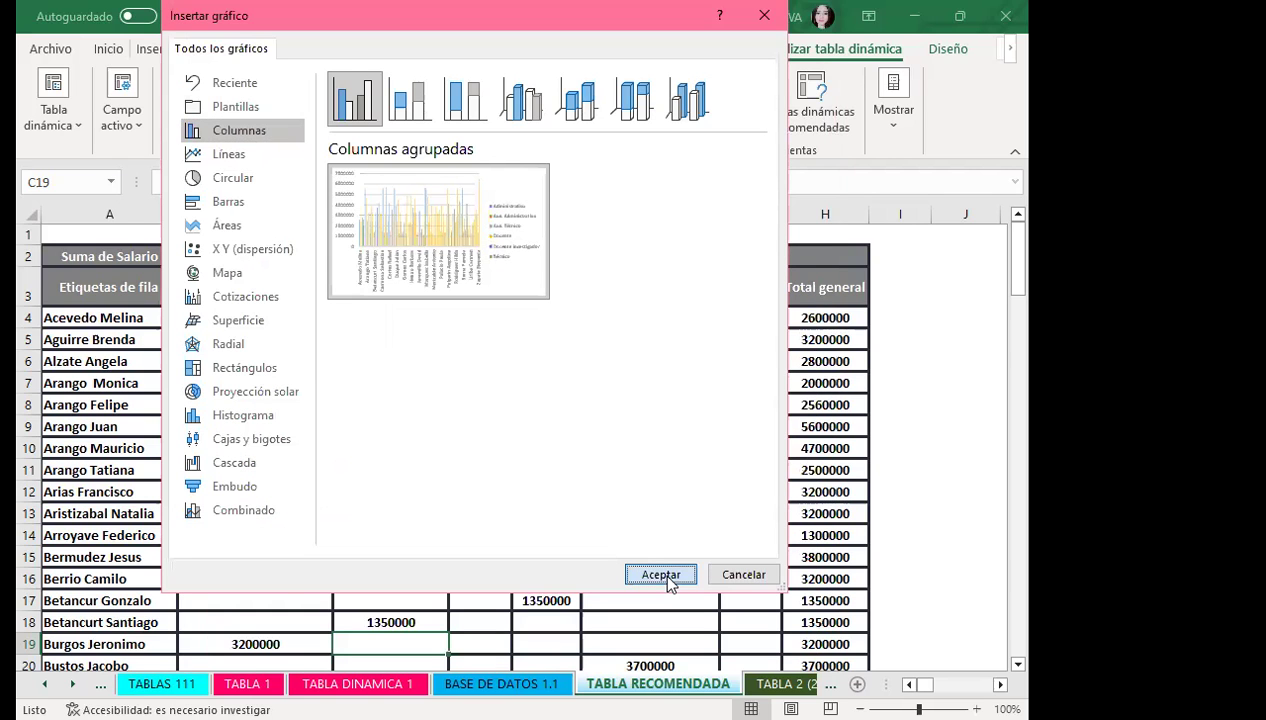
{"action": "left_click", "coordinate": [658, 571]}
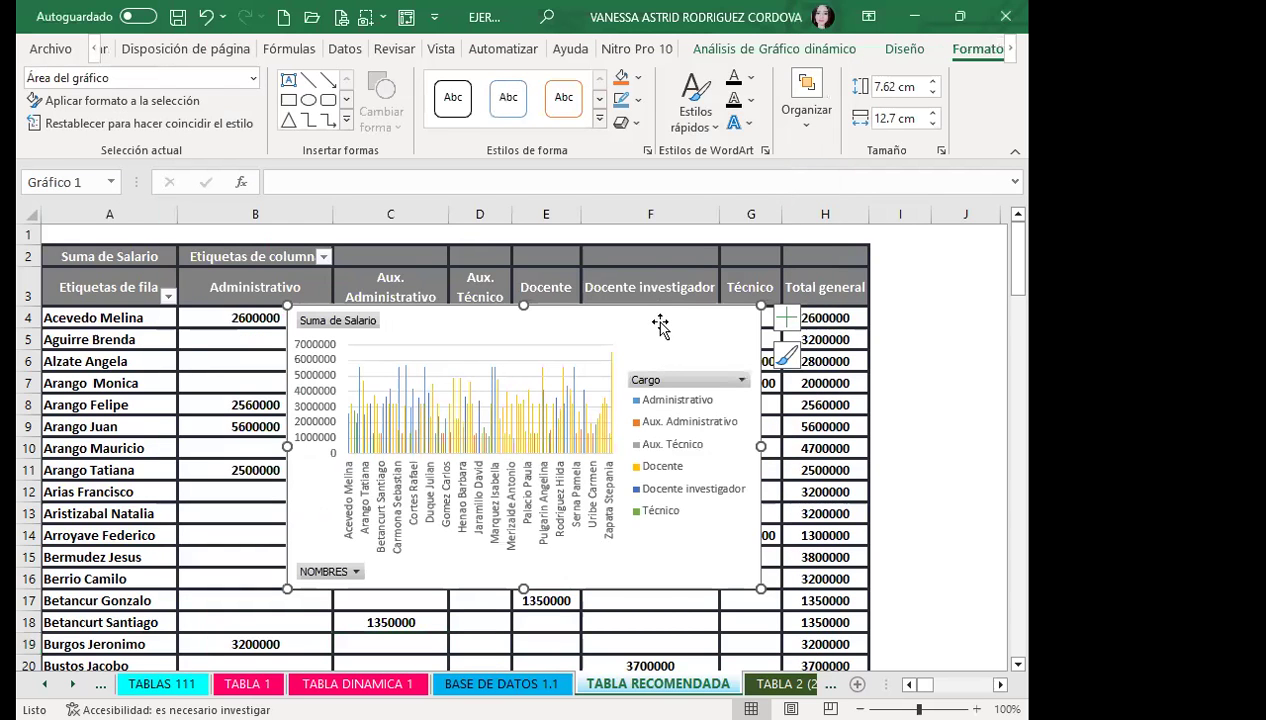
- Drag the salary pivot chart down in stages to around rows 56–67
{"action": "scroll", "coordinate": [660, 325], "scroll_direction": "down", "scroll_amount": 3}
{"action": "left_click_drag", "start_coordinate": [675, 311], "coordinate": [622, 486]}
{"action": "scroll", "coordinate": [618, 486], "scroll_direction": "down", "scroll_amount": 4}
{"action": "left_click_drag", "start_coordinate": [658, 260], "coordinate": [616, 553]}
{"action": "scroll", "coordinate": [602, 315], "scroll_direction": "down", "scroll_amount": 3}
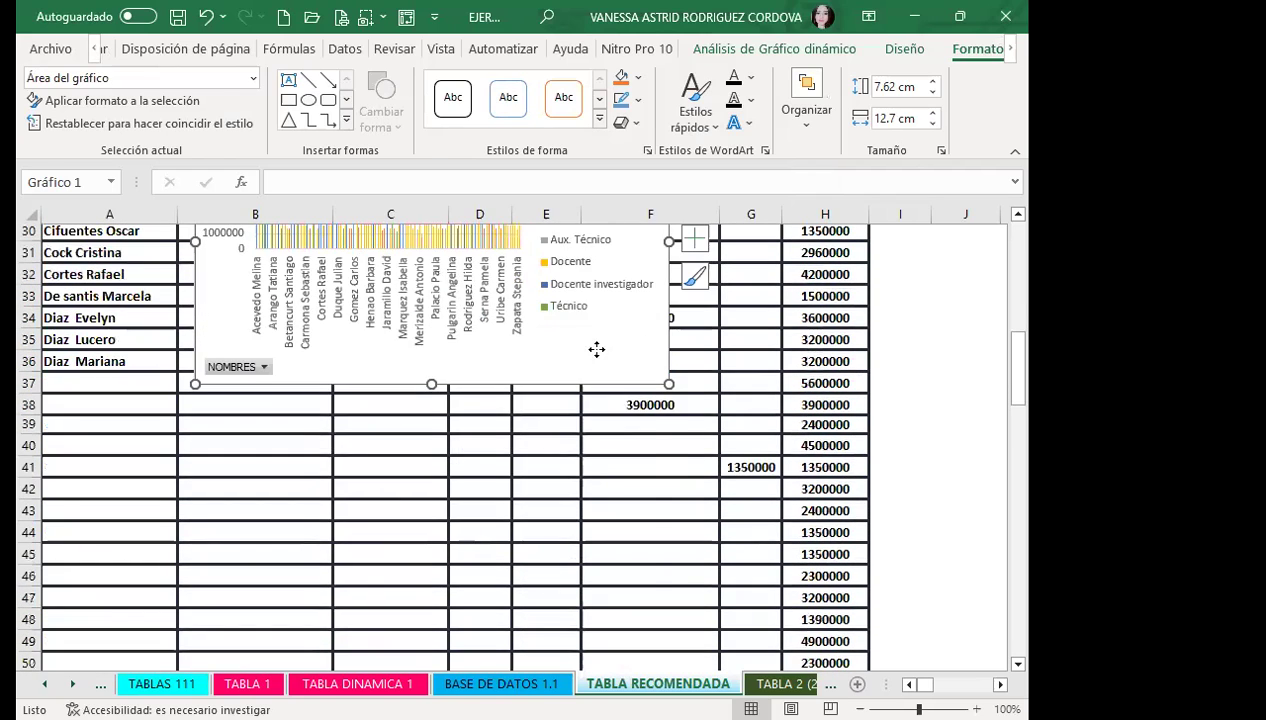
{"action": "left_click_drag", "start_coordinate": [596, 348], "coordinate": [590, 500]}
{"action": "scroll", "coordinate": [590, 500], "scroll_direction": "down", "scroll_amount": 4}
{"action": "left_click_drag", "start_coordinate": [585, 342], "coordinate": [574, 557]}
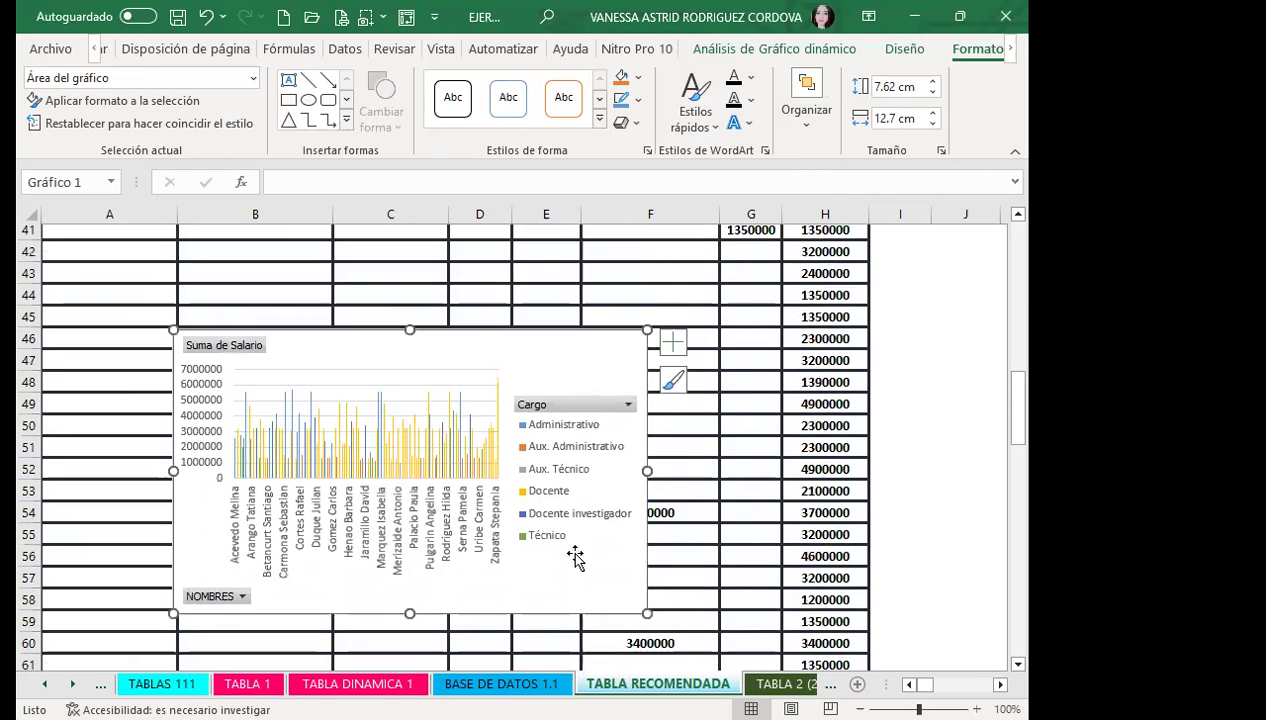
{"action": "scroll", "coordinate": [582, 377], "scroll_direction": "down", "scroll_amount": 6}
{"action": "scroll", "coordinate": [590, 345], "scroll_direction": "up", "scroll_amount": 3}
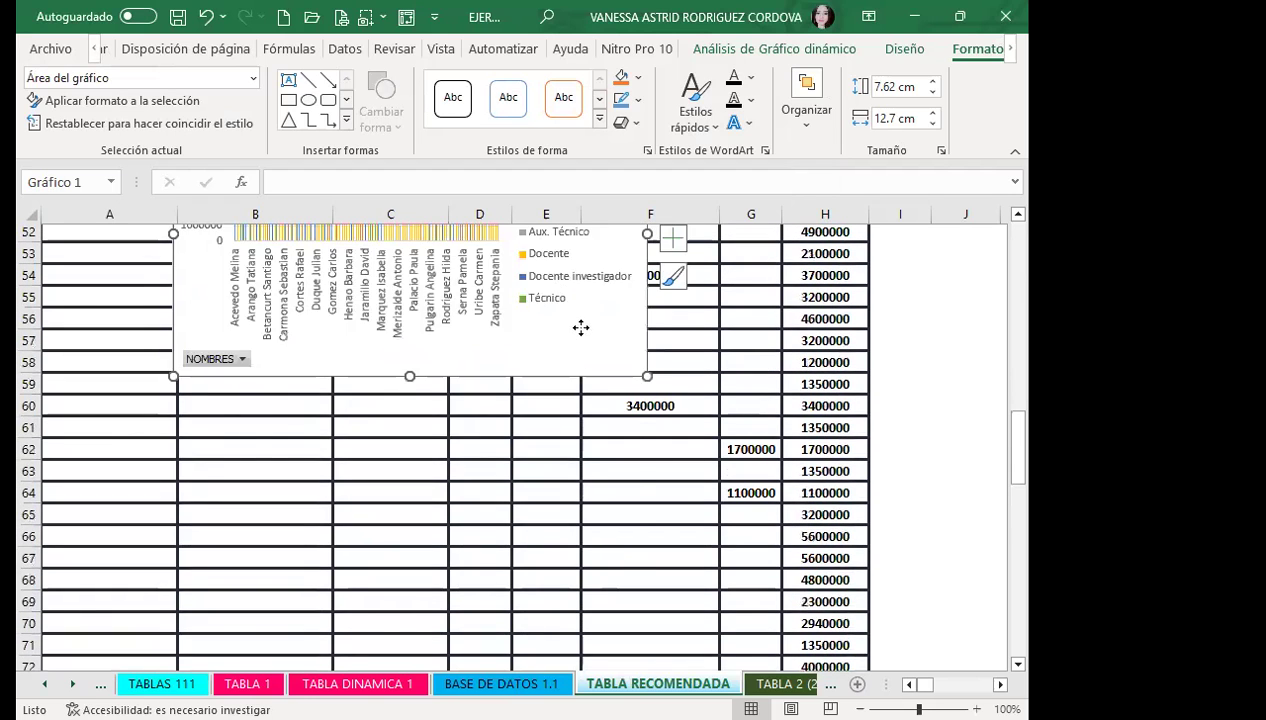
{"action": "left_click_drag", "start_coordinate": [579, 328], "coordinate": [547, 628]}
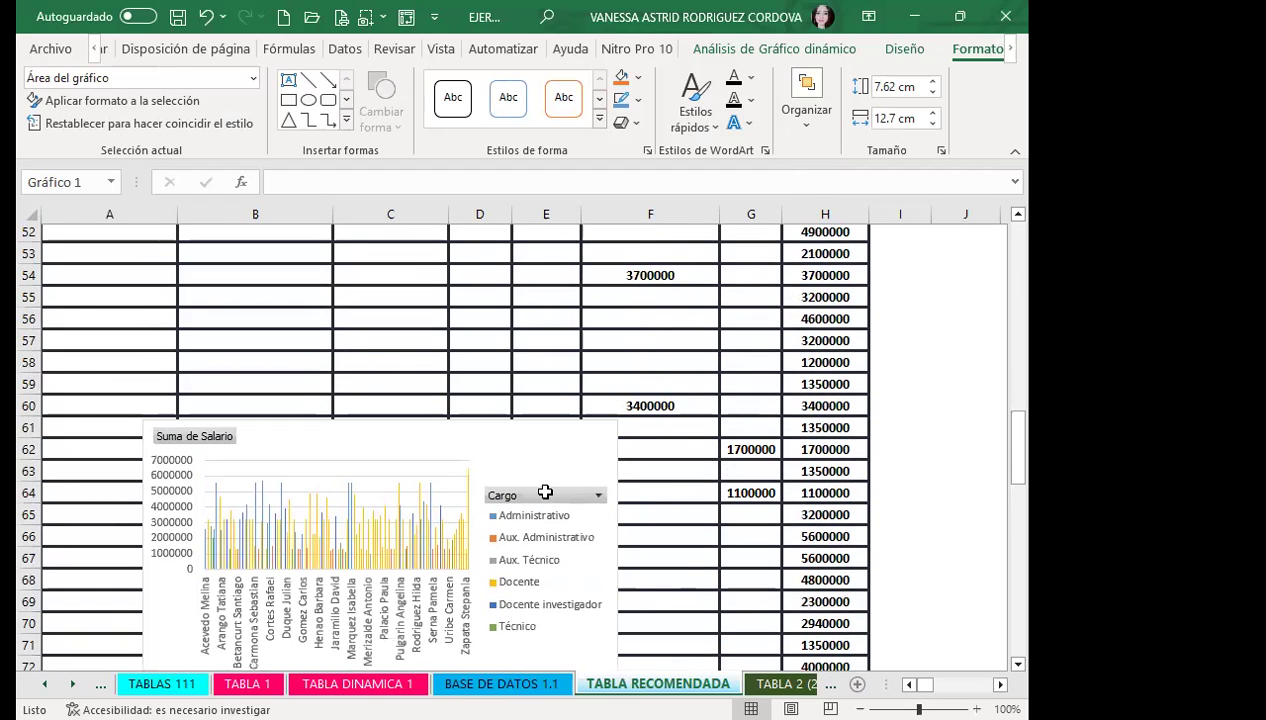
{"action": "left_click_drag", "start_coordinate": [540, 487], "coordinate": [543, 435]}
{"action": "scroll", "coordinate": [543, 574], "scroll_direction": "down", "scroll_amount": 4}
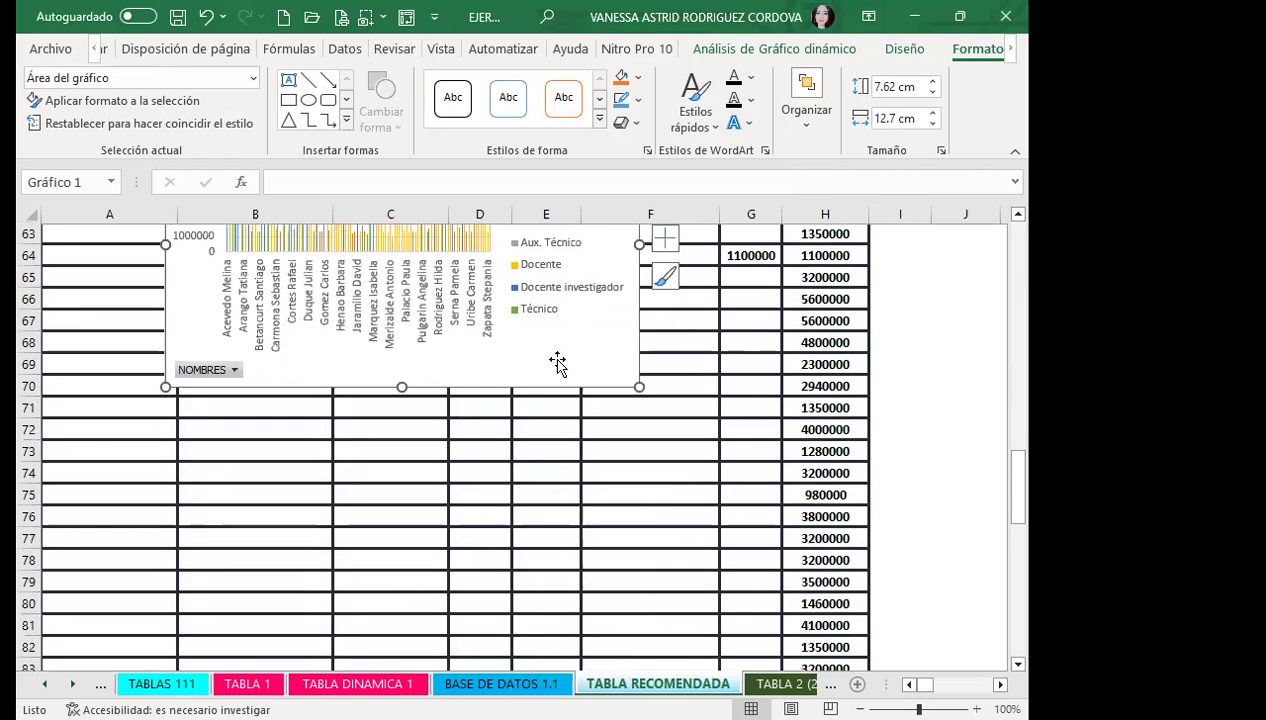
- Cut the chart and paste it below the end of the pivot table
{"action": "key", "text": "Escape"}
{"action": "scroll", "coordinate": [410, 478], "scroll_direction": "down", "scroll_amount": 8}
{"action": "scroll", "coordinate": [410, 478], "scroll_direction": "down", "scroll_amount": 6}
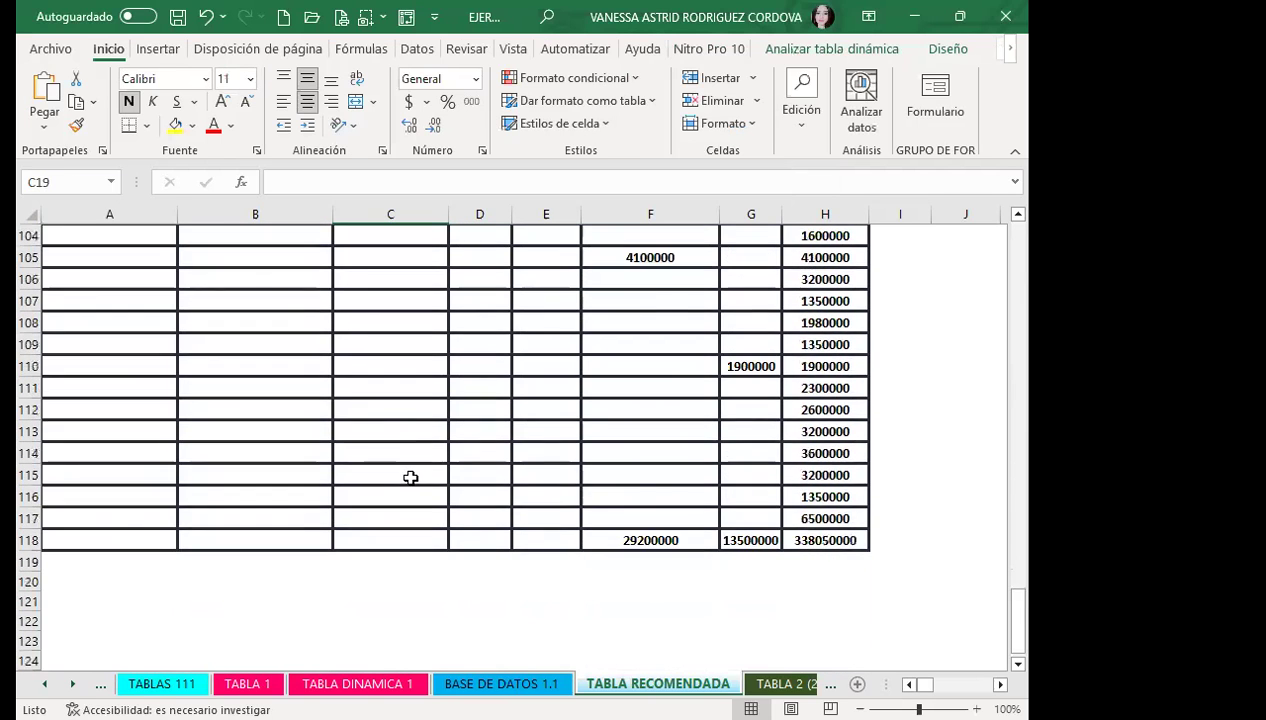
{"action": "scroll", "coordinate": [410, 478], "scroll_direction": "down", "scroll_amount": 5}
{"action": "left_click", "coordinate": [249, 375]}
{"action": "left_click", "coordinate": [254, 371]}
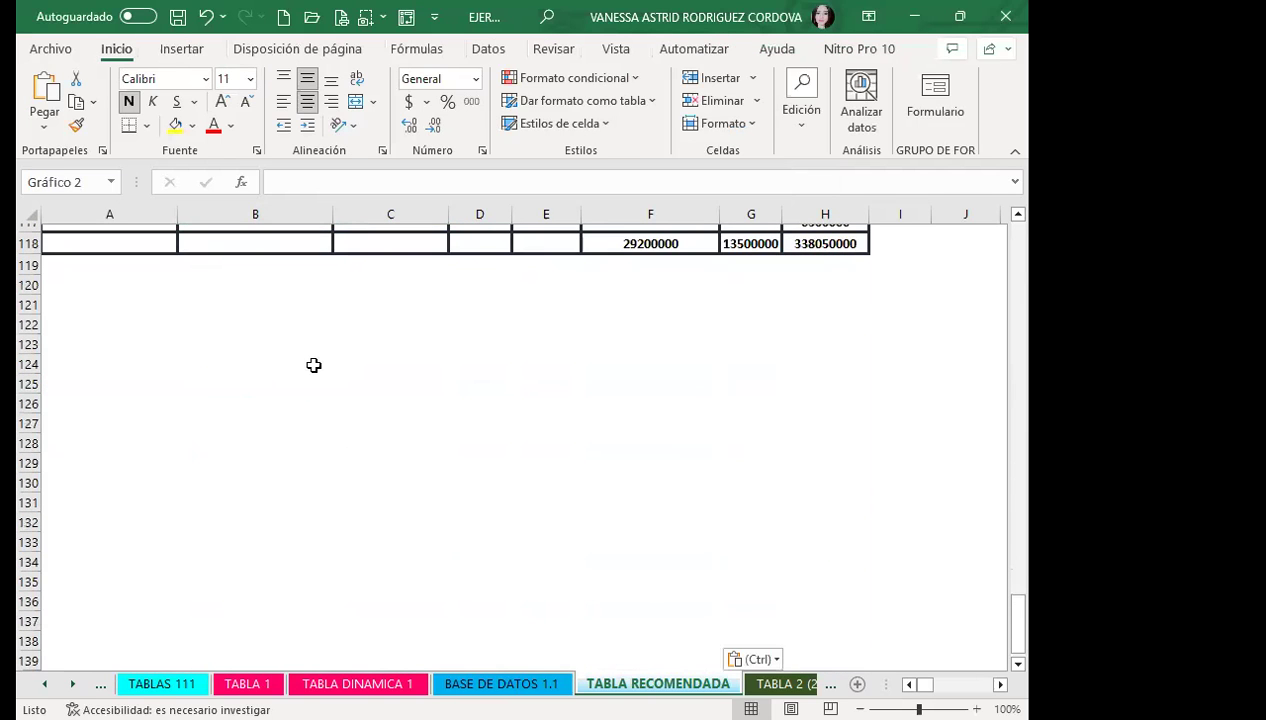
- Enlarge the chart slightly and place it in rows 121–138, columns A–F
{"action": "scroll", "coordinate": [440, 410], "scroll_direction": "down", "scroll_amount": 3}
{"action": "left_click_drag", "start_coordinate": [652, 480], "coordinate": [765, 537]}
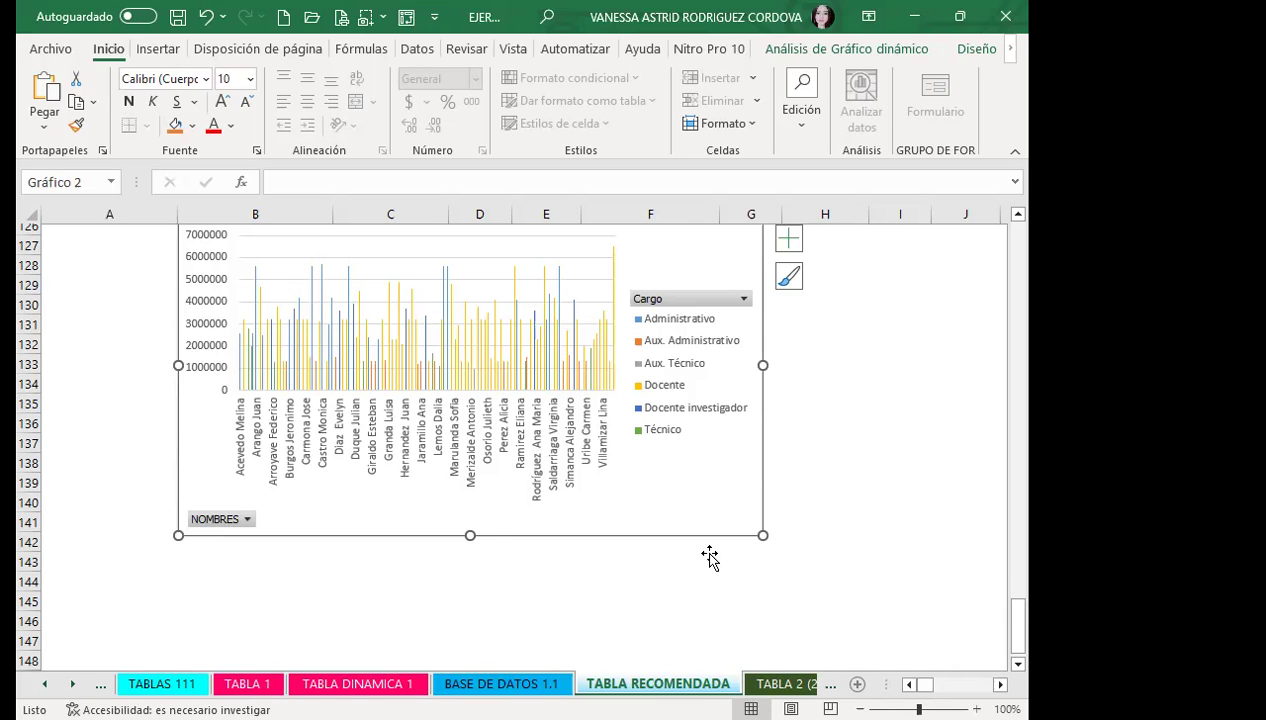
{"action": "scroll", "coordinate": [706, 556], "scroll_direction": "up", "scroll_amount": 2}
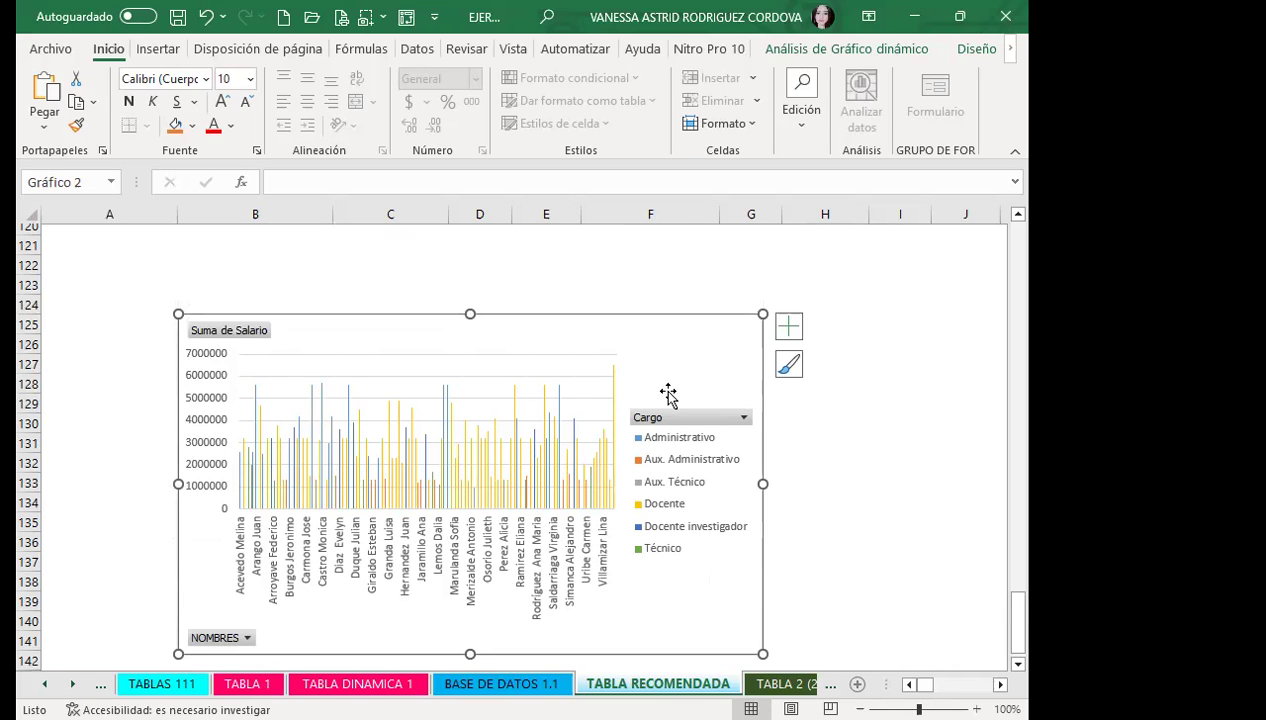
{"action": "left_click_drag", "start_coordinate": [672, 355], "coordinate": [559, 293]}
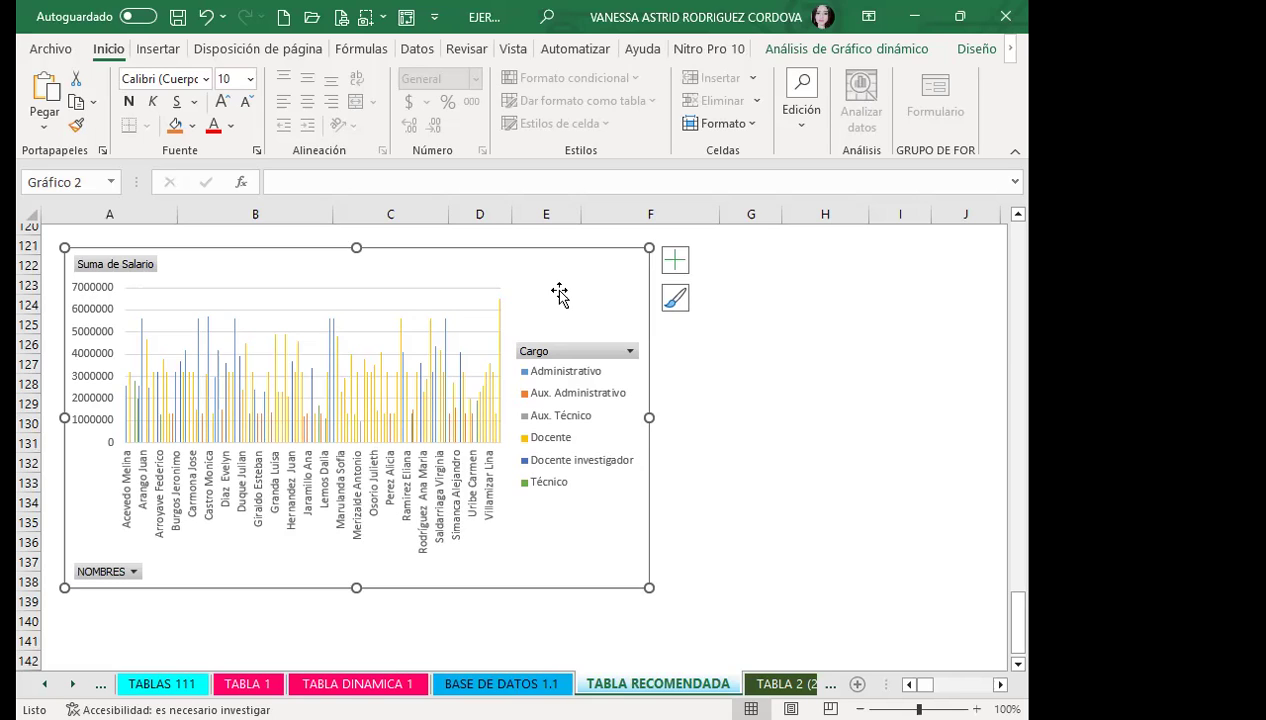
- Delete the Suma de Salario pivot chart and scroll back up to its pivot table
{"action": "key", "text": "Delete"}
{"action": "scroll", "coordinate": [362, 294], "scroll_direction": "up", "scroll_amount": 4}
{"action": "scroll", "coordinate": [379, 345], "scroll_direction": "up", "scroll_amount": 5}
{"action": "scroll", "coordinate": [398, 353], "scroll_direction": "up", "scroll_amount": 7}
{"action": "scroll", "coordinate": [400, 352], "scroll_direction": "up", "scroll_amount": 8}
{"action": "scroll", "coordinate": [400, 352], "scroll_direction": "up", "scroll_amount": 9}
{"action": "scroll", "coordinate": [404, 348], "scroll_direction": "up", "scroll_amount": 7}
- Check the salary pivot table values, including cell F8, then go to the TABLA 2 (2) sheet
{"action": "left_click", "coordinate": [440, 450]}
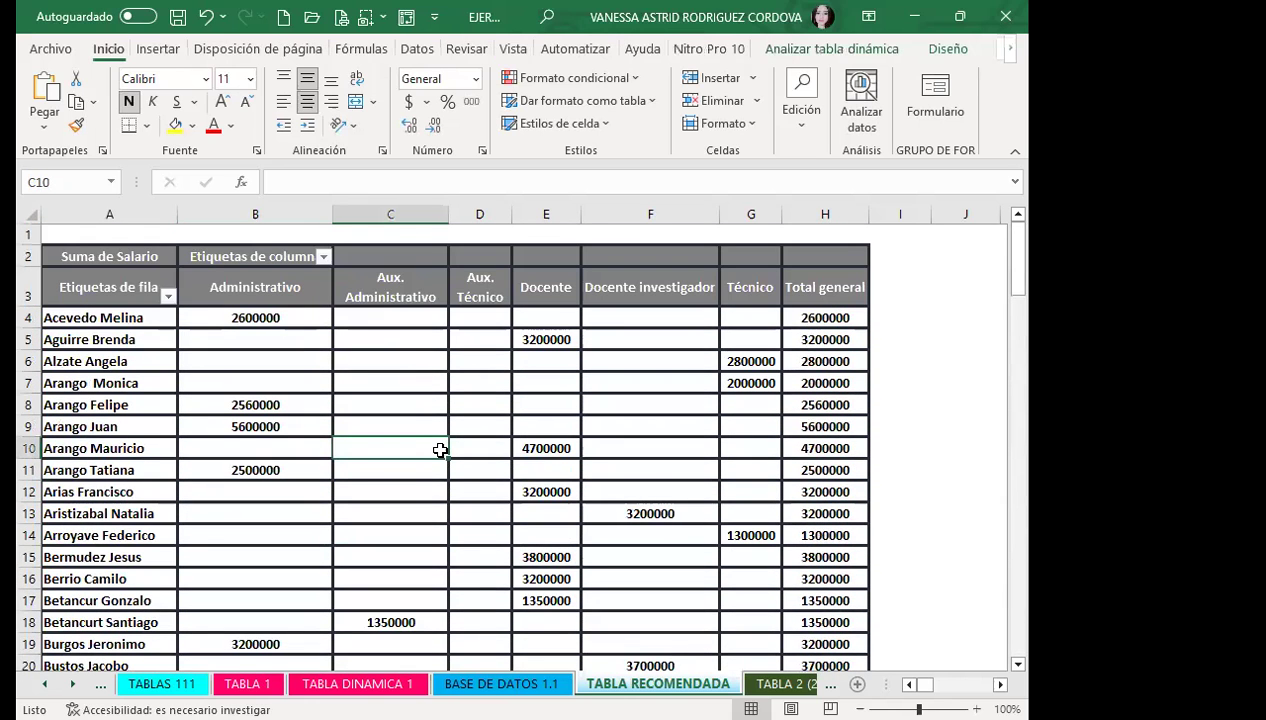
{"action": "left_click", "coordinate": [651, 402]}
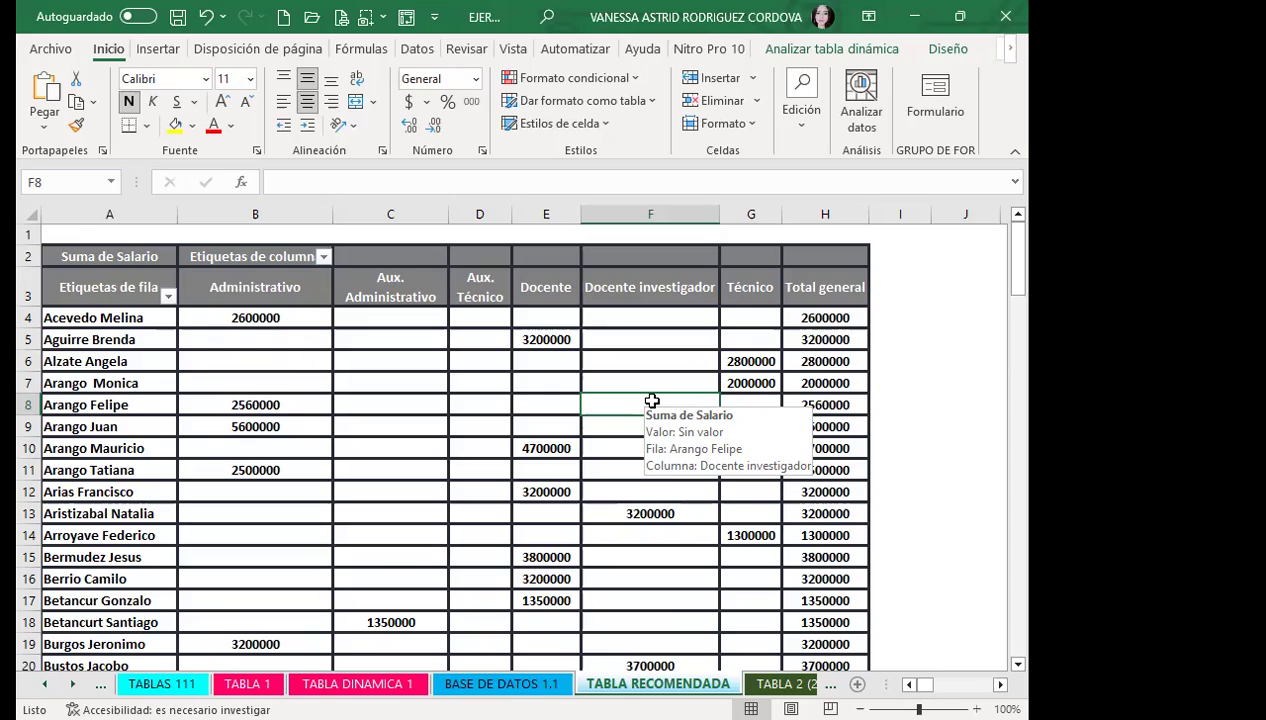
{"action": "scroll", "coordinate": [322, 461], "scroll_direction": "down", "scroll_amount": 1}
{"action": "scroll", "coordinate": [415, 483], "scroll_direction": "down", "scroll_amount": 1}
{"action": "scroll", "coordinate": [543, 526], "scroll_direction": "down", "scroll_amount": 1}
{"action": "scroll", "coordinate": [548, 544], "scroll_direction": "down", "scroll_amount": 2}
{"action": "scroll", "coordinate": [490, 553], "scroll_direction": "down", "scroll_amount": 2}
{"action": "scroll", "coordinate": [494, 559], "scroll_direction": "down", "scroll_amount": 1}
{"action": "scroll", "coordinate": [545, 531], "scroll_direction": "down", "scroll_amount": 1}
{"action": "scroll", "coordinate": [555, 501], "scroll_direction": "up", "scroll_amount": 4}
{"action": "scroll", "coordinate": [555, 501], "scroll_direction": "up", "scroll_amount": 4}
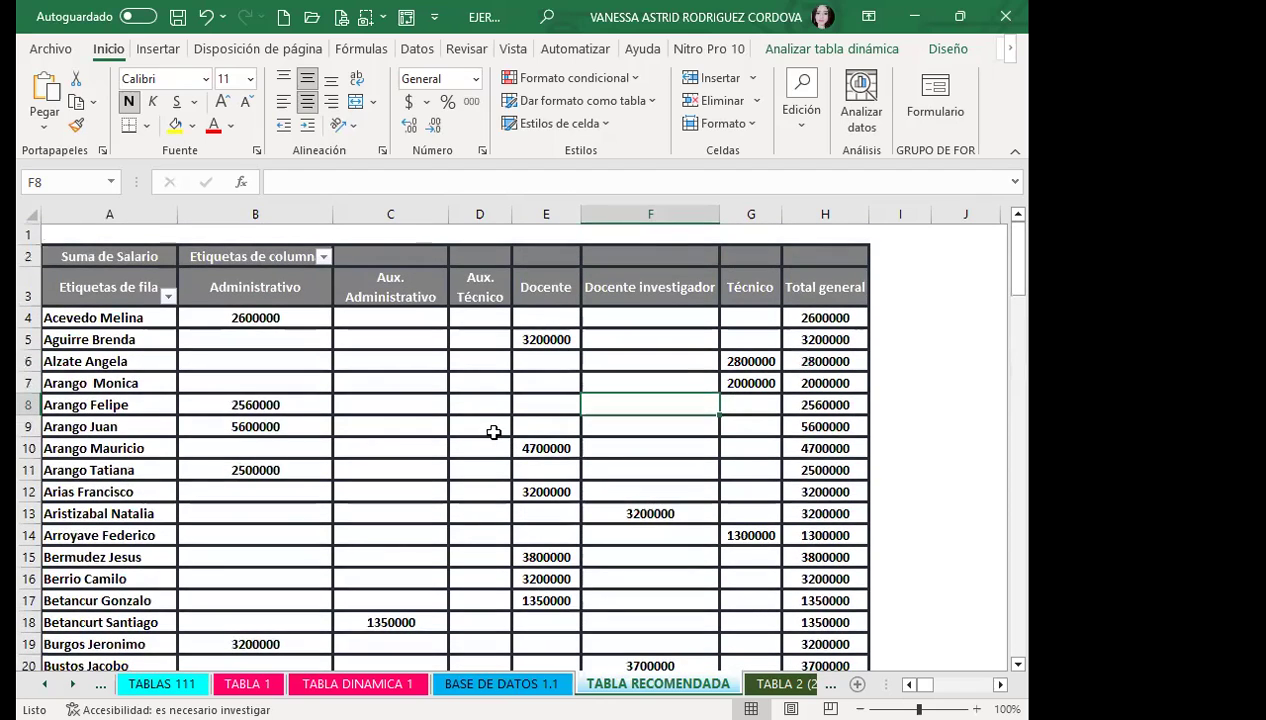
{"action": "mouse_move", "coordinate": [476, 426]}
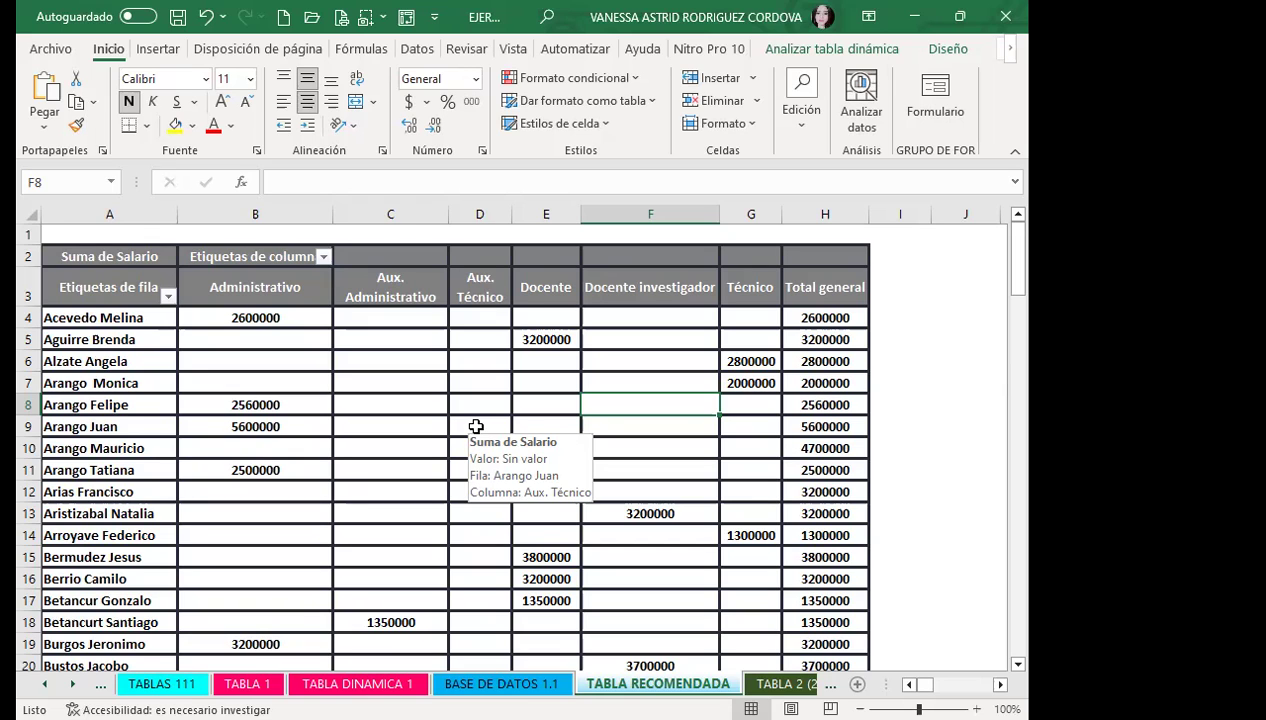
{"action": "left_click", "coordinate": [785, 684]}
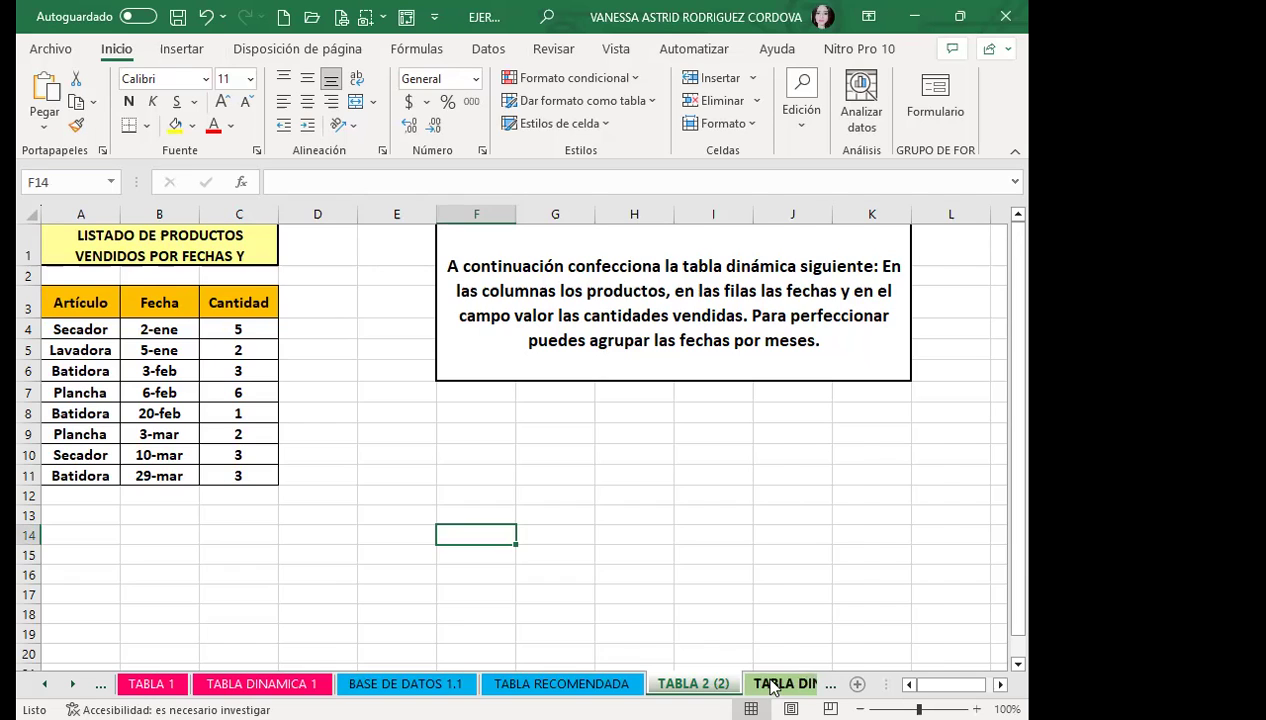
- Flip past TABLA DINAMICA 2 (2) with Ctrl+PgDn/PgUp to reach OTRAS FORMAS DE CREAR TABLAS
{"action": "key", "text": "ctrl+Page_Down"}
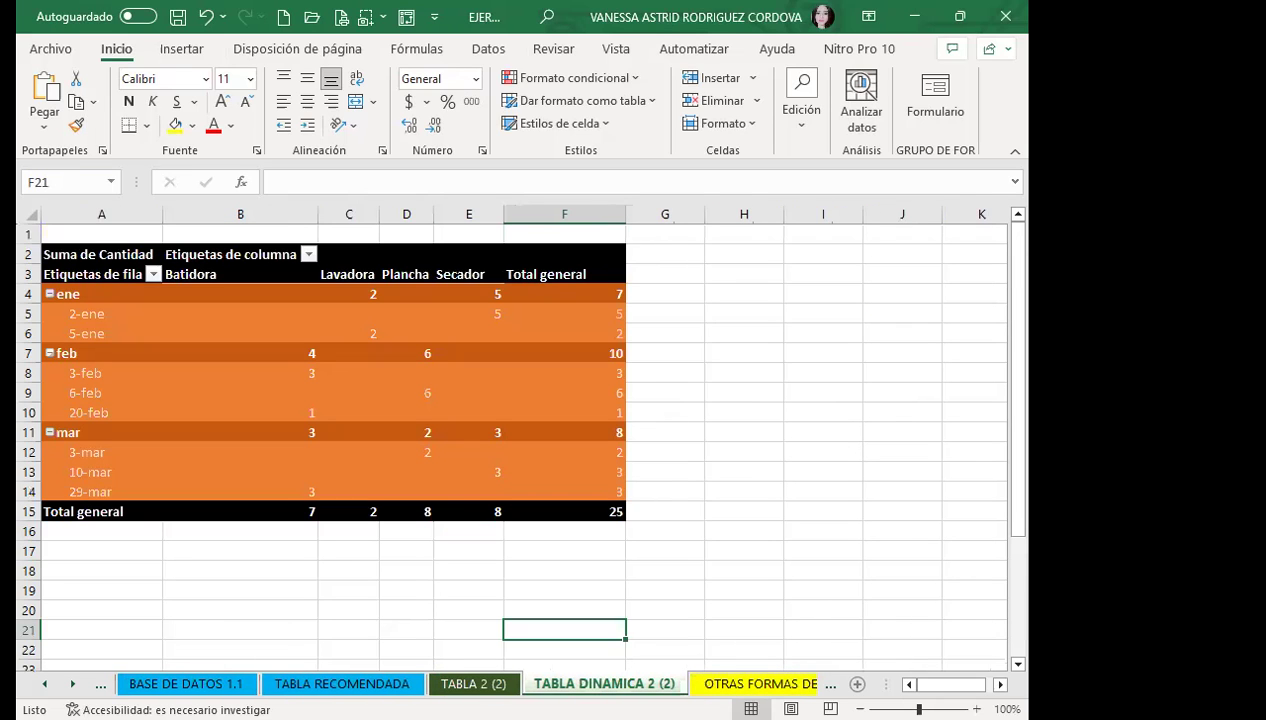
{"action": "key", "text": "ctrl+Page_Up"}
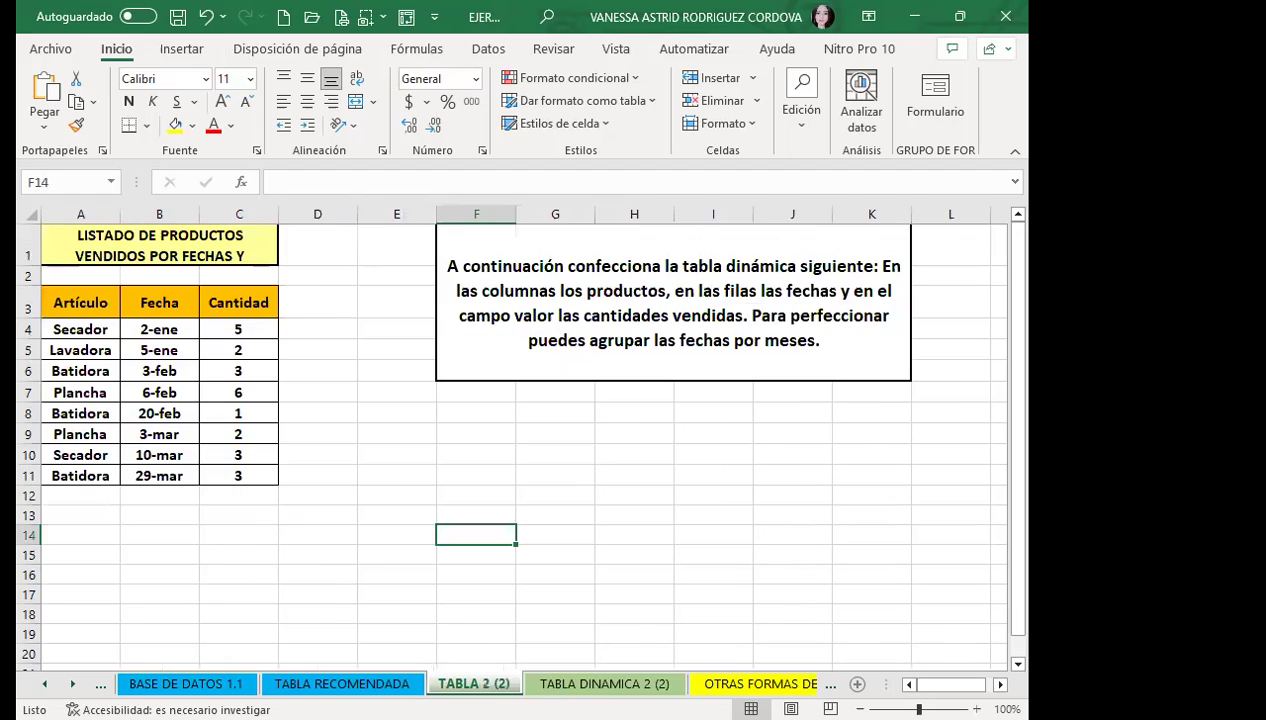
{"action": "key", "text": "ctrl+Page_Down"}
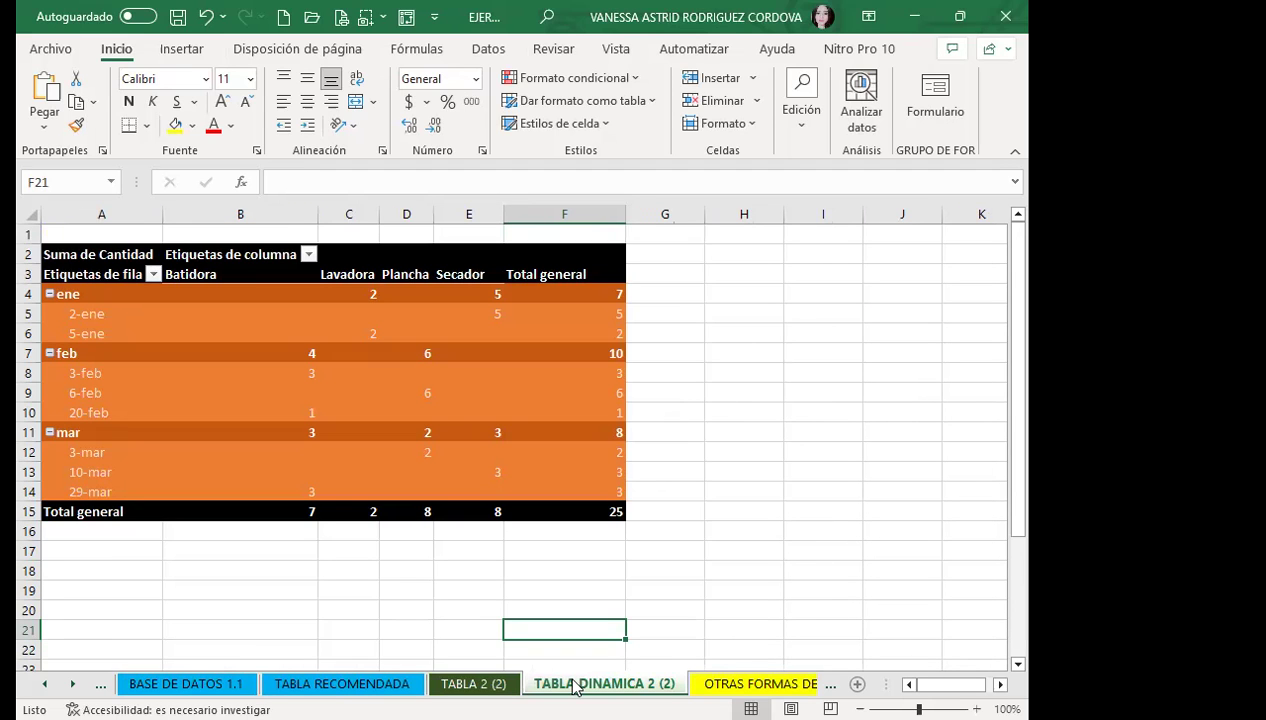
{"action": "key", "text": "ctrl+Page_Down"}
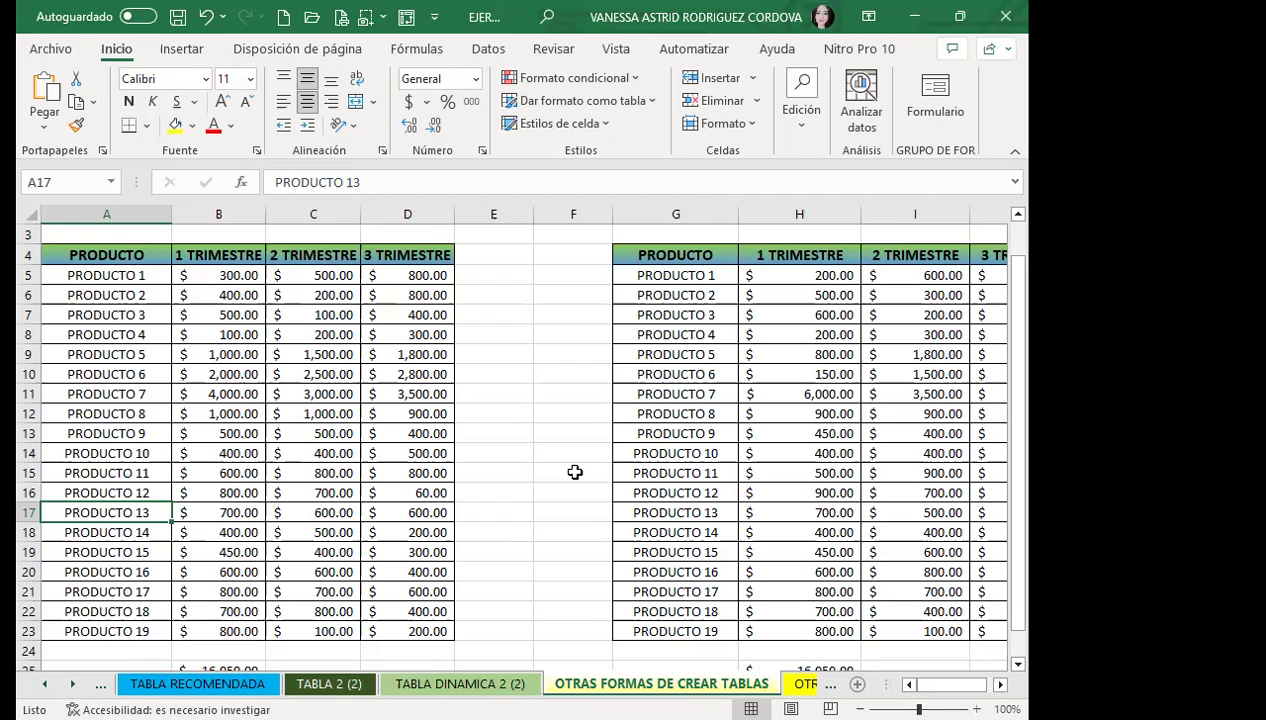
- Review the NORTE (COLOR)–SUR (COLOR) relationship under Datos > Relaciones, then select cell D7
{"action": "left_click", "coordinate": [487, 49]}
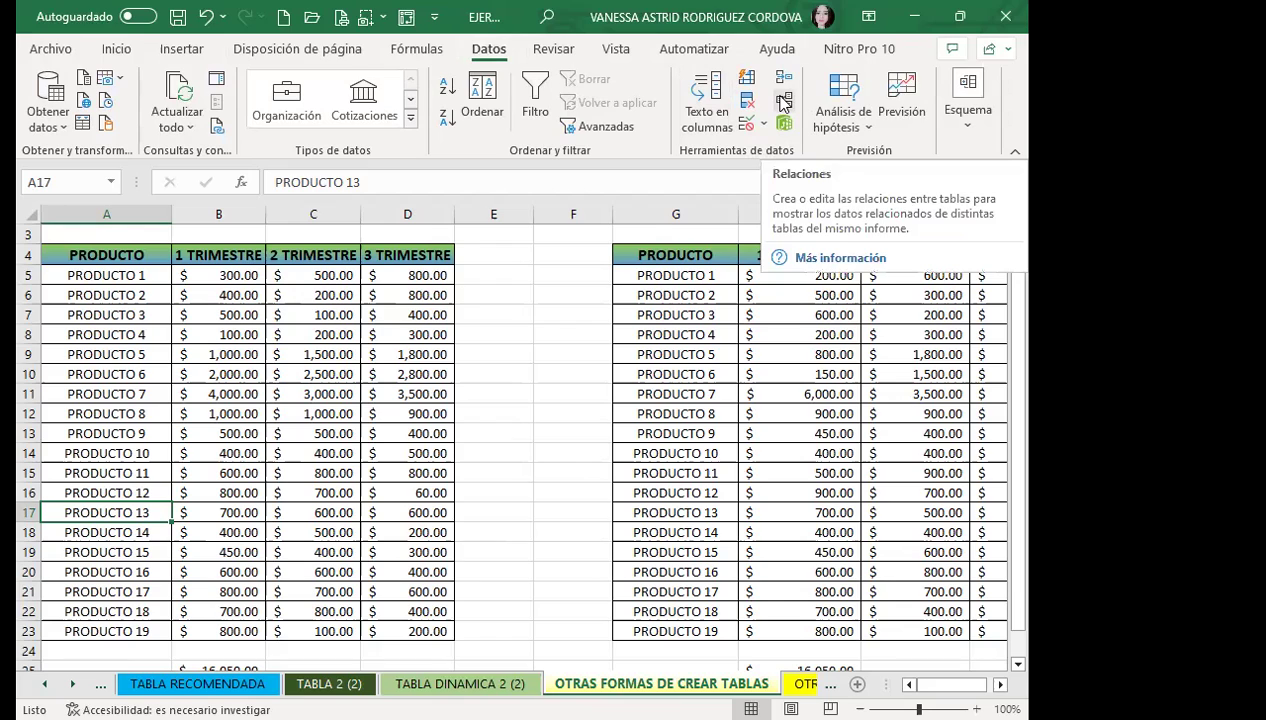
{"action": "left_click", "coordinate": [784, 104]}
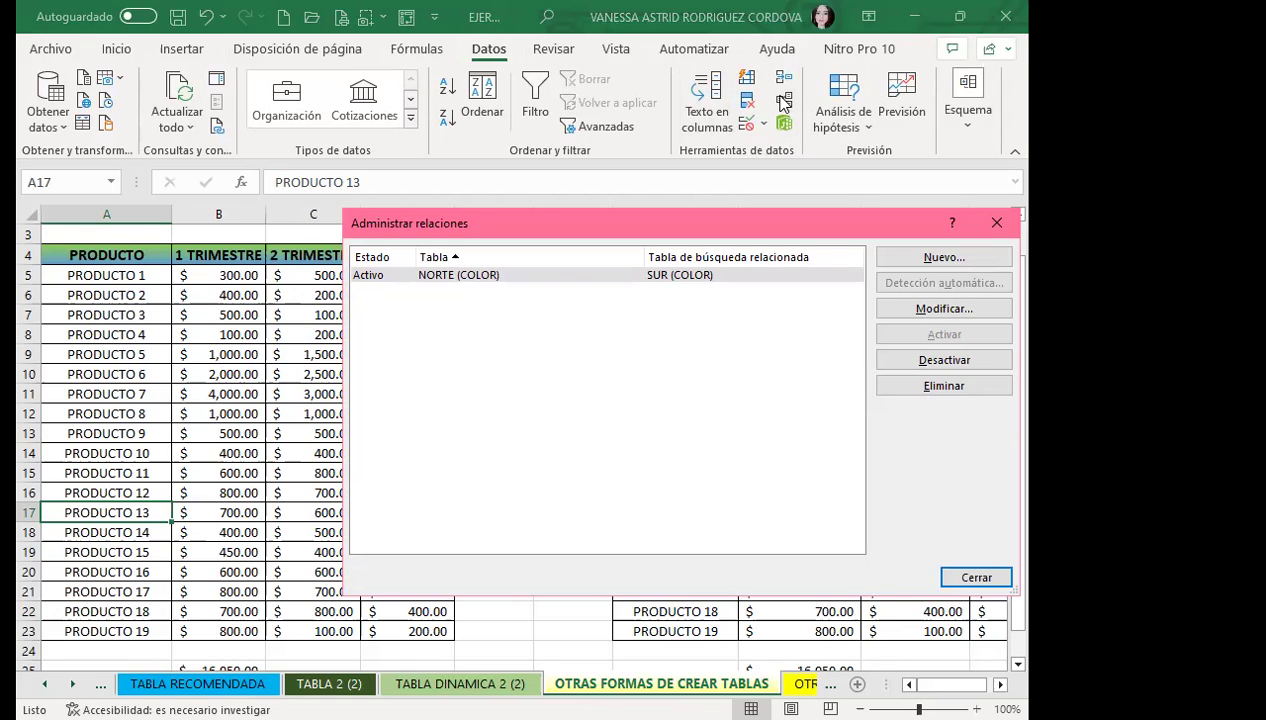
{"action": "left_click", "coordinate": [996, 223]}
{"action": "left_click", "coordinate": [383, 315]}
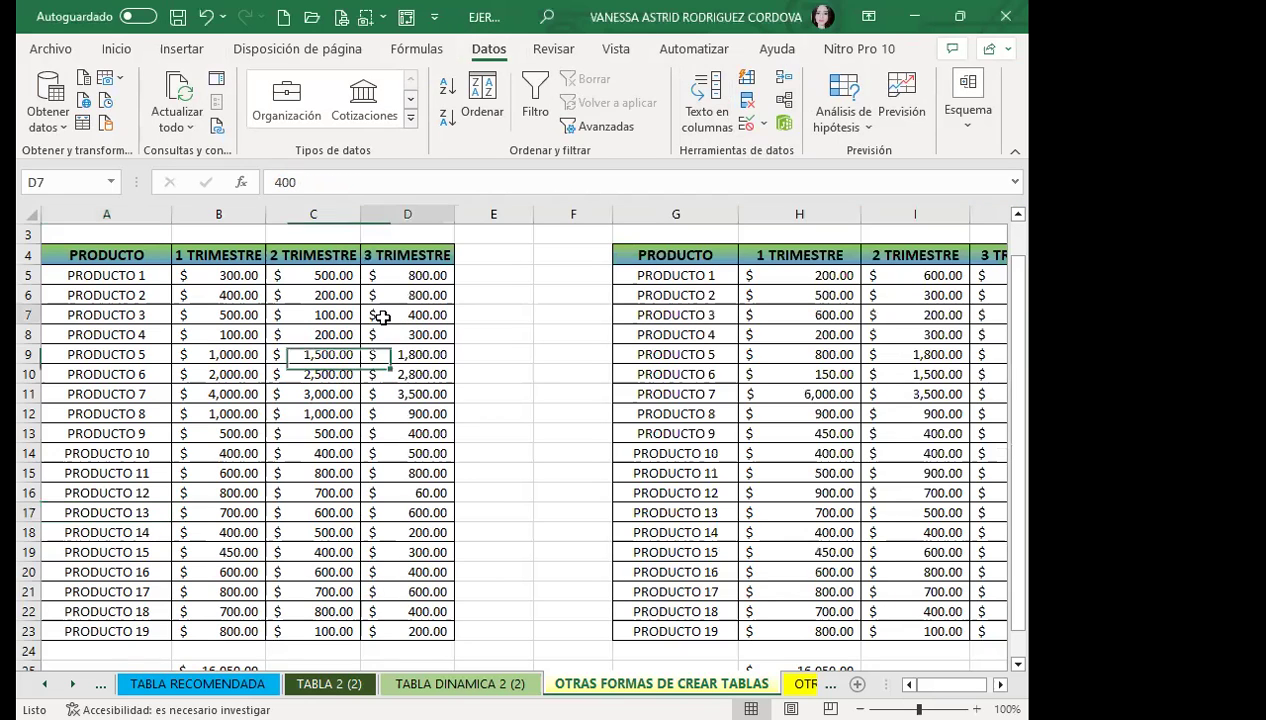
{"action": "left_click", "coordinate": [141, 260]}
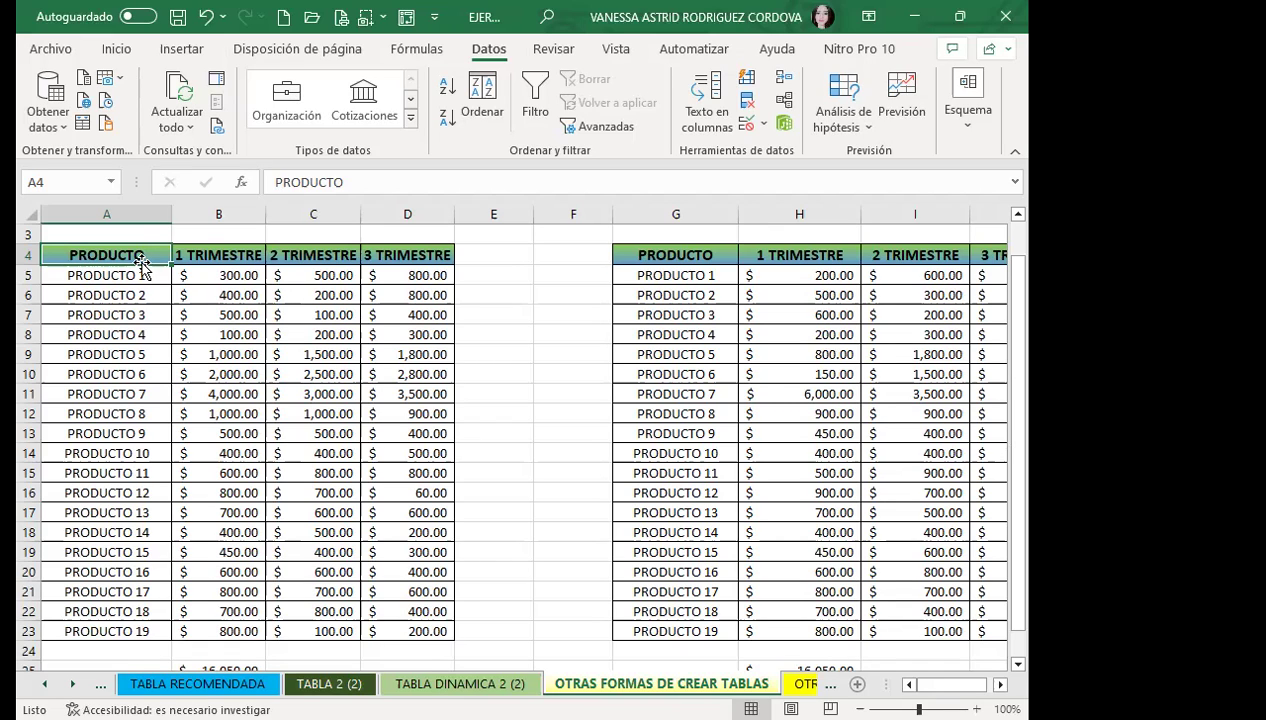
{"action": "left_click", "coordinate": [252, 335]}
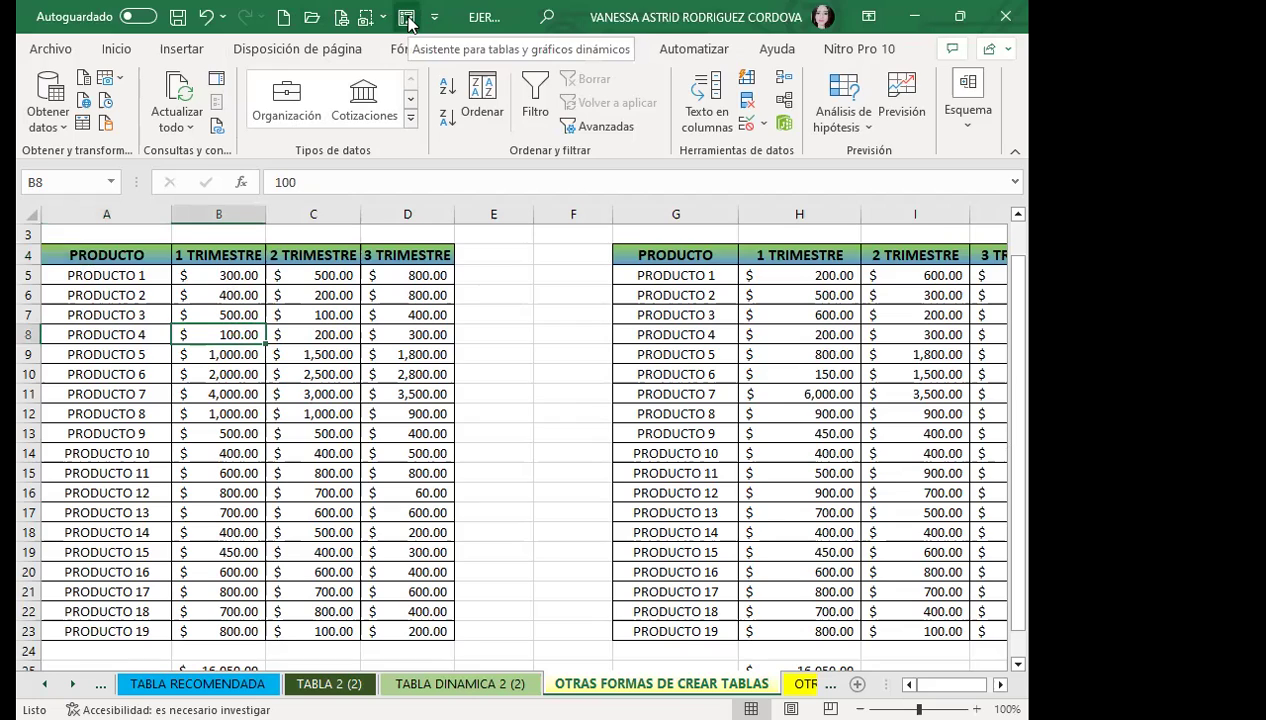
- Start the PivotTable wizard using Rangos de consolidación múltiples with a single page field
{"action": "left_click", "coordinate": [407, 18]}
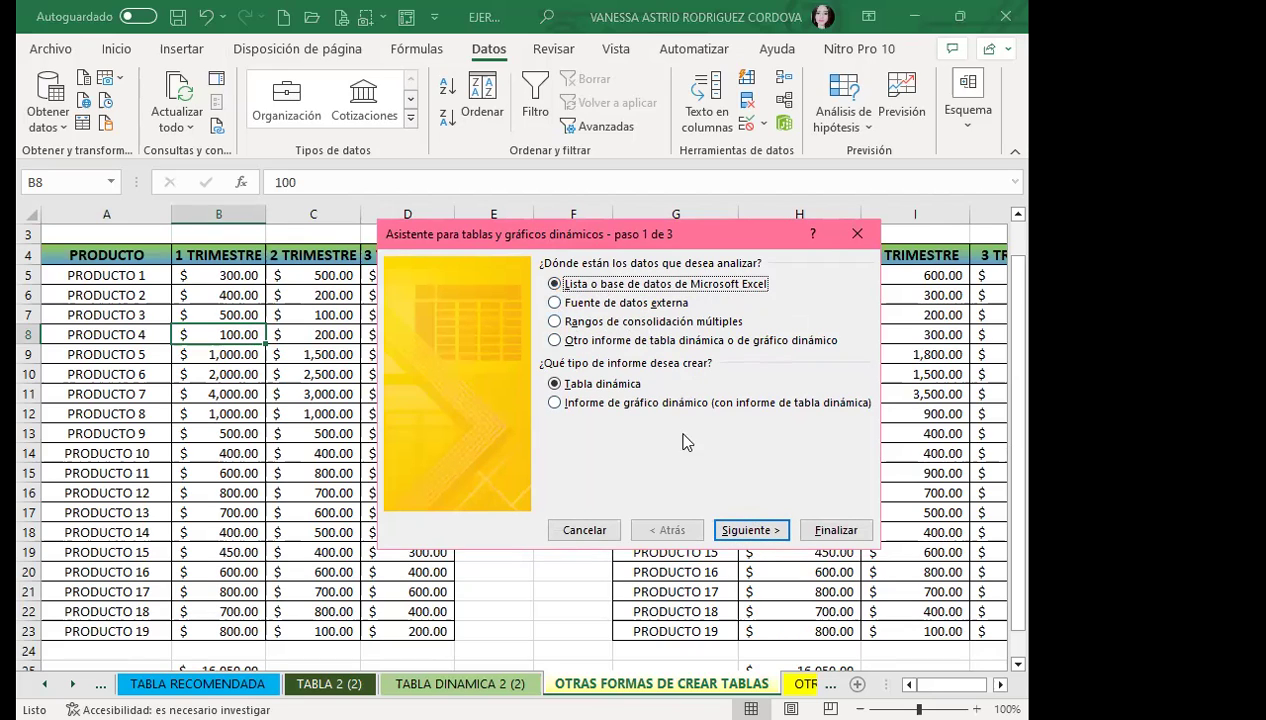
{"action": "left_click", "coordinate": [556, 323]}
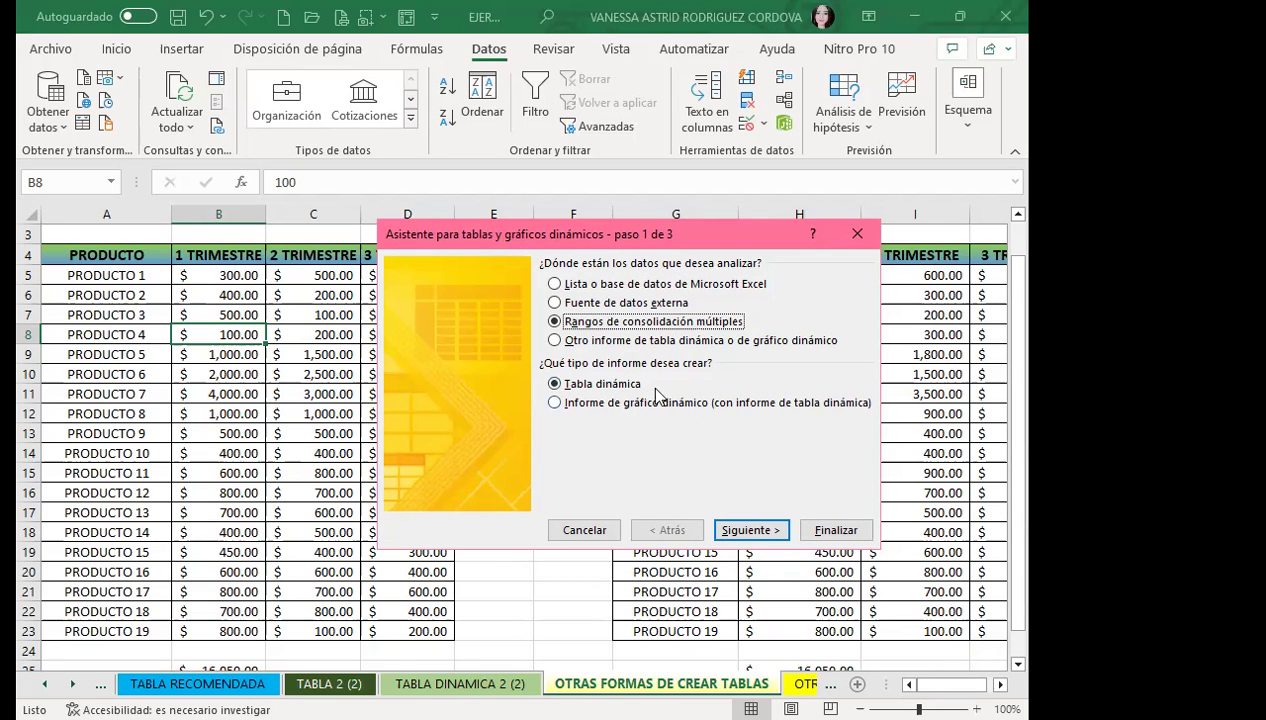
{"action": "left_click", "coordinate": [752, 530]}
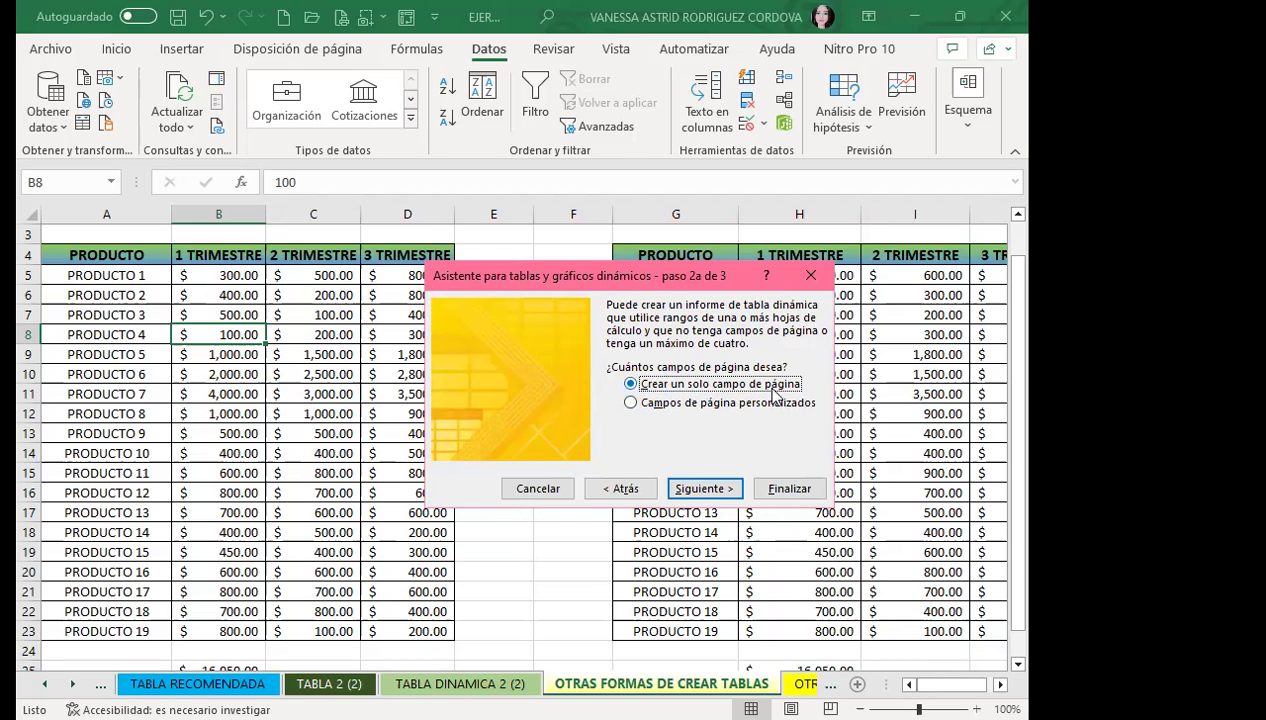
- Add the consolidation ranges A4:D23 and G4:J23 and advance to the wizard's destination step
{"action": "left_click", "coordinate": [695, 487]}
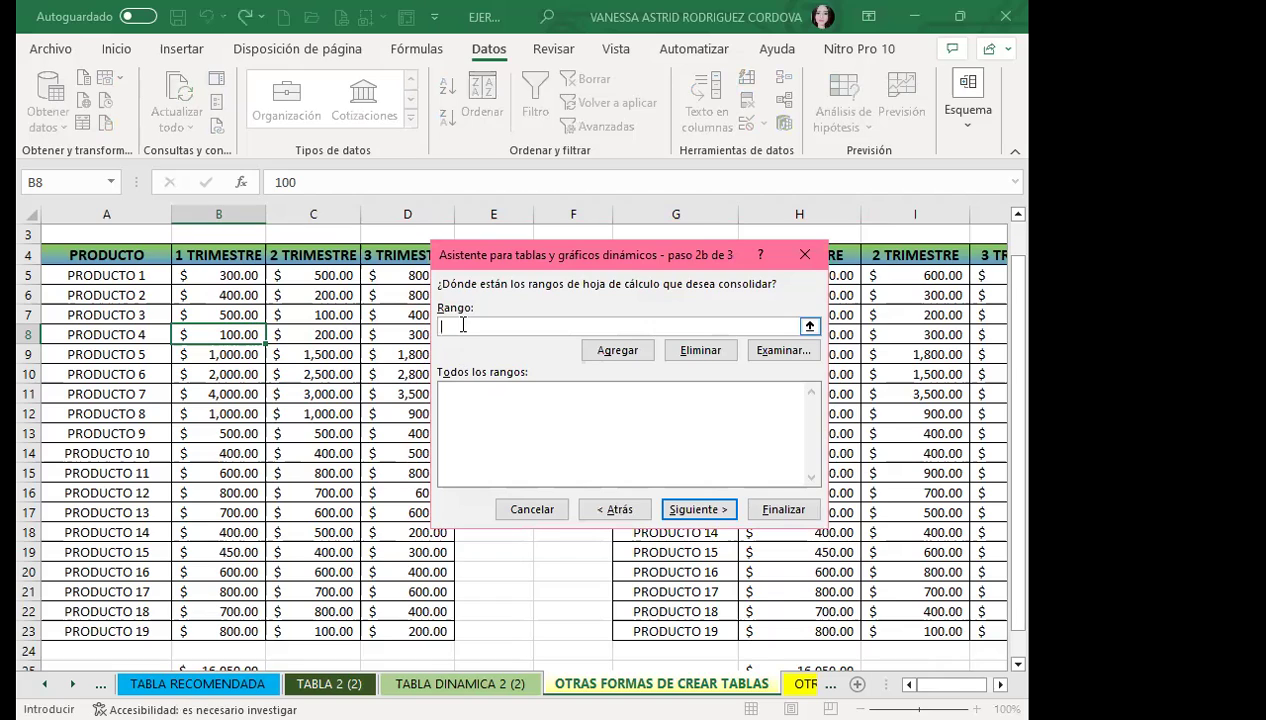
{"action": "left_click", "coordinate": [72, 250]}
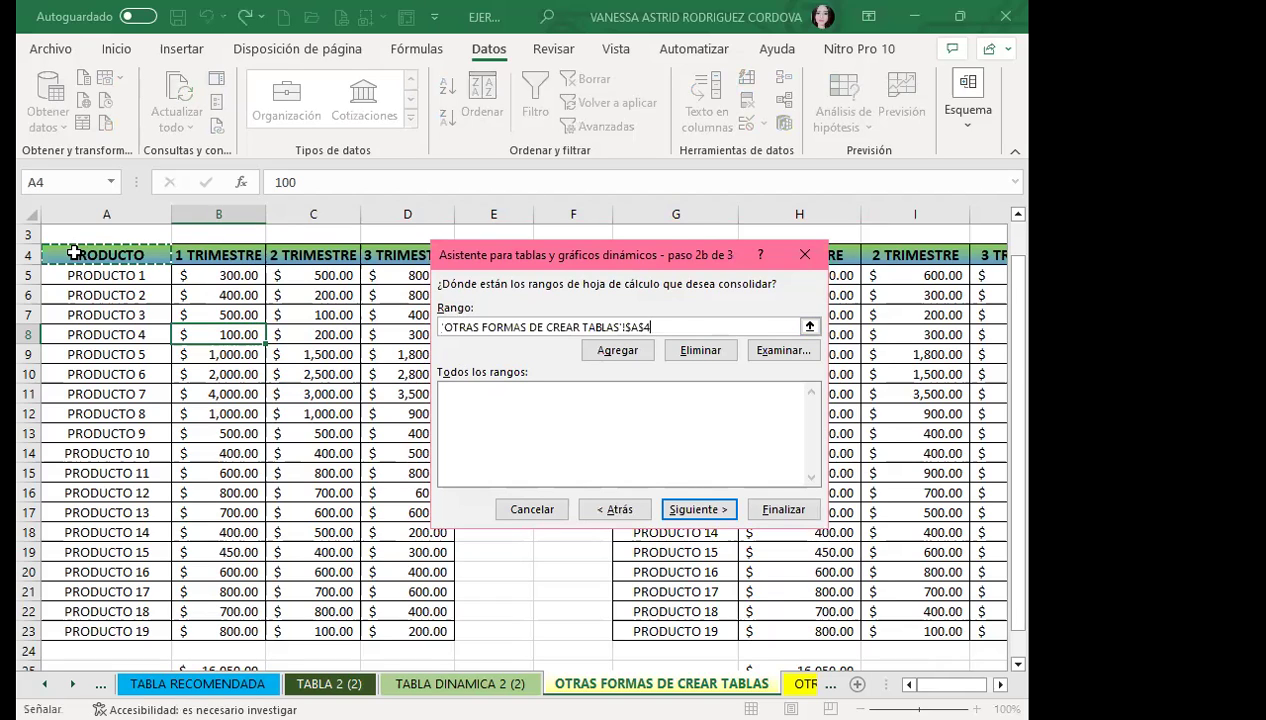
{"action": "left_click", "coordinate": [438, 631], "text": "shift"}
{"action": "scroll", "coordinate": [330, 505], "scroll_direction": "down", "scroll_amount": 1}
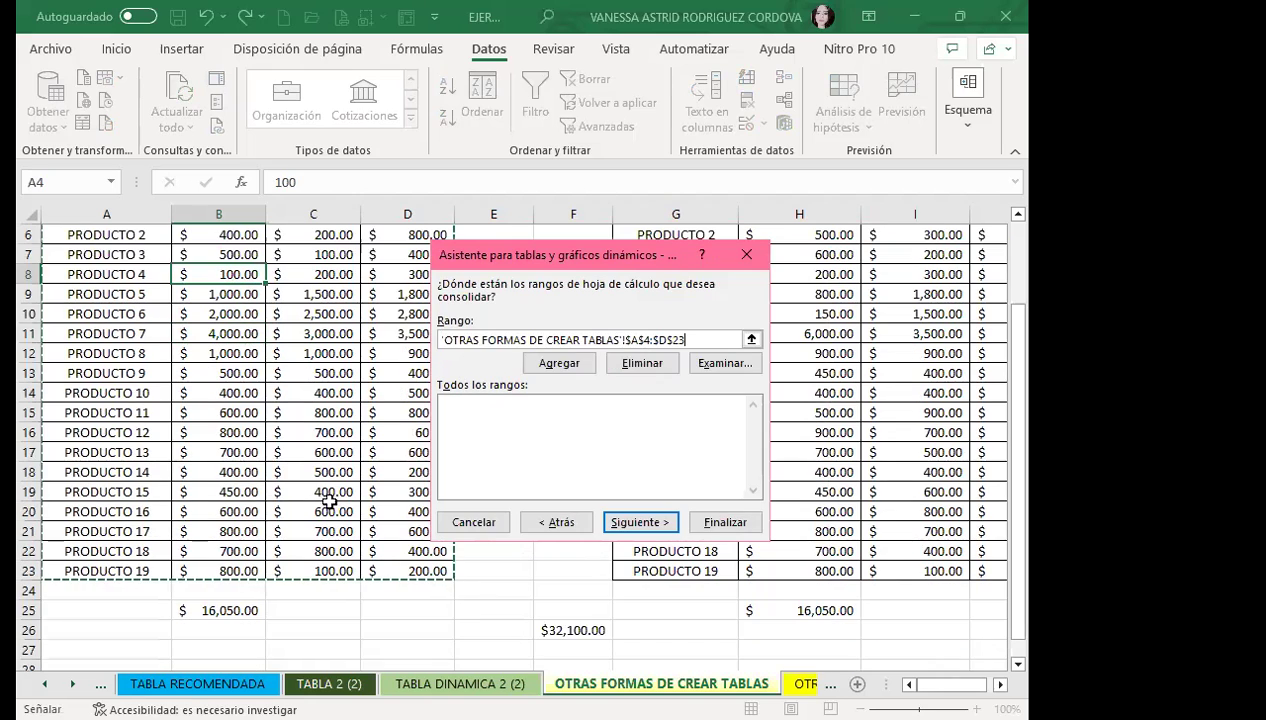
{"action": "left_click", "coordinate": [556, 364]}
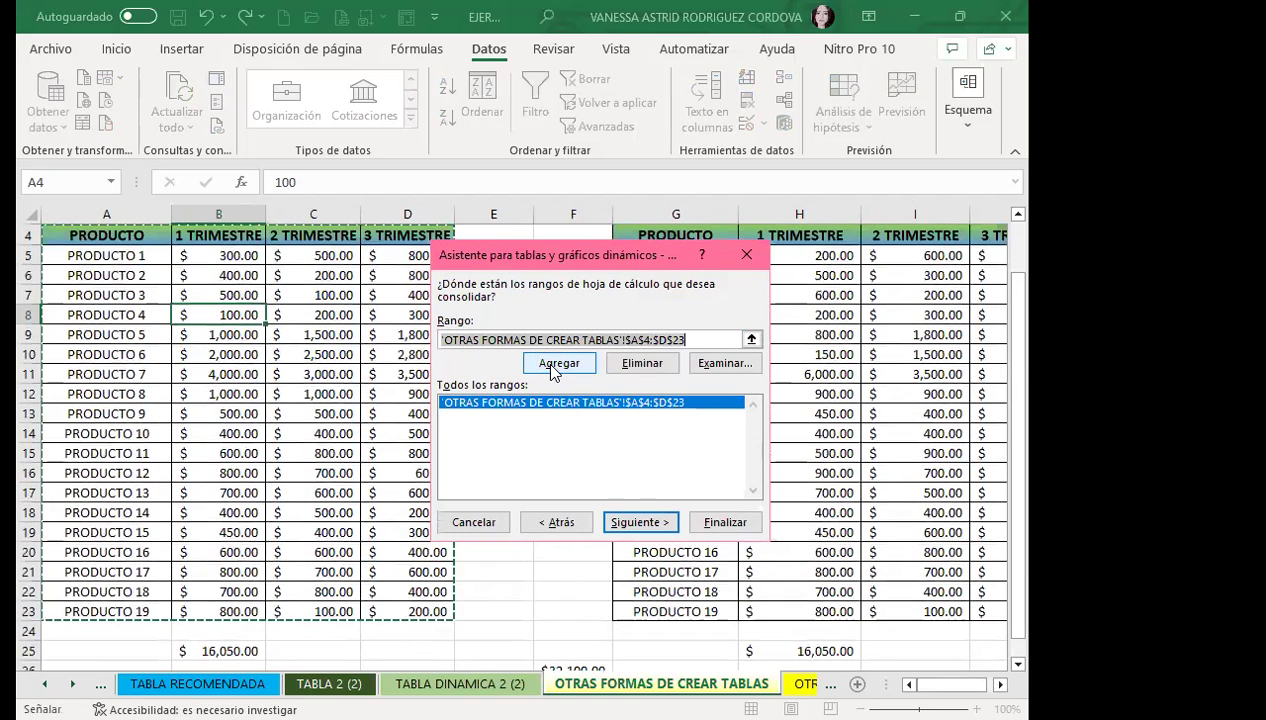
{"action": "left_click", "coordinate": [556, 364]}
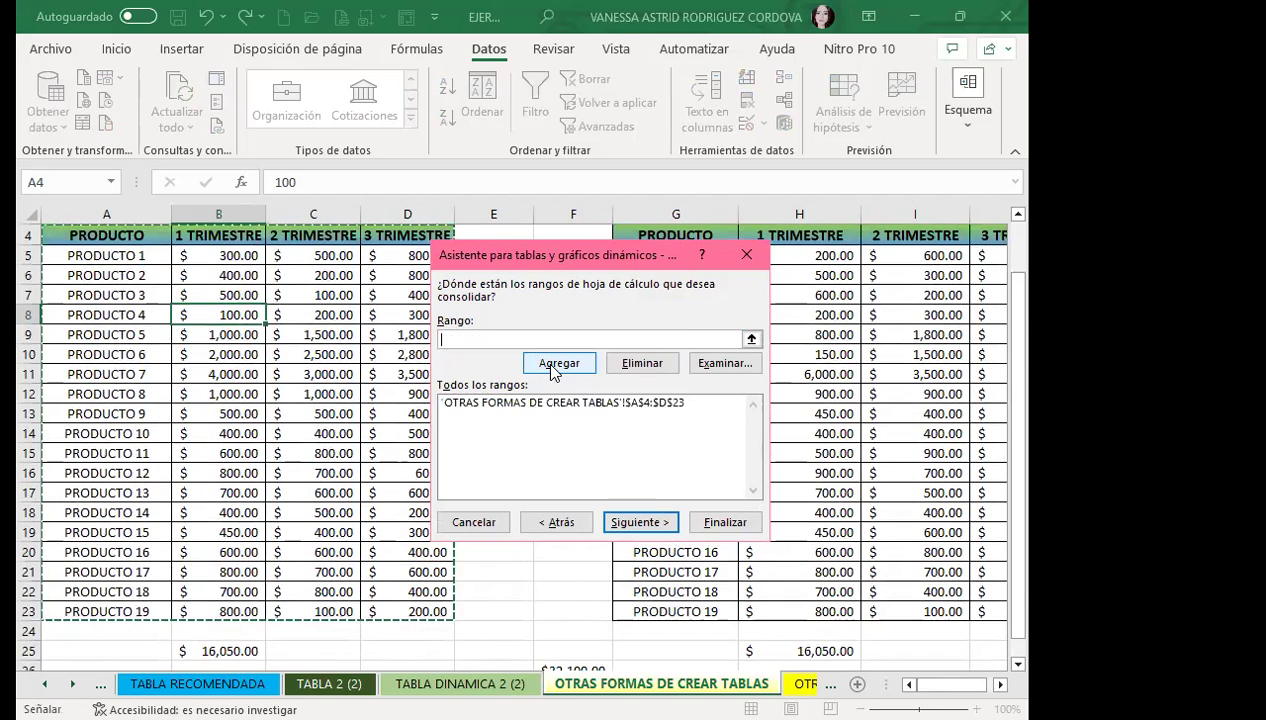
{"action": "left_click", "coordinate": [663, 228]}
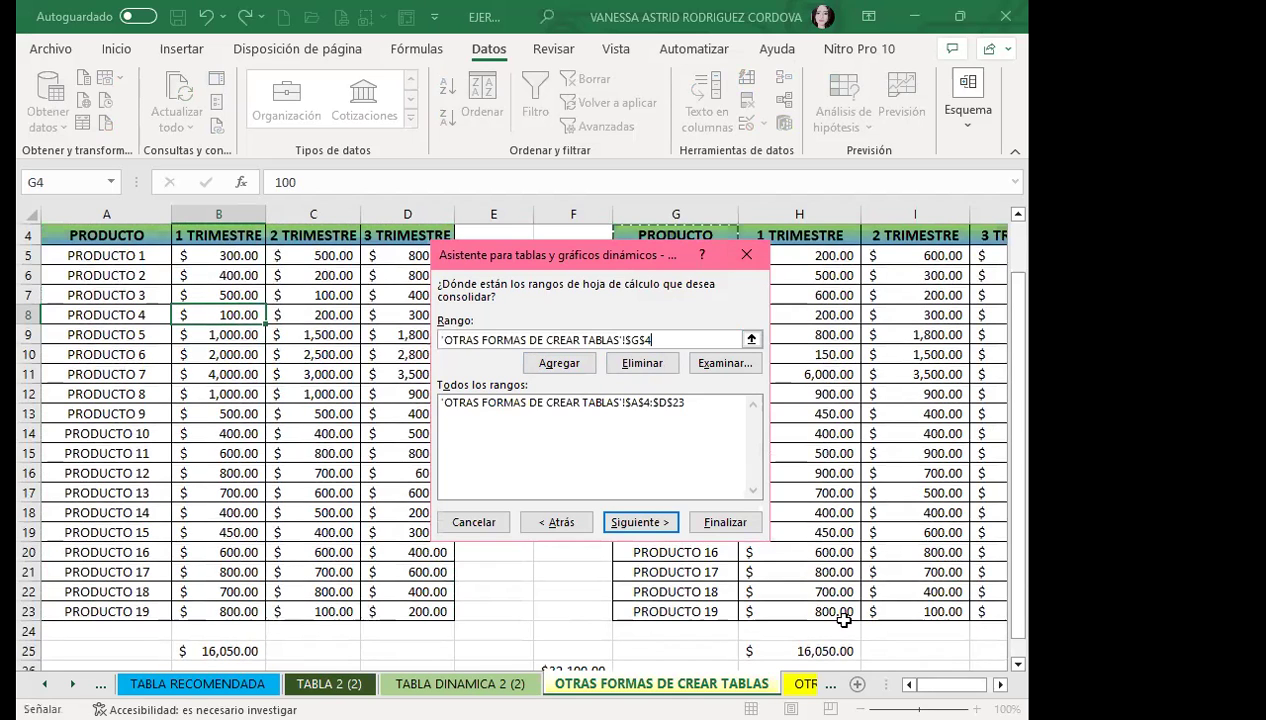
{"action": "left_click_drag", "start_coordinate": [835, 613], "coordinate": [841, 607]}
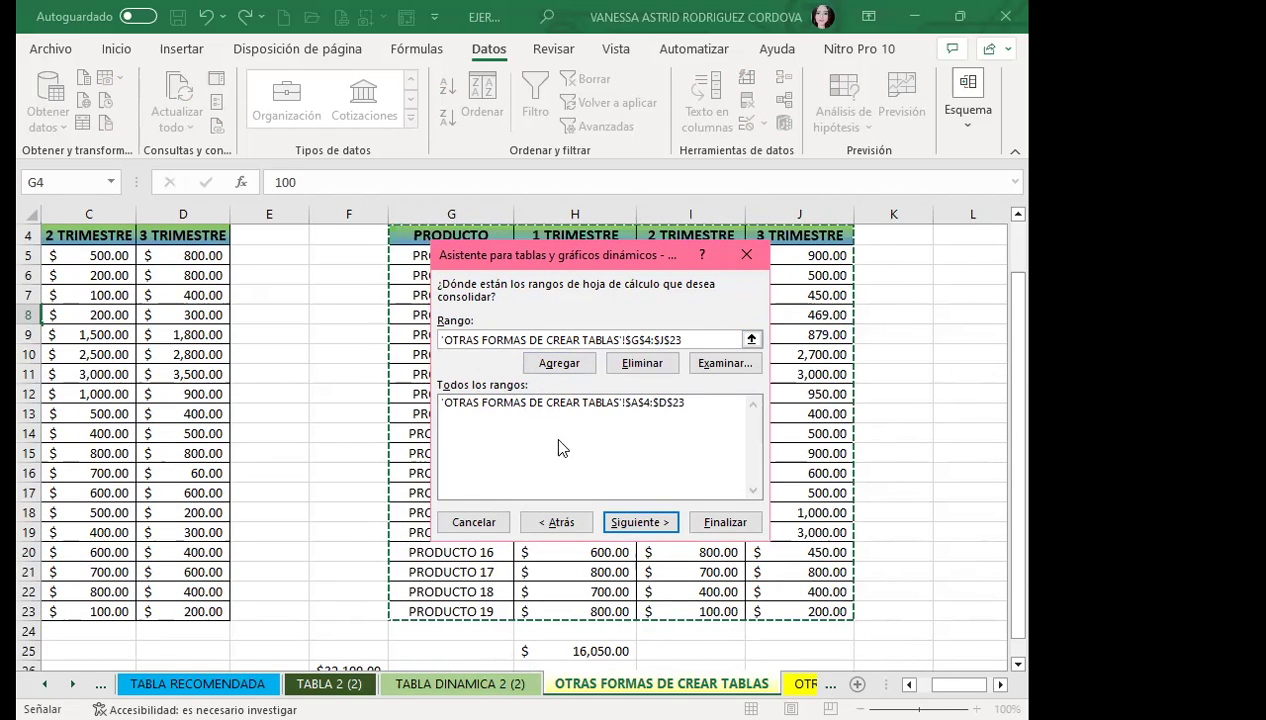
{"action": "left_click", "coordinate": [624, 514]}
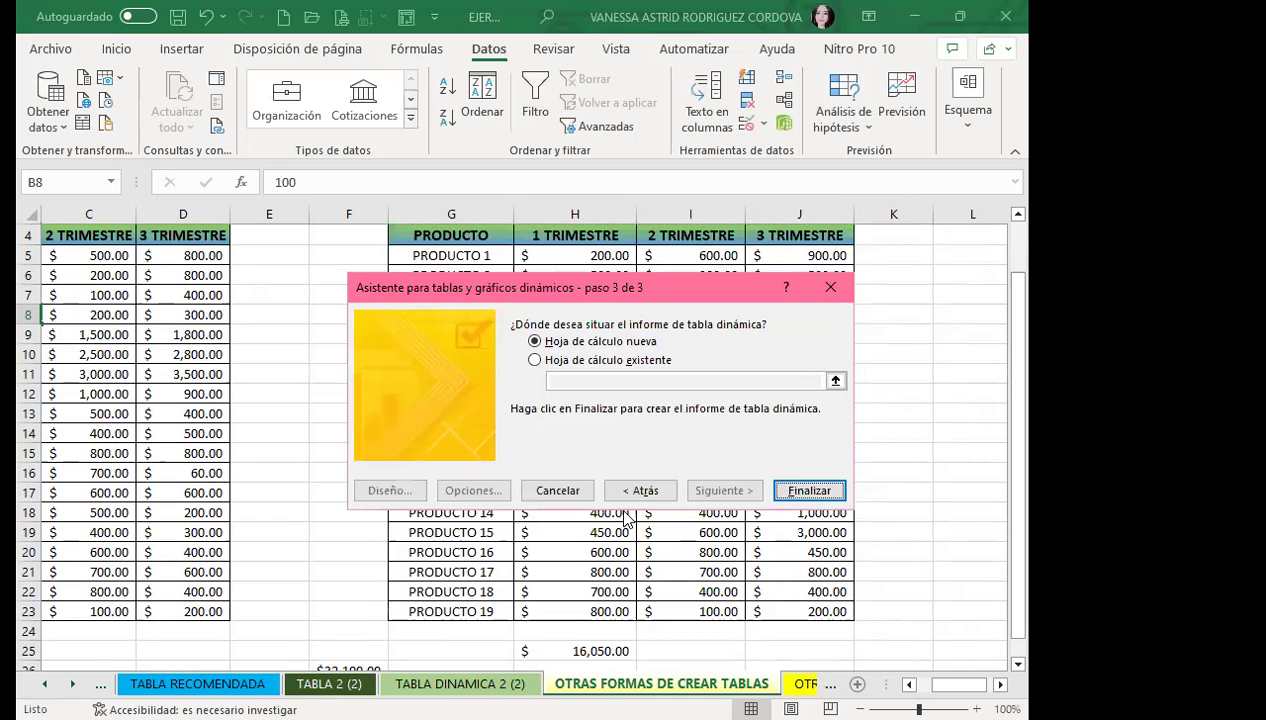
- Place the consolidated pivot table on the existing OTRAS FORMAS sheet at B3 and finish
{"action": "left_click", "coordinate": [534, 360]}
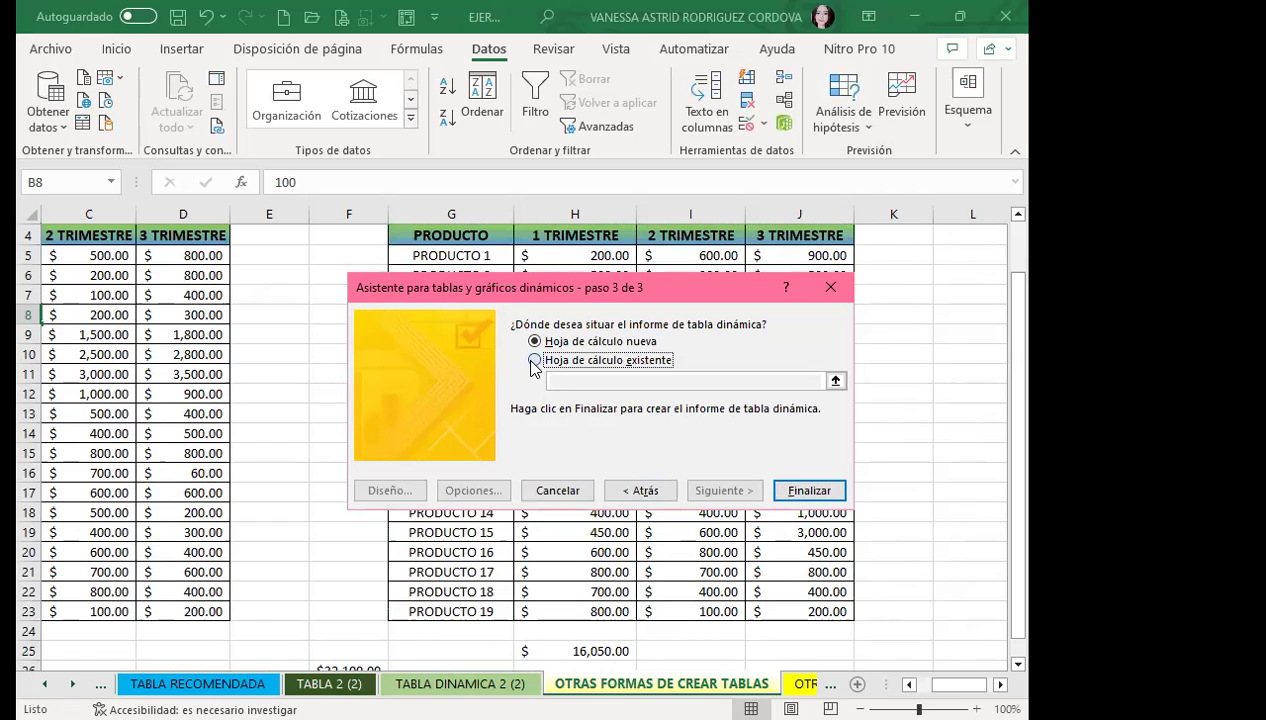
{"action": "left_click", "coordinate": [553, 379]}
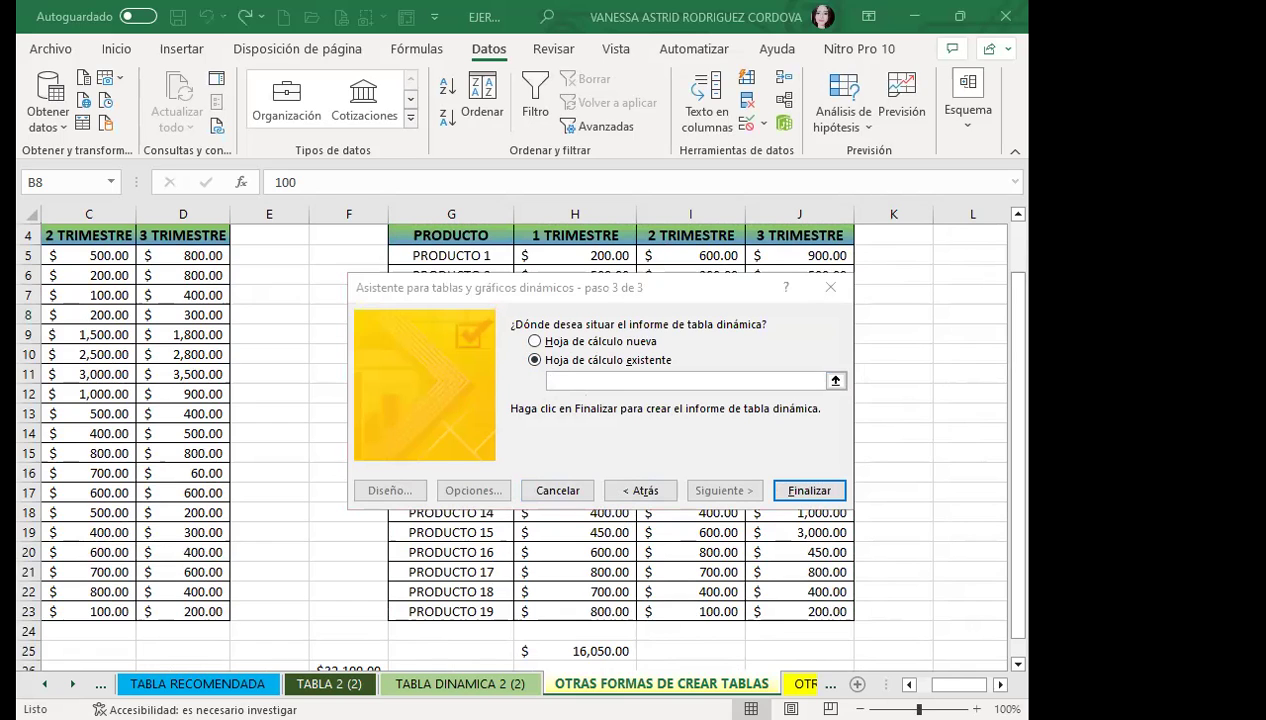
{"action": "left_click", "coordinate": [803, 683]}
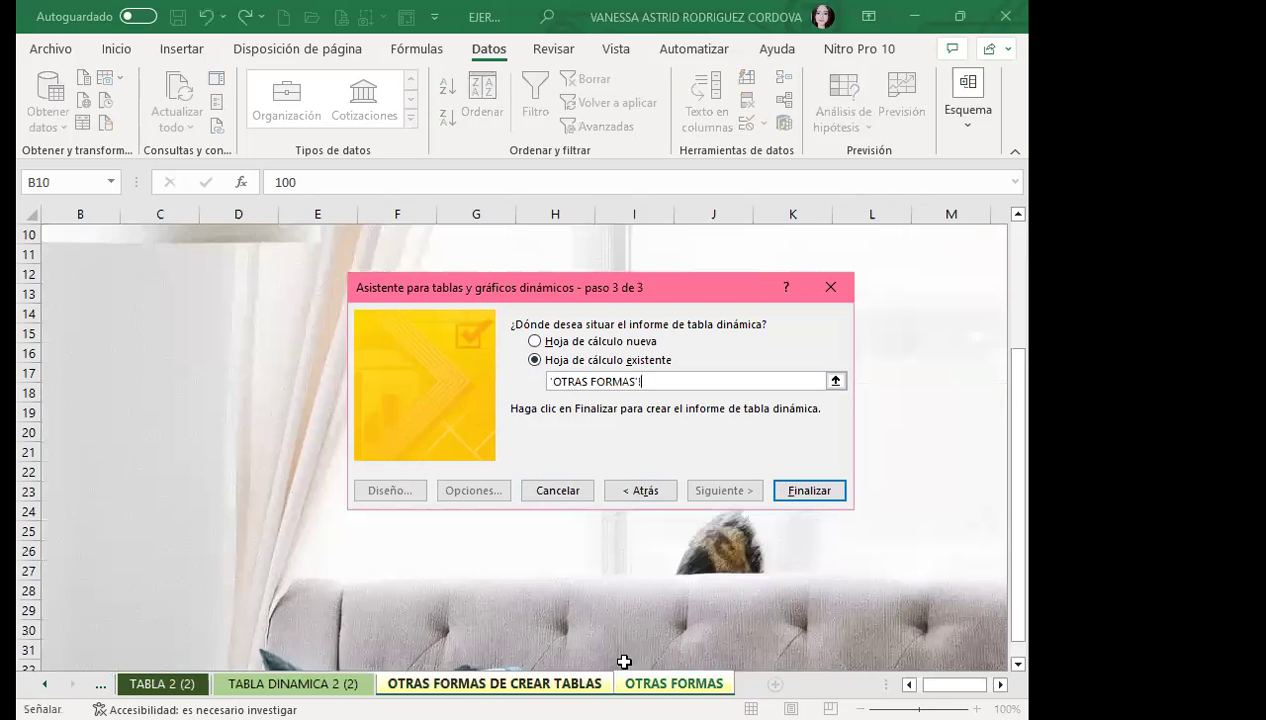
{"action": "scroll", "coordinate": [90, 286], "scroll_direction": "up", "scroll_amount": 3}
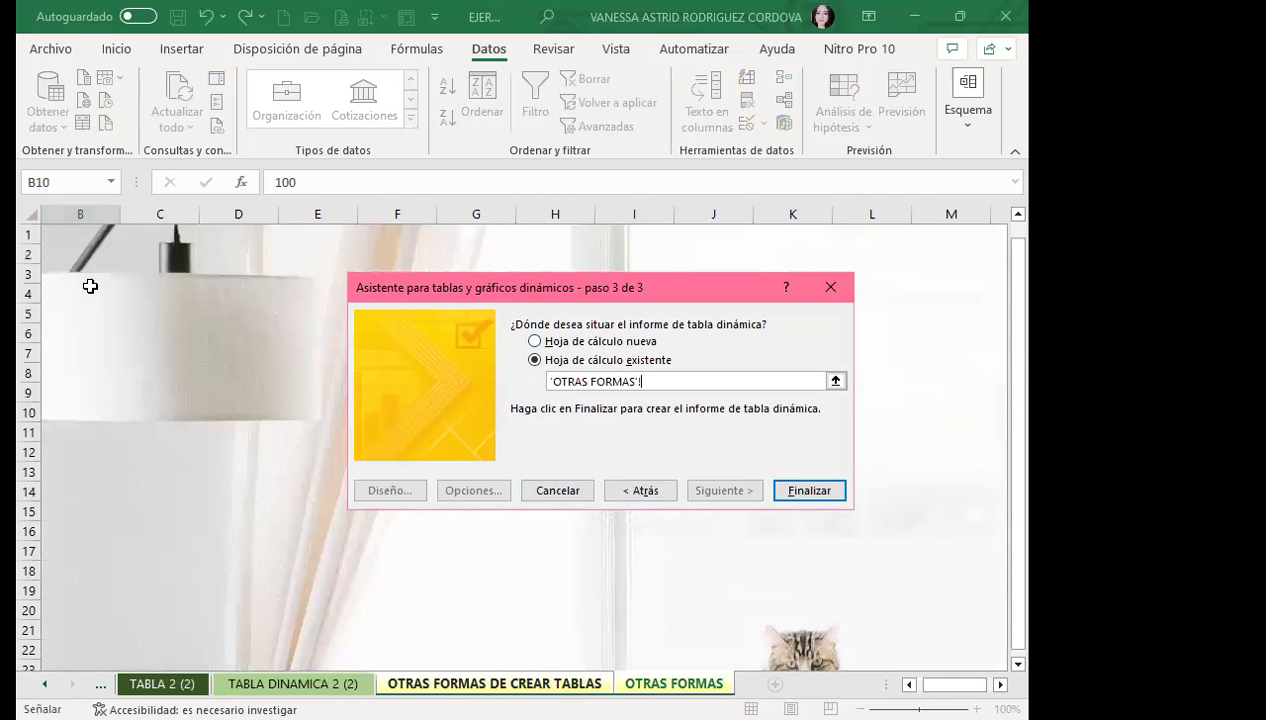
{"action": "left_click", "coordinate": [62, 274]}
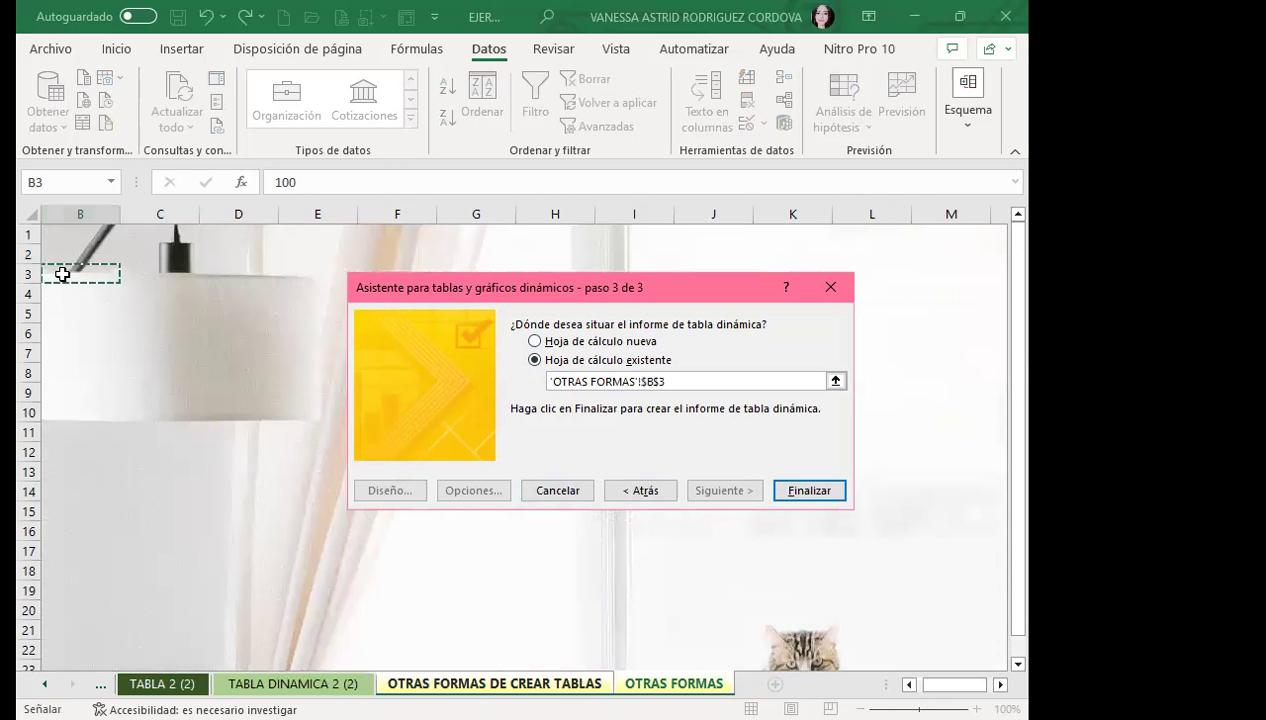
{"action": "left_click", "coordinate": [809, 491]}
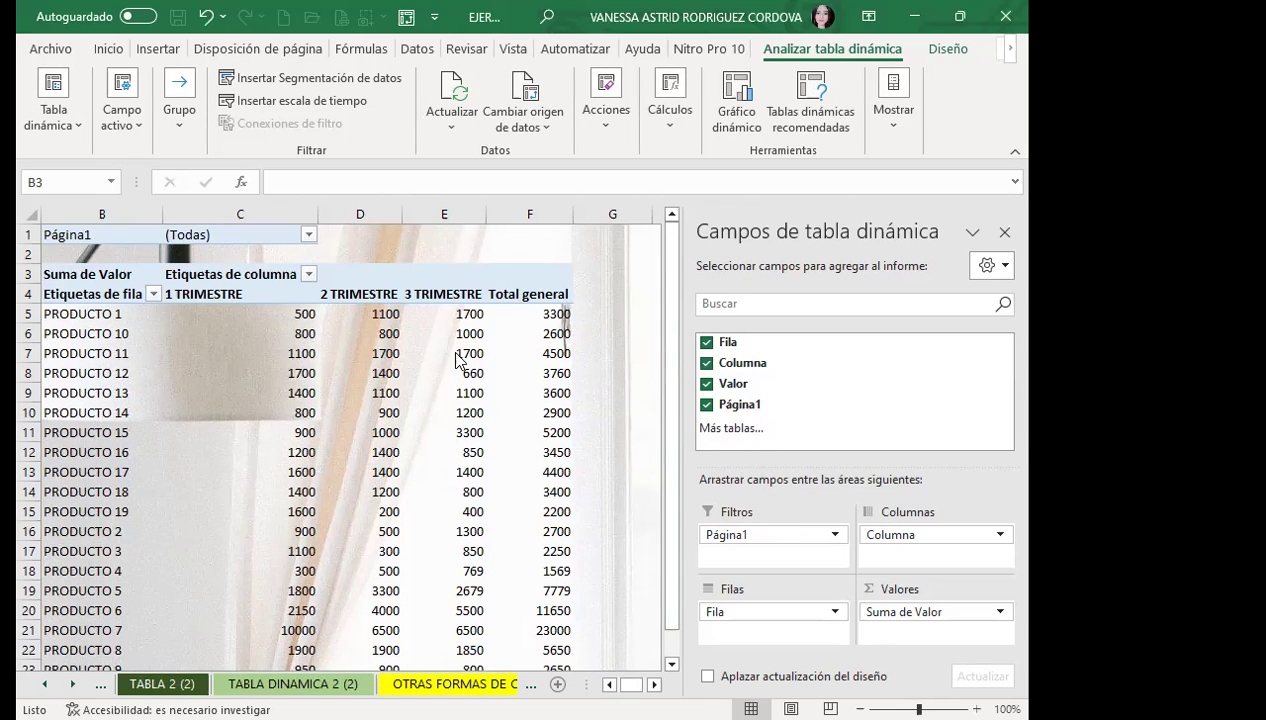
{"action": "left_click", "coordinate": [607, 330]}
{"action": "left_click", "coordinate": [488, 278]}
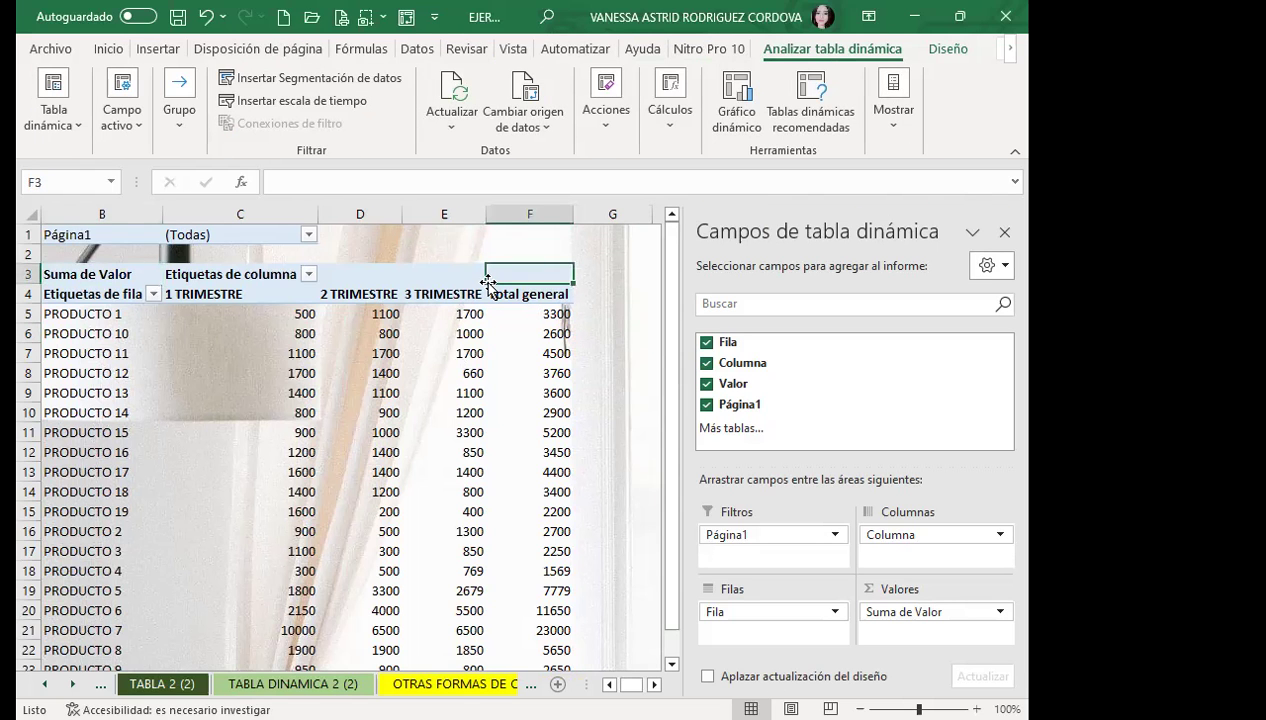
{"action": "left_click", "coordinate": [614, 347]}
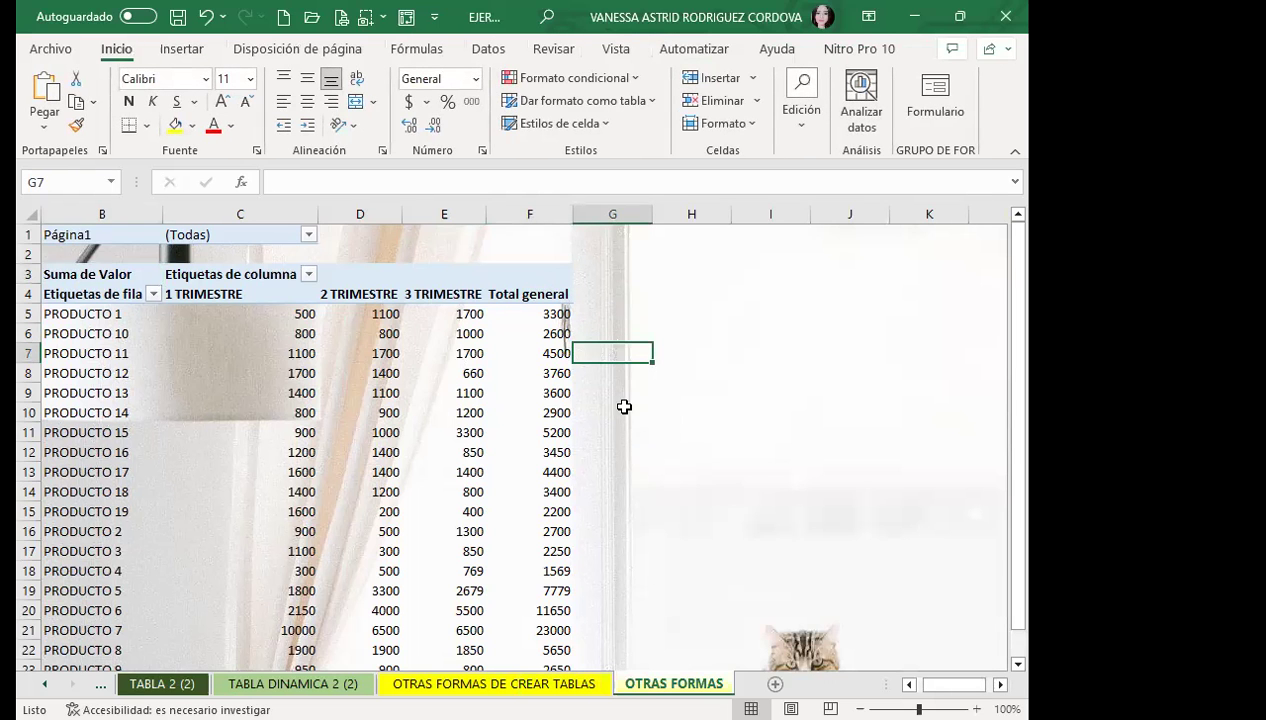
{"action": "scroll", "coordinate": [622, 440], "scroll_direction": "down", "scroll_amount": 3}
{"action": "scroll", "coordinate": [622, 464], "scroll_direction": "down", "scroll_amount": 1}
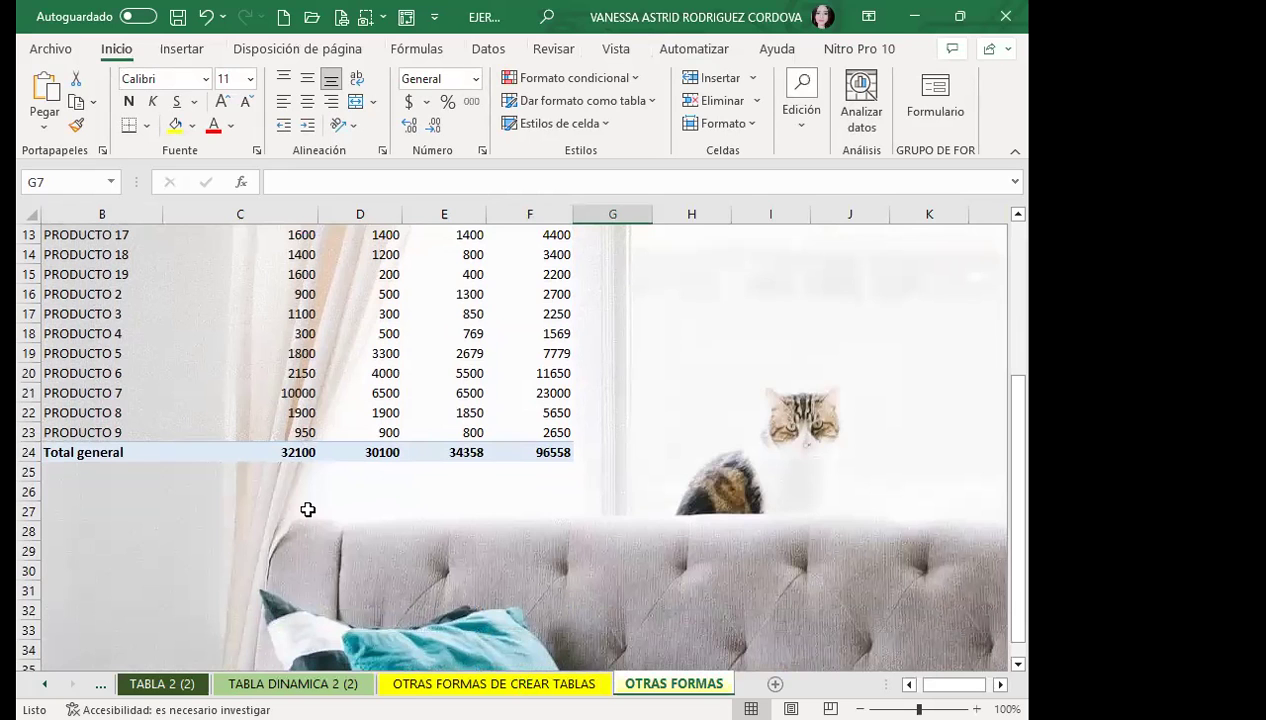
{"action": "scroll", "coordinate": [306, 507], "scroll_direction": "up", "scroll_amount": 3}
{"action": "scroll", "coordinate": [310, 495], "scroll_direction": "up", "scroll_amount": 1}
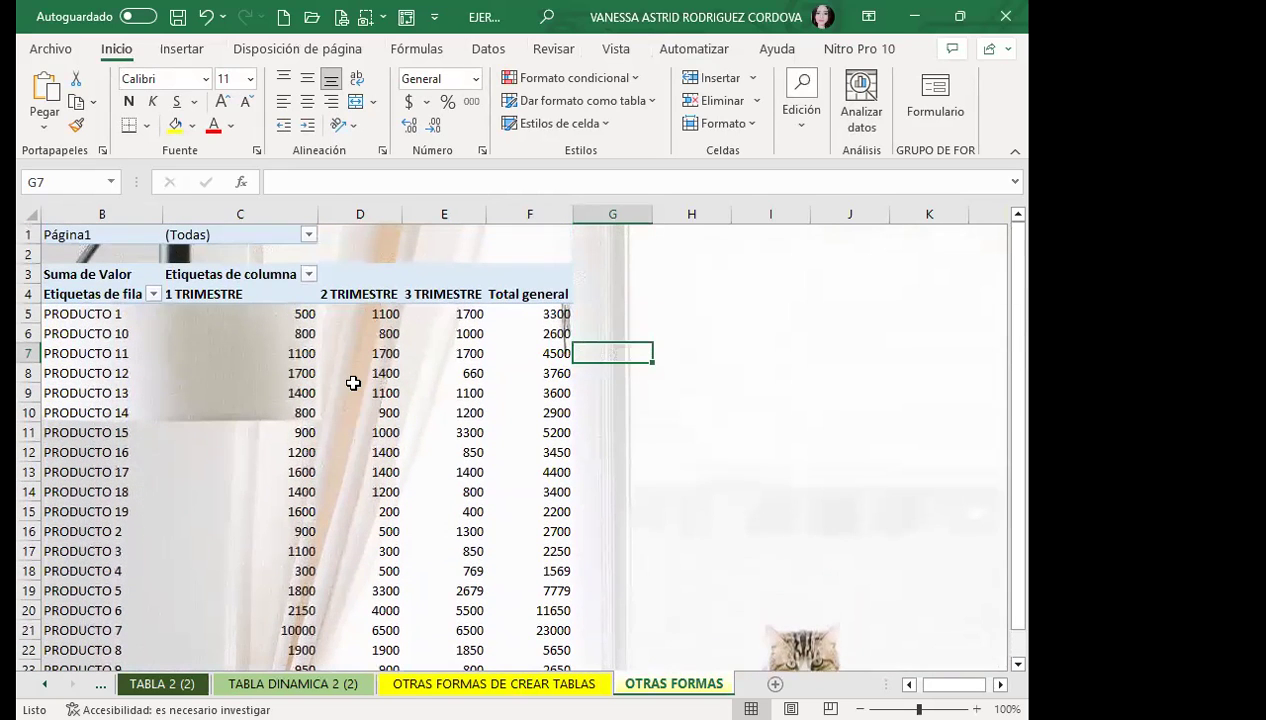
{"action": "mouse_move", "coordinate": [353, 383]}
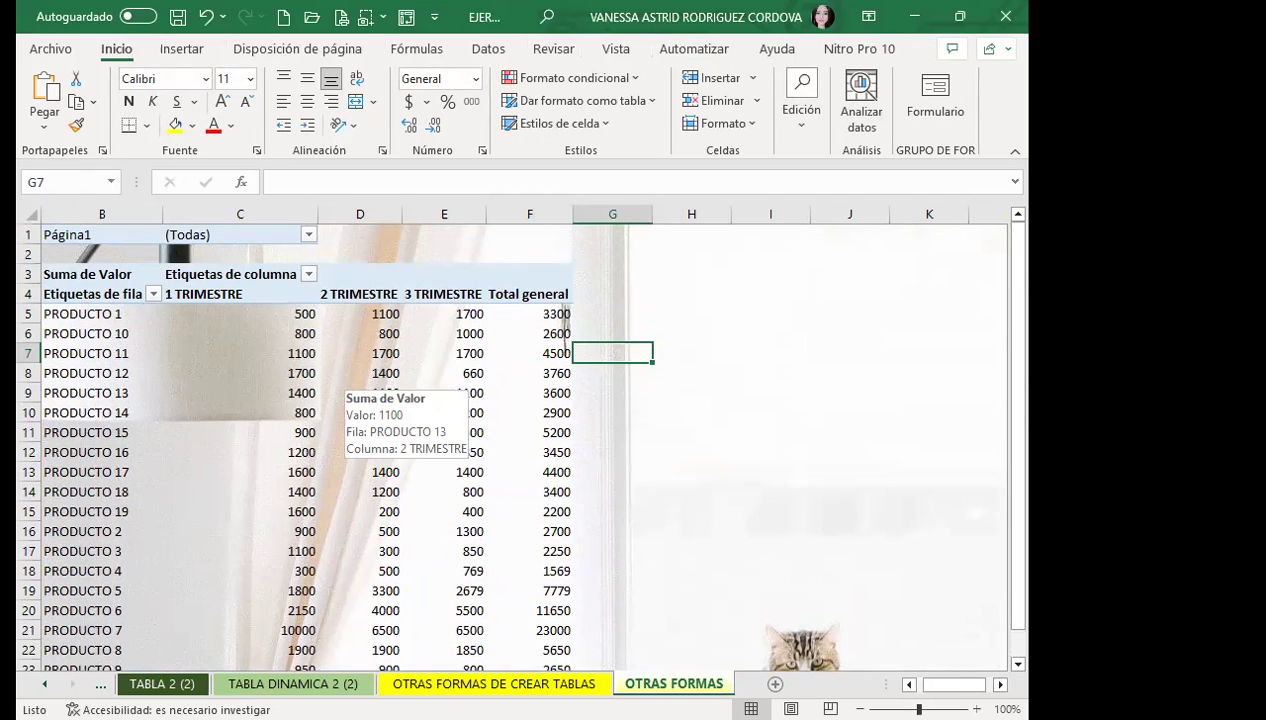
{"action": "key", "text": "ctrl+Page_Up"}
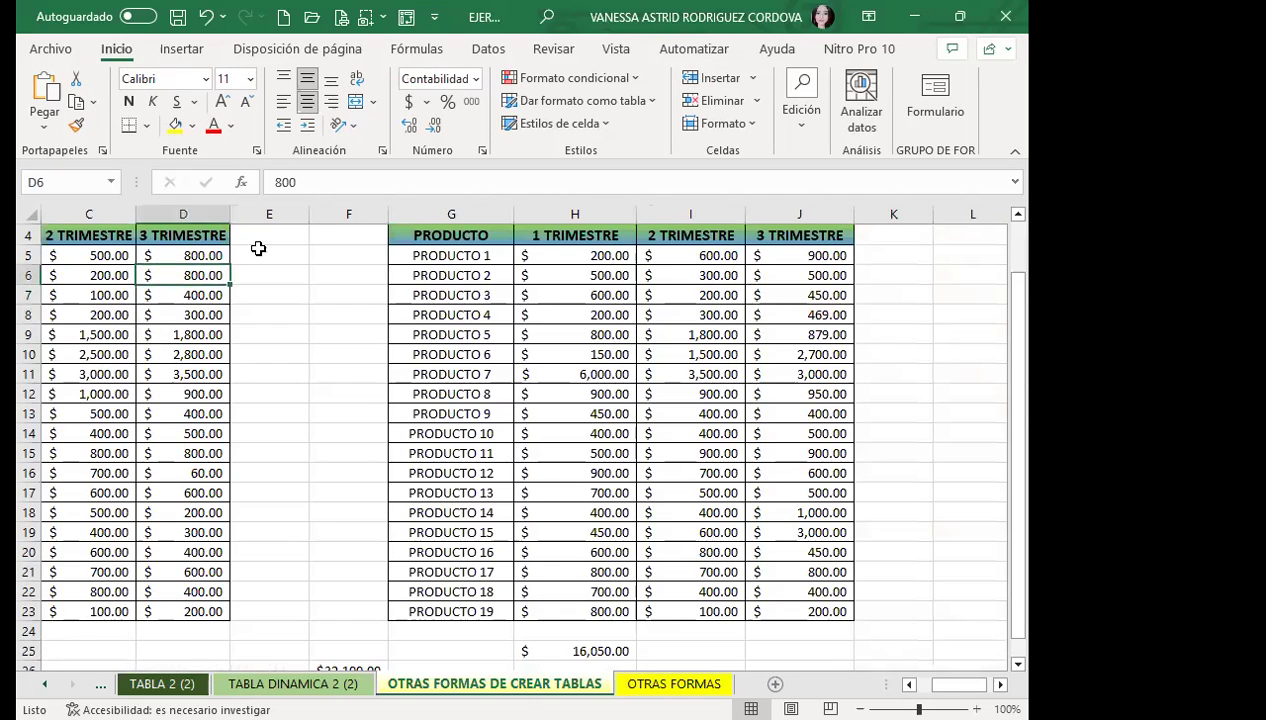
{"action": "left_click", "coordinate": [600, 273]}
{"action": "left_click", "coordinate": [702, 272]}
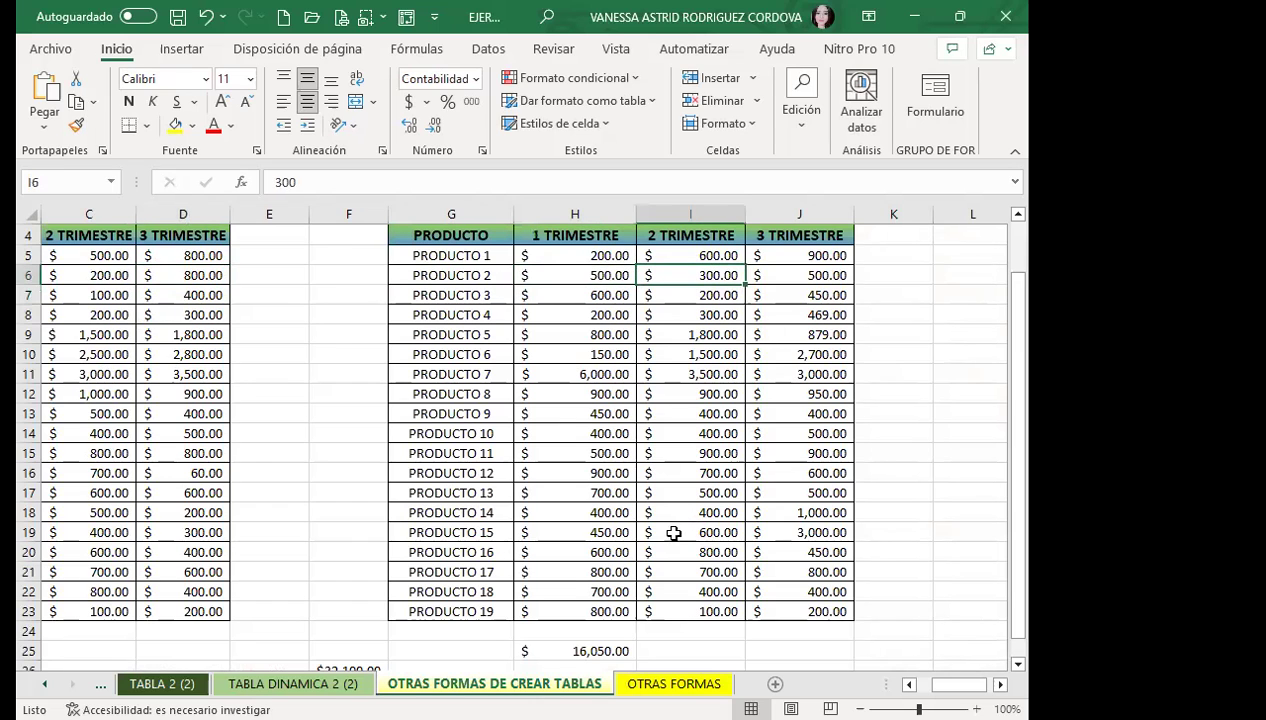
{"action": "key", "text": "ctrl+Page_Down"}
{"action": "left_click", "coordinate": [272, 376]}
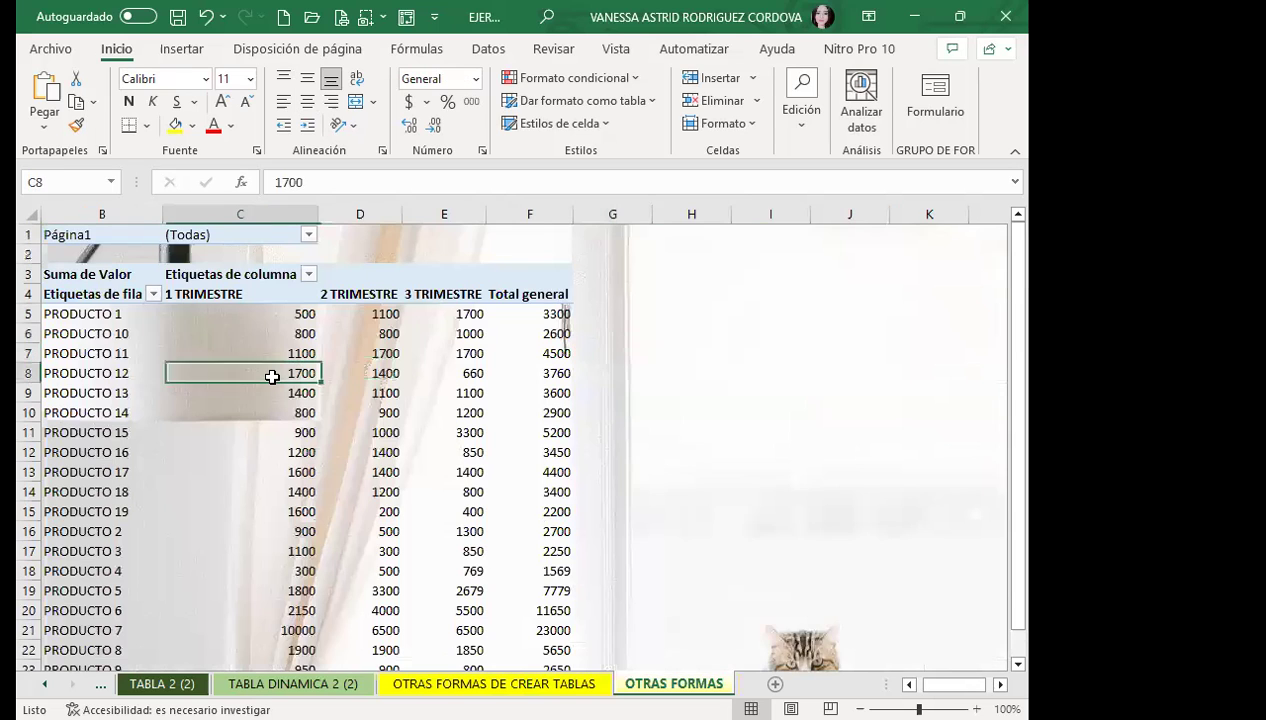
{"action": "scroll", "coordinate": [193, 482], "scroll_direction": "down", "scroll_amount": 3}
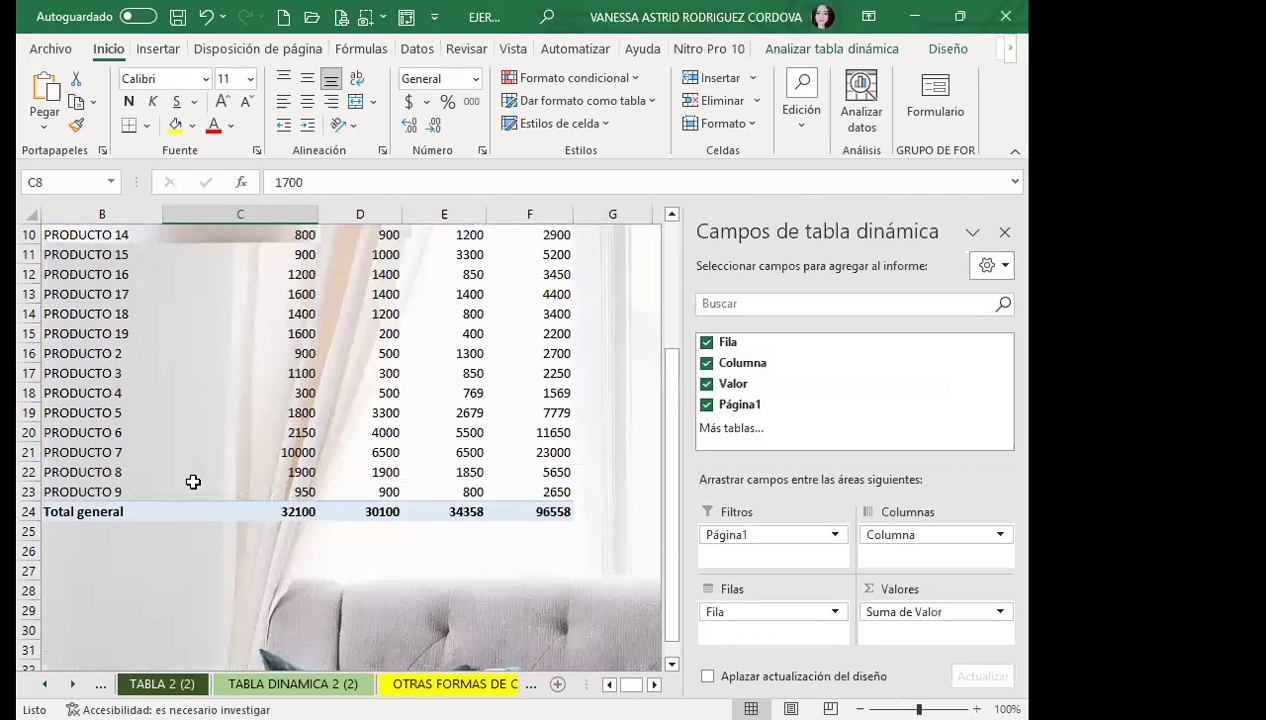
{"action": "scroll", "coordinate": [175, 446], "scroll_direction": "up", "scroll_amount": 3}
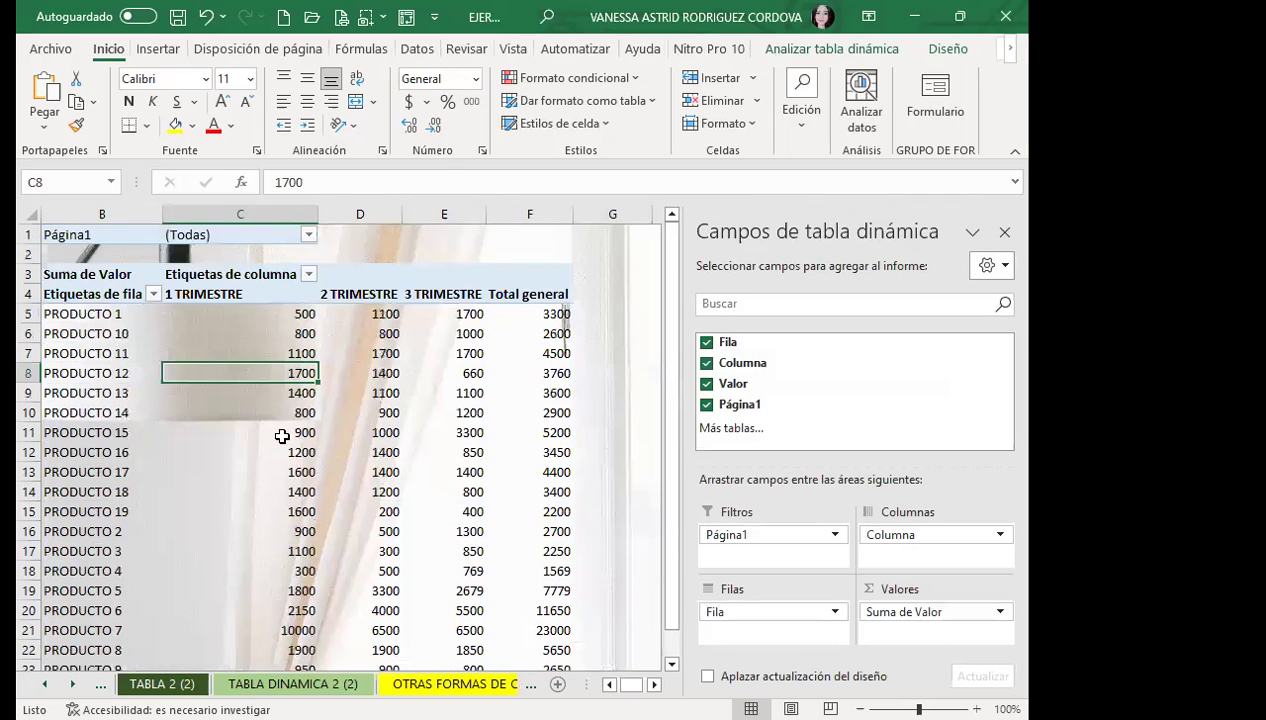
{"action": "scroll", "coordinate": [336, 478], "scroll_direction": "down", "scroll_amount": 5}
{"action": "left_click", "coordinate": [338, 476]}
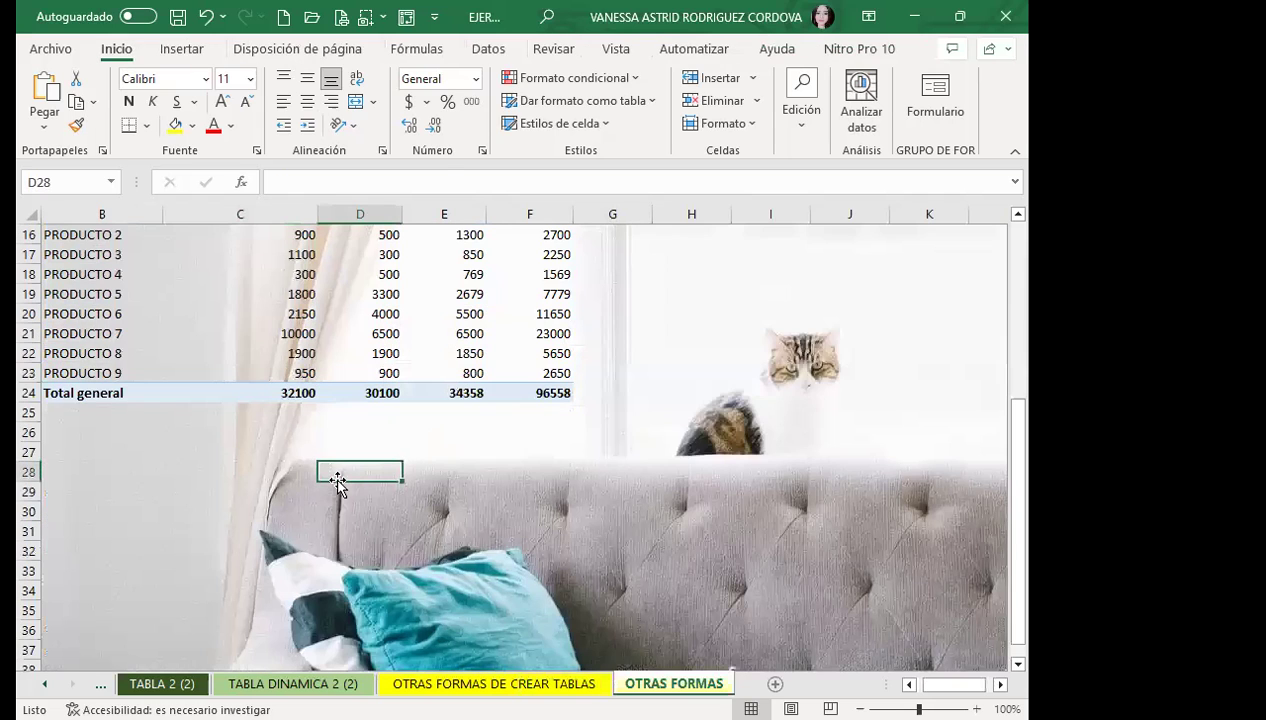
- From a pivot table cell, start a Gráfico dinámico and choose the Barras agrupadas type
{"action": "left_click", "coordinate": [312, 314]}
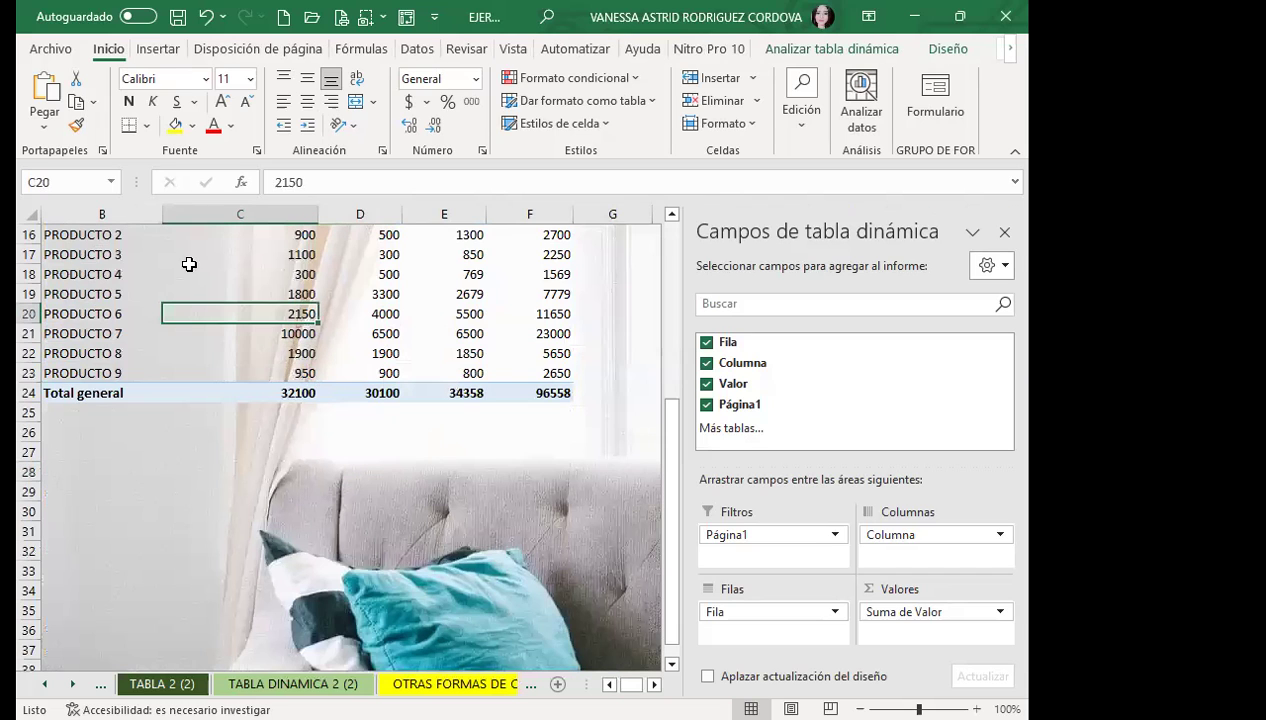
{"action": "left_click", "coordinate": [830, 48]}
{"action": "left_click", "coordinate": [745, 88]}
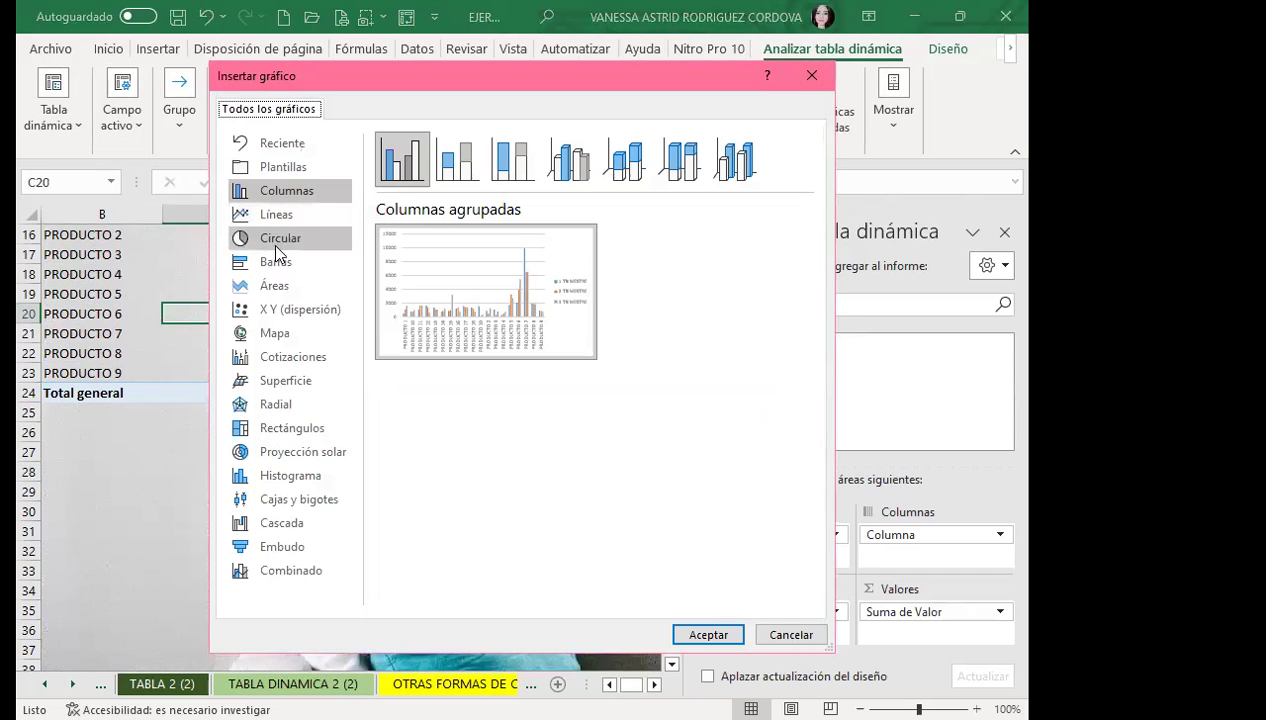
{"action": "left_click", "coordinate": [276, 262]}
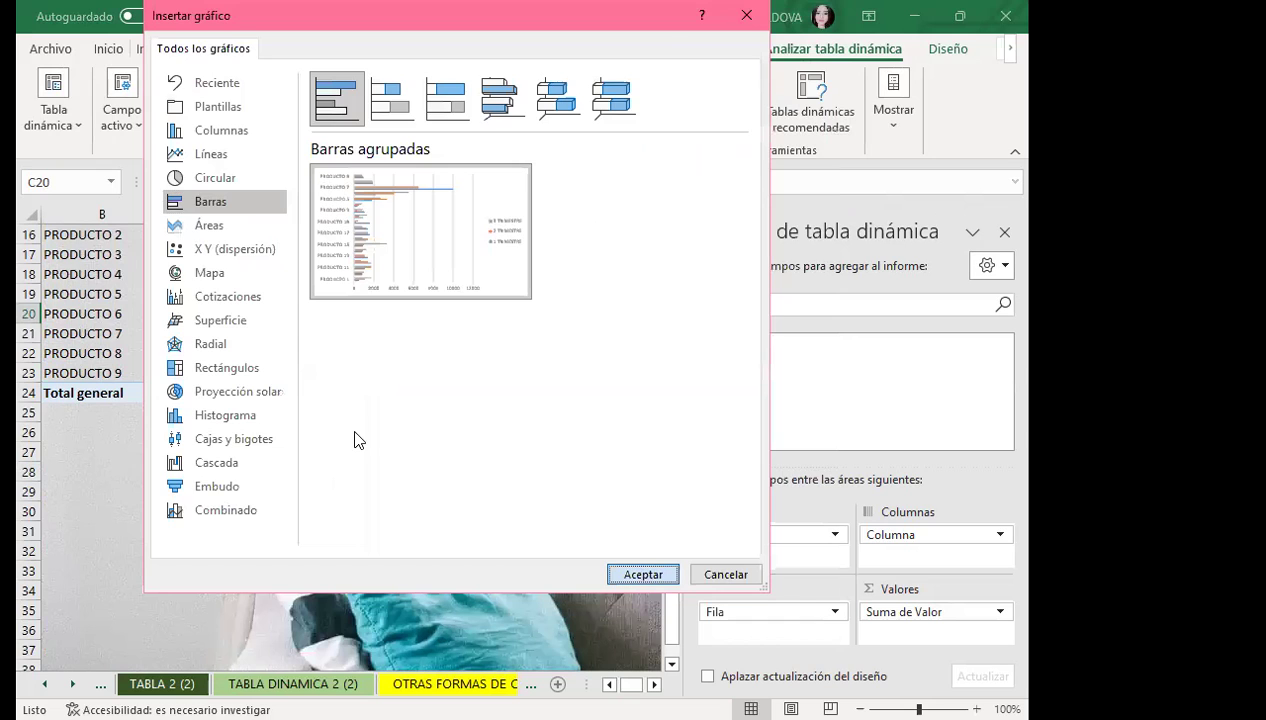
- Insert the bar pivot chart, move it below the pivot table and enlarge it to about 11 × 15 cm
{"action": "key", "text": "Return"}
{"action": "left_click_drag", "start_coordinate": [471, 327], "coordinate": [443, 429]}
{"action": "scroll", "coordinate": [438, 429], "scroll_direction": "down", "scroll_amount": 5}
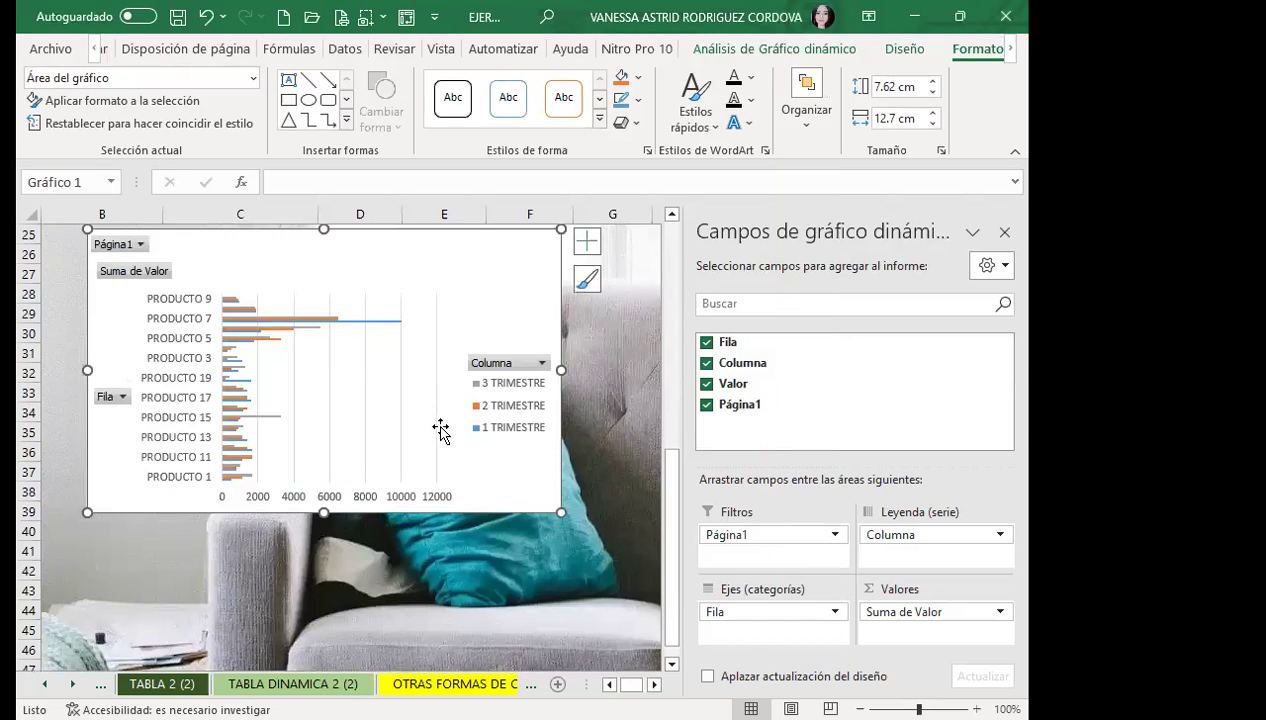
{"action": "left_click_drag", "start_coordinate": [561, 394], "coordinate": [644, 522]}
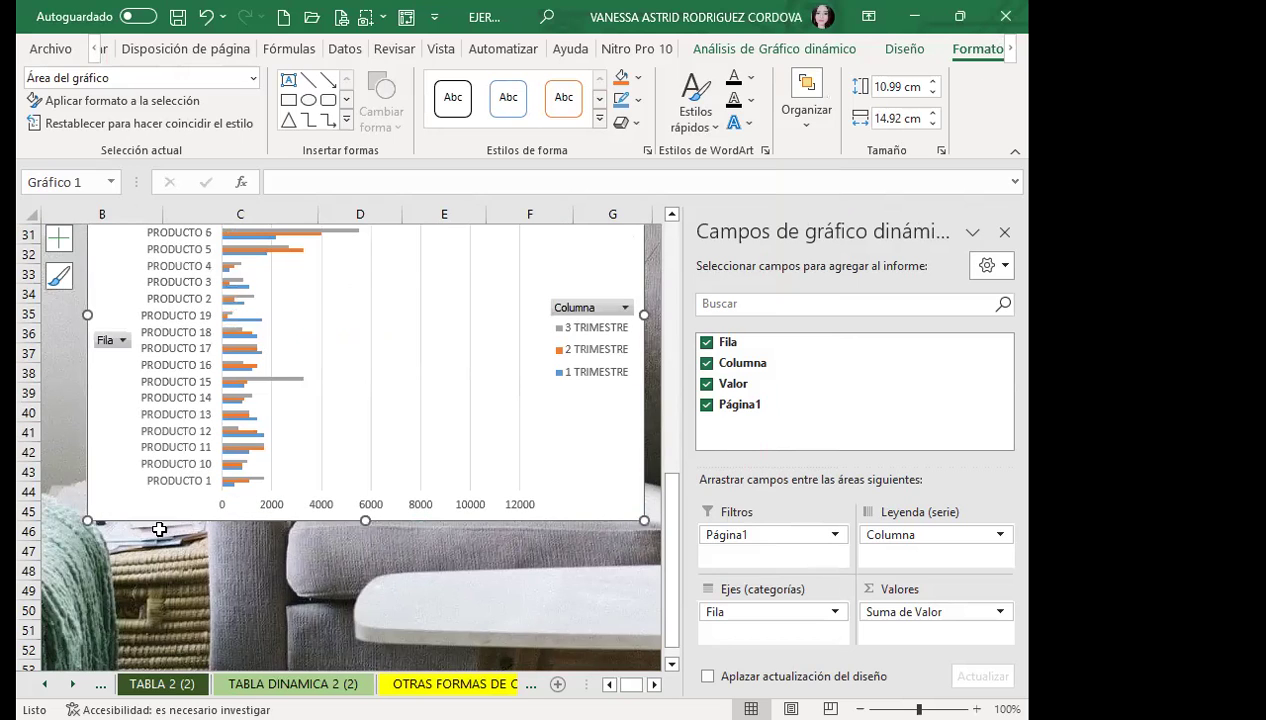
{"action": "scroll", "coordinate": [160, 530], "scroll_direction": "up", "scroll_amount": 1}
{"action": "scroll", "coordinate": [160, 537], "scroll_direction": "up", "scroll_amount": 1}
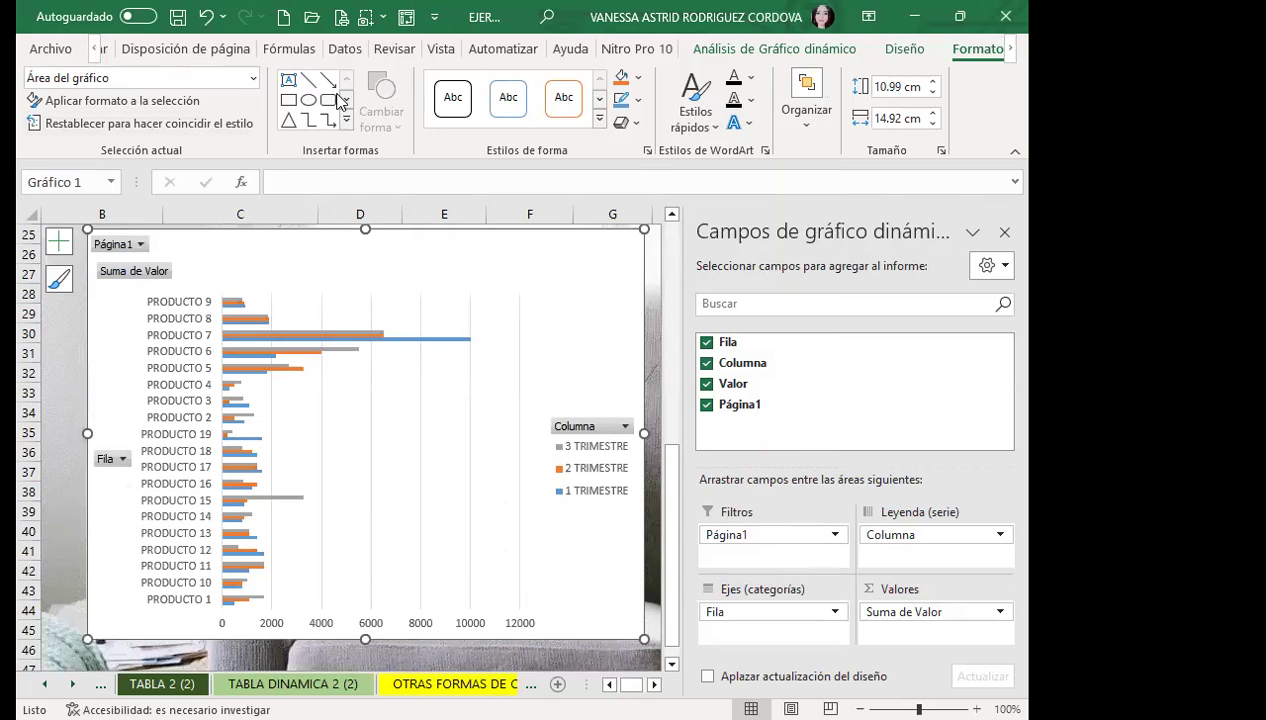
- Give the pivot chart the orange, yellow and green colour set and the dark Estilo 11 style
{"action": "left_click", "coordinate": [790, 48]}
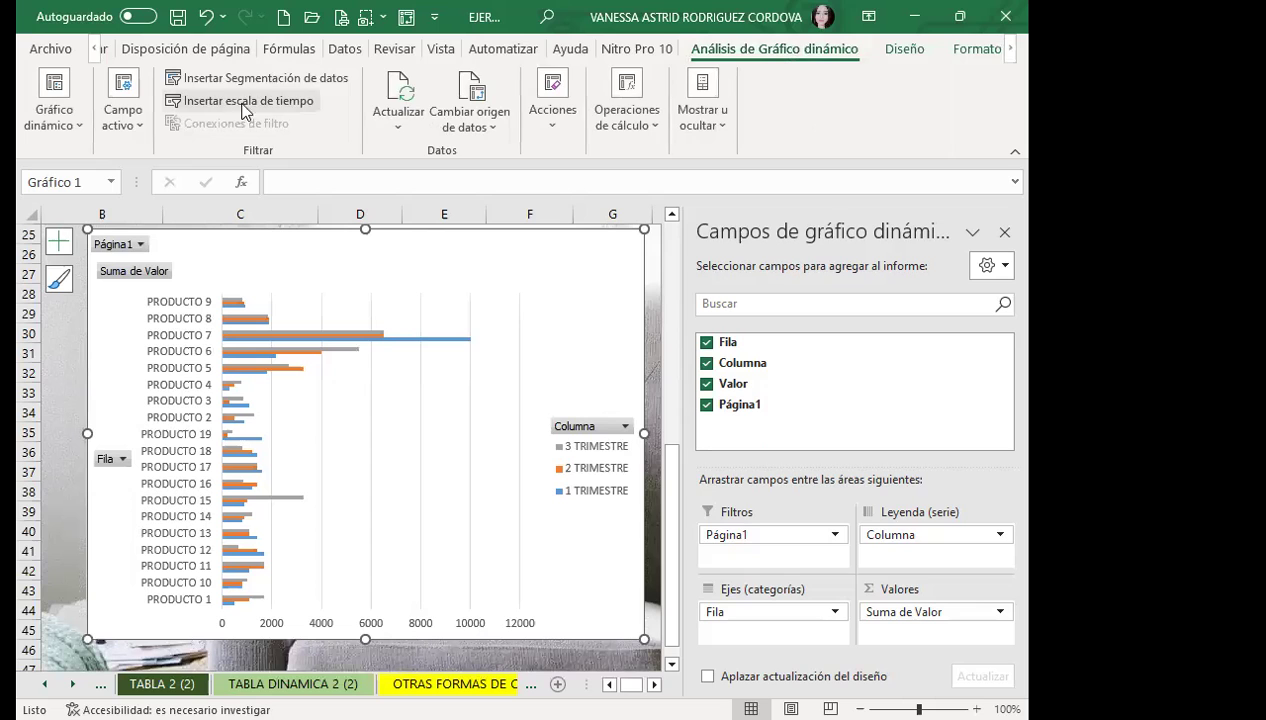
{"action": "left_click", "coordinate": [907, 48]}
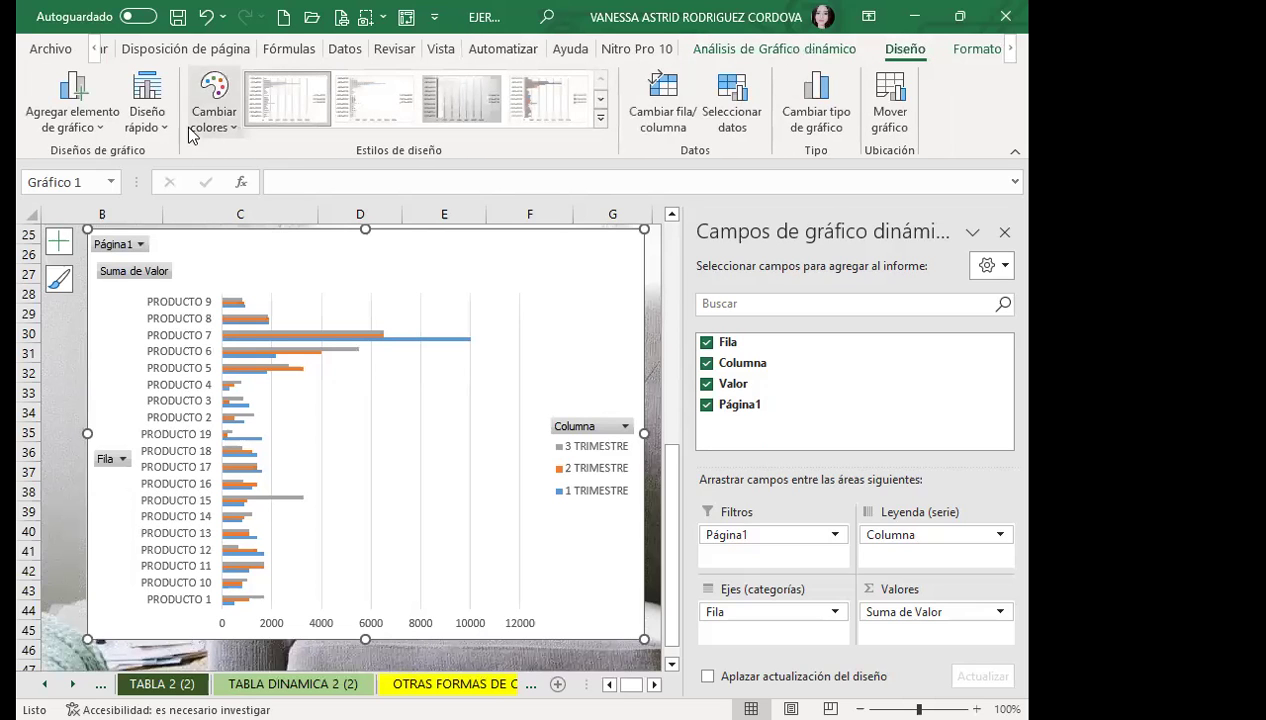
{"action": "left_click", "coordinate": [157, 133]}
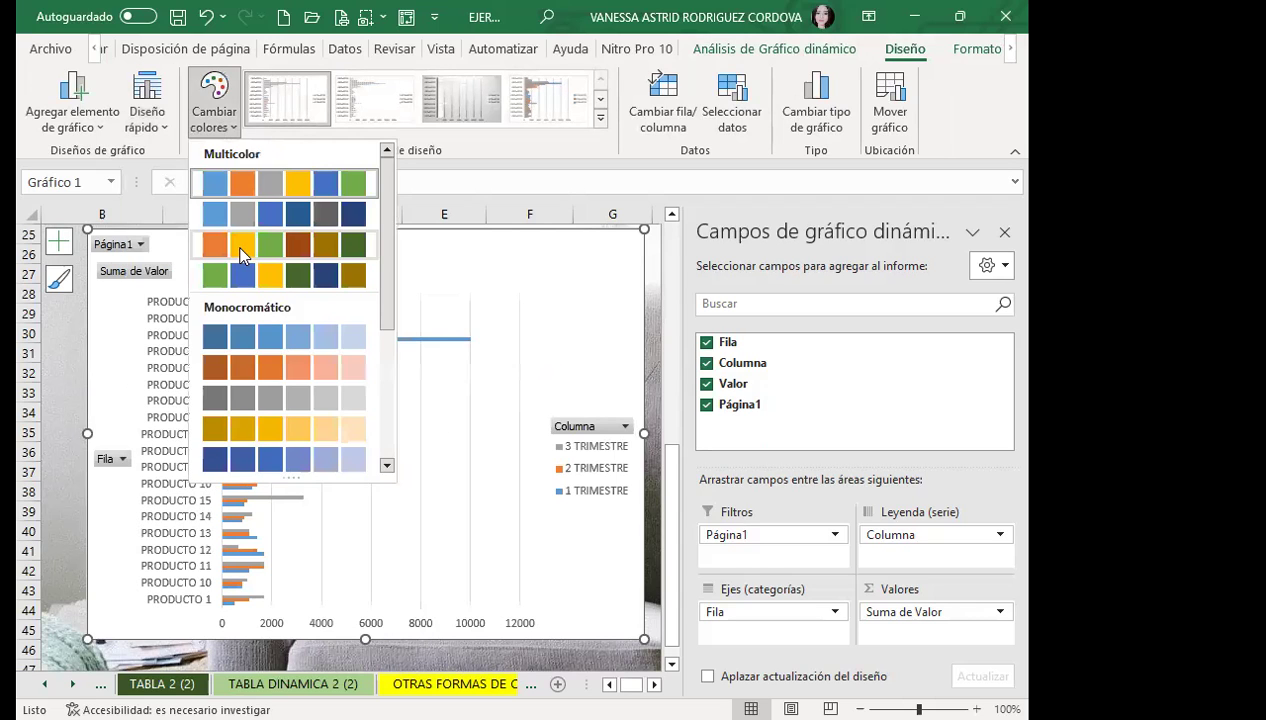
{"action": "left_click", "coordinate": [240, 255]}
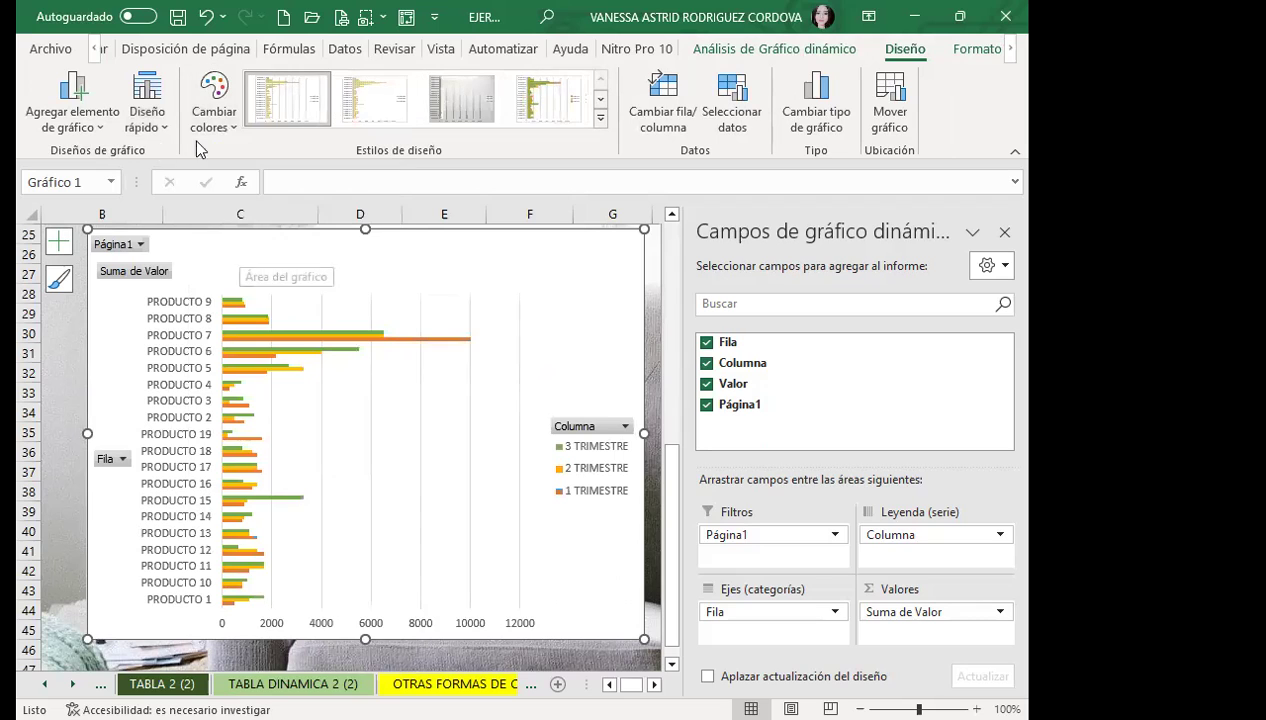
{"action": "left_click", "coordinate": [601, 120]}
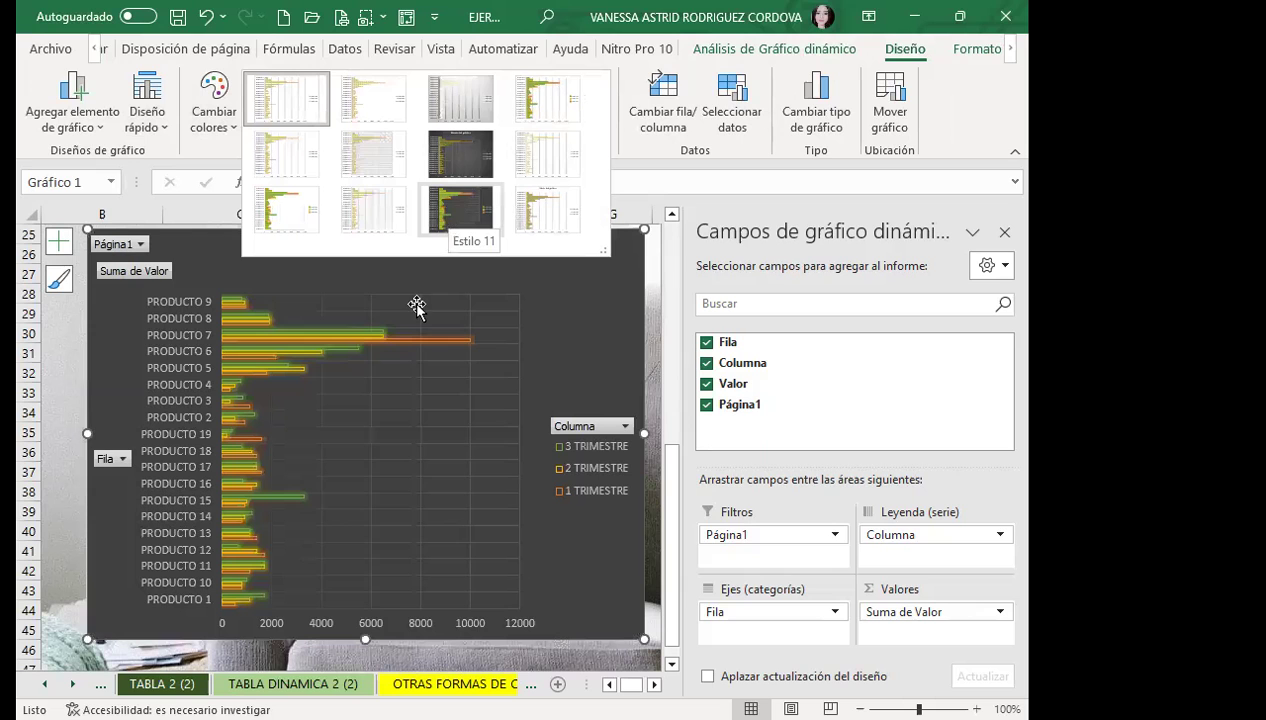
{"action": "left_click", "coordinate": [620, 497]}
{"action": "left_click", "coordinate": [658, 490]}
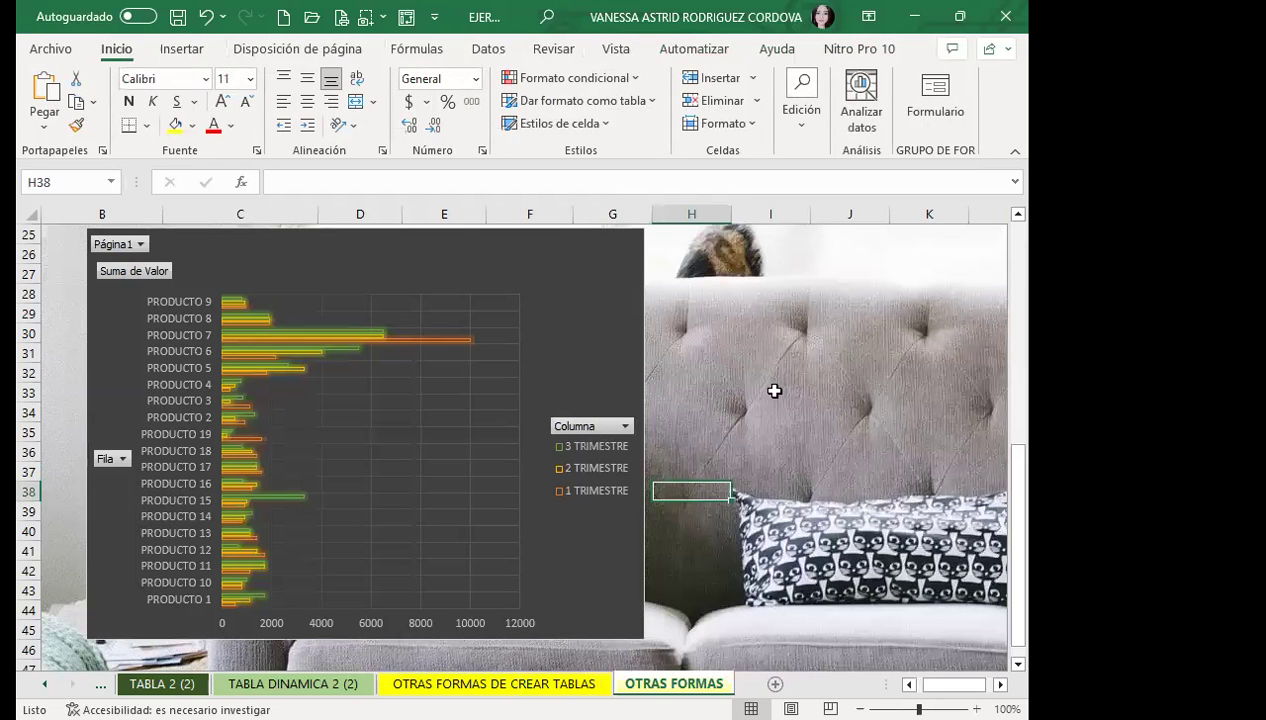
- Return to the OTRAS FORMAS DE CREAR TABLAS source tables showing the 16,050.00 first-quarter total
{"action": "scroll", "coordinate": [335, 497], "scroll_direction": "up", "scroll_amount": 2}
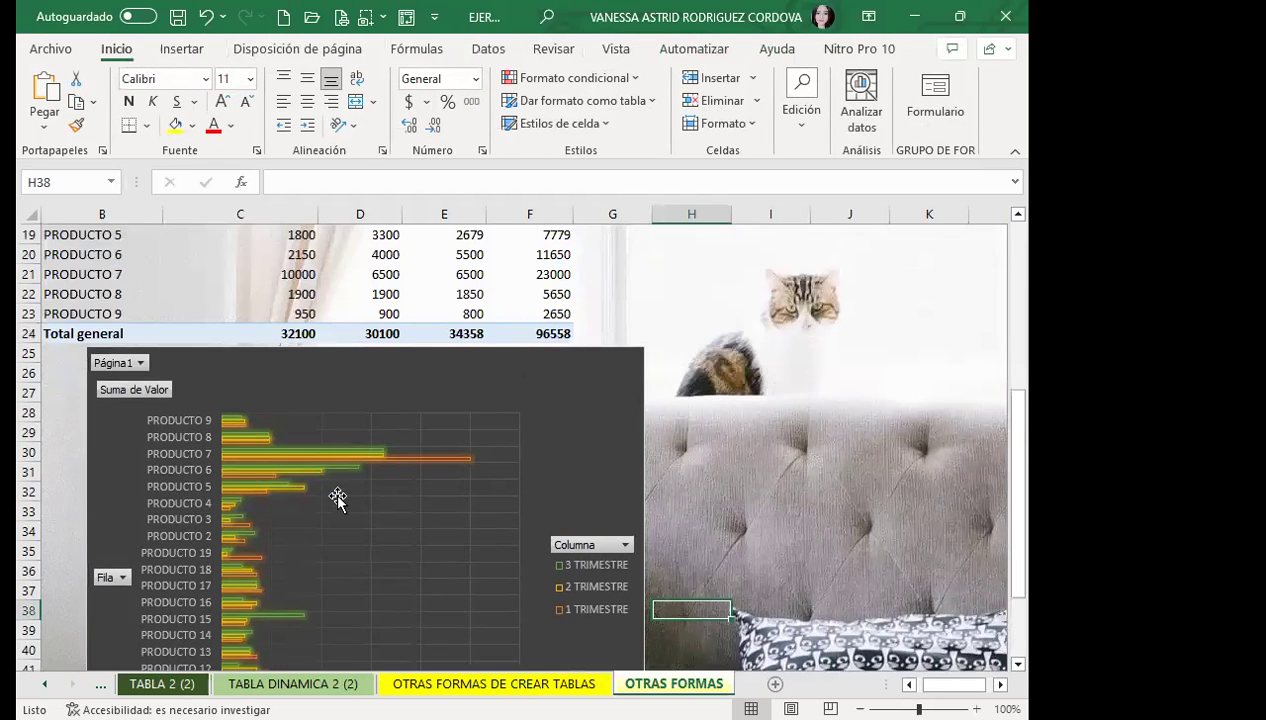
{"action": "scroll", "coordinate": [337, 500], "scroll_direction": "up", "scroll_amount": 2}
{"action": "scroll", "coordinate": [312, 485], "scroll_direction": "down", "scroll_amount": 1}
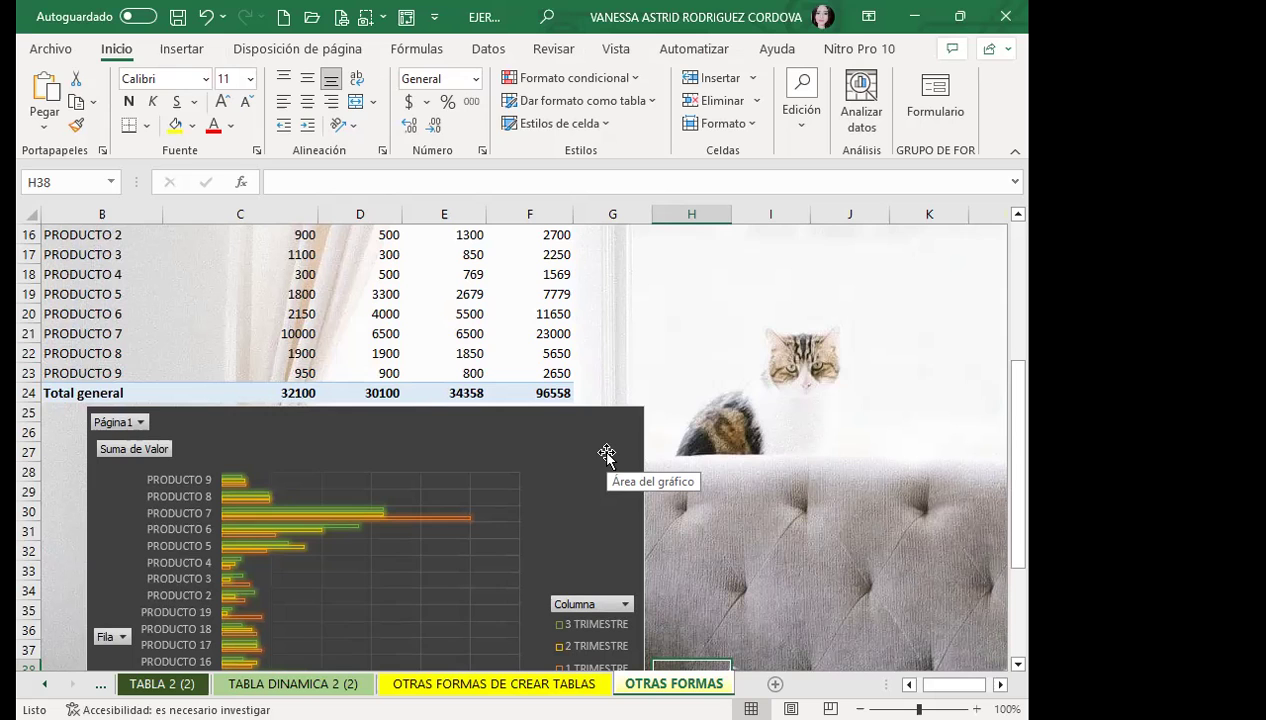
{"action": "scroll", "coordinate": [170, 356], "scroll_direction": "up", "scroll_amount": 5}
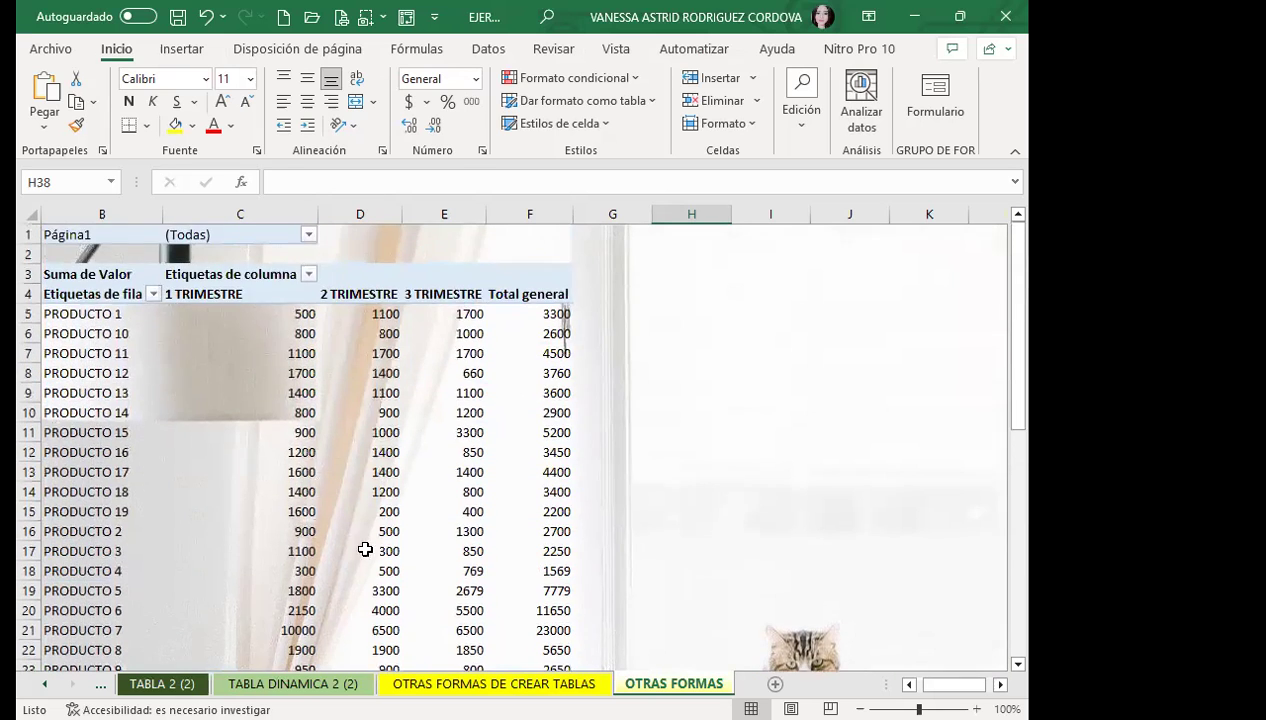
{"action": "scroll", "coordinate": [404, 551], "scroll_direction": "down", "scroll_amount": 5}
{"action": "left_click", "coordinate": [450, 683]}
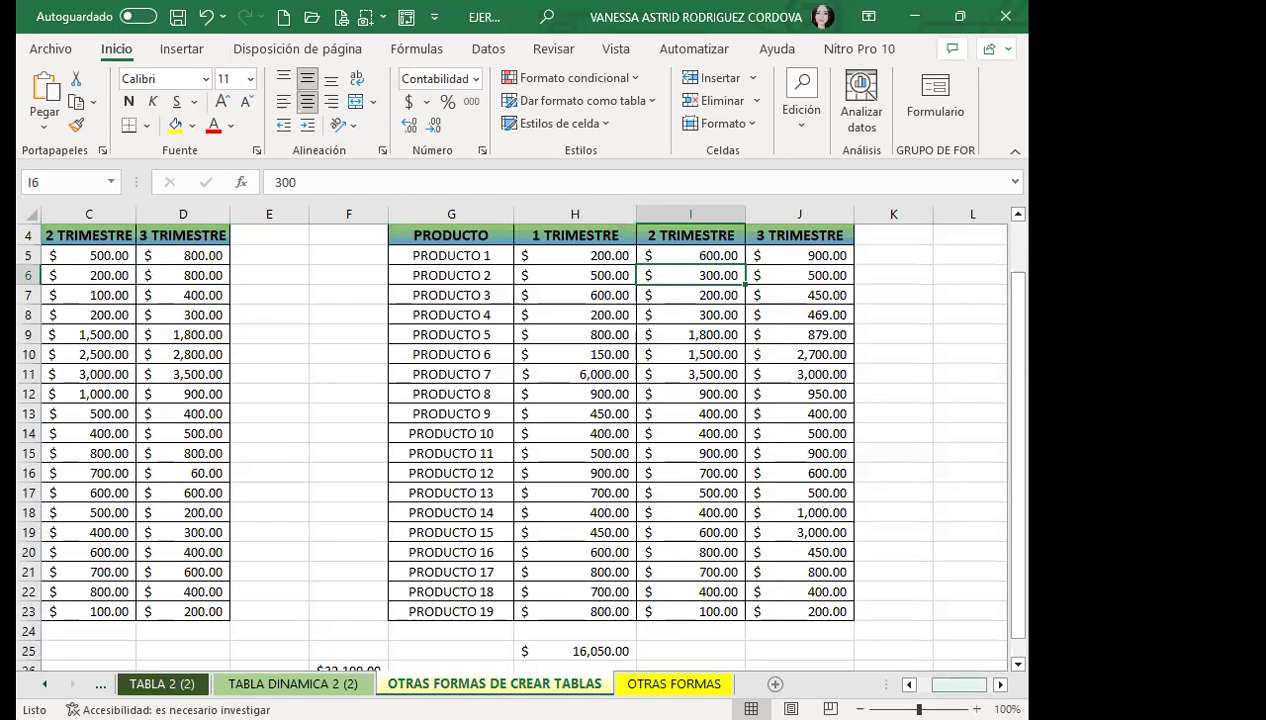
- Check PRODUCTO 1's quarterly values in the first source table
{"action": "scroll", "coordinate": [112, 216], "scroll_direction": "left", "scroll_amount": 2}
{"action": "scroll", "coordinate": [220, 395], "scroll_direction": "down", "scroll_amount": 2}
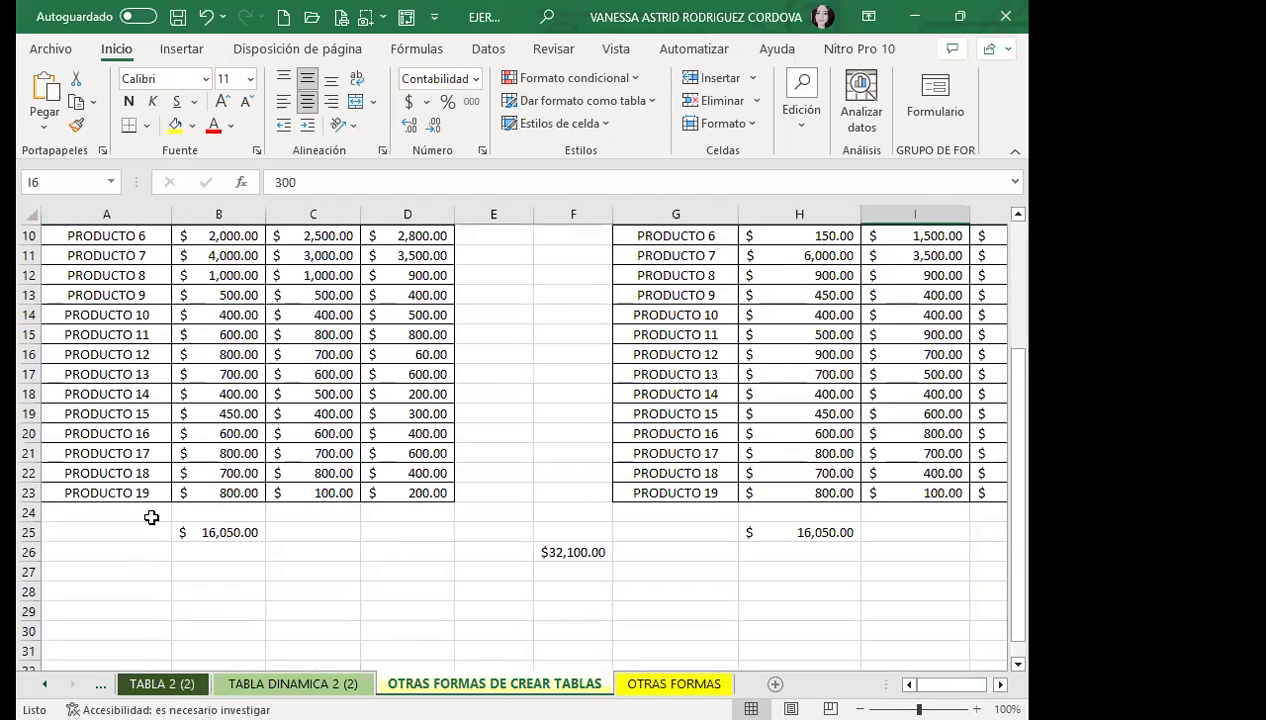
{"action": "scroll", "coordinate": [339, 498], "scroll_direction": "up", "scroll_amount": 2}
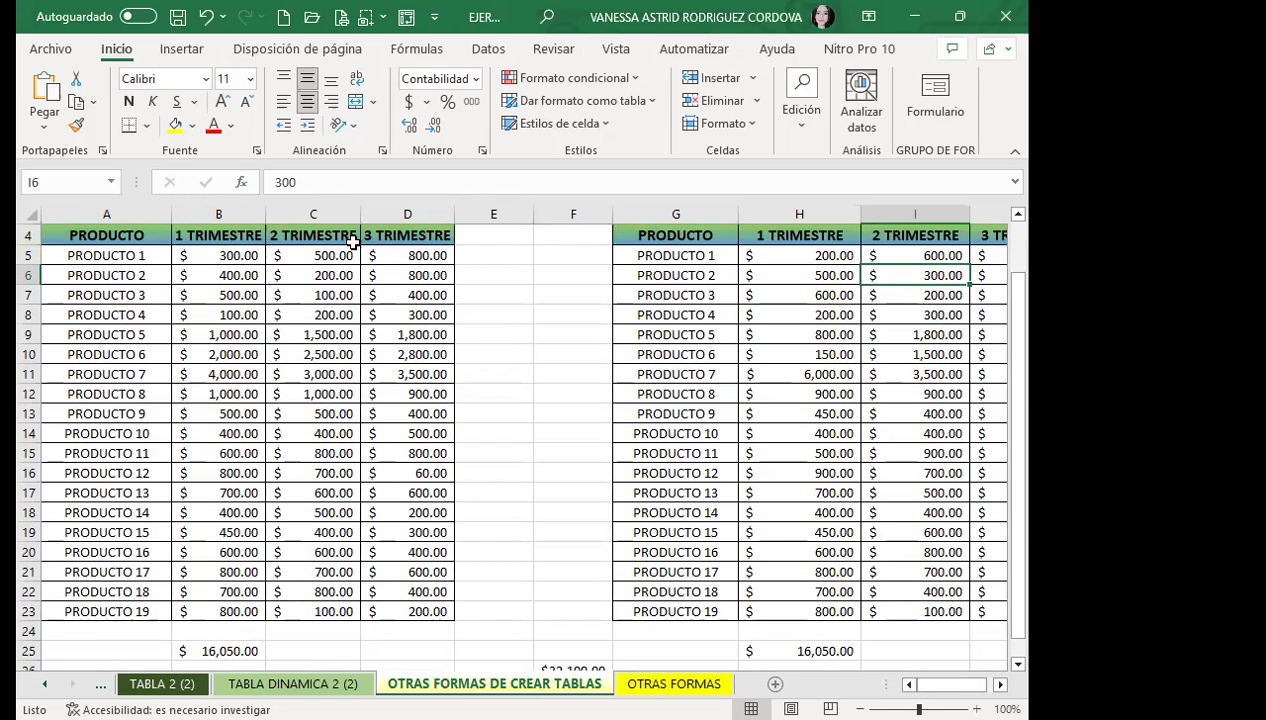
{"action": "left_click", "coordinate": [226, 256]}
{"action": "left_click", "coordinate": [314, 258]}
{"action": "left_click", "coordinate": [407, 258]}
- Check PRODUCTO 4, 5 and 3 values, compare PRODUCTO 1 in the second table, then return to OTRAS FORMAS
{"action": "left_click", "coordinate": [410, 314]}
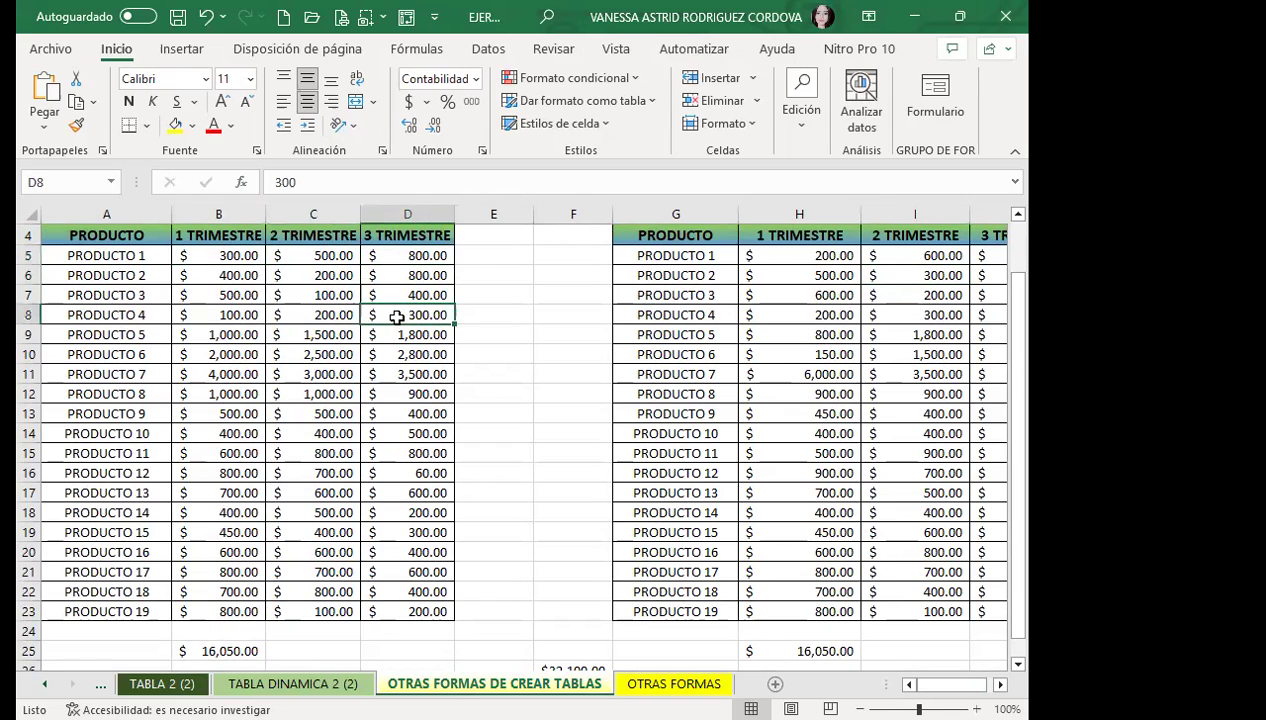
{"action": "left_click", "coordinate": [230, 325]}
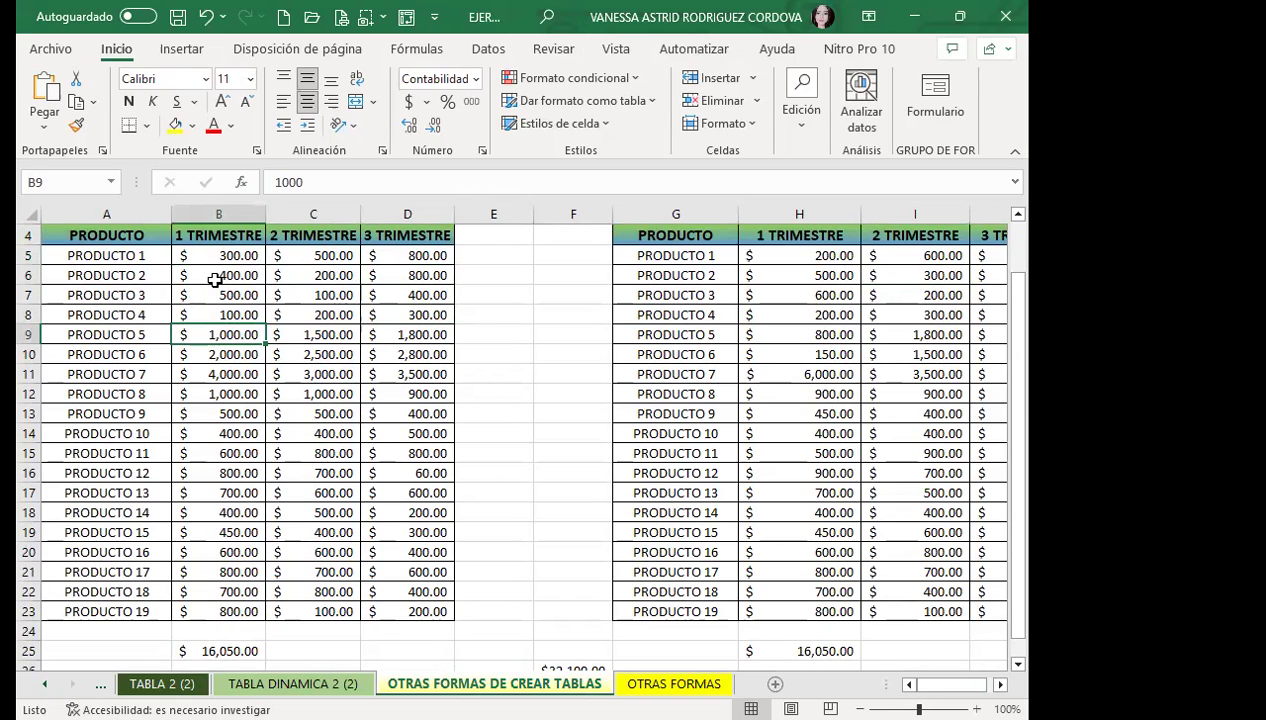
{"action": "left_click", "coordinate": [233, 298]}
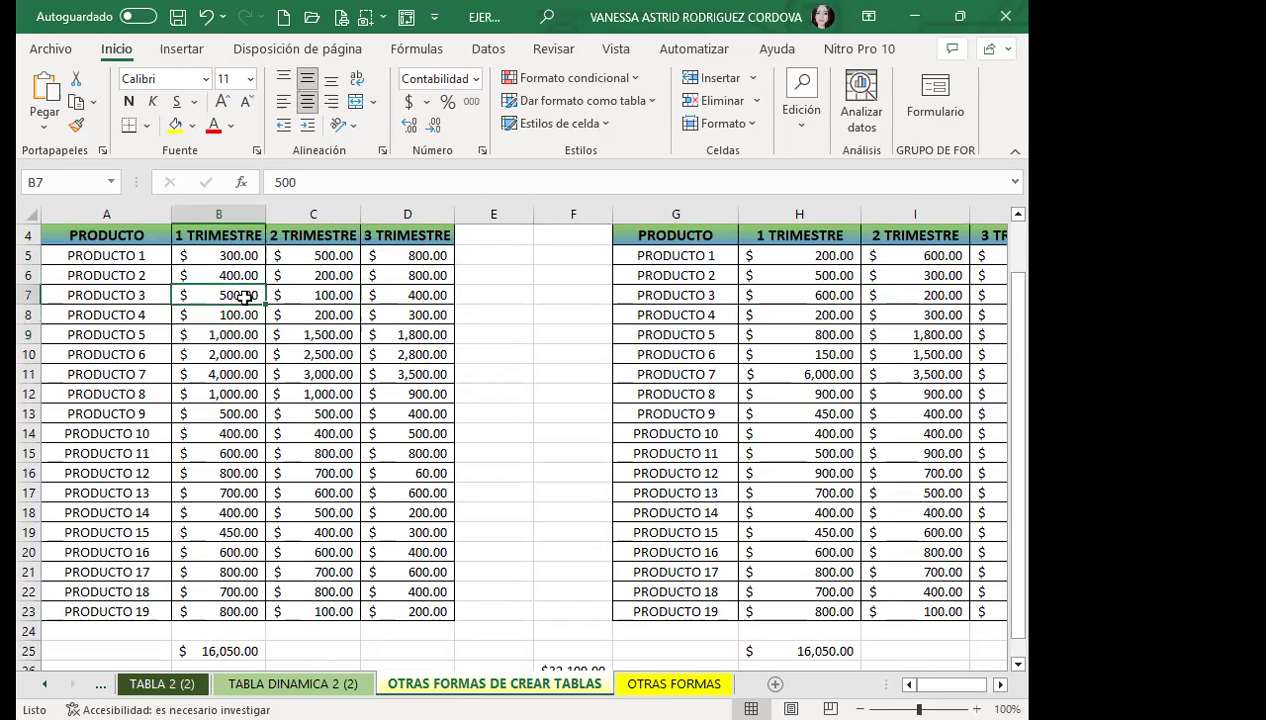
{"action": "left_click", "coordinate": [250, 257]}
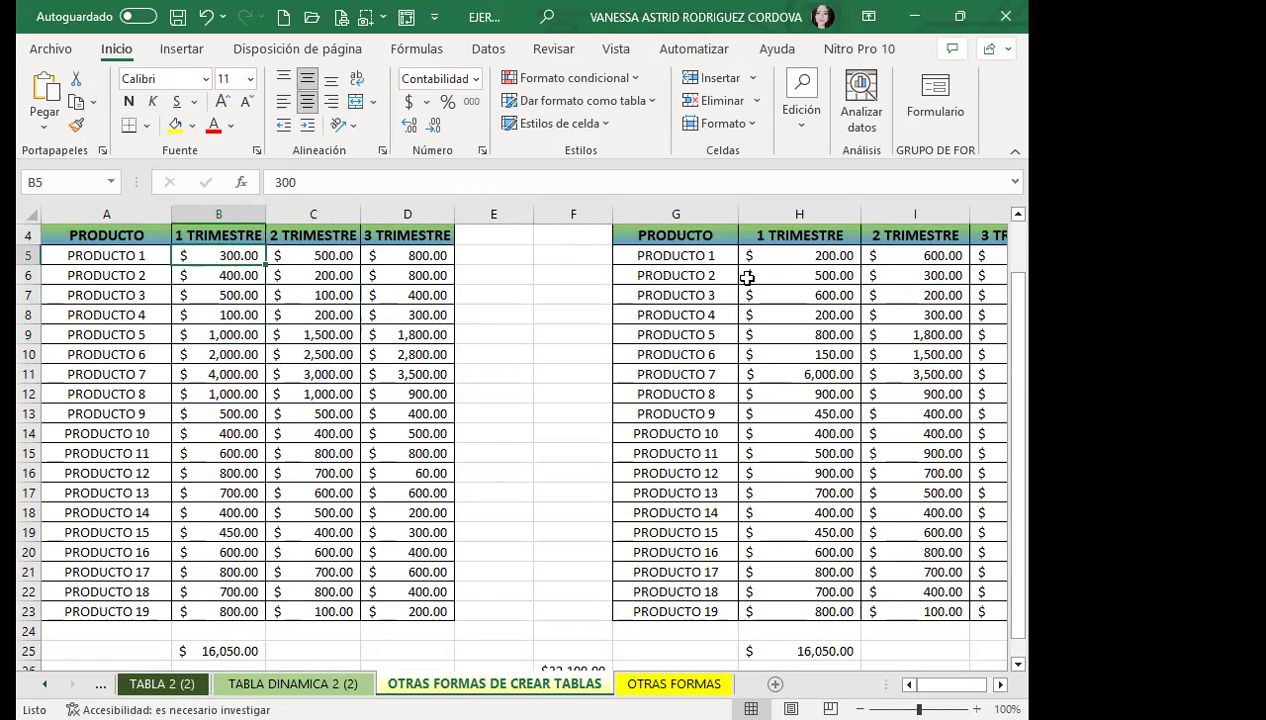
{"action": "left_click", "coordinate": [790, 258]}
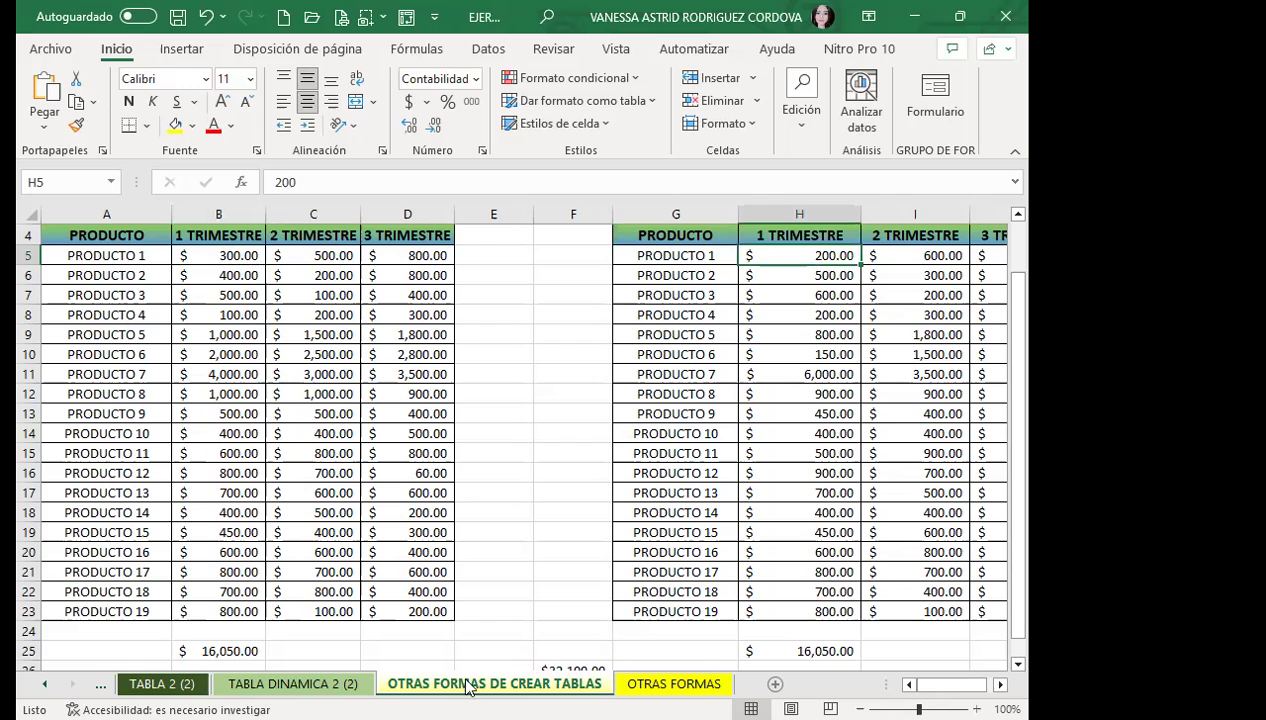
{"action": "left_click", "coordinate": [673, 684]}
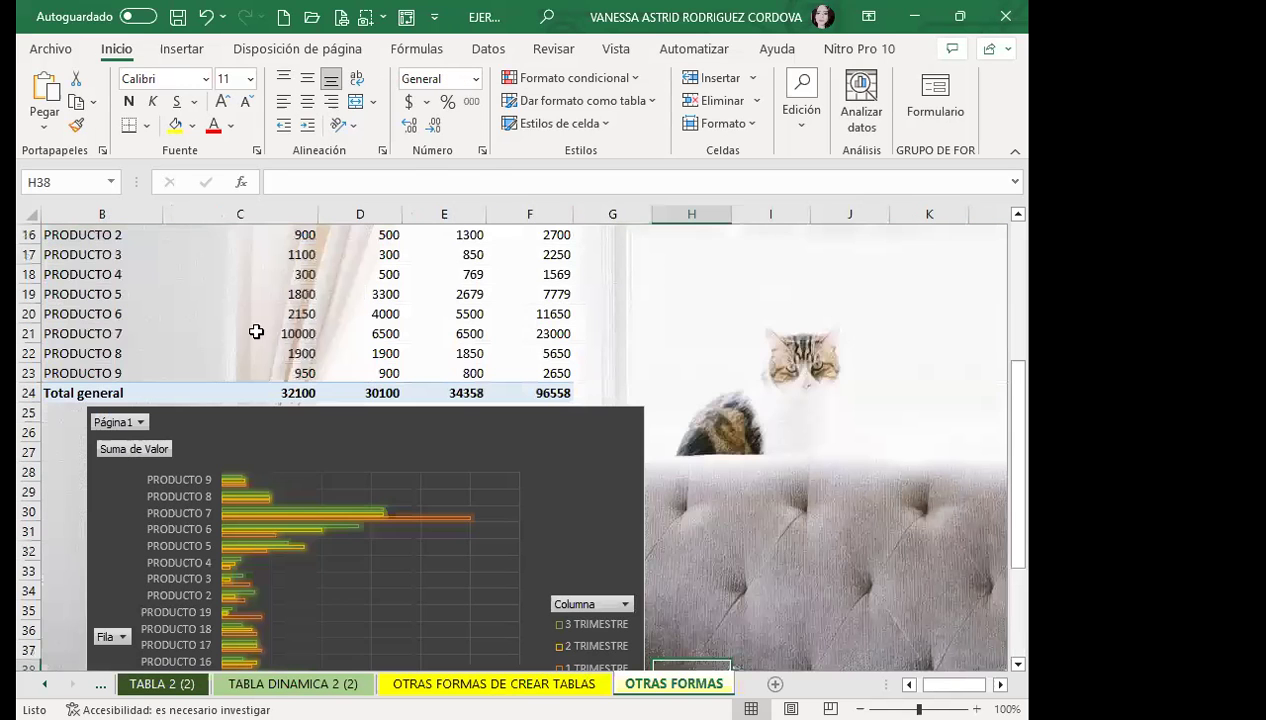
- Inspect the pivot table, flipping to the source sheet and back to PRODUCTO 1's 3300 total
{"action": "scroll", "coordinate": [252, 325], "scroll_direction": "up", "scroll_amount": 5}
{"action": "left_click", "coordinate": [236, 313]}
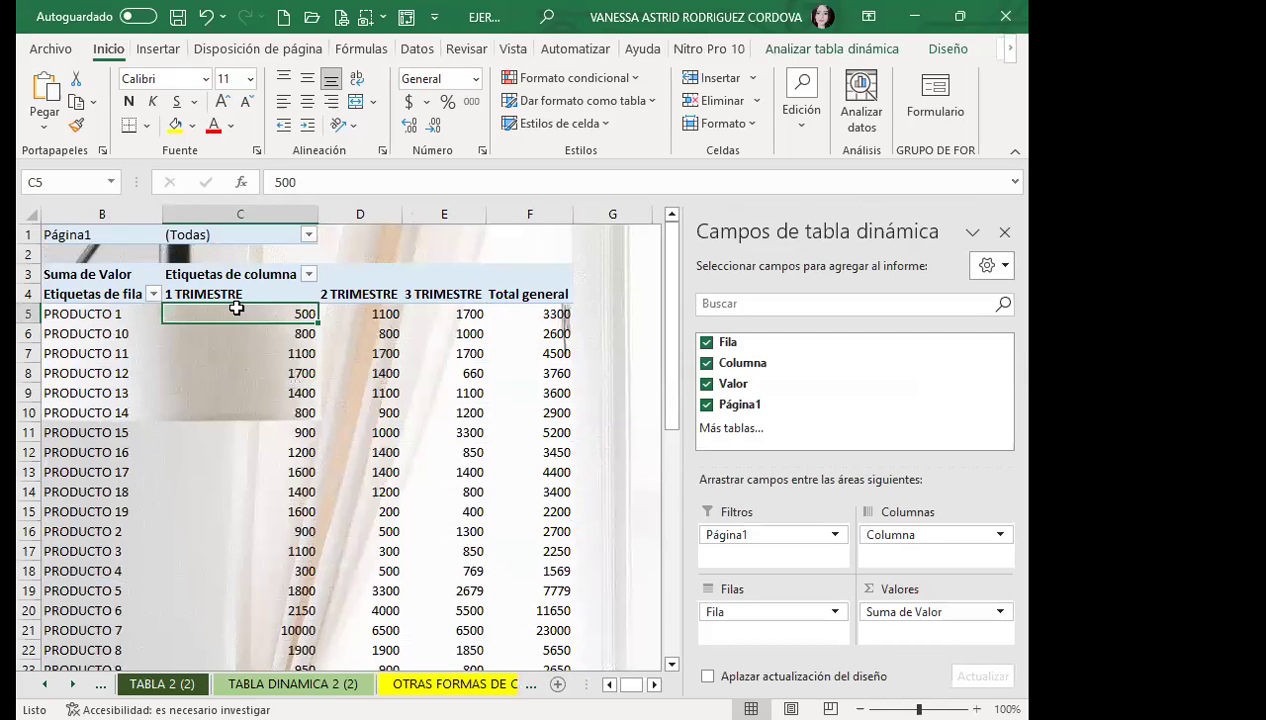
{"action": "left_click", "coordinate": [457, 683]}
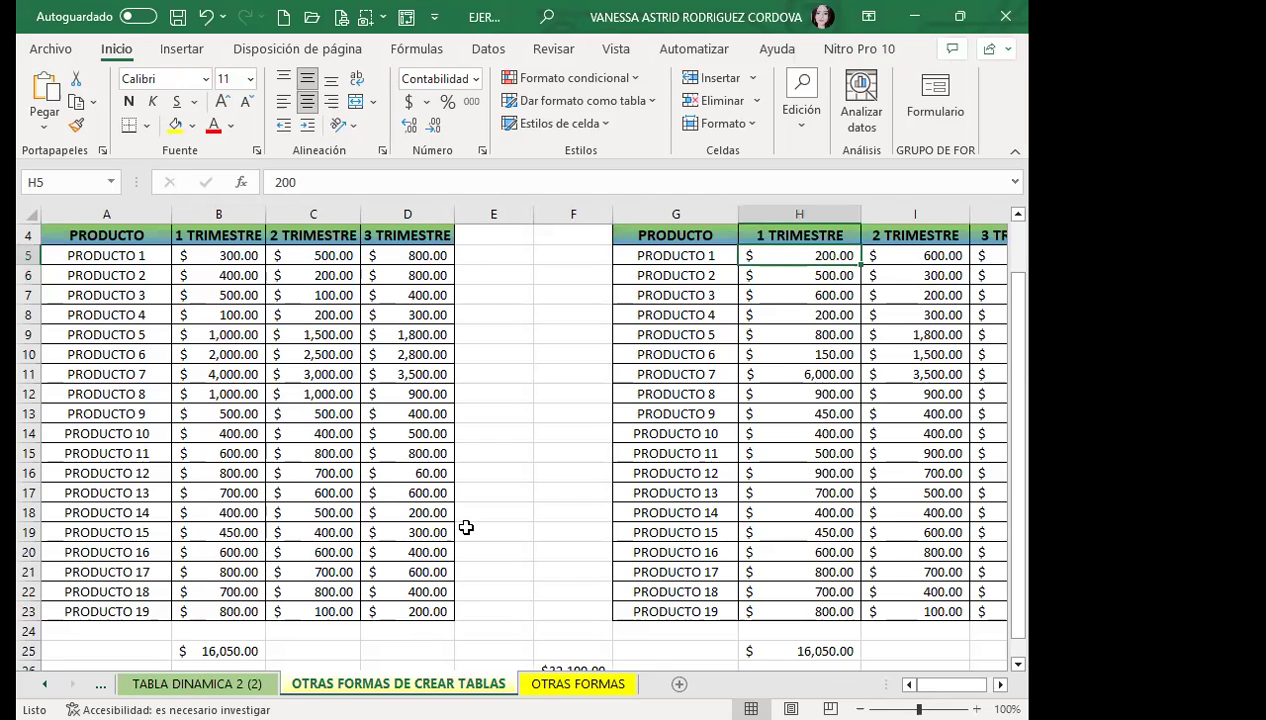
{"action": "key", "text": "ctrl+Page_Up"}
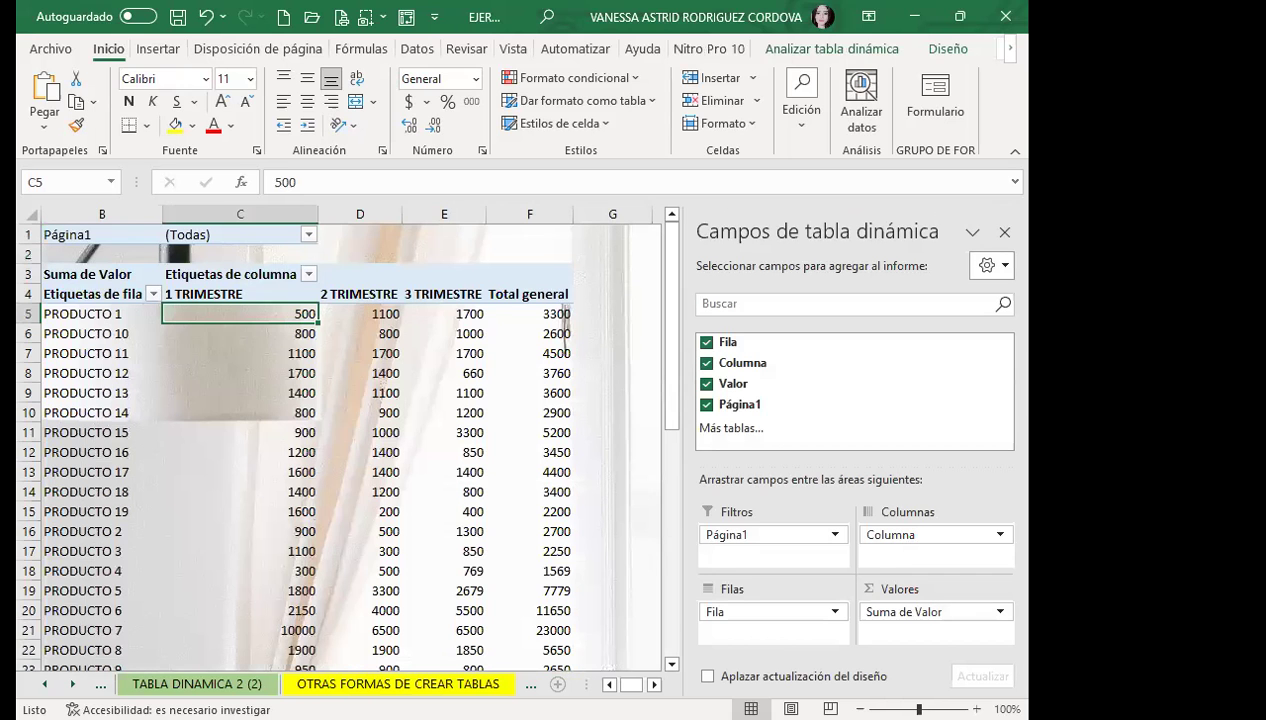
{"action": "key", "text": "ctrl+Page_Down"}
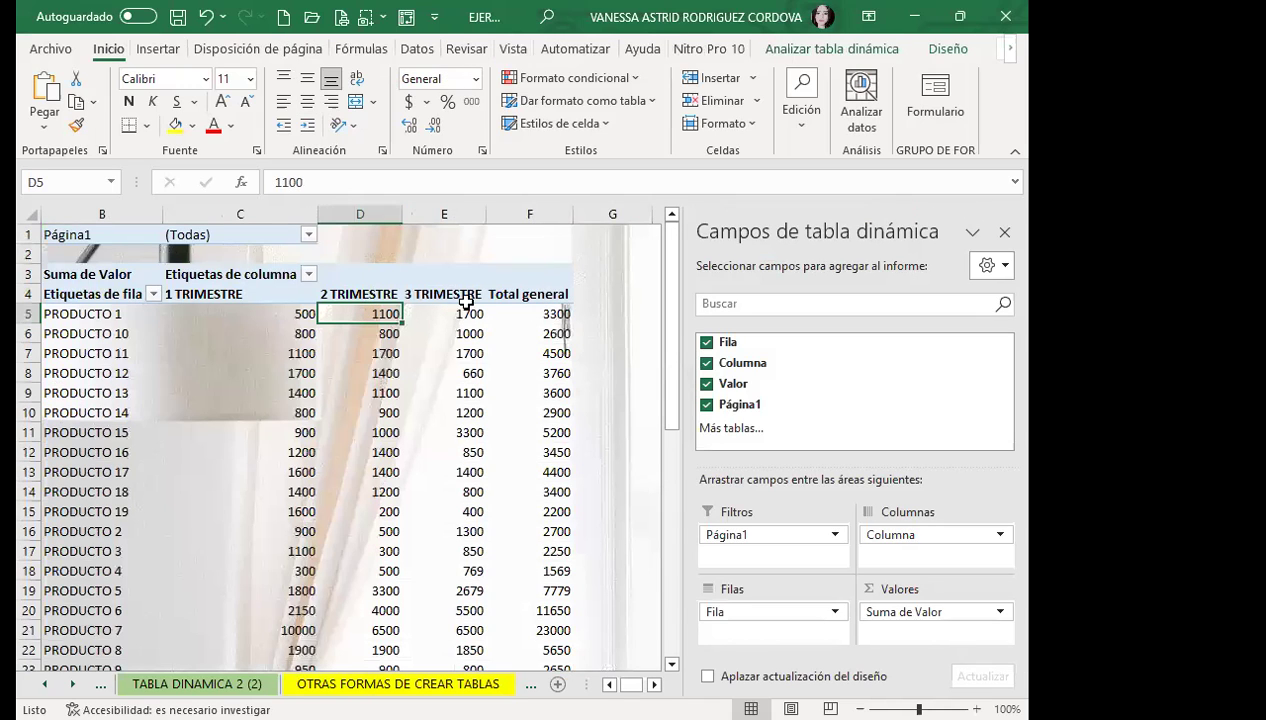
{"action": "key", "text": "Right"}
{"action": "key", "text": "Right"}
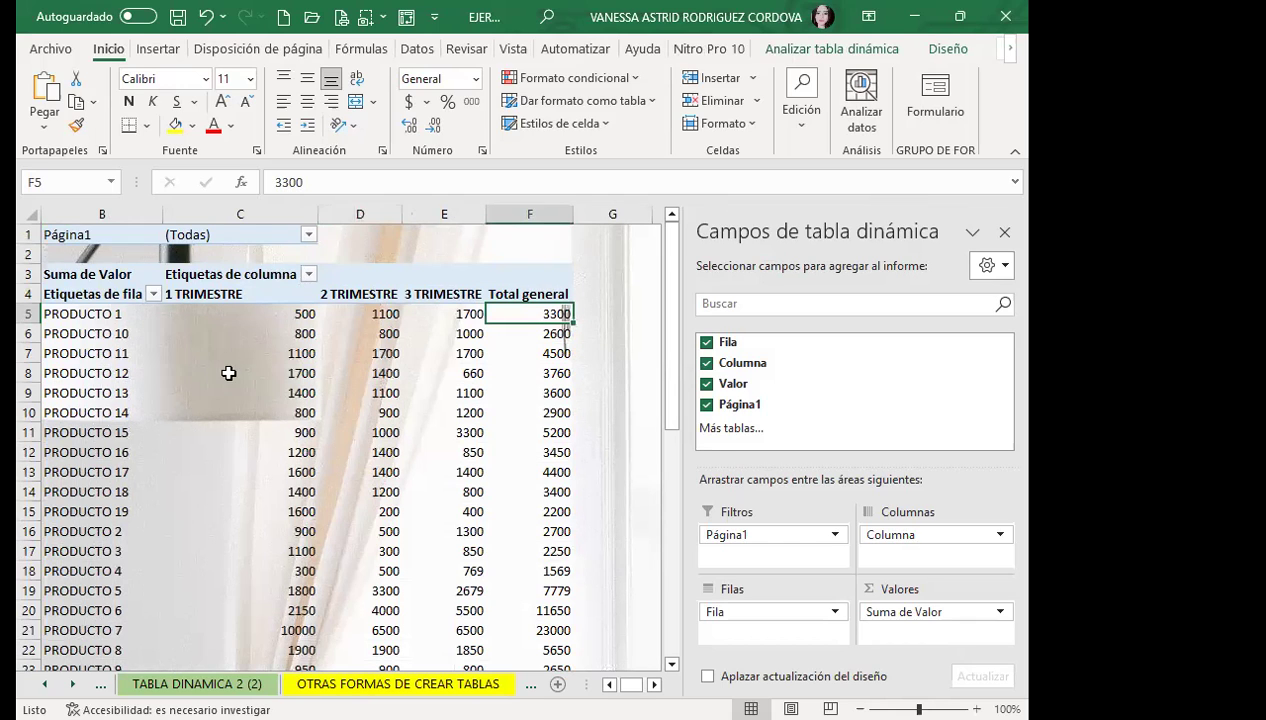
{"action": "scroll", "coordinate": [230, 408], "scroll_direction": "down", "scroll_amount": 4}
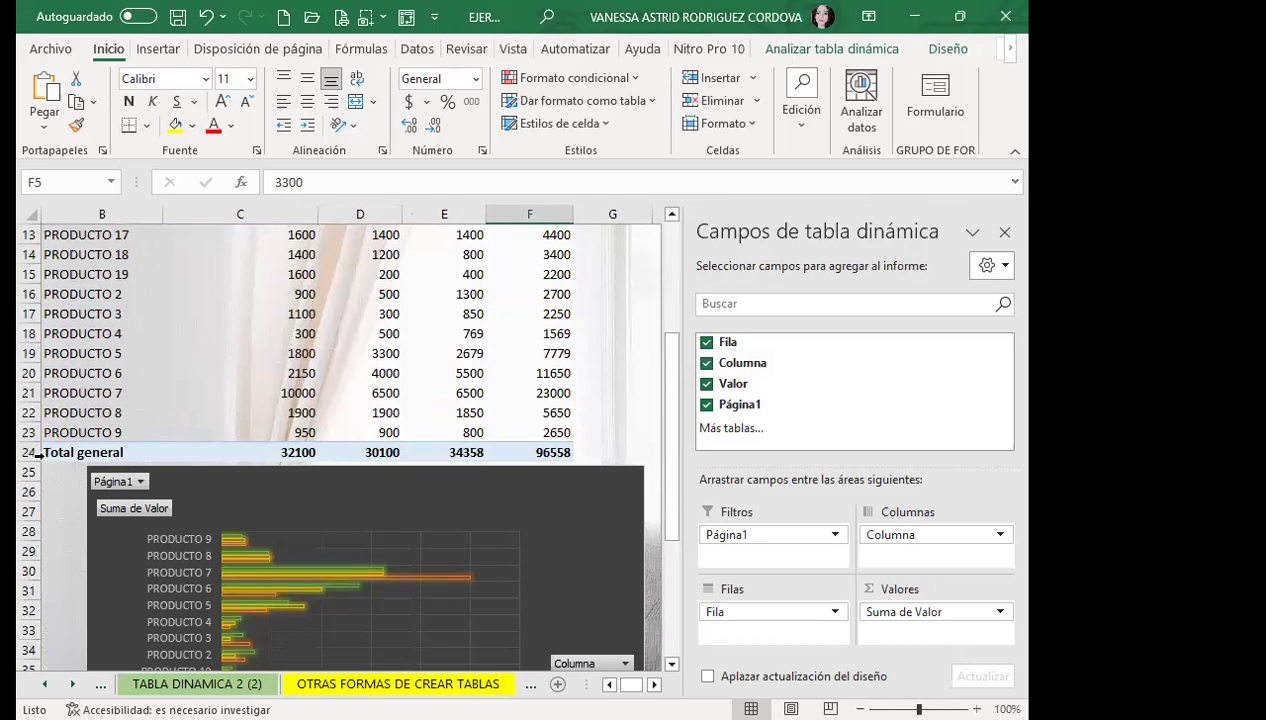
{"action": "scroll", "coordinate": [145, 450], "scroll_direction": "up", "scroll_amount": 3}
{"action": "scroll", "coordinate": [170, 440], "scroll_direction": "up", "scroll_amount": 1}
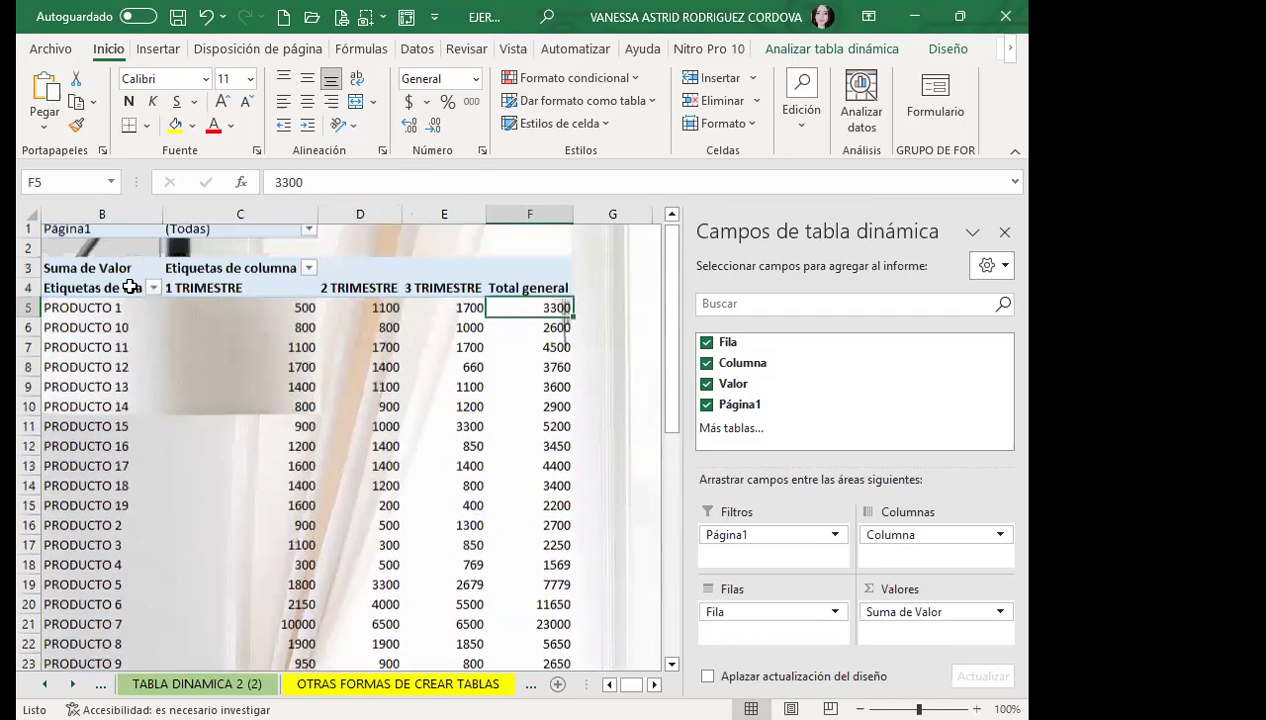
- Clear all row labels, then keep only PRODUCTO 10, 11, 12, 13, 14 and 16 (total 20810)
{"action": "left_click", "coordinate": [153, 293]}
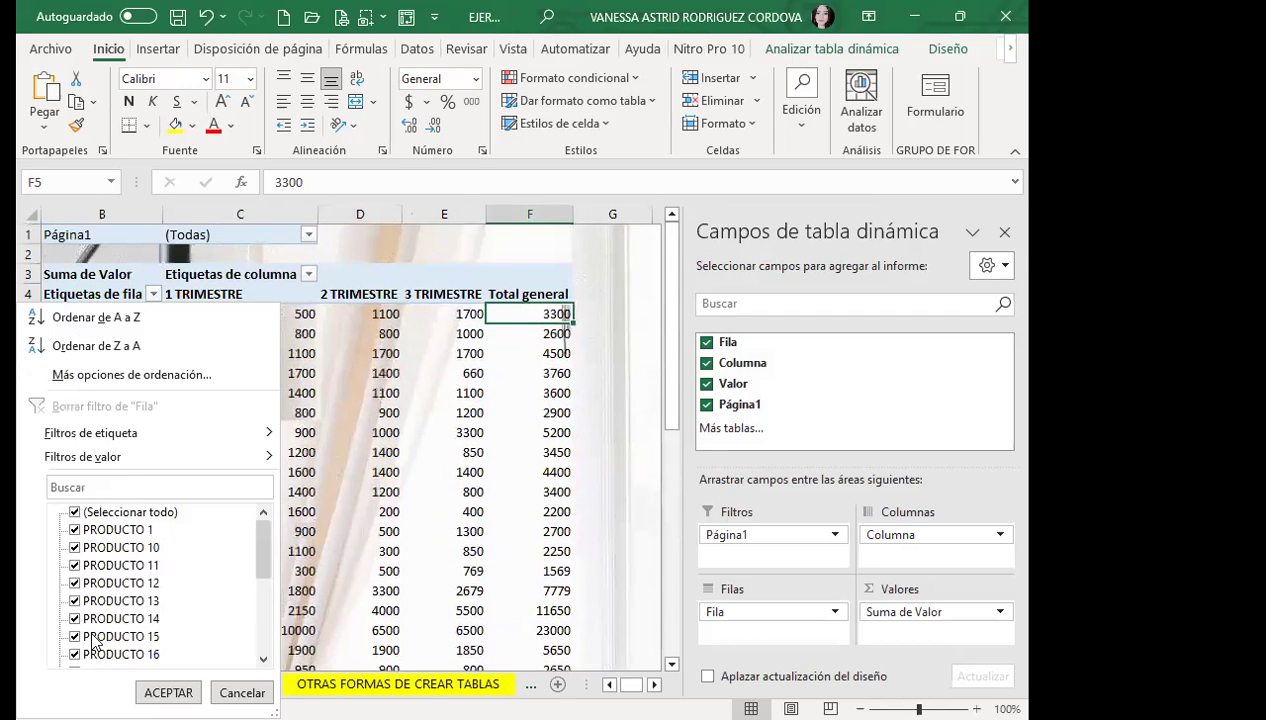
{"action": "left_click", "coordinate": [74, 512]}
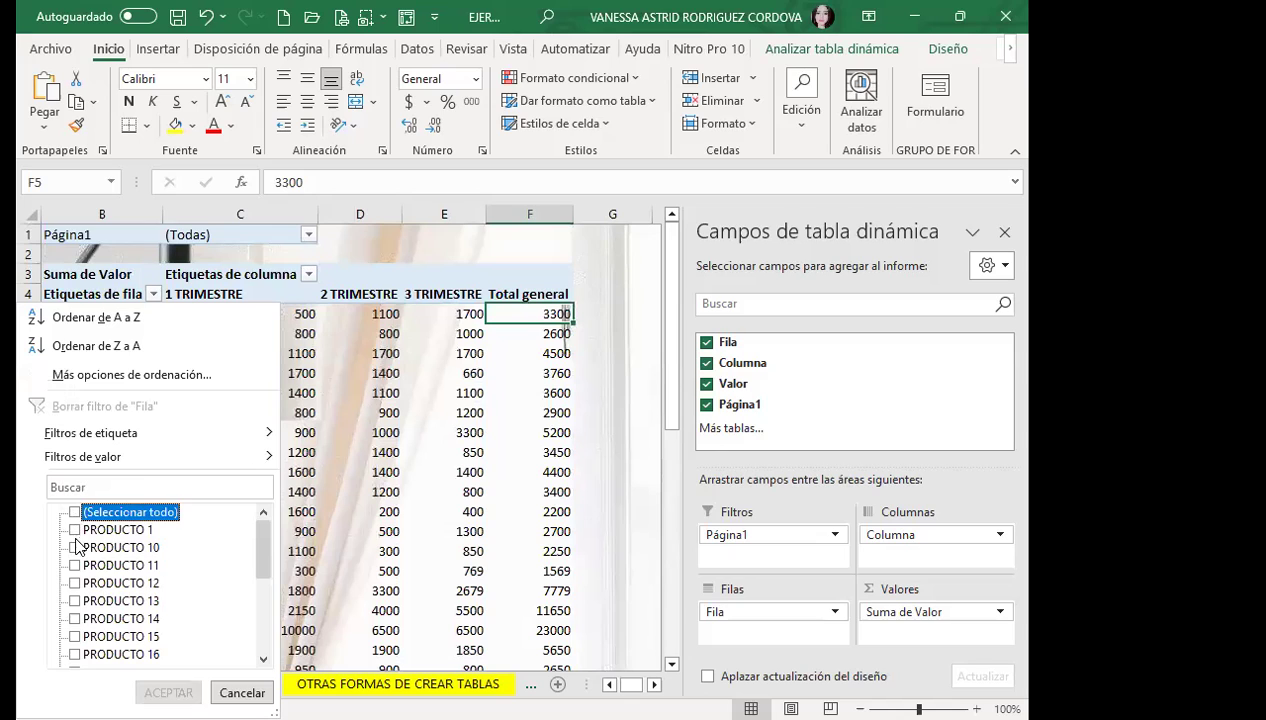
{"action": "left_click", "coordinate": [74, 547]}
{"action": "left_click", "coordinate": [78, 565]}
{"action": "left_click", "coordinate": [76, 600]}
{"action": "left_click", "coordinate": [76, 618]}
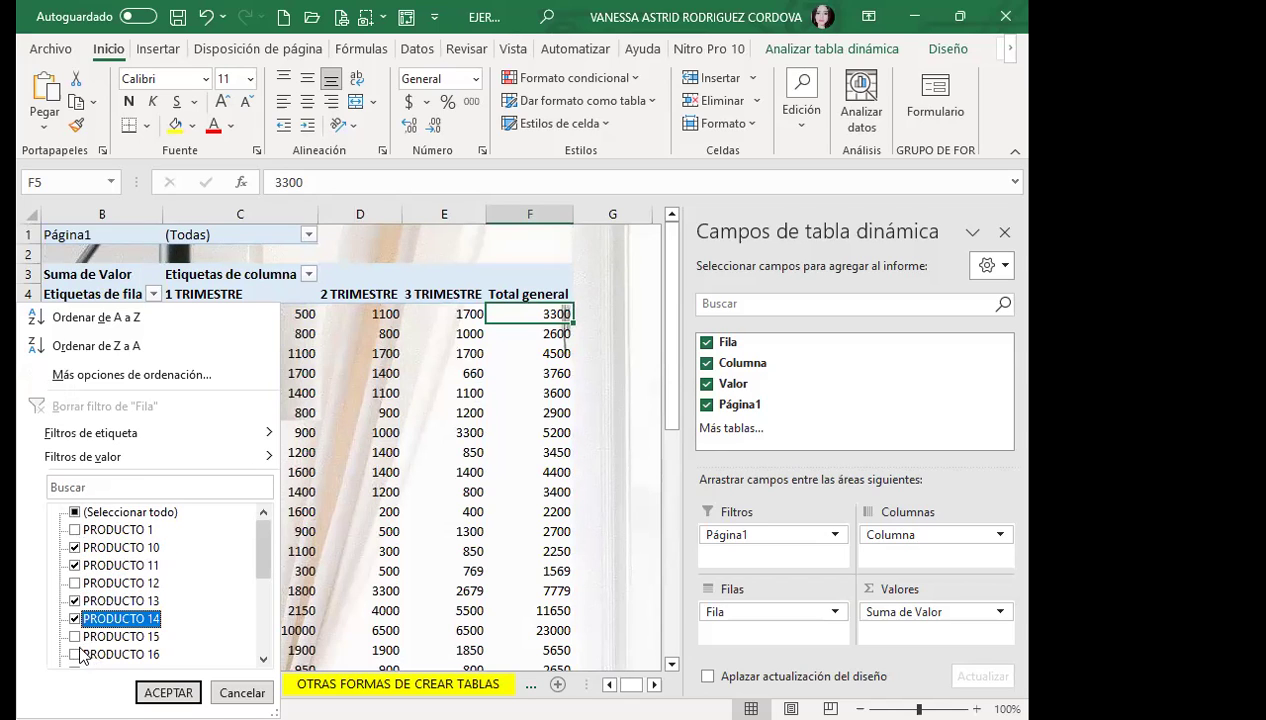
{"action": "left_click", "coordinate": [76, 654]}
{"action": "left_click", "coordinate": [74, 583]}
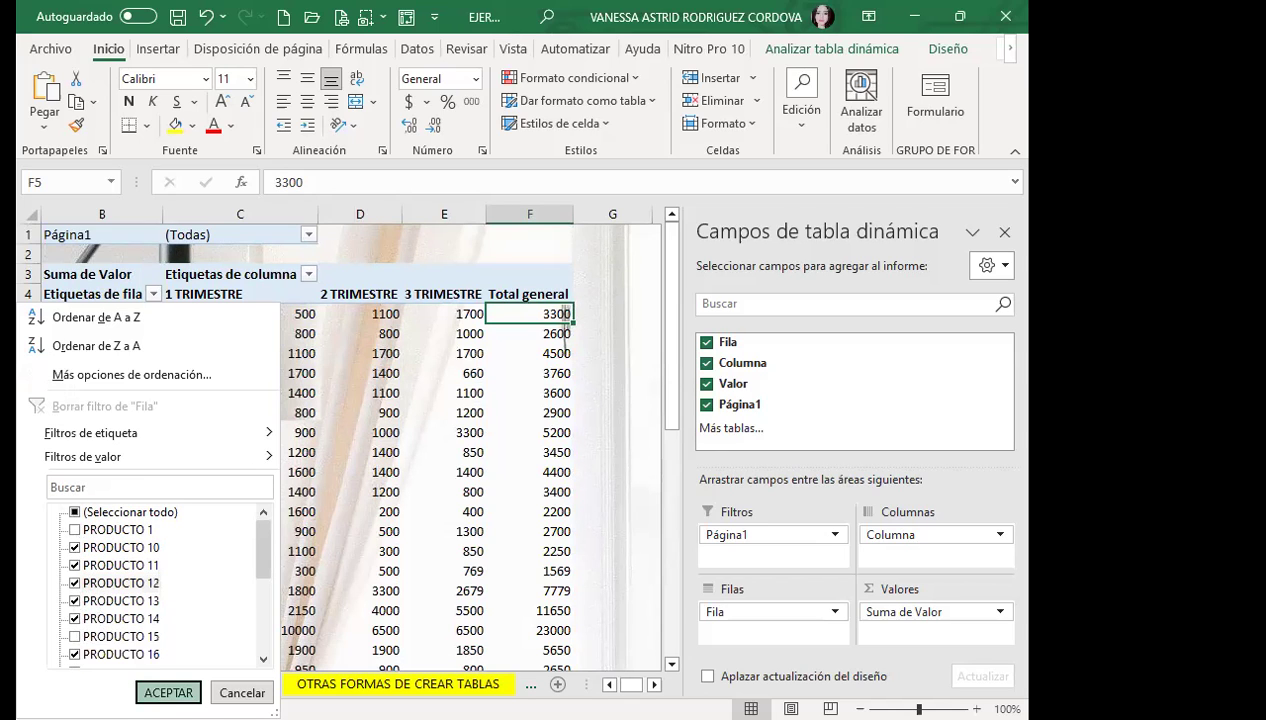
{"action": "left_click", "coordinate": [168, 692]}
{"action": "scroll", "coordinate": [348, 452], "scroll_direction": "down", "scroll_amount": 2}
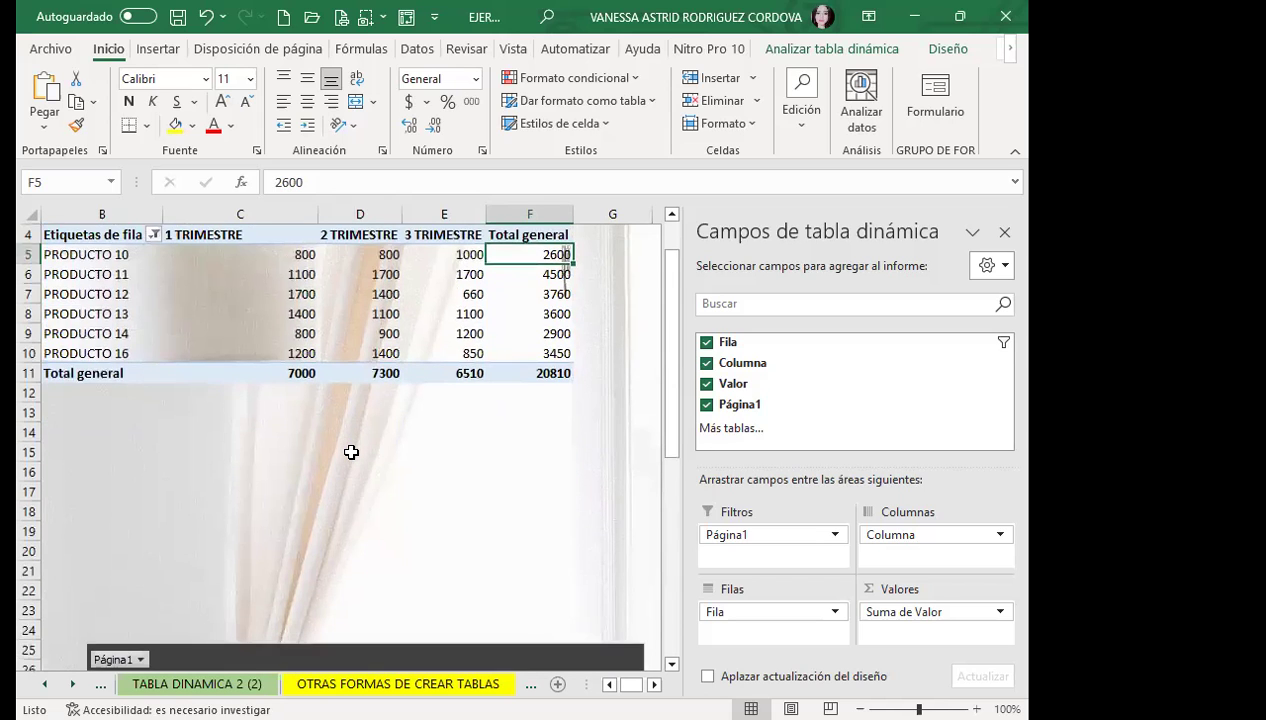
{"action": "scroll", "coordinate": [396, 387], "scroll_direction": "down", "scroll_amount": 14}
{"action": "scroll", "coordinate": [379, 415], "scroll_direction": "up", "scroll_amount": 4}
{"action": "scroll", "coordinate": [379, 416], "scroll_direction": "up", "scroll_amount": 4}
{"action": "scroll", "coordinate": [370, 404], "scroll_direction": "up", "scroll_amount": 3}
{"action": "scroll", "coordinate": [308, 384], "scroll_direction": "up", "scroll_amount": 2}
{"action": "scroll", "coordinate": [333, 367], "scroll_direction": "up", "scroll_amount": 3}
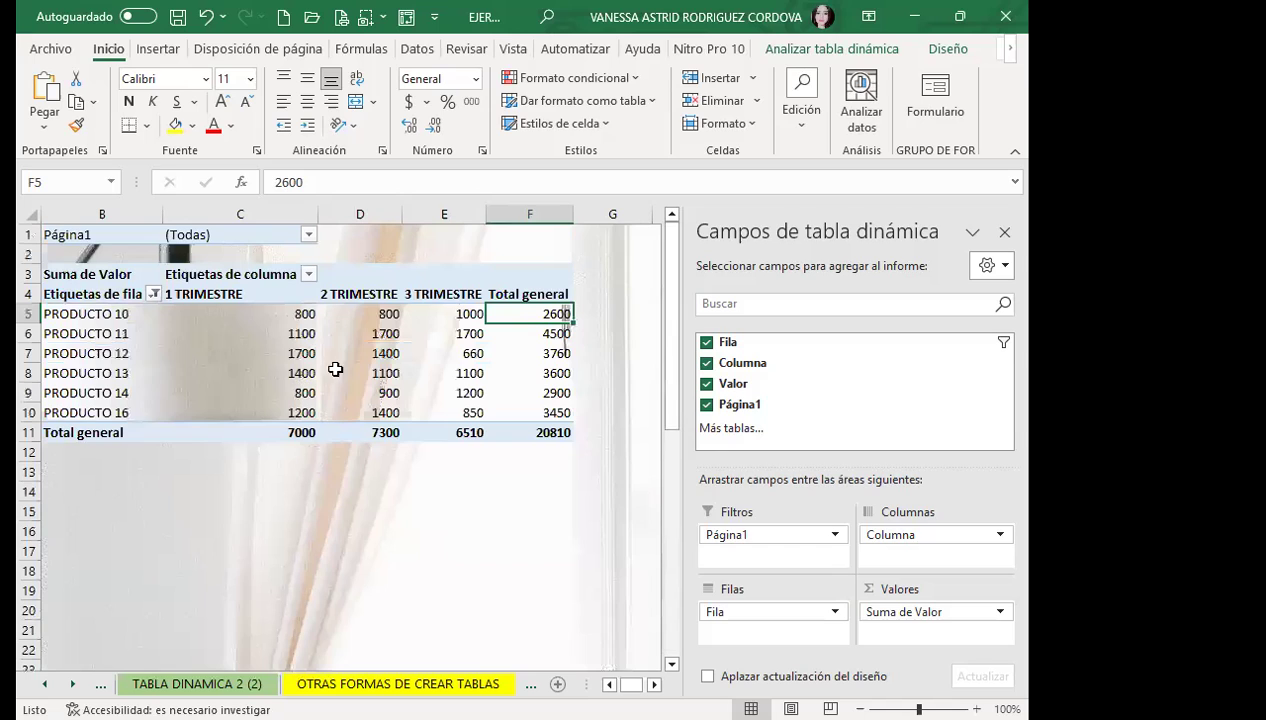
{"action": "mouse_move", "coordinate": [312, 414]}
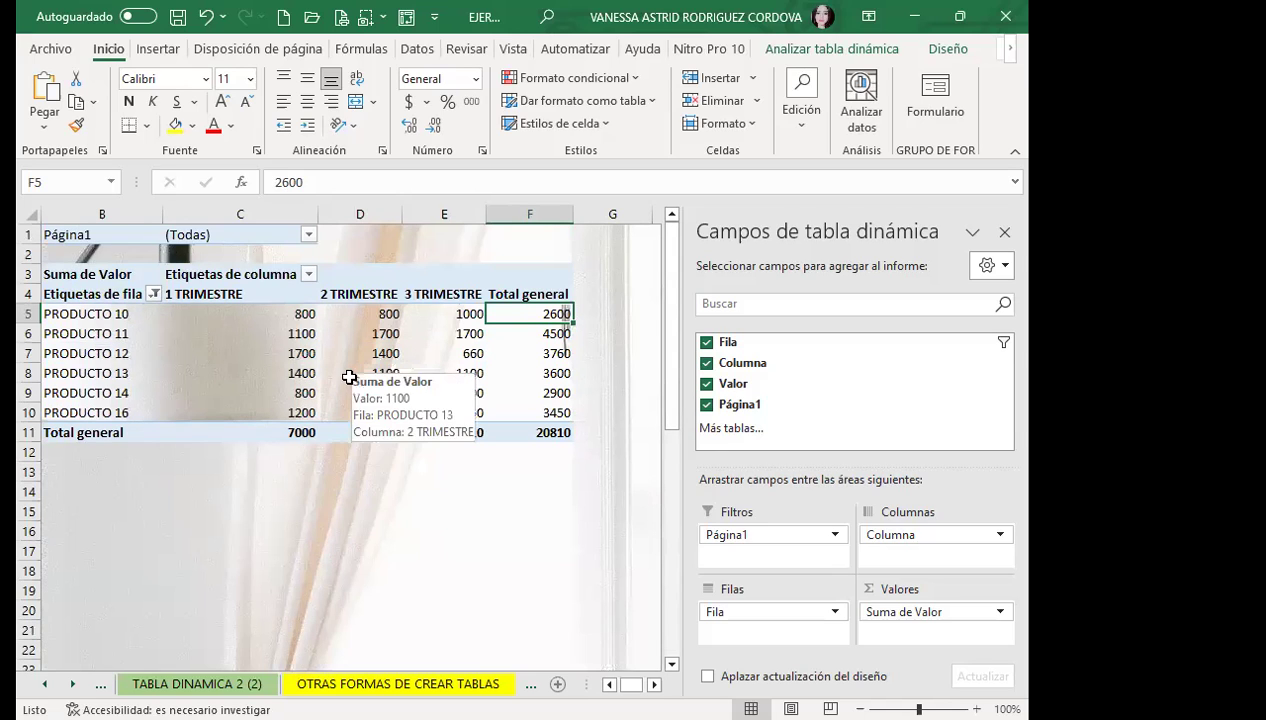
{"action": "scroll", "coordinate": [340, 425], "scroll_direction": "down", "scroll_amount": 6}
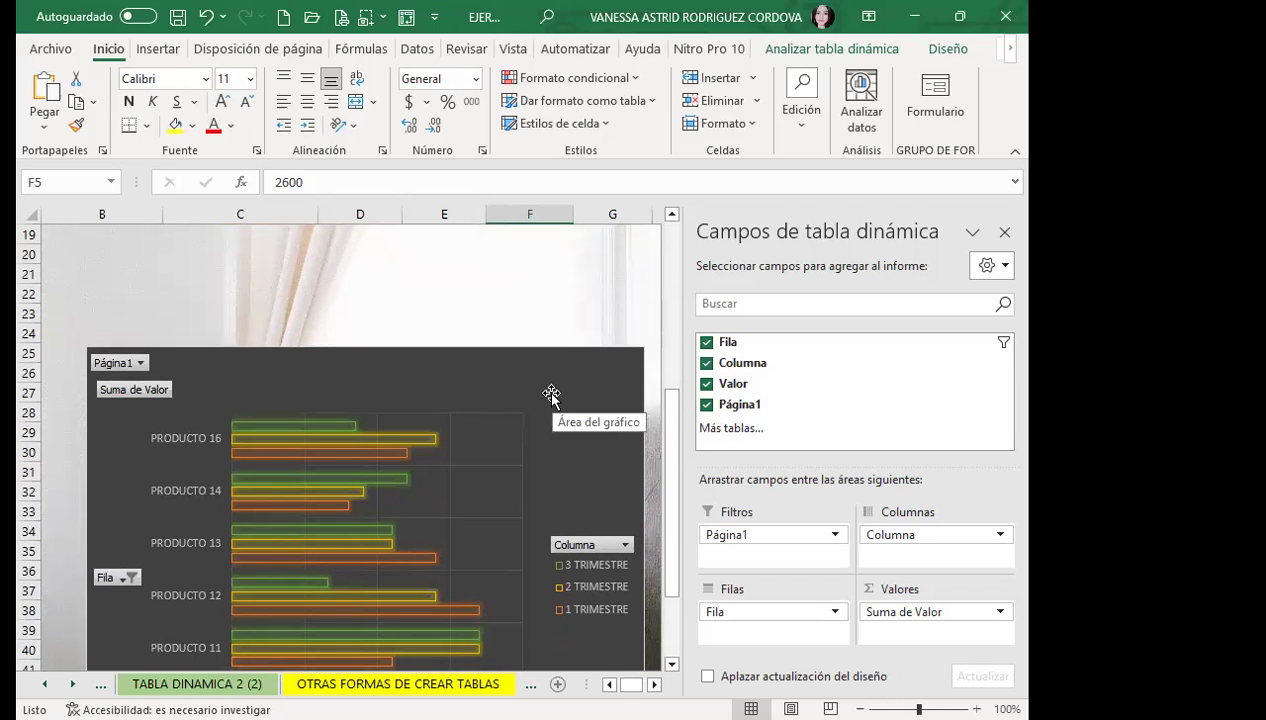
{"action": "scroll", "coordinate": [510, 410], "scroll_direction": "down", "scroll_amount": 4}
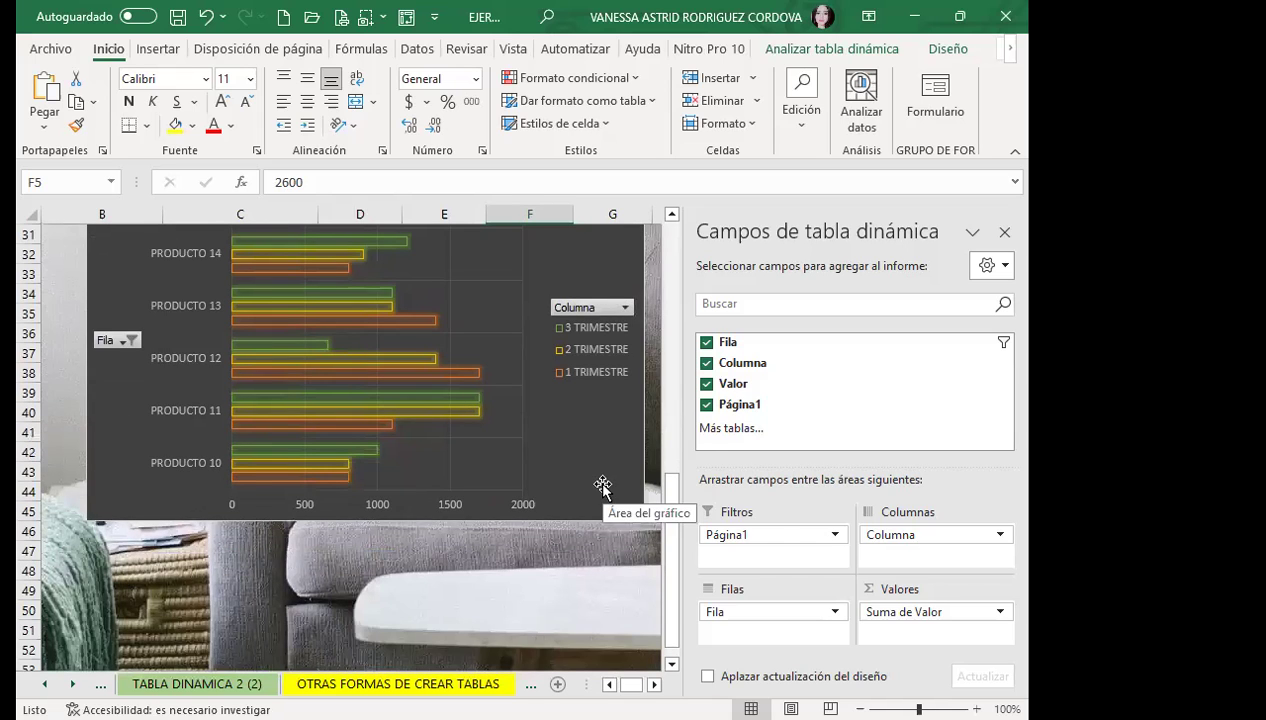
{"action": "scroll", "coordinate": [580, 482], "scroll_direction": "up", "scroll_amount": 4}
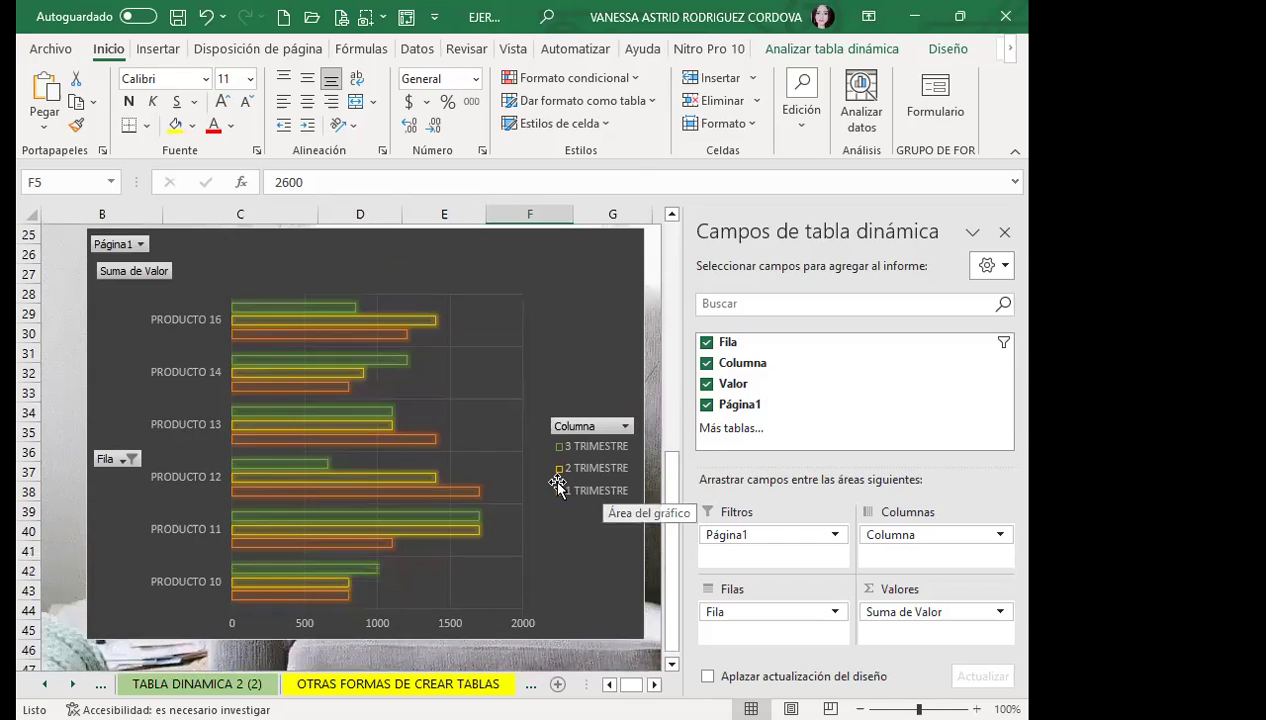
{"action": "scroll", "coordinate": [557, 480], "scroll_direction": "up", "scroll_amount": 1}
{"action": "scroll", "coordinate": [555, 455], "scroll_direction": "up", "scroll_amount": 5}
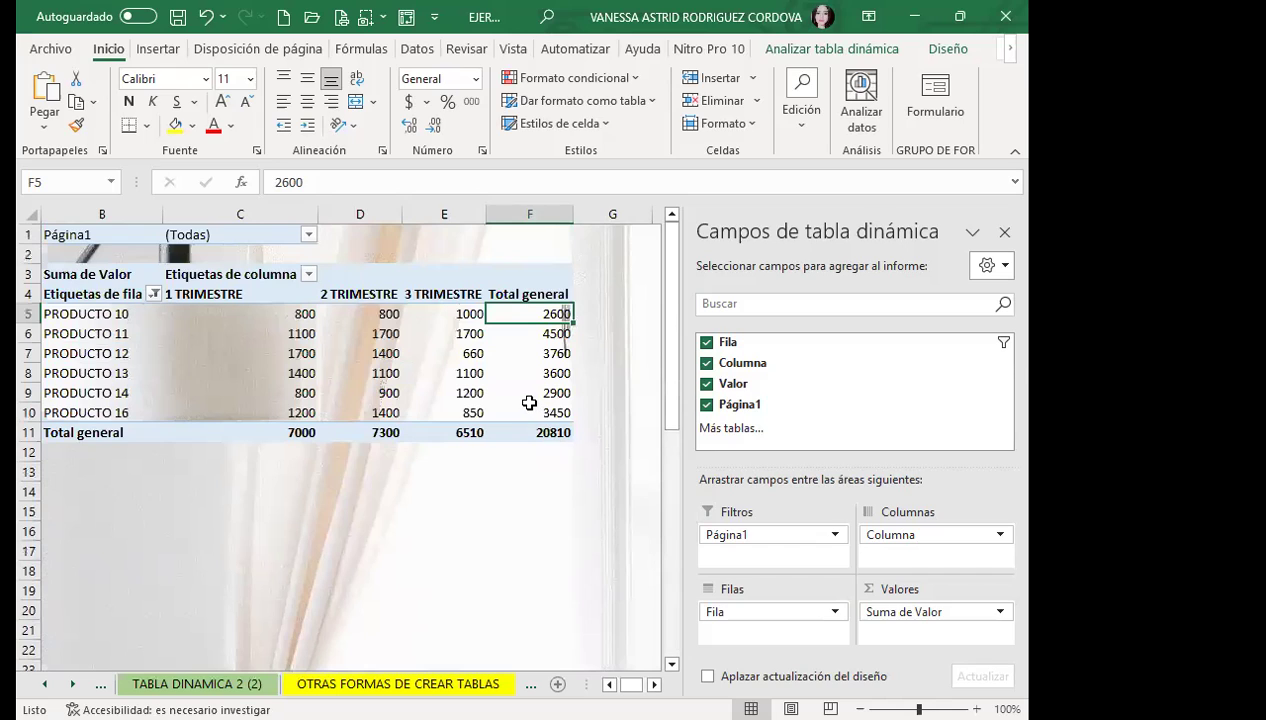
{"action": "mouse_move", "coordinate": [529, 402]}
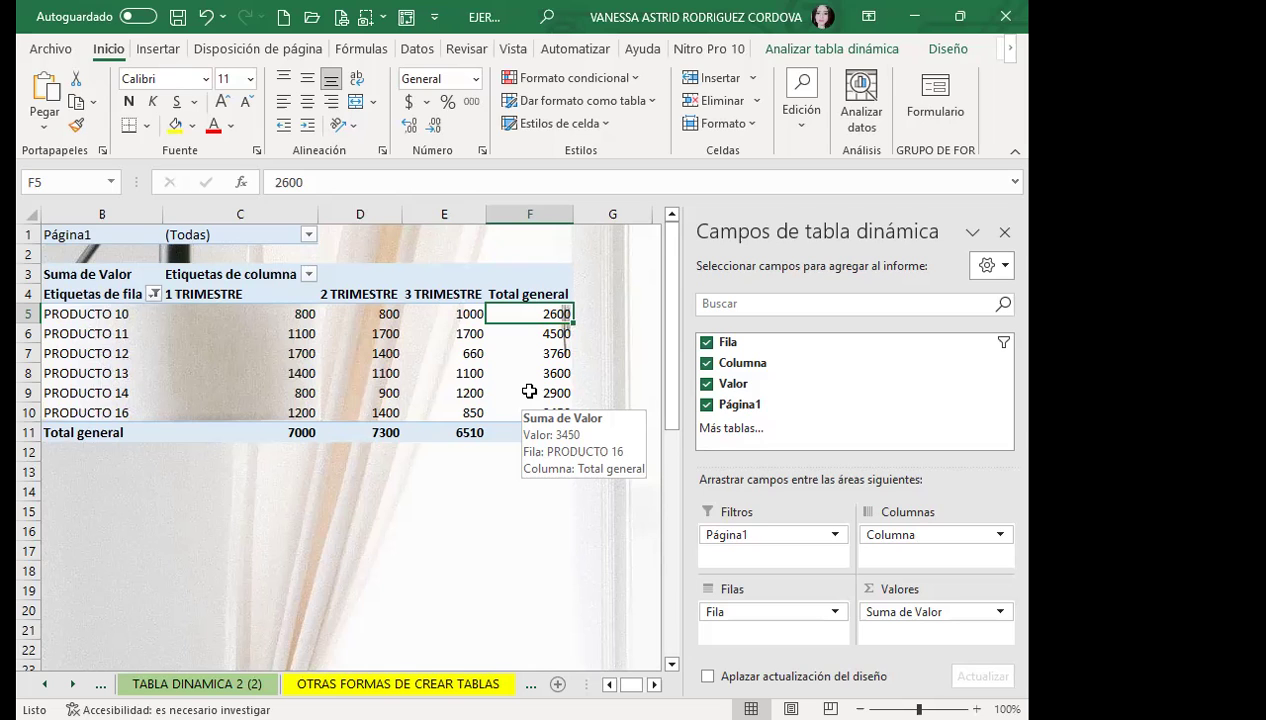
{"action": "scroll", "coordinate": [529, 392], "scroll_direction": "down", "scroll_amount": 5}
{"action": "scroll", "coordinate": [517, 484], "scroll_direction": "down", "scroll_amount": 2}
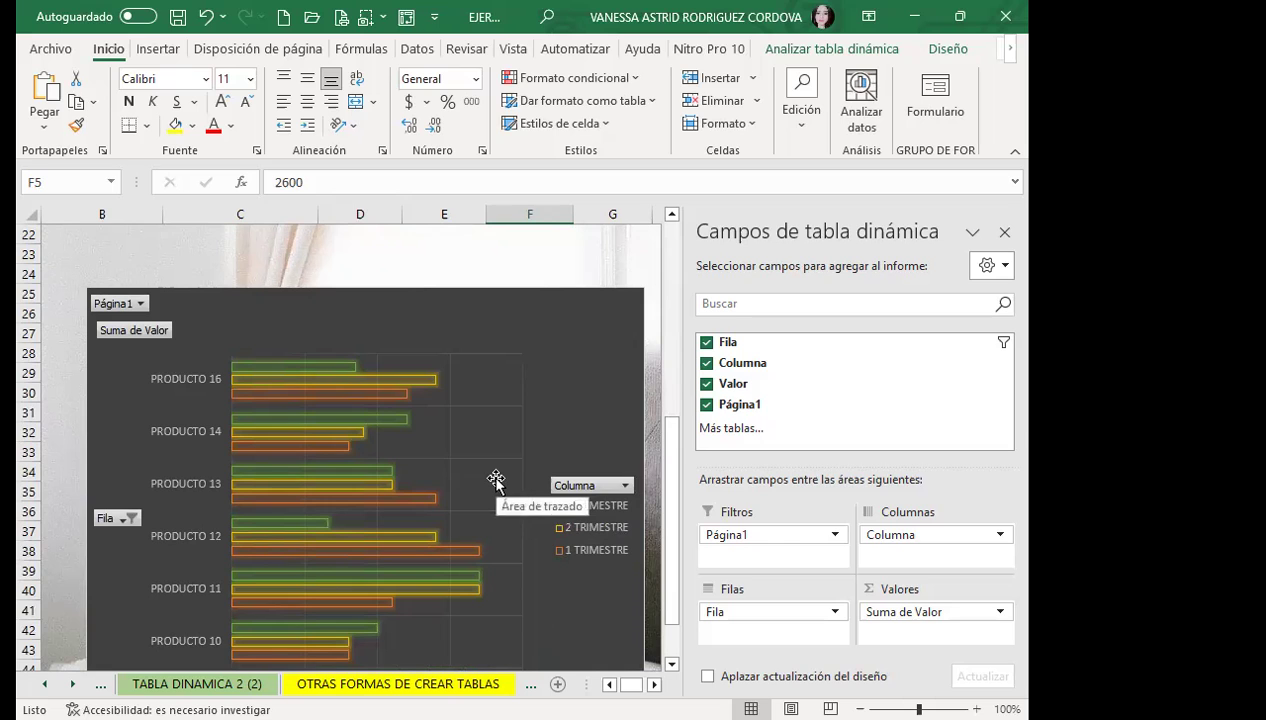
{"action": "scroll", "coordinate": [496, 480], "scroll_direction": "up", "scroll_amount": 4}
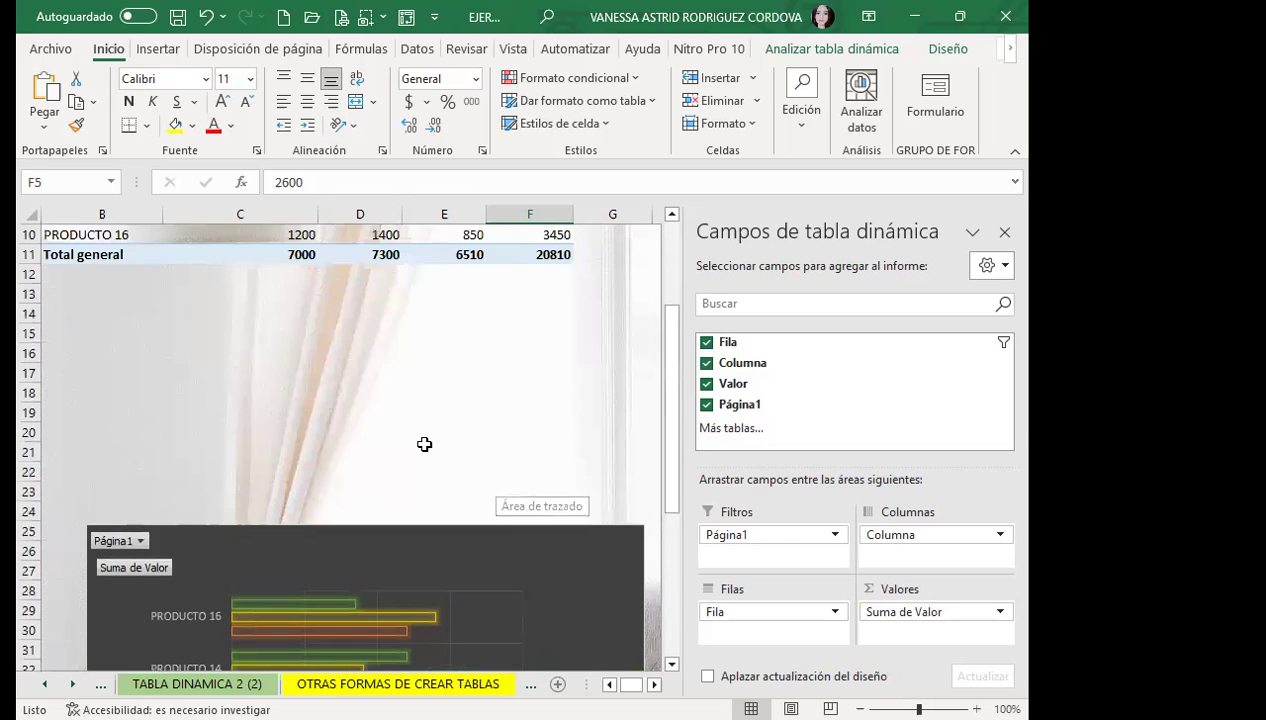
{"action": "scroll", "coordinate": [424, 443], "scroll_direction": "up", "scroll_amount": 3}
- Add PRODUCTO 15 to the row-label filter and check the updated pivot chart
{"action": "left_click", "coordinate": [175, 390]}
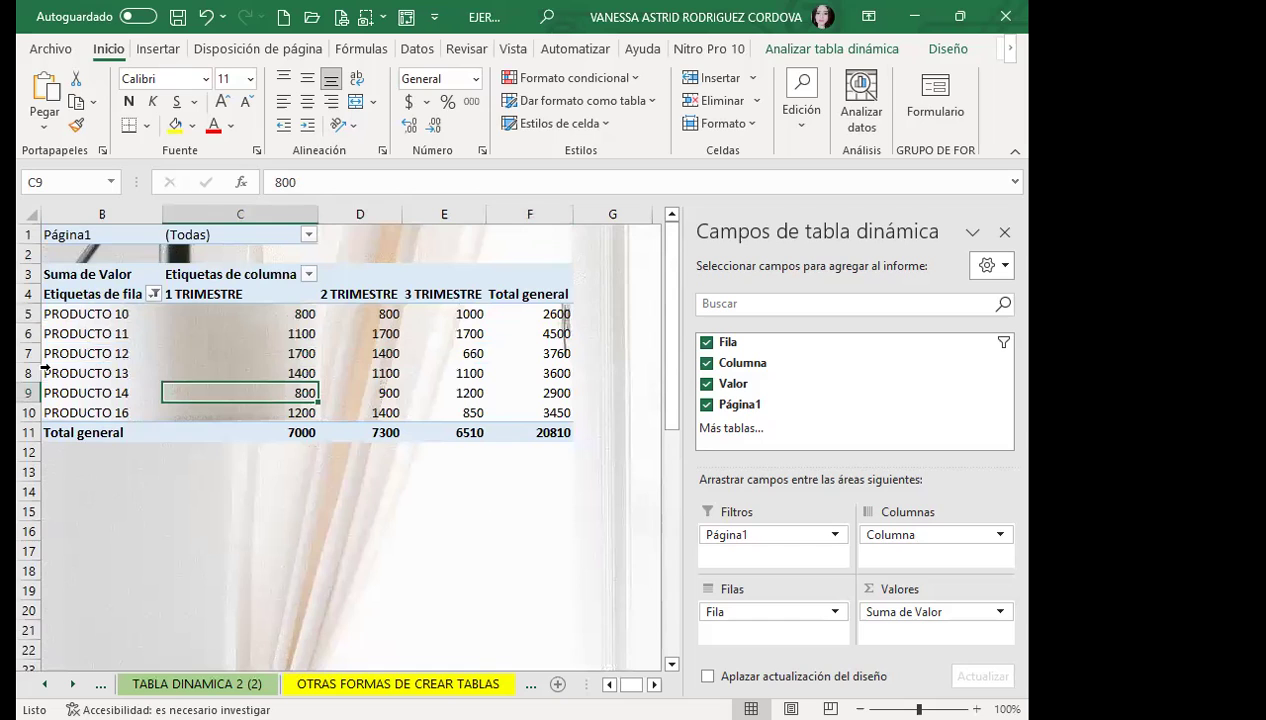
{"action": "left_click", "coordinate": [153, 294]}
{"action": "left_click", "coordinate": [73, 637]}
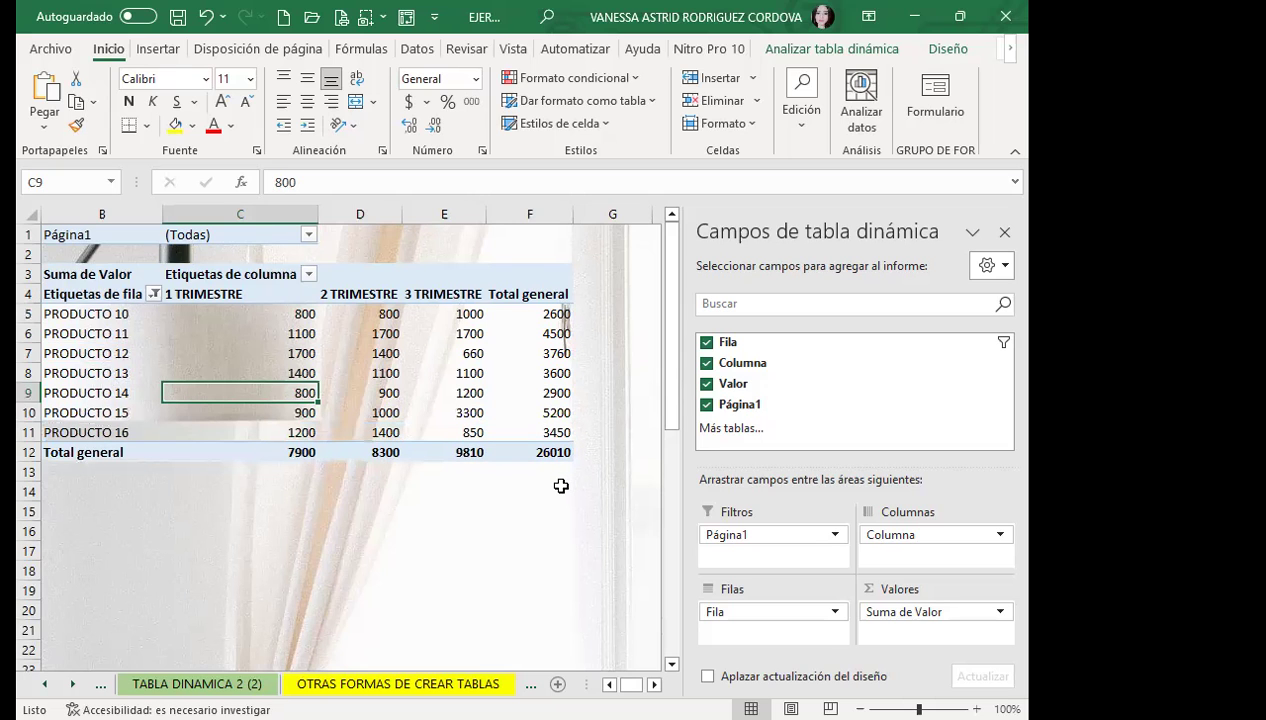
{"action": "scroll", "coordinate": [561, 486], "scroll_direction": "down", "scroll_amount": 3}
{"action": "scroll", "coordinate": [561, 486], "scroll_direction": "down", "scroll_amount": 3}
{"action": "scroll", "coordinate": [561, 486], "scroll_direction": "down", "scroll_amount": 6}
{"action": "scroll", "coordinate": [561, 427], "scroll_direction": "down", "scroll_amount": 2}
{"action": "scroll", "coordinate": [561, 427], "scroll_direction": "up", "scroll_amount": 2}
{"action": "scroll", "coordinate": [576, 427], "scroll_direction": "up", "scroll_amount": 2}
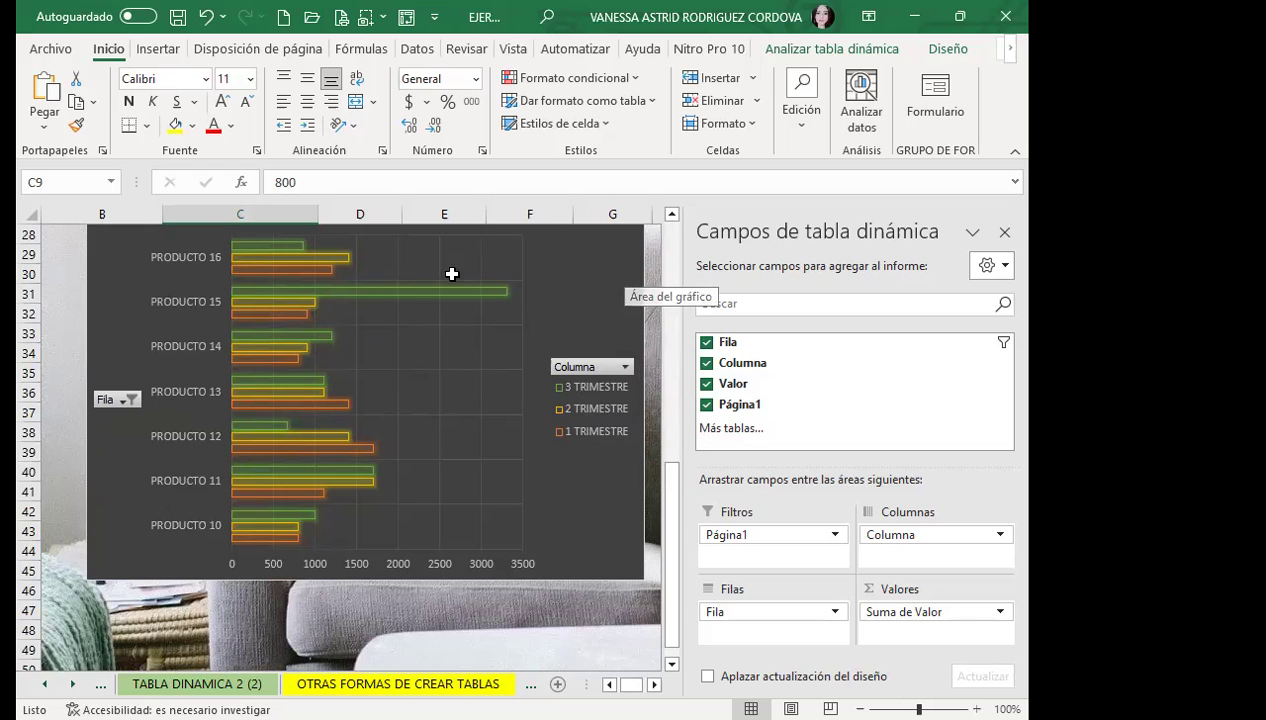
{"action": "scroll", "coordinate": [489, 330], "scroll_direction": "up", "scroll_amount": 6}
{"action": "scroll", "coordinate": [440, 330], "scroll_direction": "up", "scroll_amount": 3}
{"action": "left_click", "coordinate": [430, 330]}
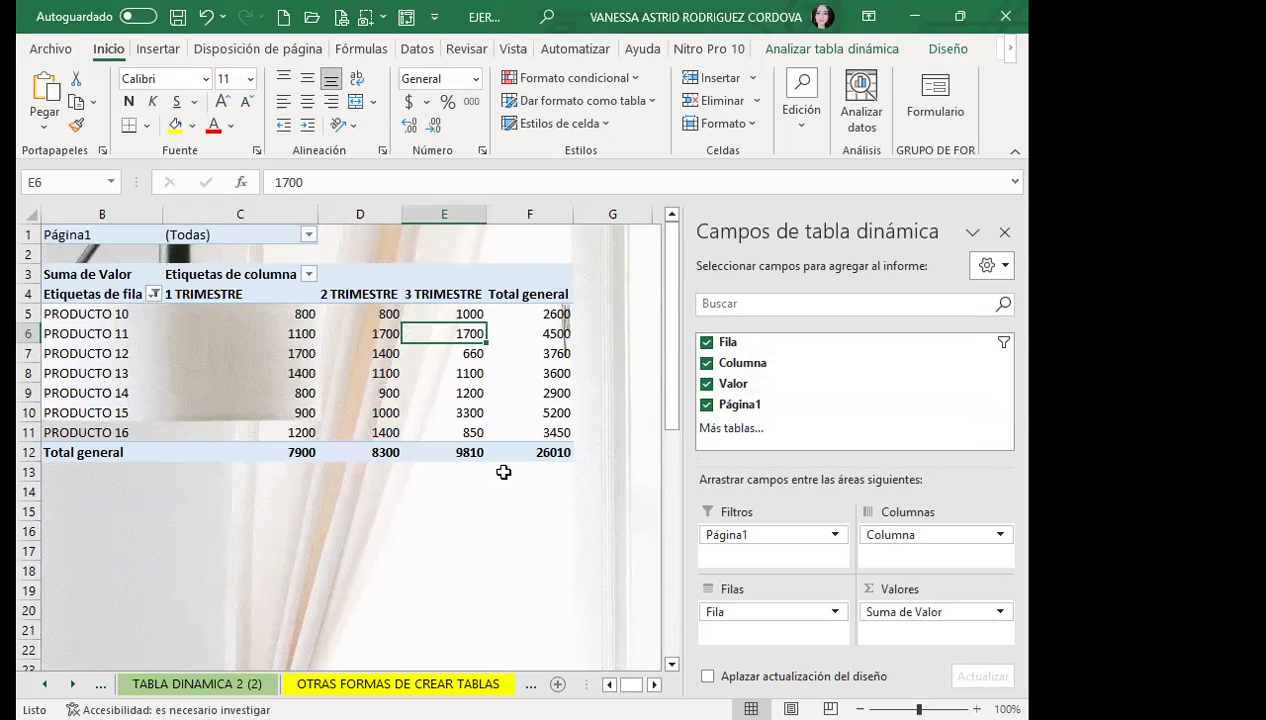
{"action": "scroll", "coordinate": [503, 471], "scroll_direction": "down", "scroll_amount": 7}
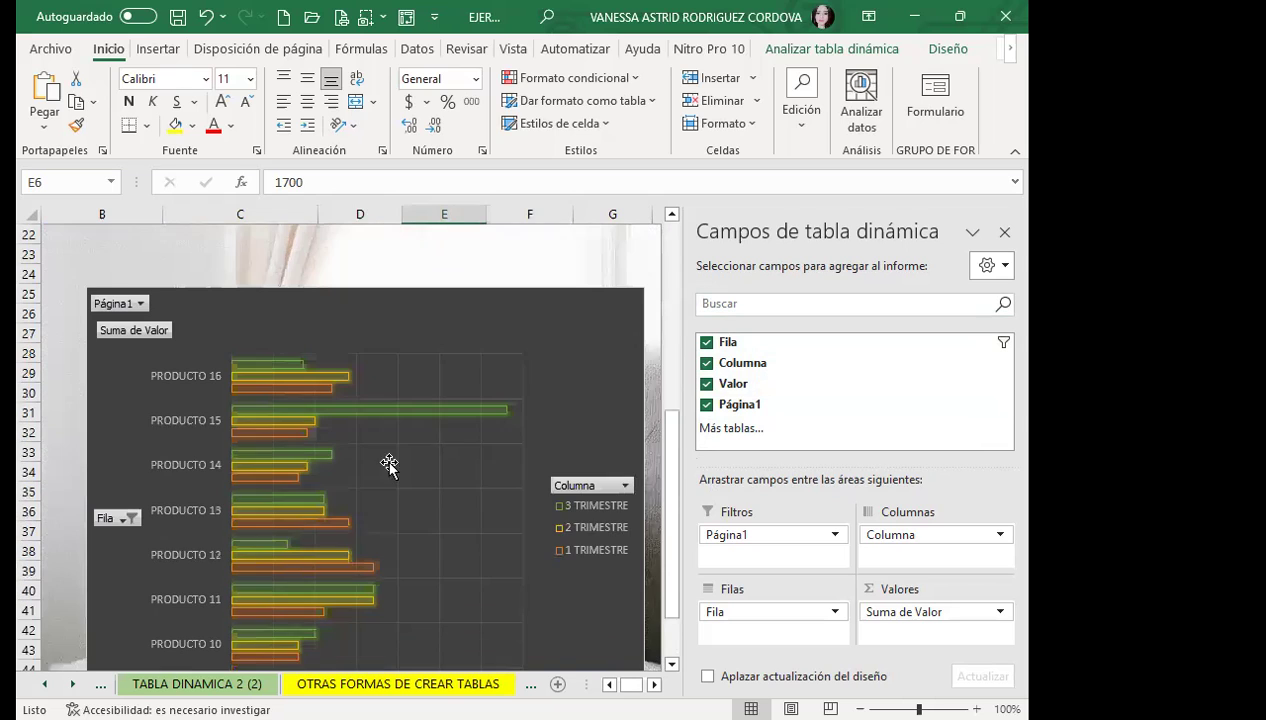
{"action": "left_click", "coordinate": [609, 390]}
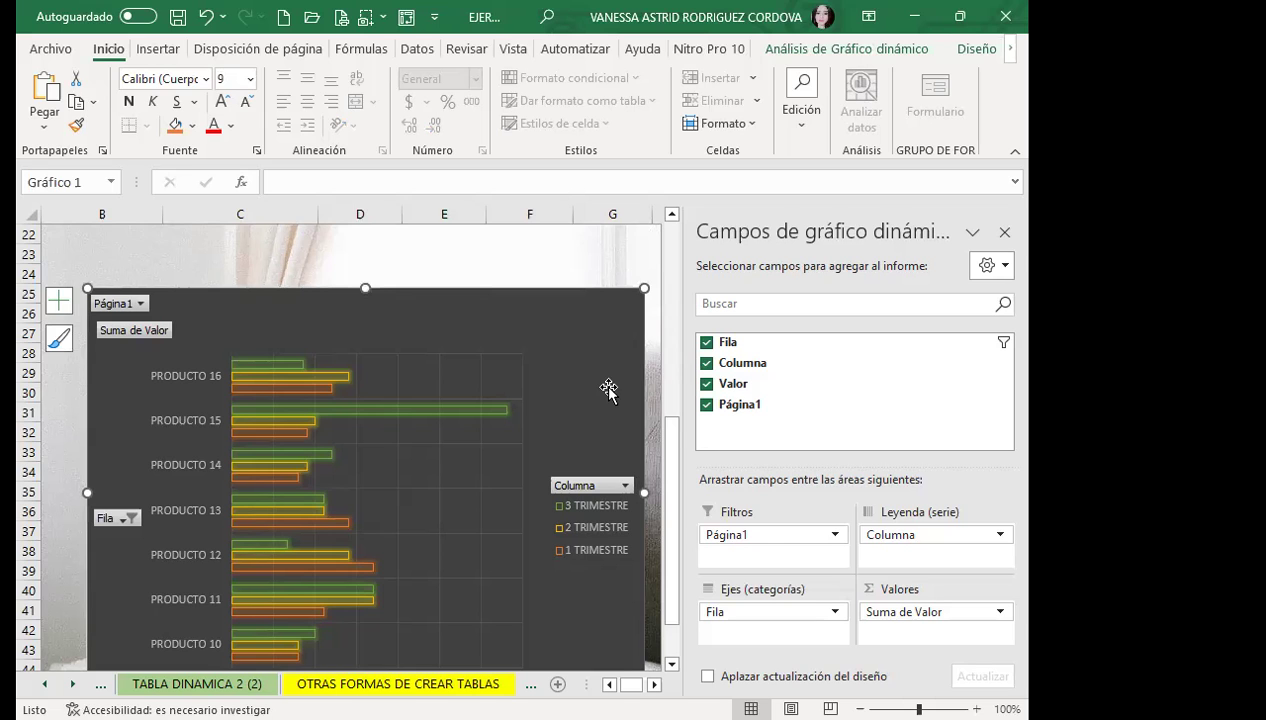
{"action": "scroll", "coordinate": [528, 274], "scroll_direction": "up", "scroll_amount": 7}
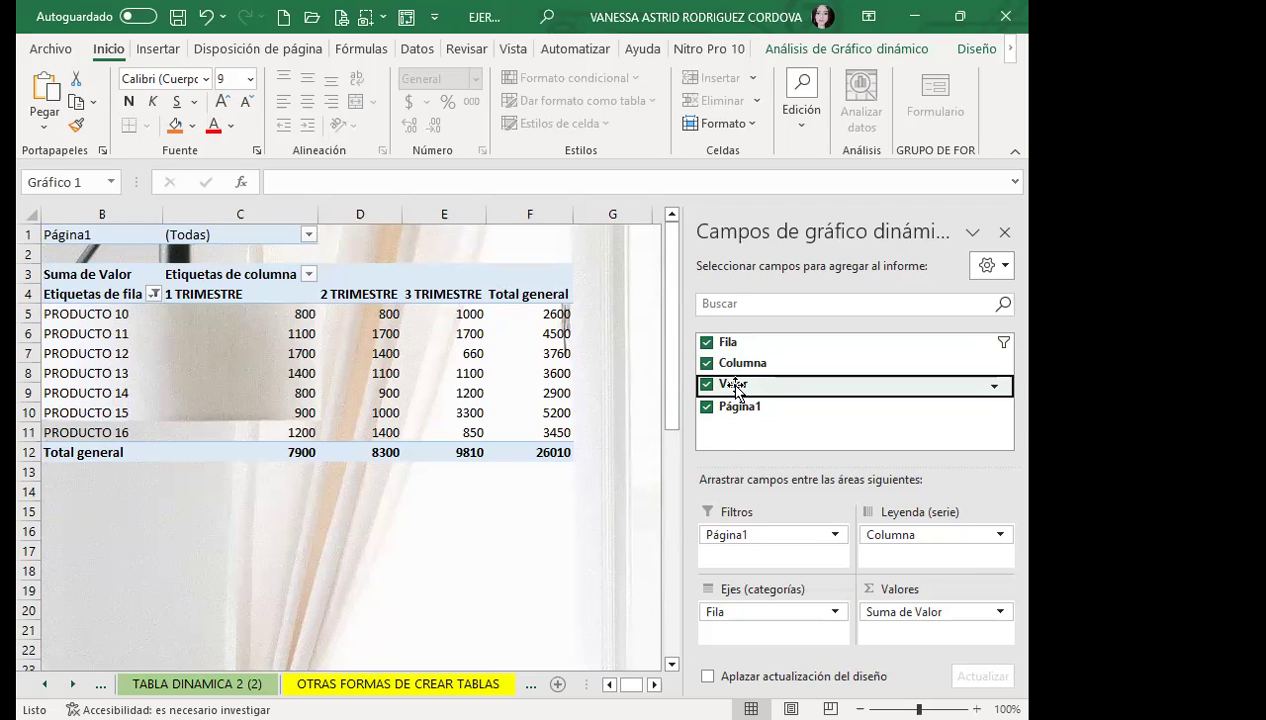
- Open the Página1 filter and cancel it, then open the Fila field's sort and filter options
{"action": "left_click", "coordinate": [104, 333]}
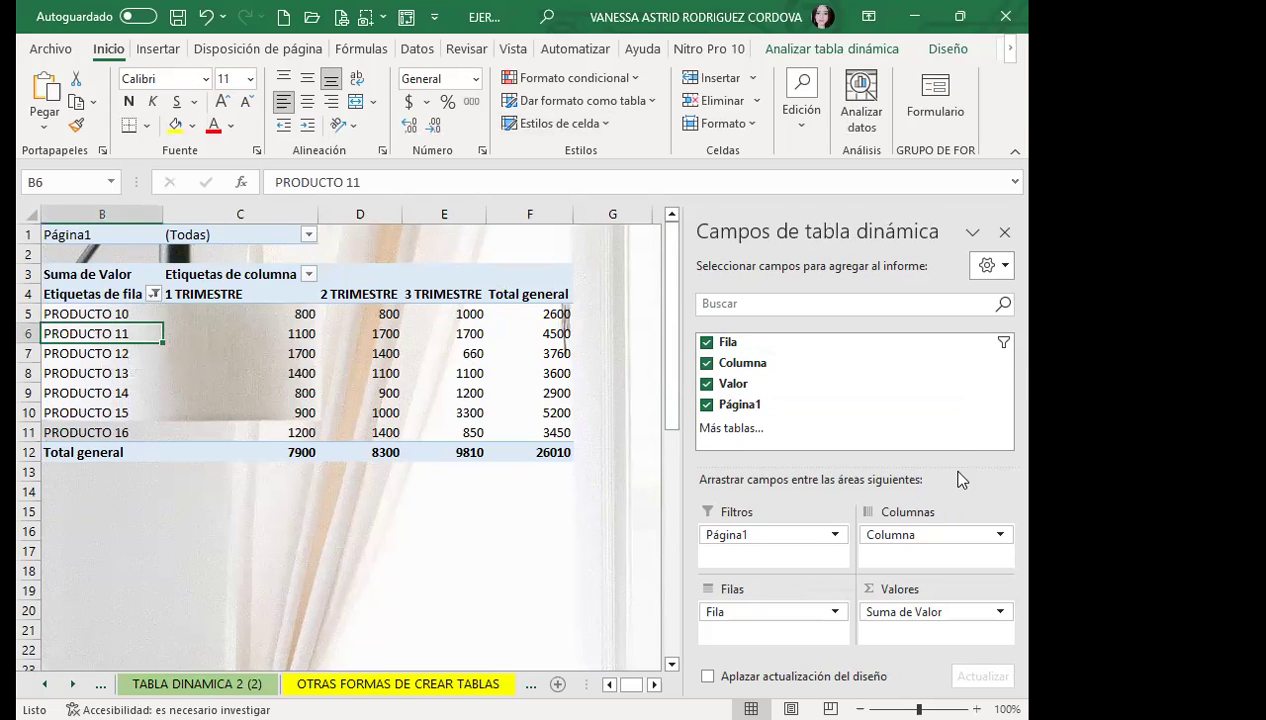
{"action": "scroll", "coordinate": [950, 540], "scroll_direction": "down", "scroll_amount": 1}
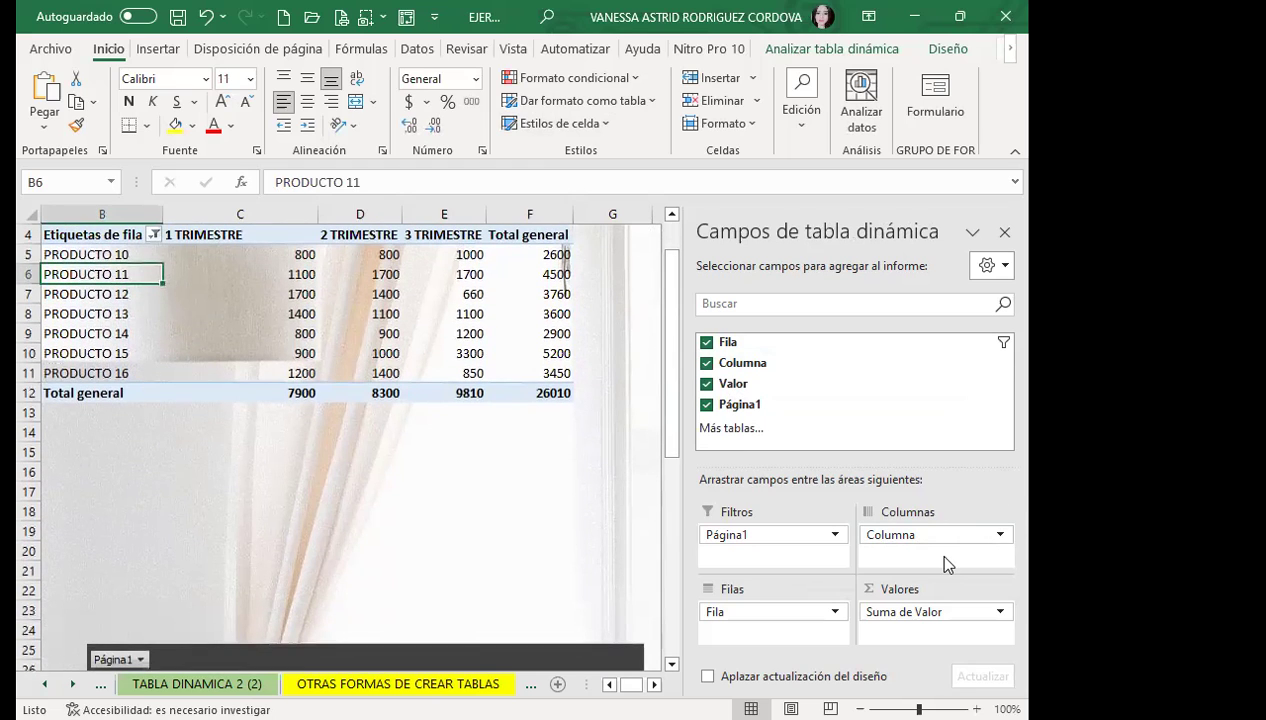
{"action": "left_click", "coordinate": [755, 627]}
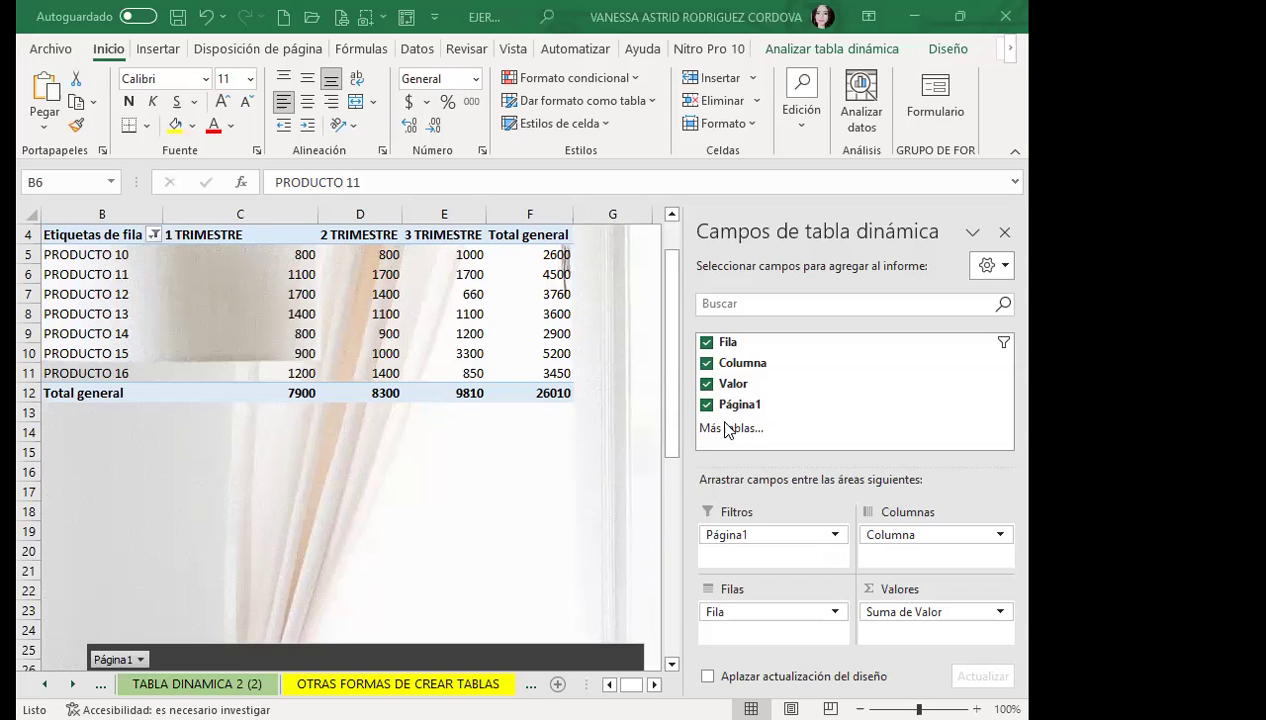
{"action": "left_click", "coordinate": [950, 384]}
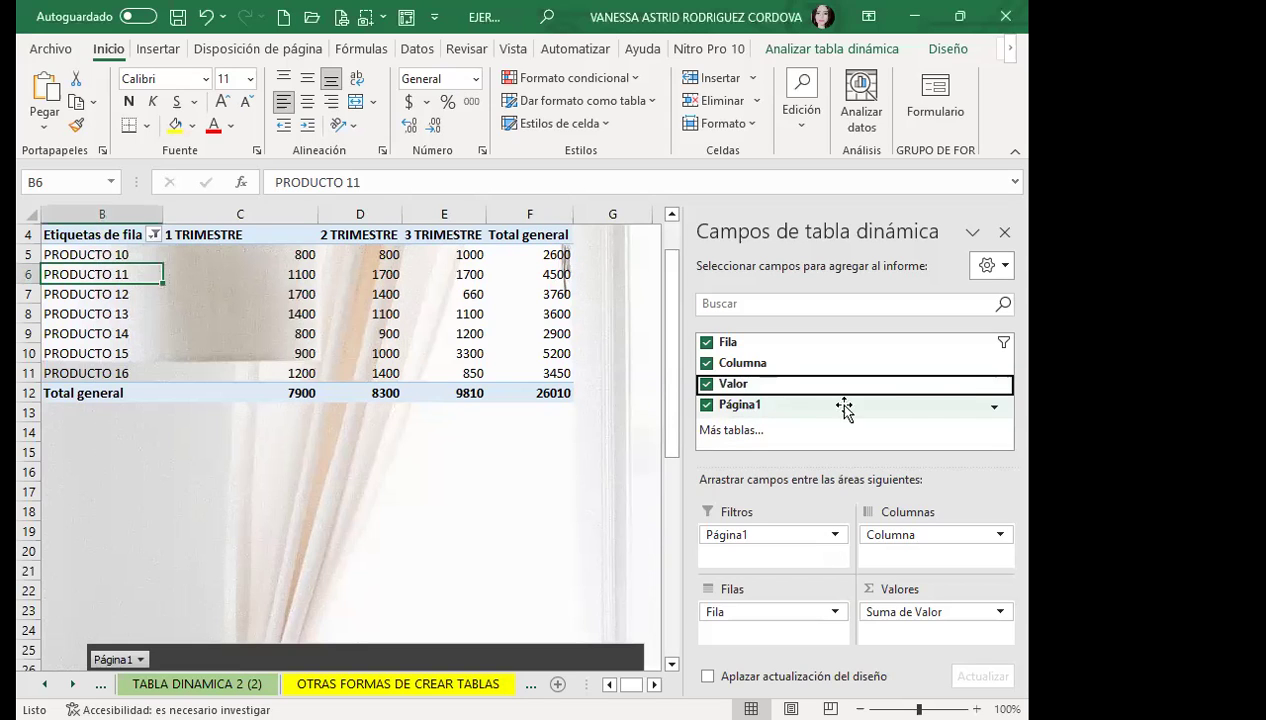
{"action": "left_click", "coordinate": [993, 411]}
{"action": "left_click", "coordinate": [993, 411]}
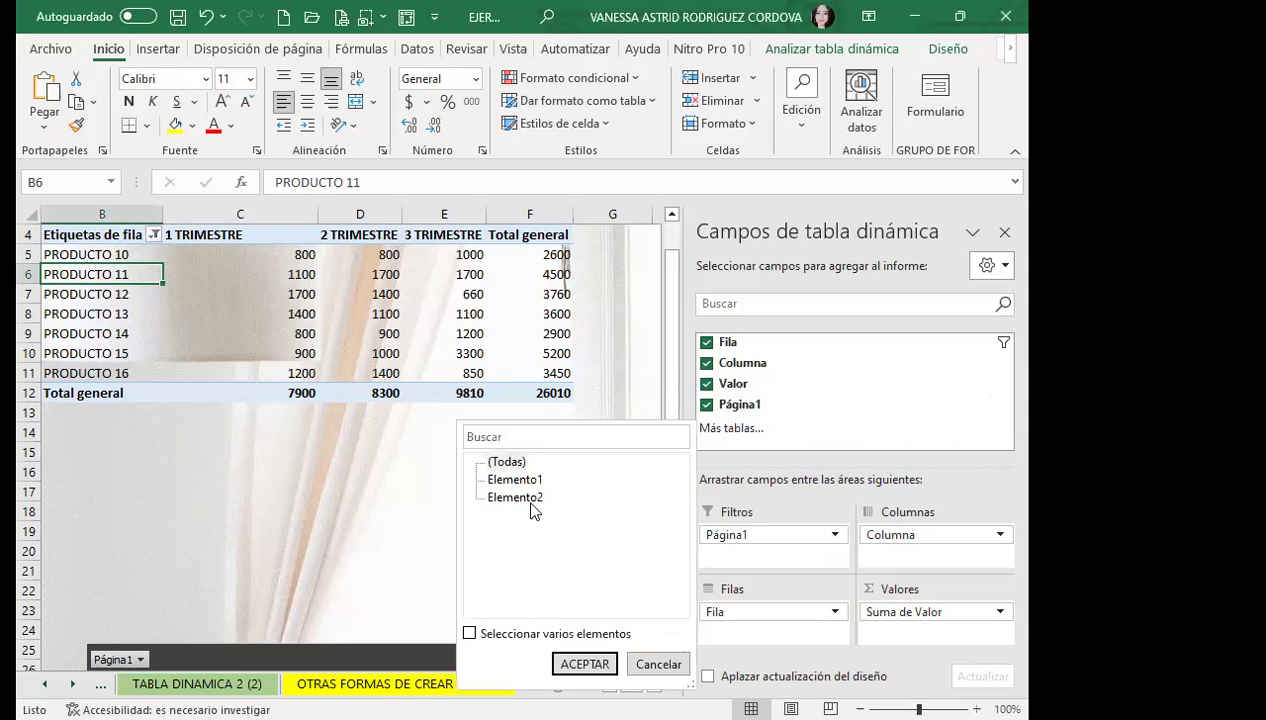
{"action": "left_click", "coordinate": [503, 458]}
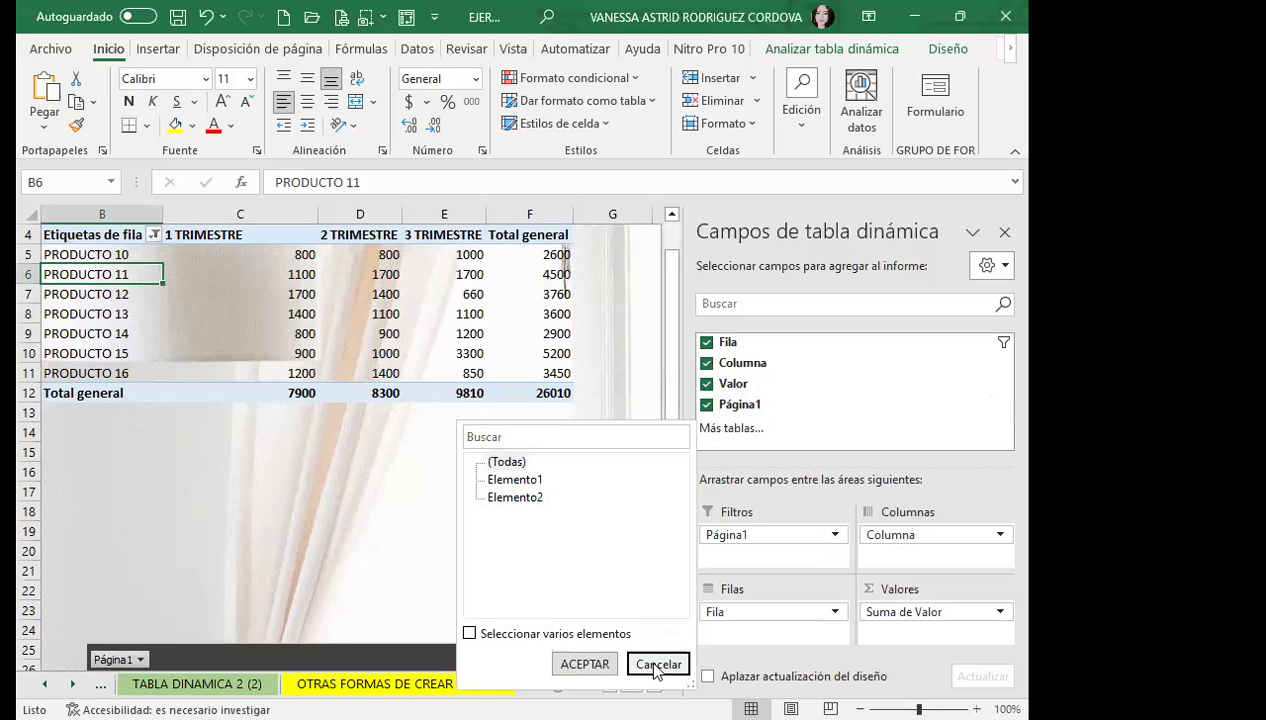
{"action": "left_click", "coordinate": [757, 387]}
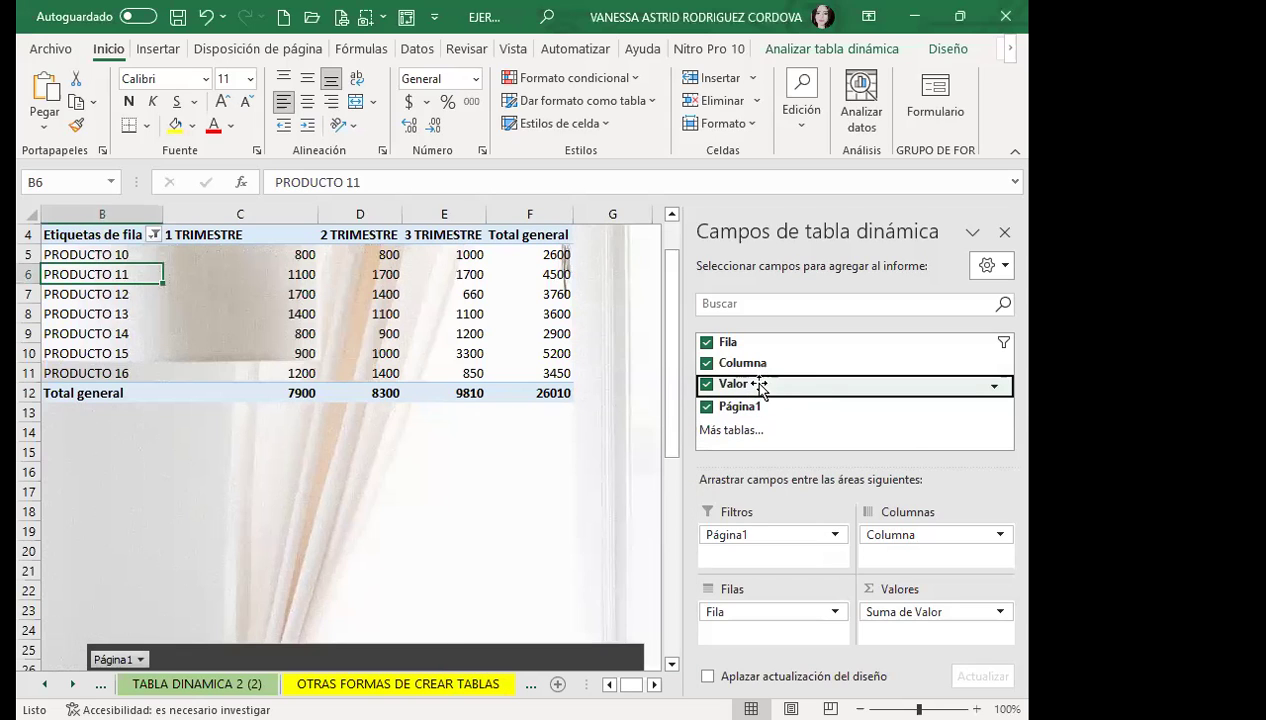
{"action": "left_click", "coordinate": [993, 346]}
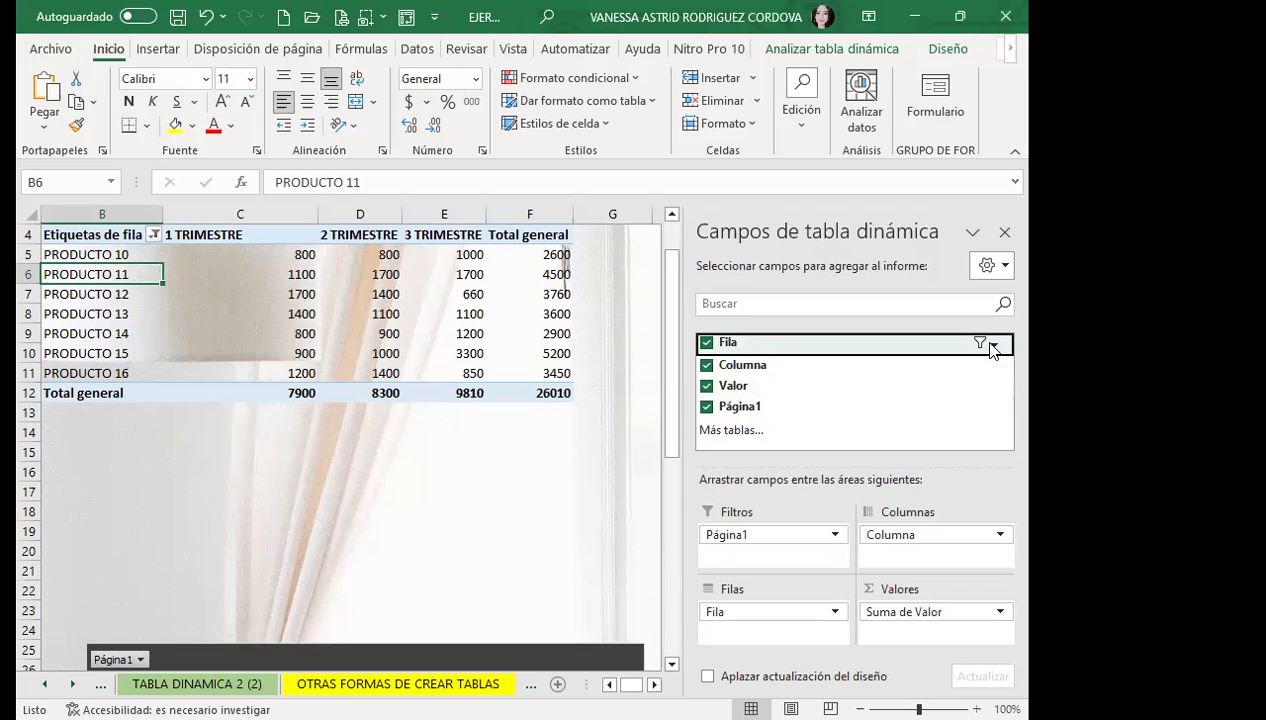
{"action": "left_click", "coordinate": [993, 345]}
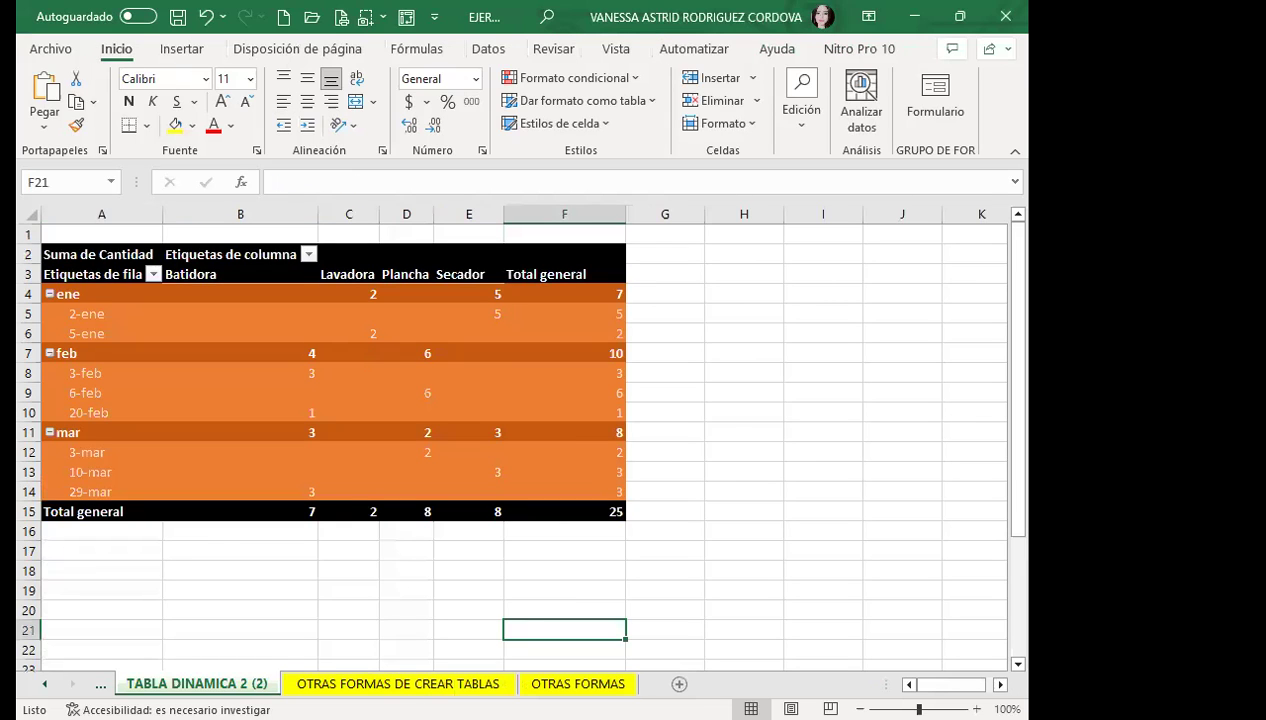
{"action": "key", "text": "ctrl+Page_Down"}
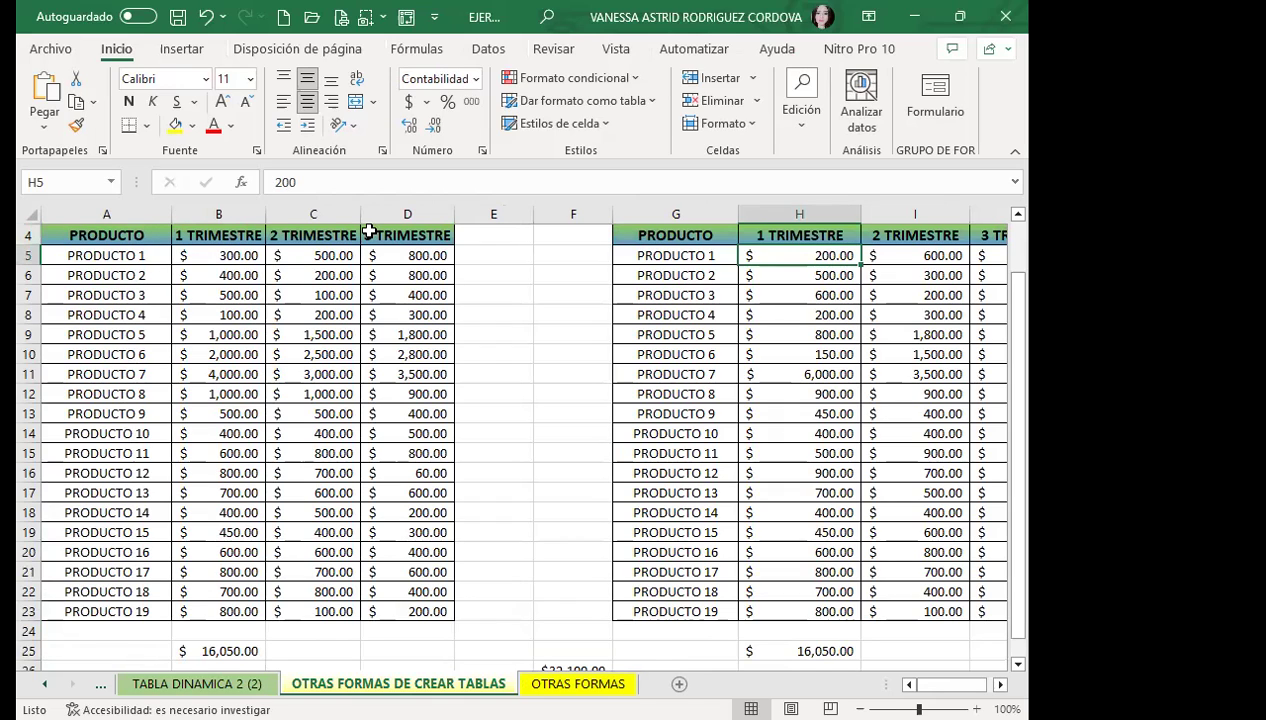
{"action": "left_click", "coordinate": [553, 688]}
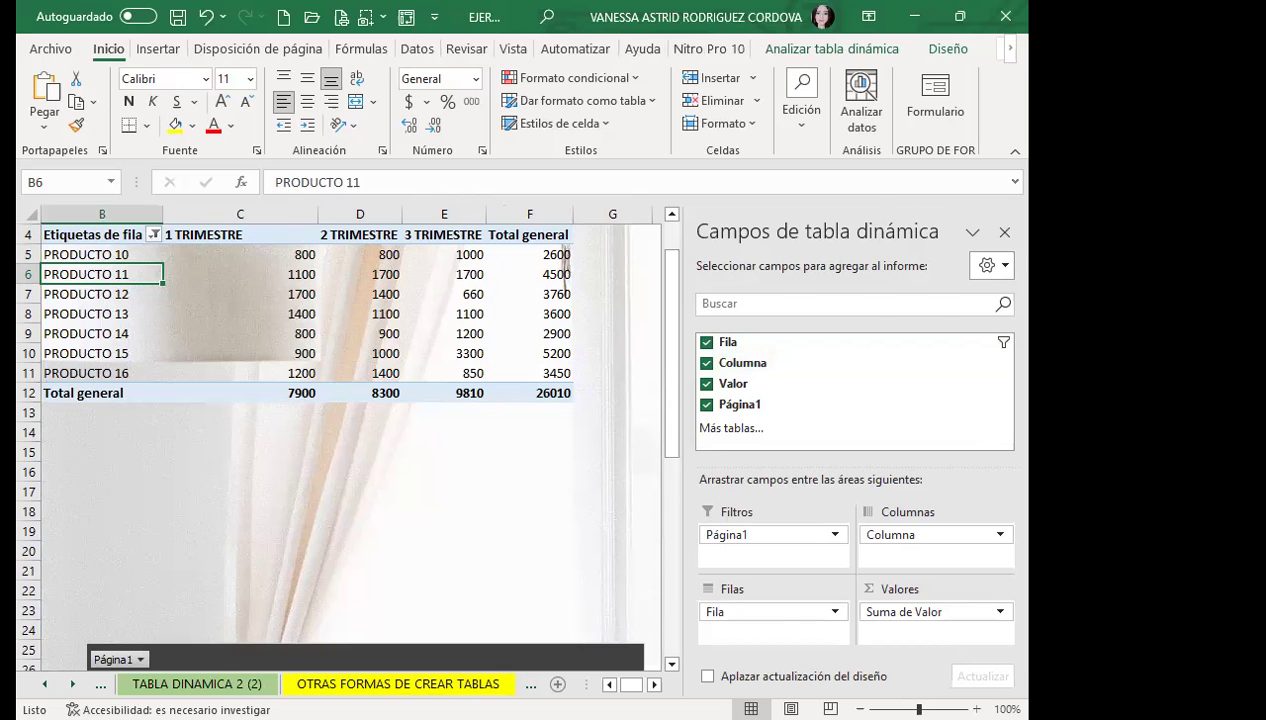
{"action": "key", "text": "ctrl+Page_Up"}
{"action": "key", "text": "ctrl+Page_Up"}
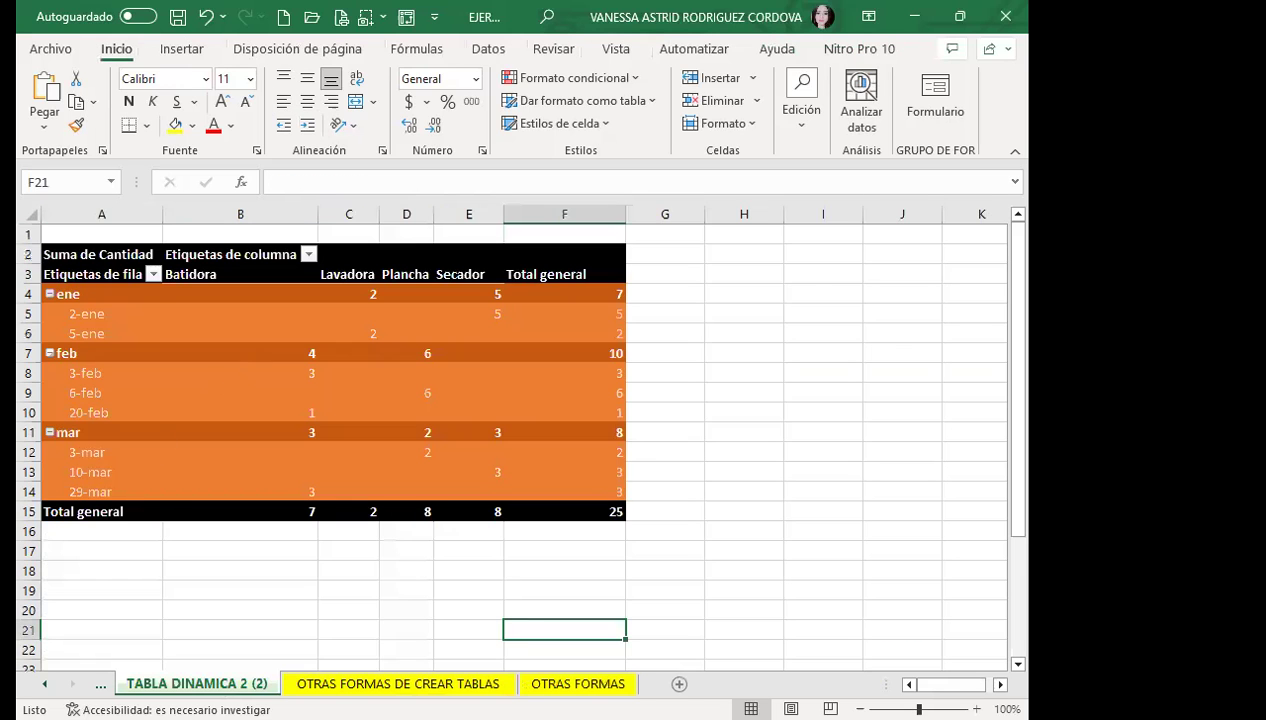
{"action": "key", "text": "ctrl+Page_Down"}
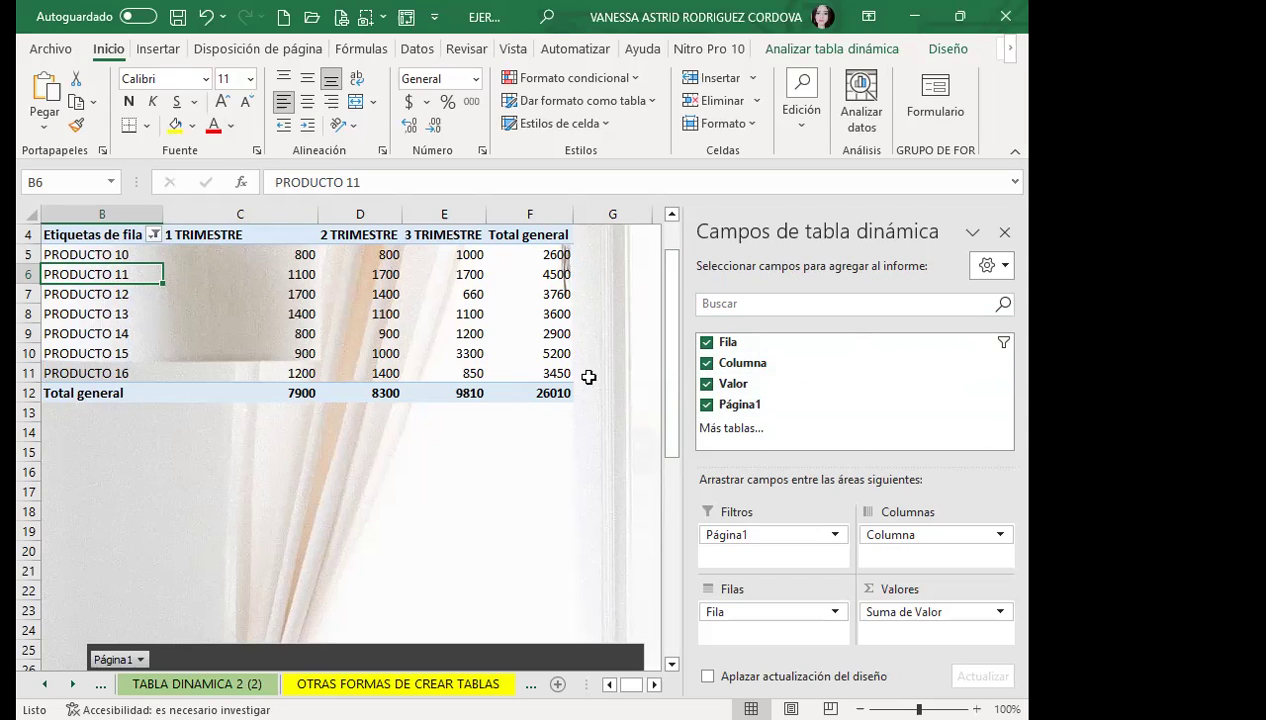
- Hide the PivotTable Fields pane and add a new blank sheet, Hoja3
{"action": "left_click", "coordinate": [120, 314]}
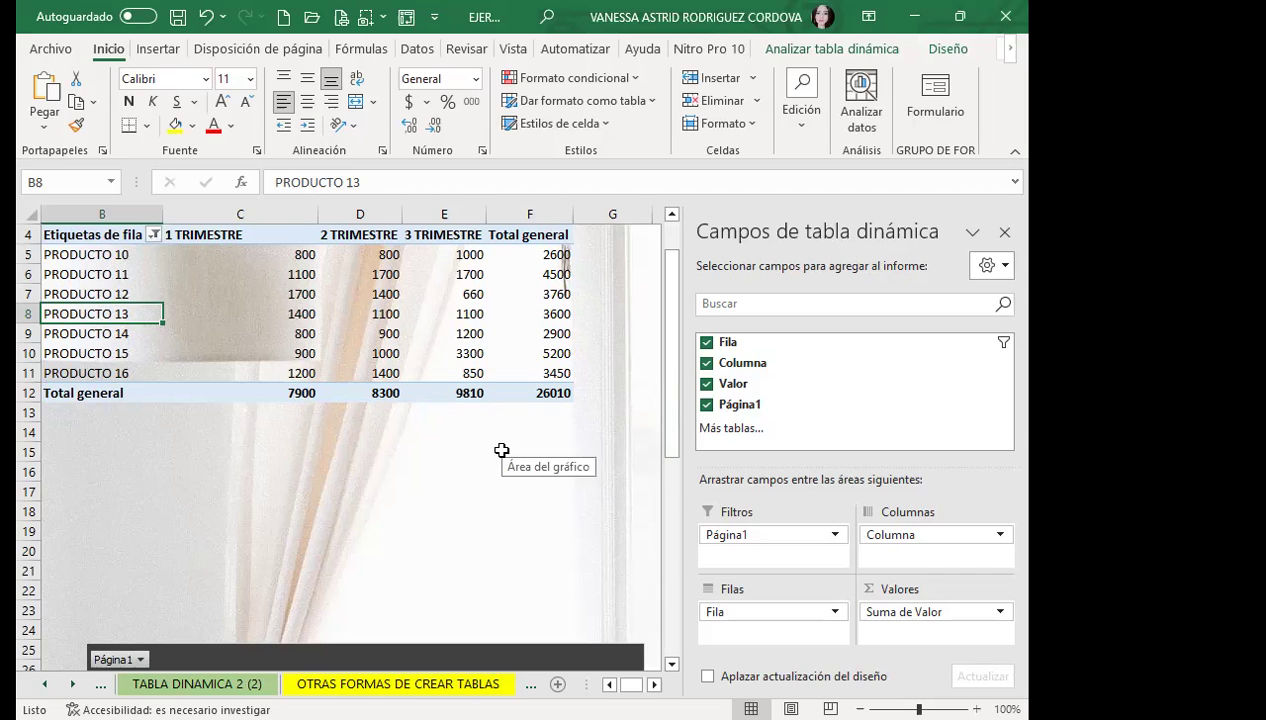
{"action": "left_click", "coordinate": [1004, 231]}
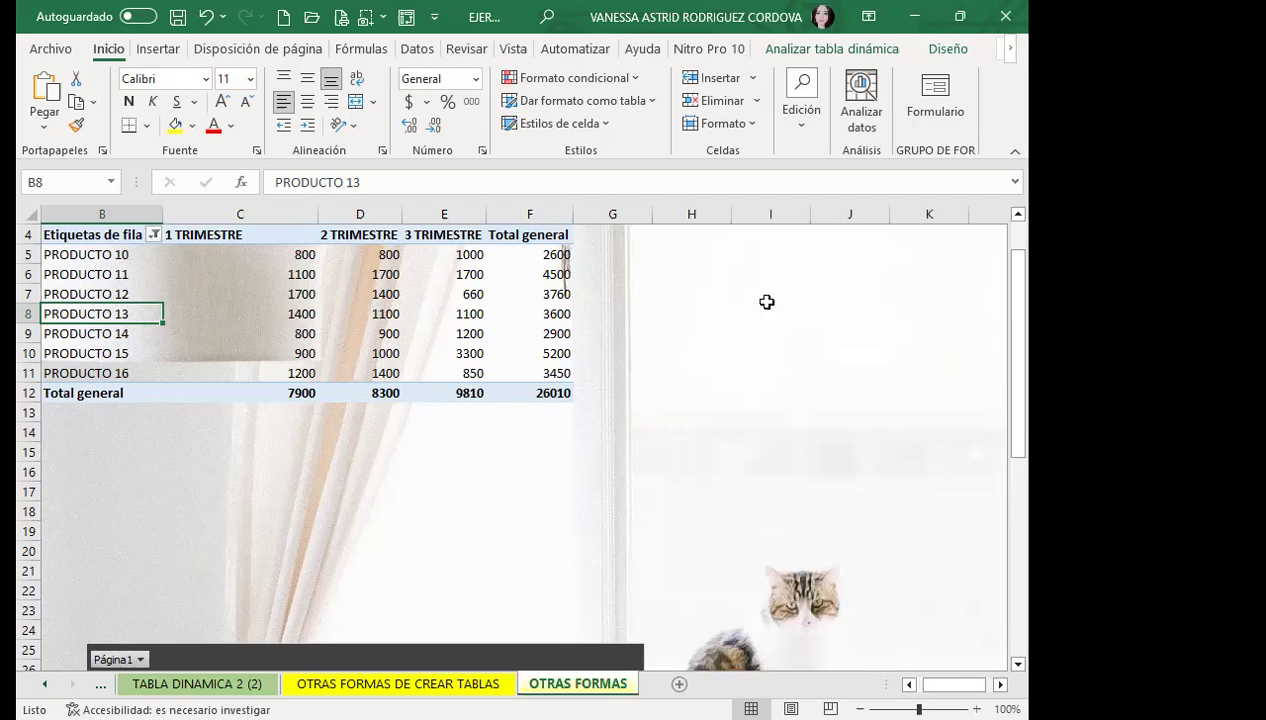
{"action": "left_click", "coordinate": [491, 571]}
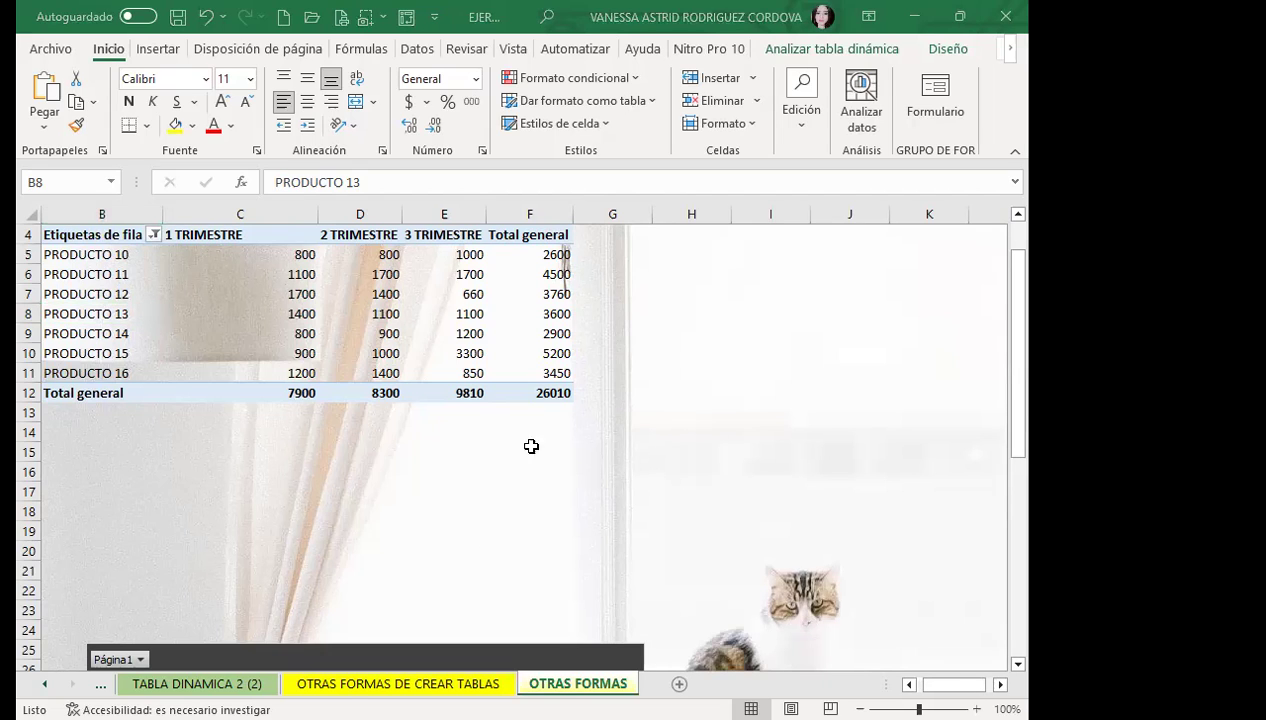
{"action": "key", "text": "Escape"}
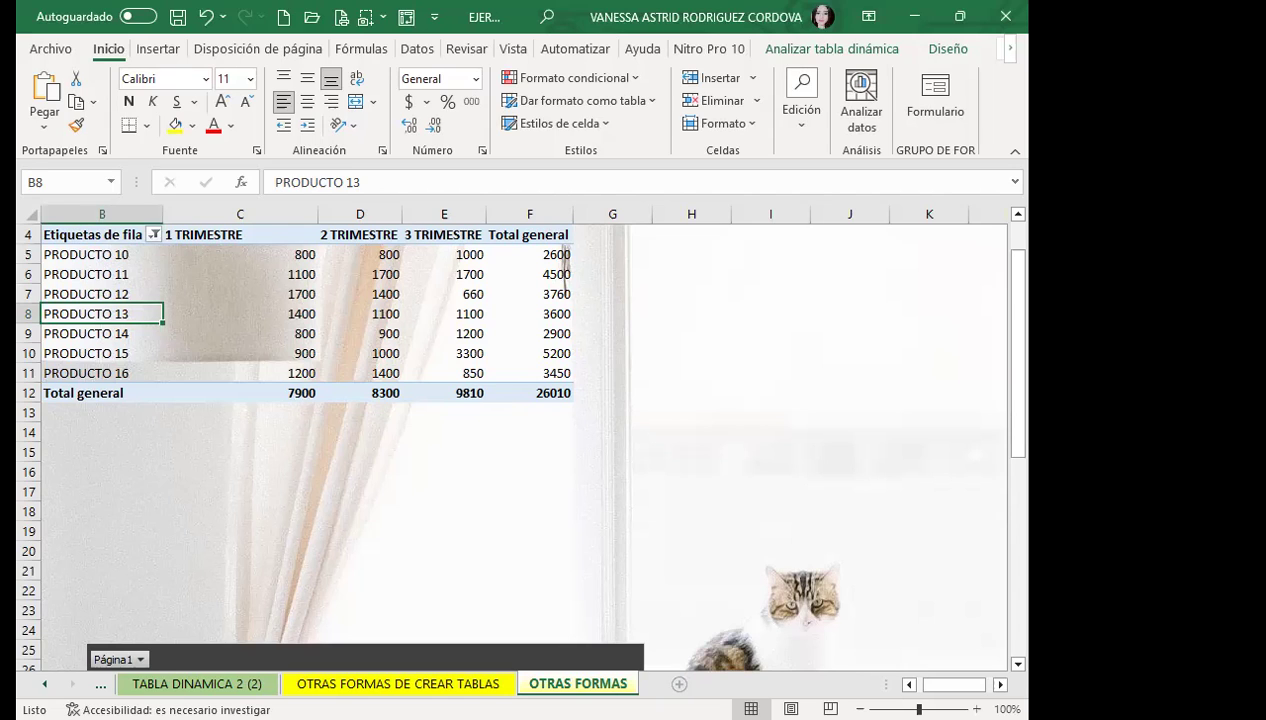
{"action": "left_click", "coordinate": [679, 684]}
{"action": "left_click", "coordinate": [317, 372]}
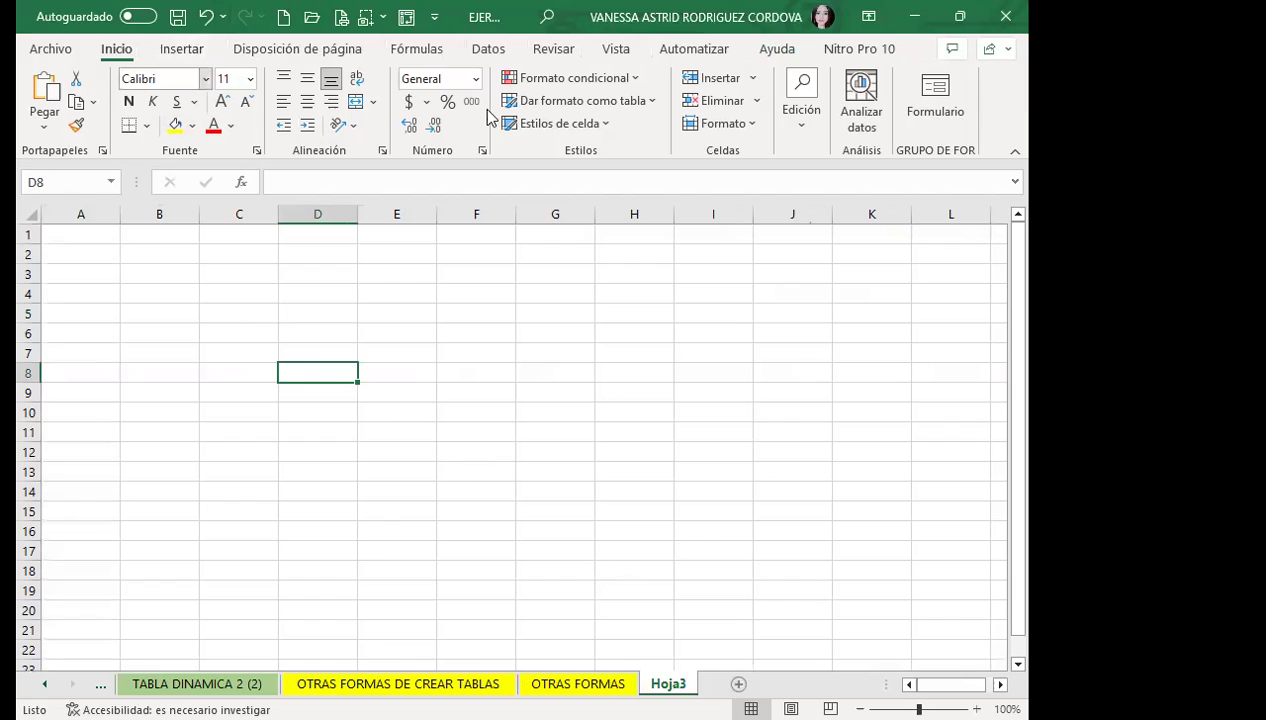
{"action": "left_click", "coordinate": [176, 50]}
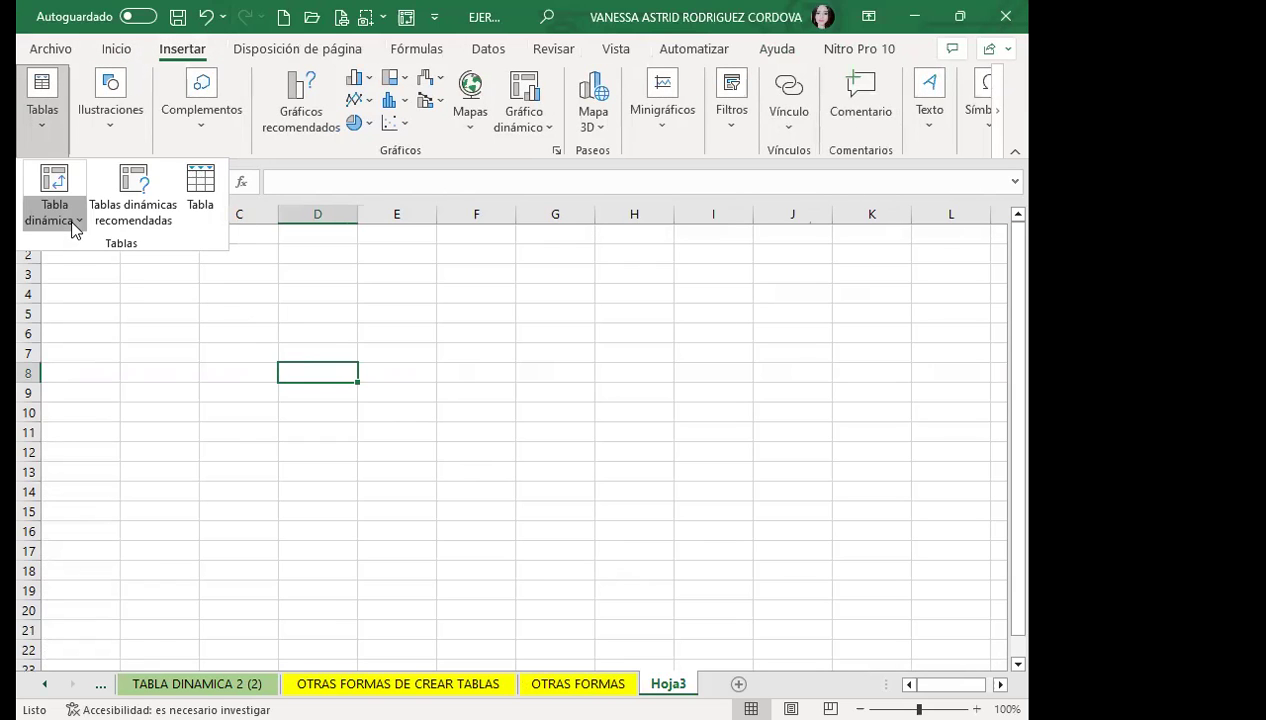
{"action": "left_click", "coordinate": [75, 220]}
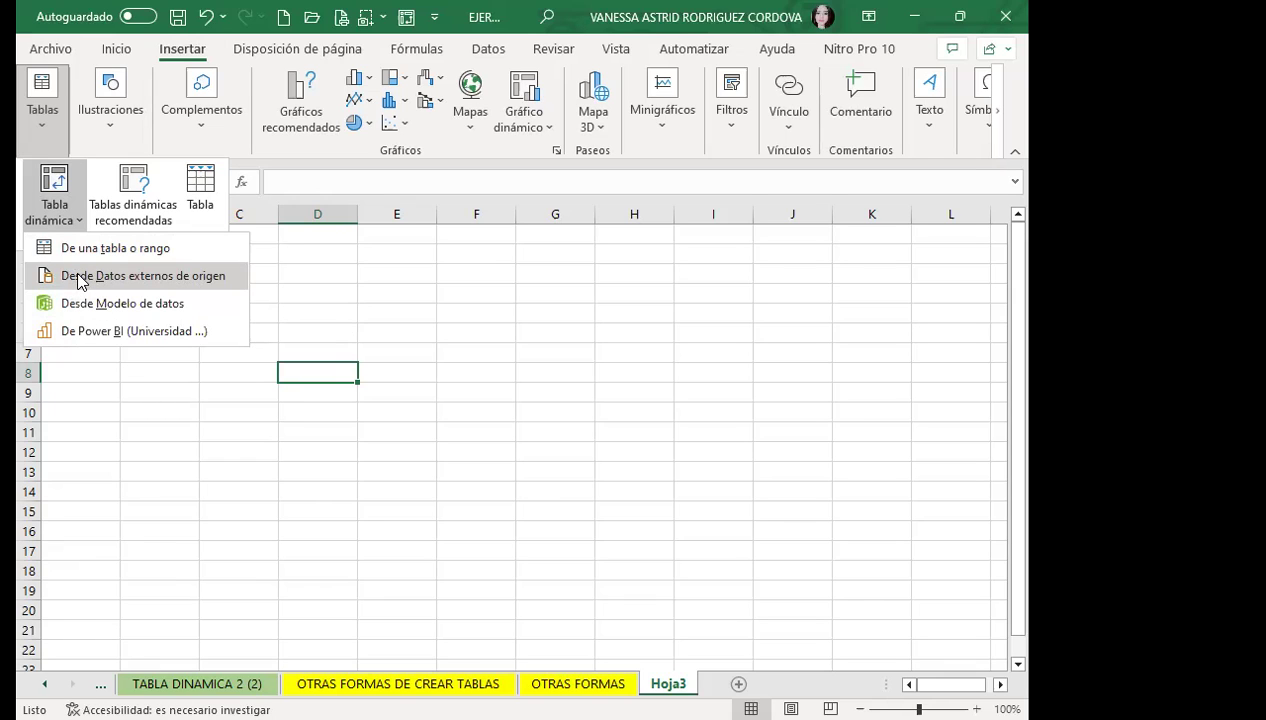
{"action": "left_click", "coordinate": [80, 281]}
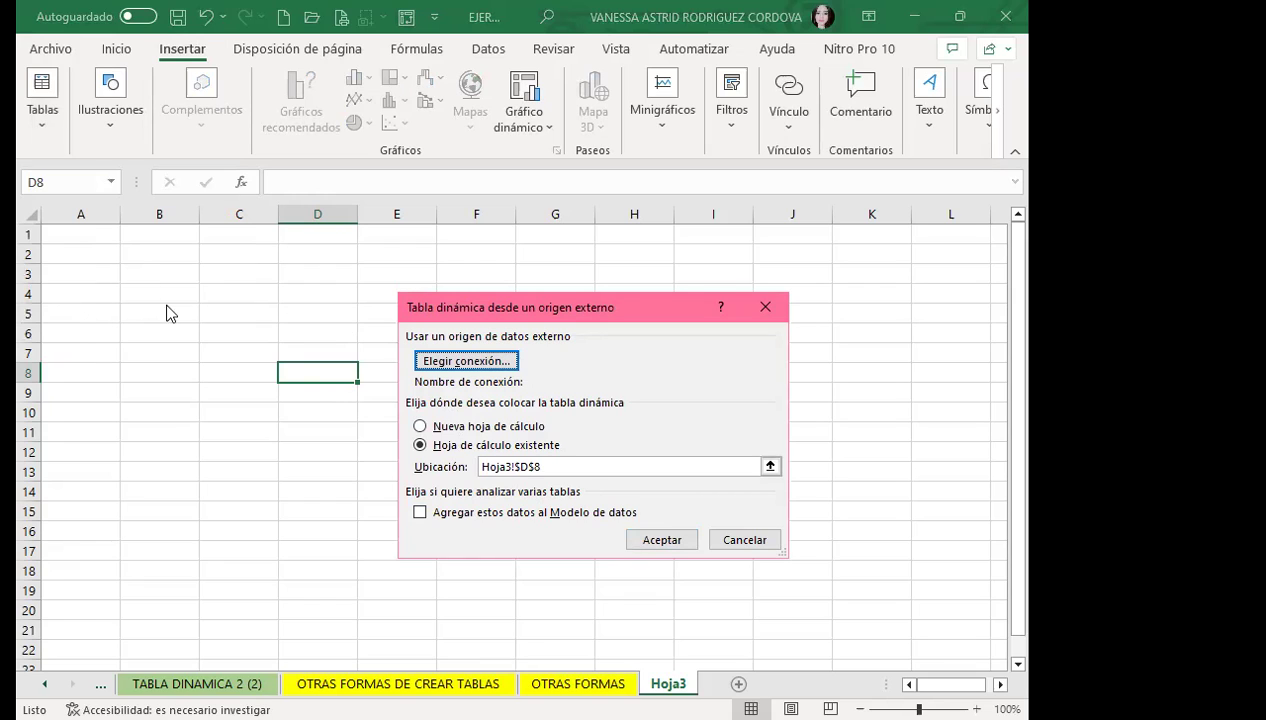
{"action": "left_click", "coordinate": [749, 538]}
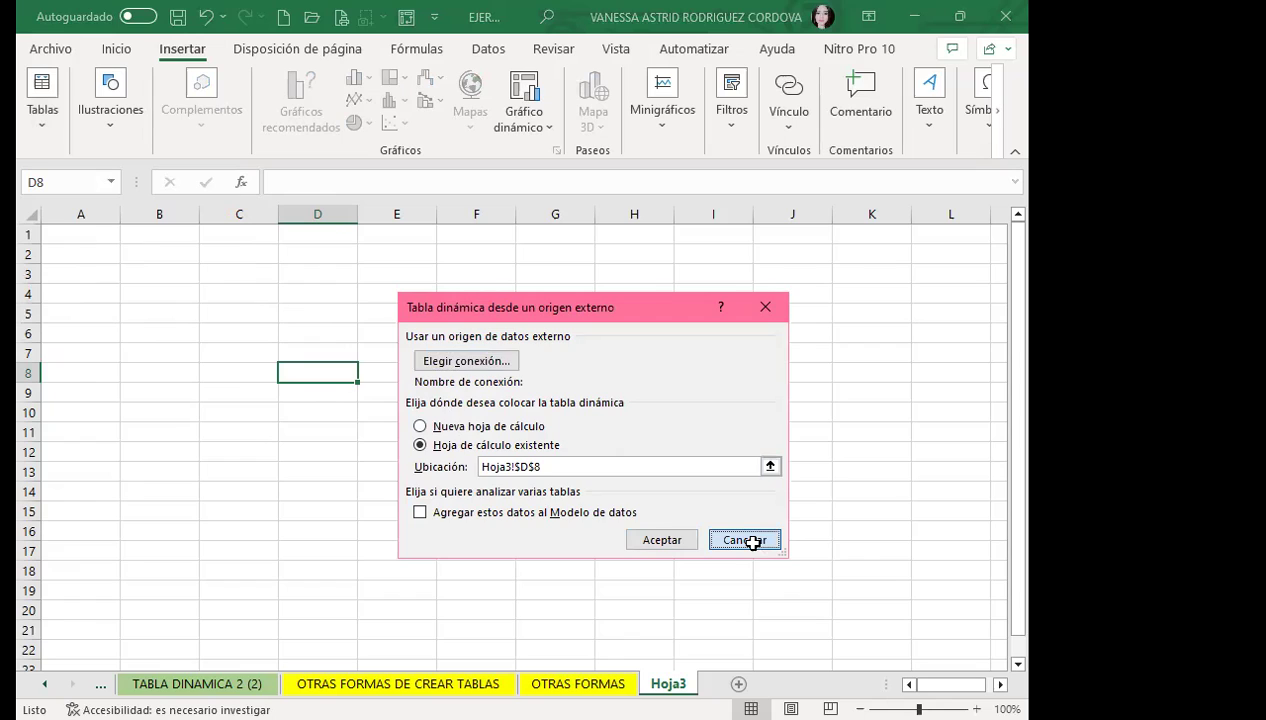
- Select A2 on Hoja3 and start a pivot table from an external data source
{"action": "left_click", "coordinate": [52, 254]}
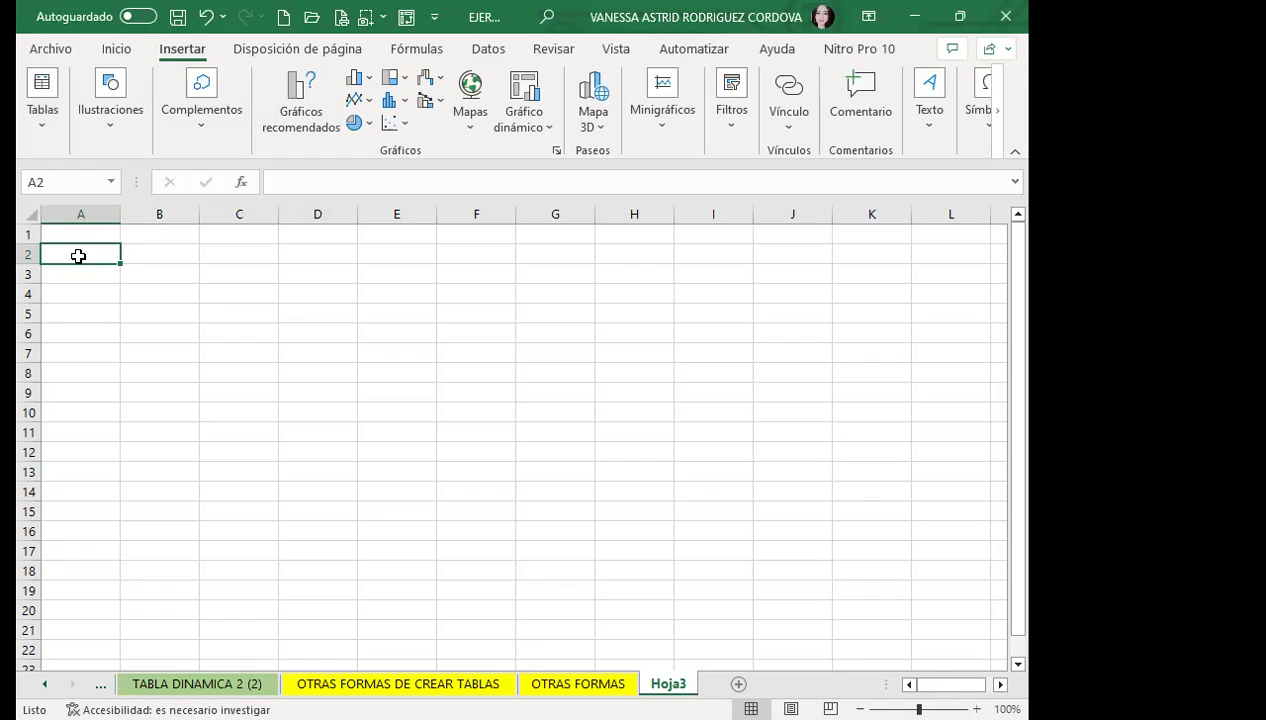
{"action": "left_click", "coordinate": [36, 135]}
{"action": "left_click", "coordinate": [50, 222]}
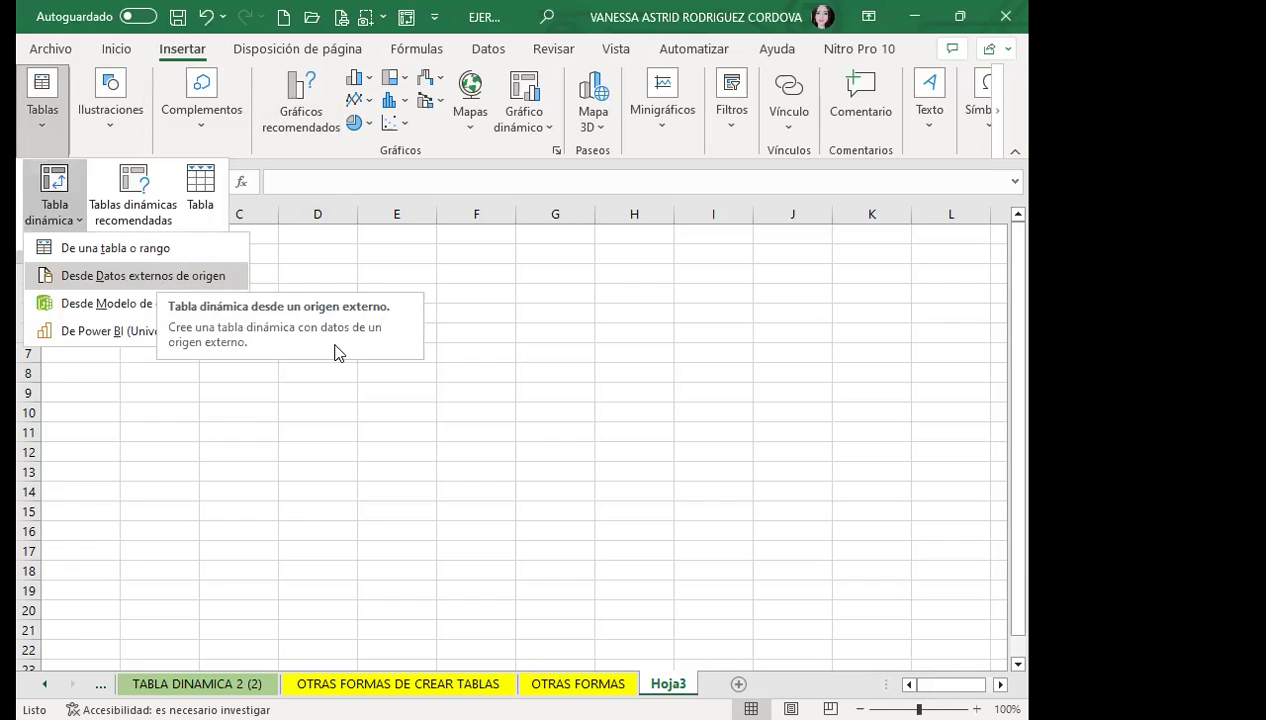
{"action": "key", "text": "Return"}
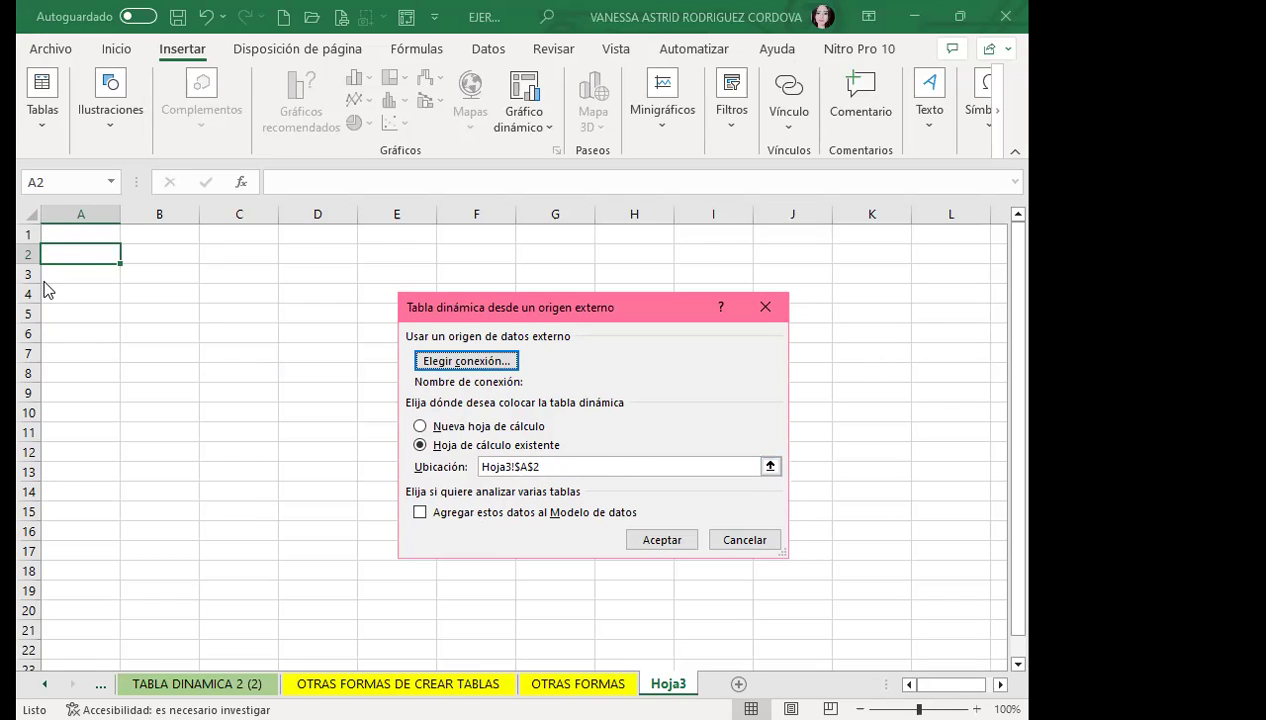
{"action": "left_click", "coordinate": [448, 370]}
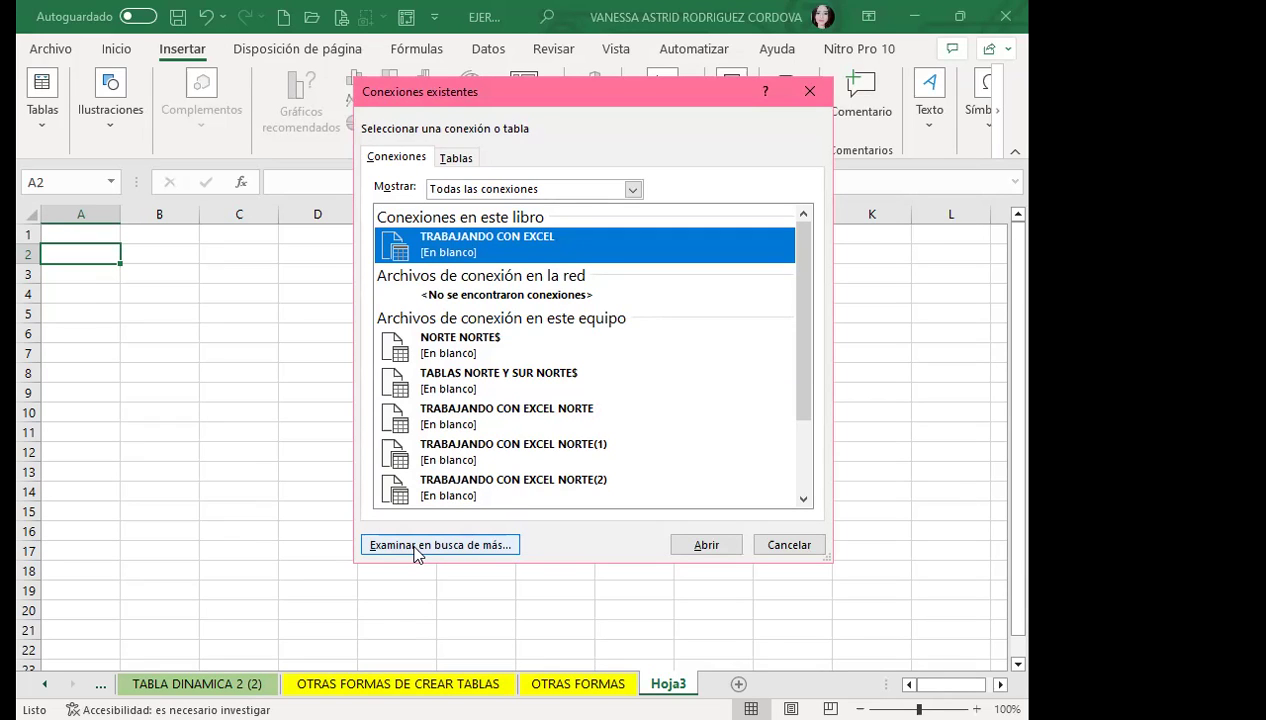
{"action": "left_click", "coordinate": [415, 546]}
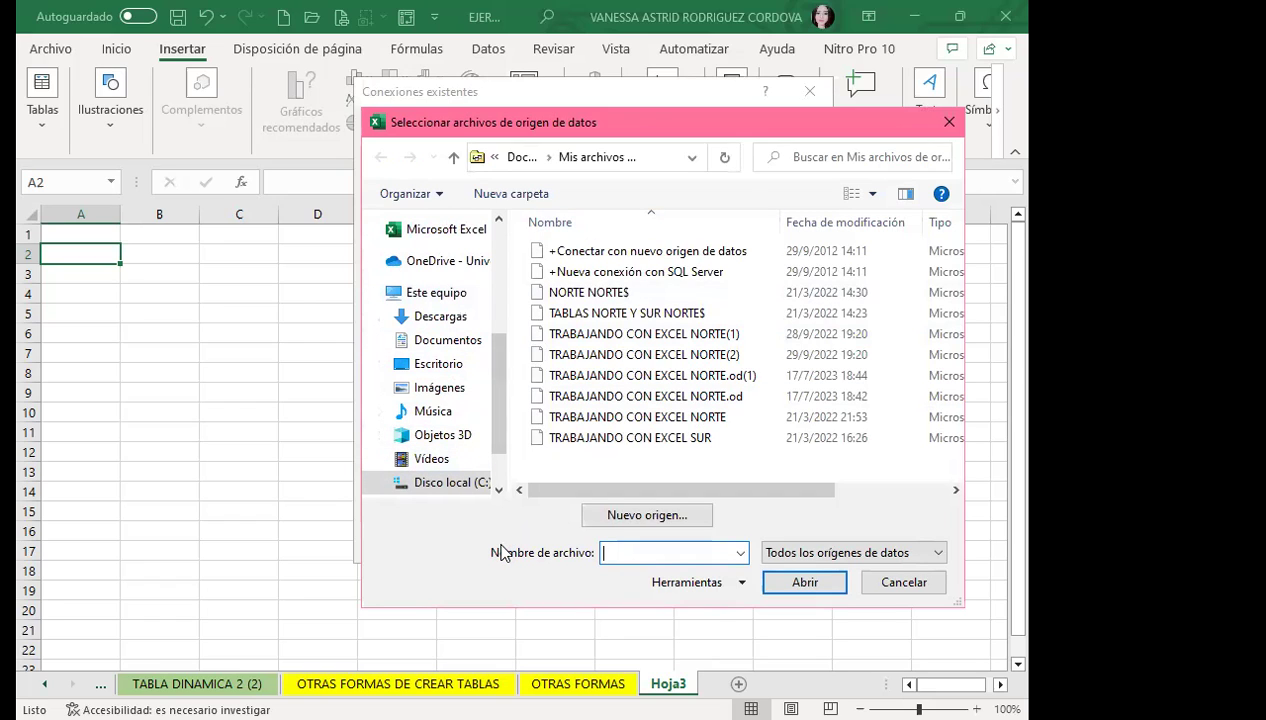
{"action": "left_click", "coordinate": [885, 590]}
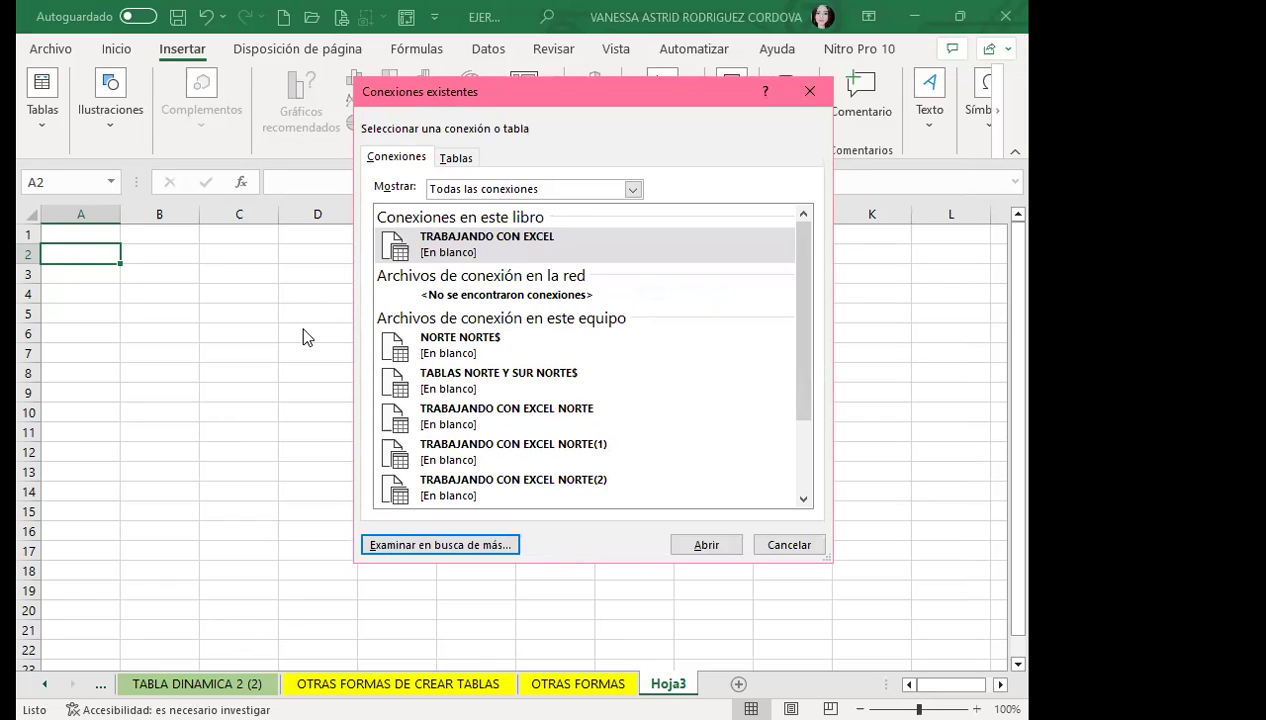
{"action": "left_click", "coordinate": [786, 545]}
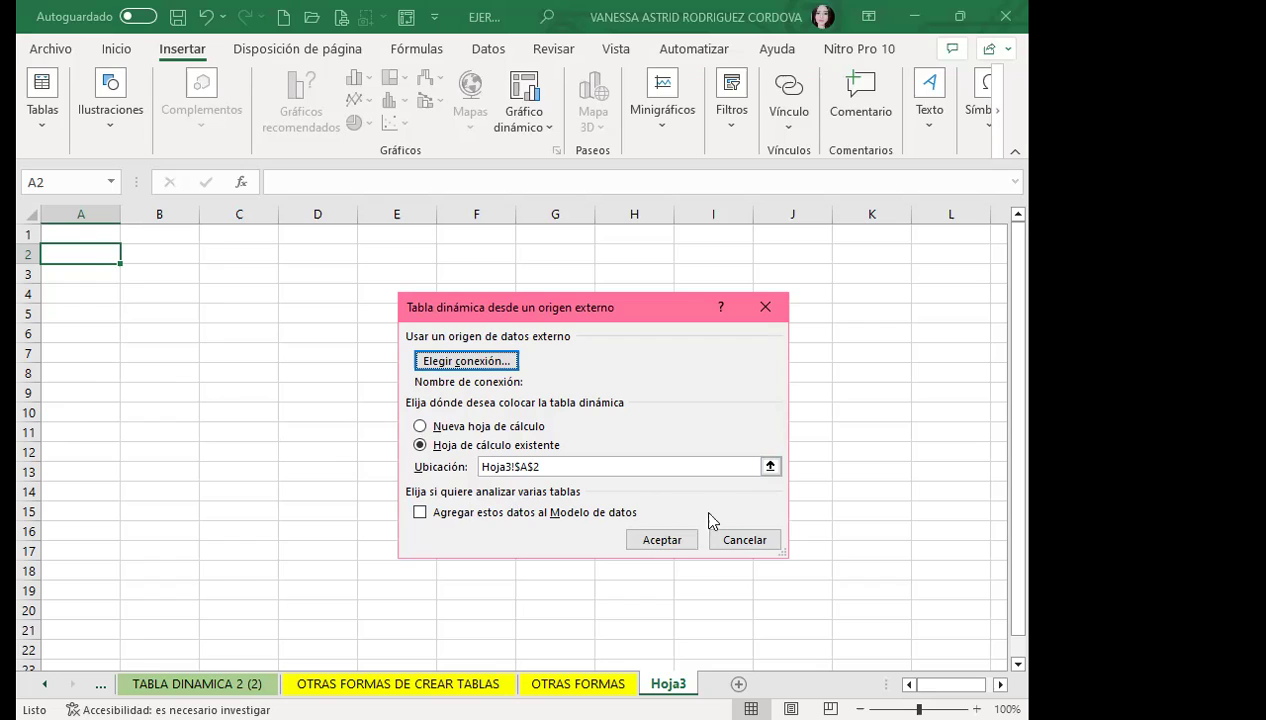
- Cancel the external-source pivot dialog and switch to the Firefox course forum
{"action": "left_click", "coordinate": [748, 541]}
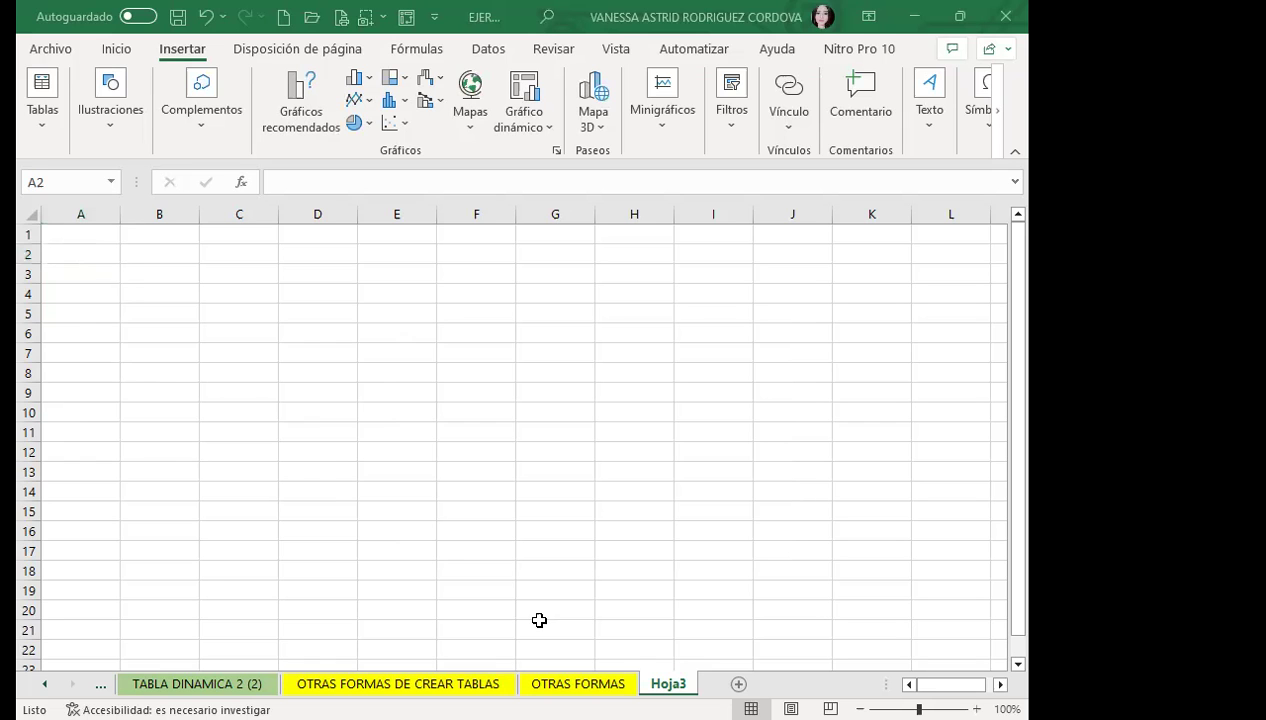
{"action": "key", "text": "alt+Tab"}
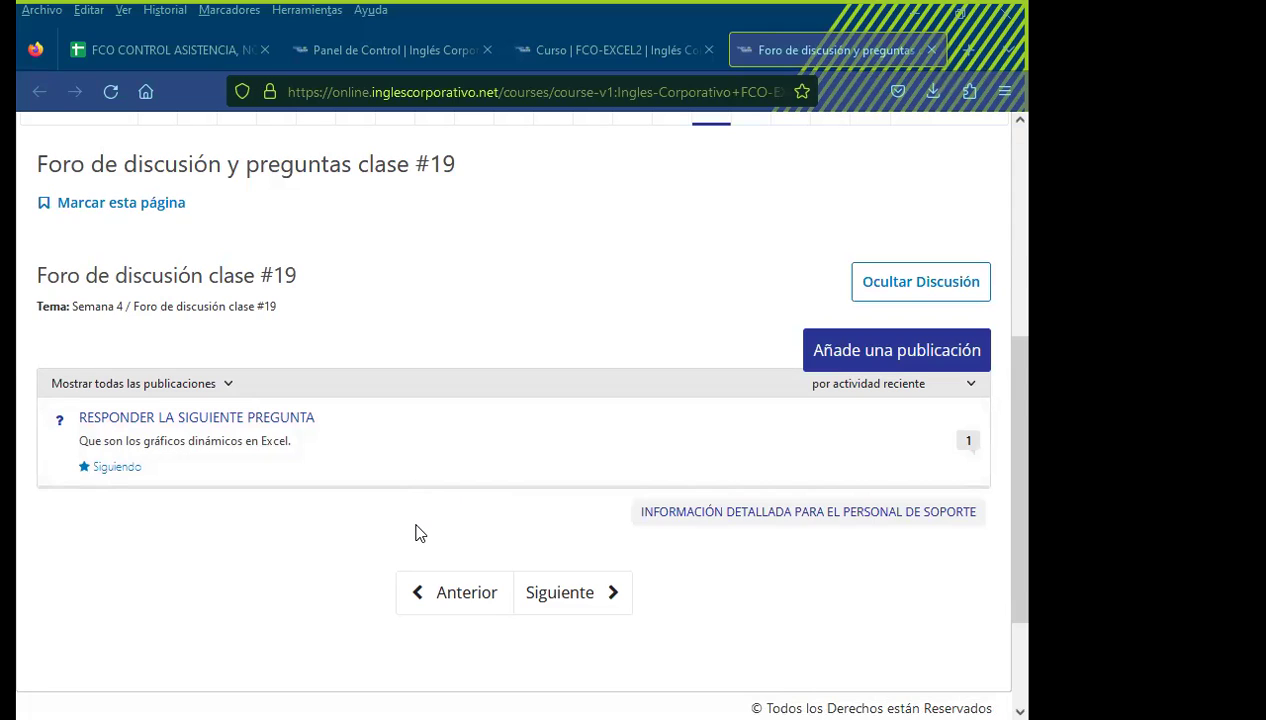
- Reload the class #19 forum and scroll down to the 'RESPONDER LA SIGUIENTE PREGUNTA' thread
{"action": "key", "text": "F5"}
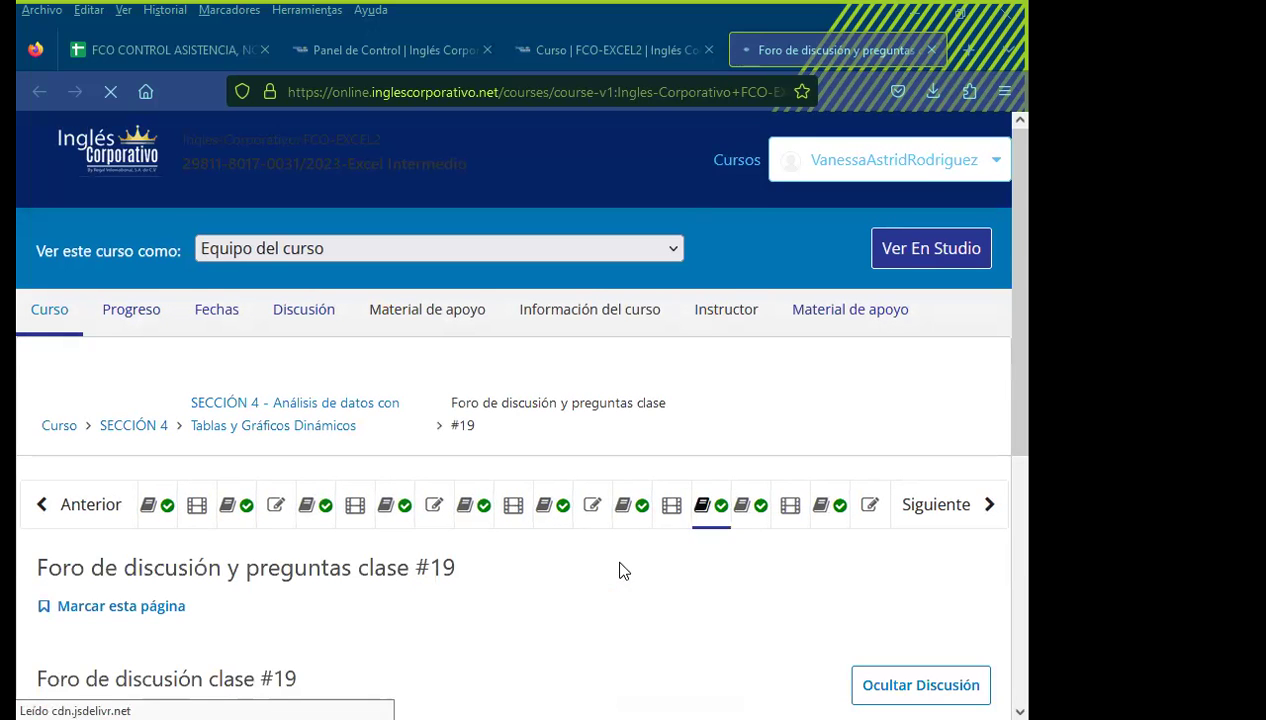
{"action": "scroll", "coordinate": [633, 560], "scroll_direction": "down", "scroll_amount": 5}
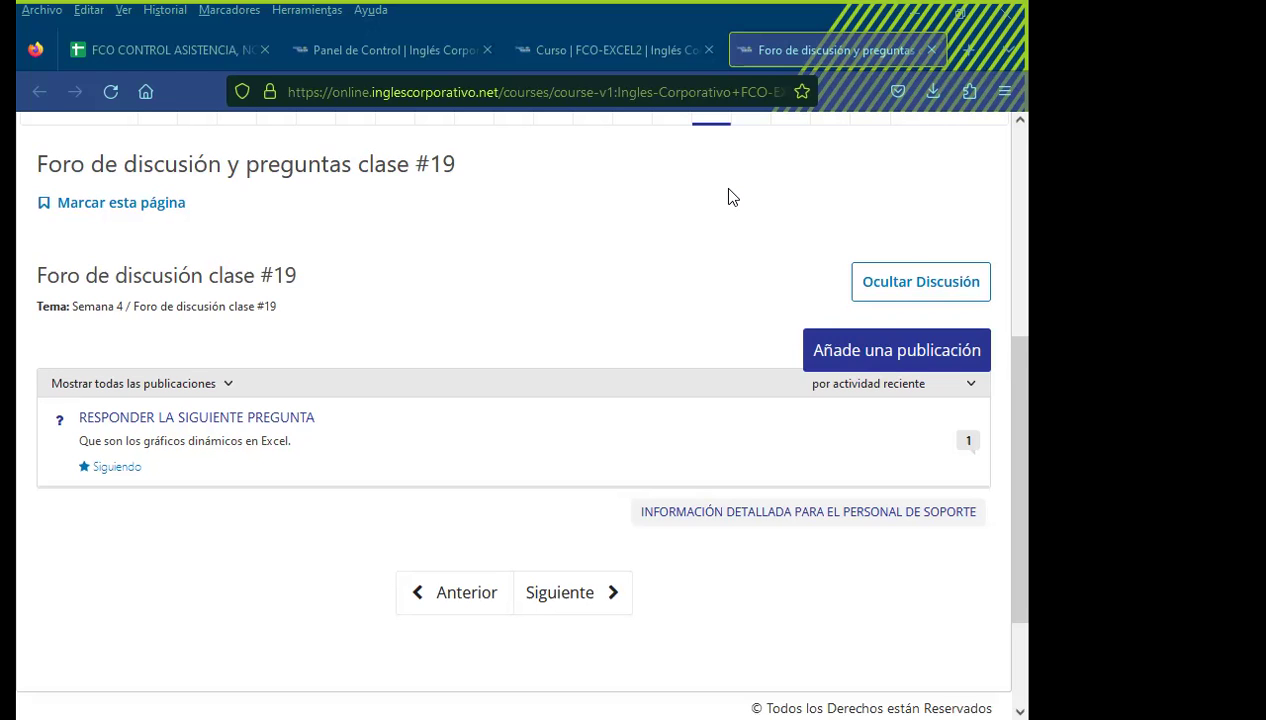
{"action": "key", "text": "F5"}
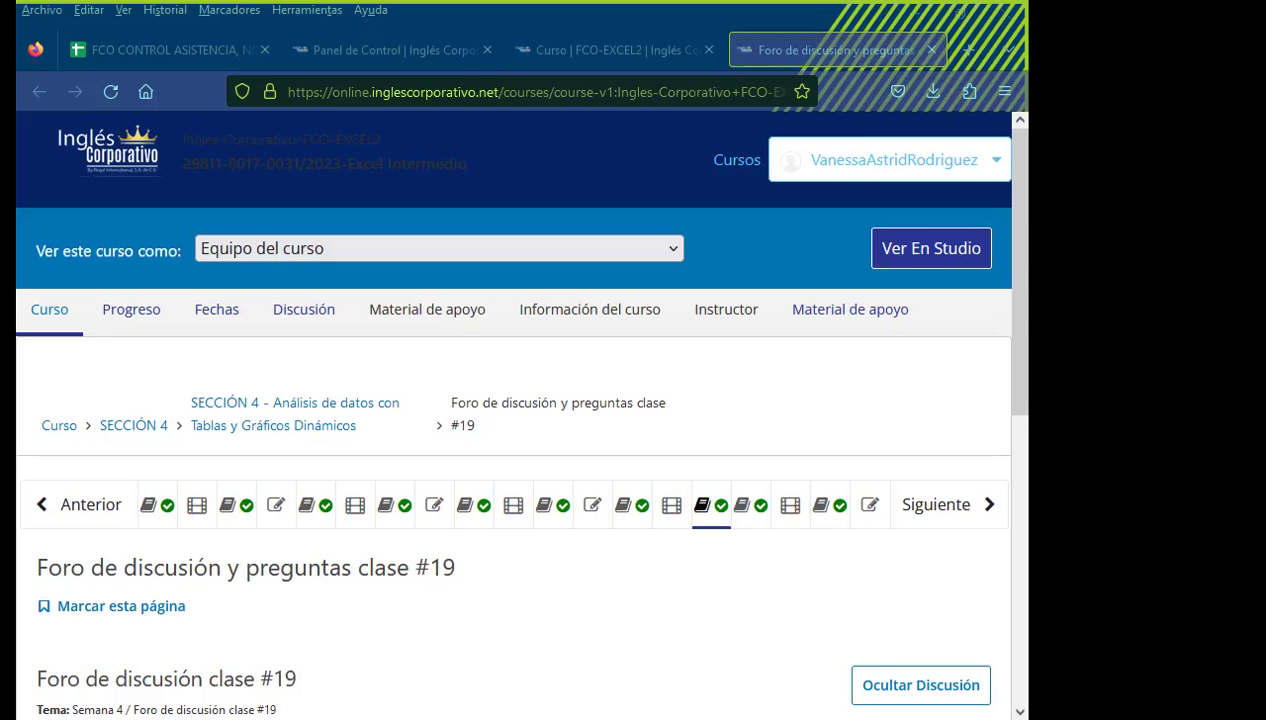
{"action": "scroll", "coordinate": [542, 481], "scroll_direction": "down", "scroll_amount": 5}
{"action": "left_click", "coordinate": [542, 481]}
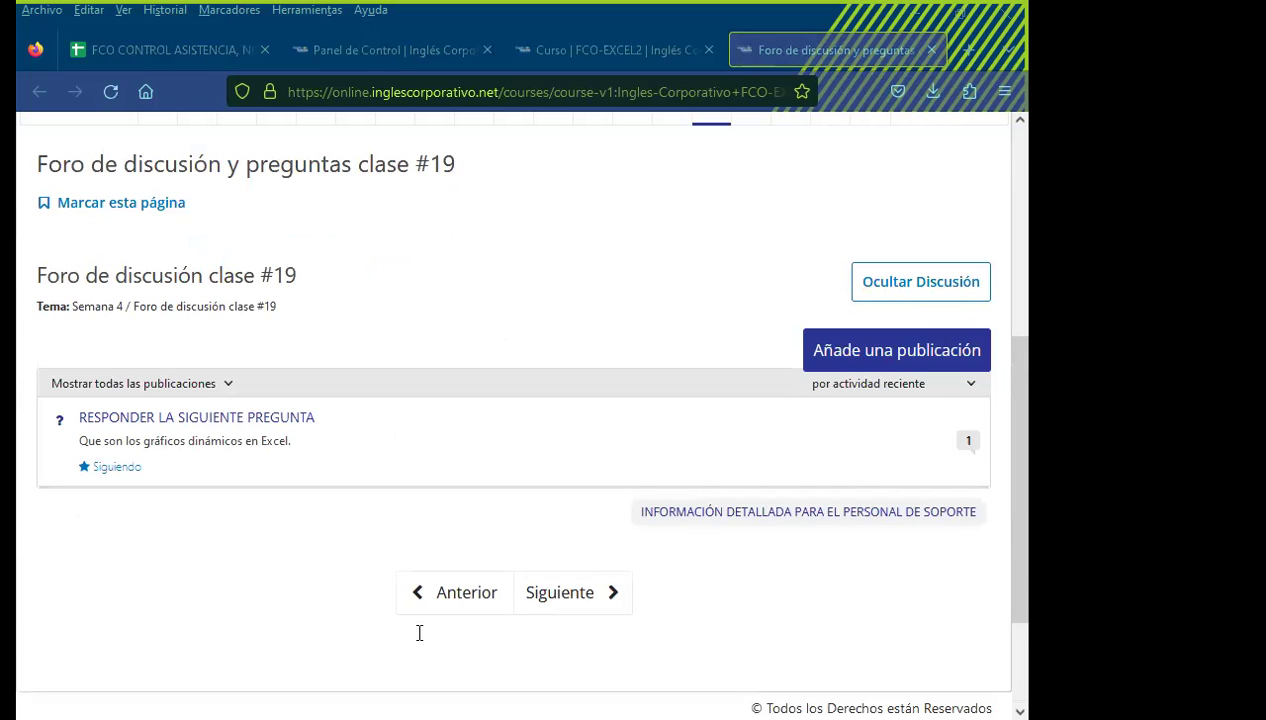
- Set the LUNES 17 attendance in BN4 to 1 and glance back at the forum
{"action": "left_click", "coordinate": [141, 45]}
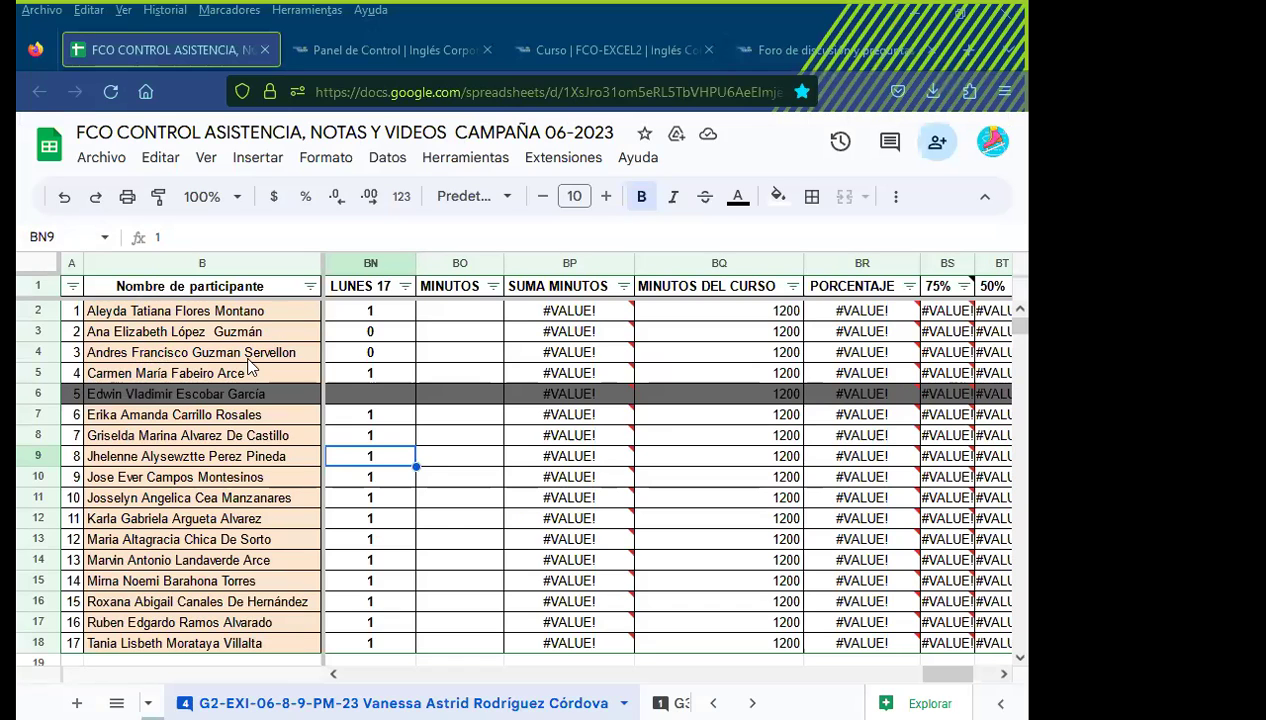
{"action": "left_click", "coordinate": [349, 353]}
{"action": "type", "text": "1"}
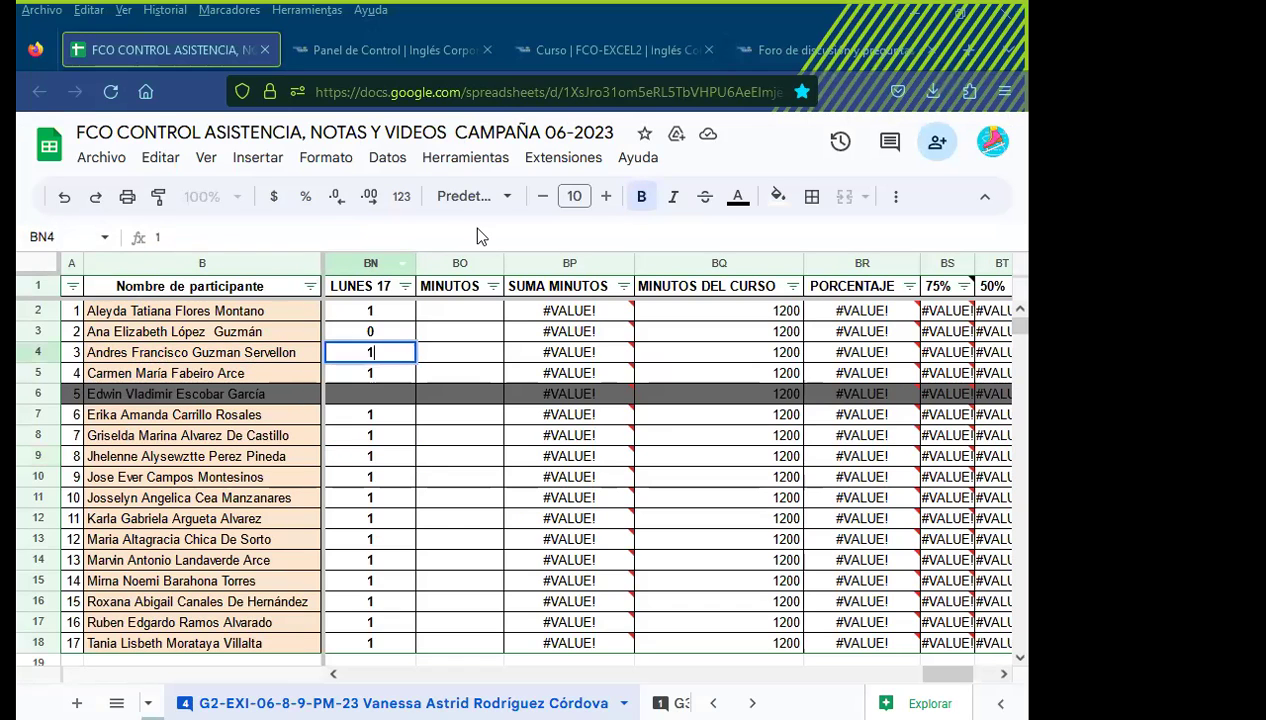
{"action": "left_click", "coordinate": [388, 336]}
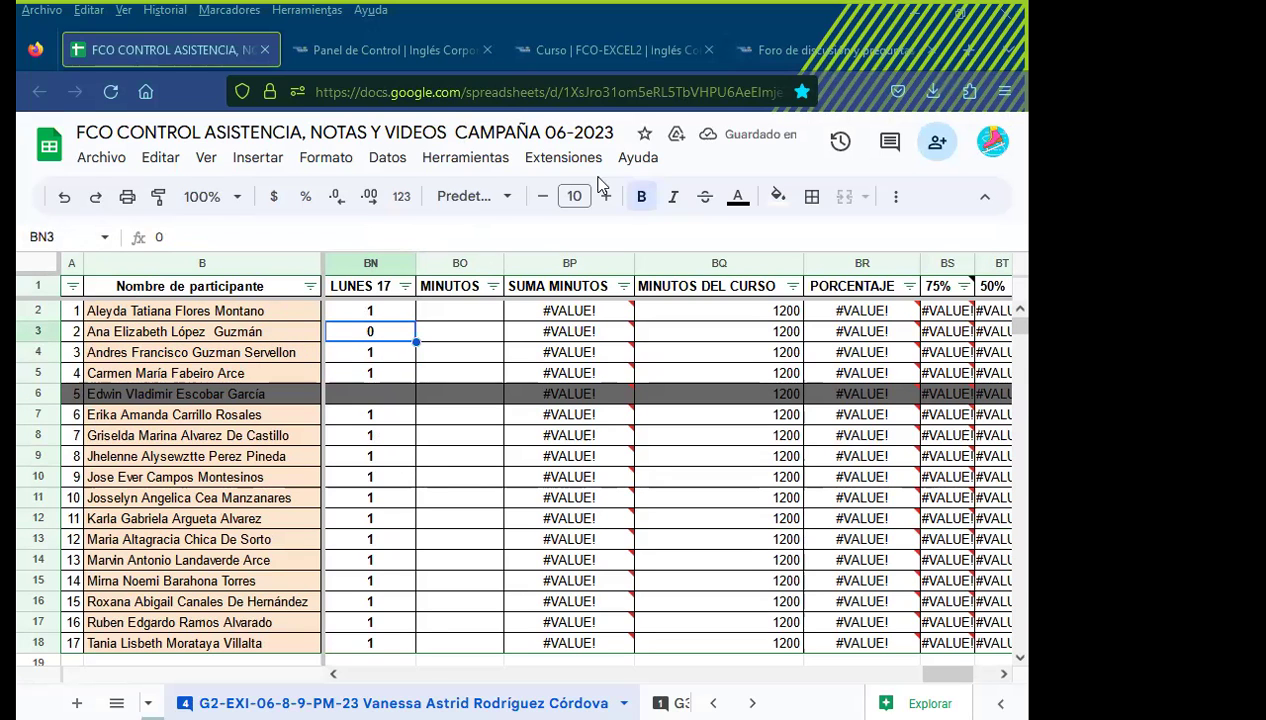
{"action": "left_click", "coordinate": [814, 52]}
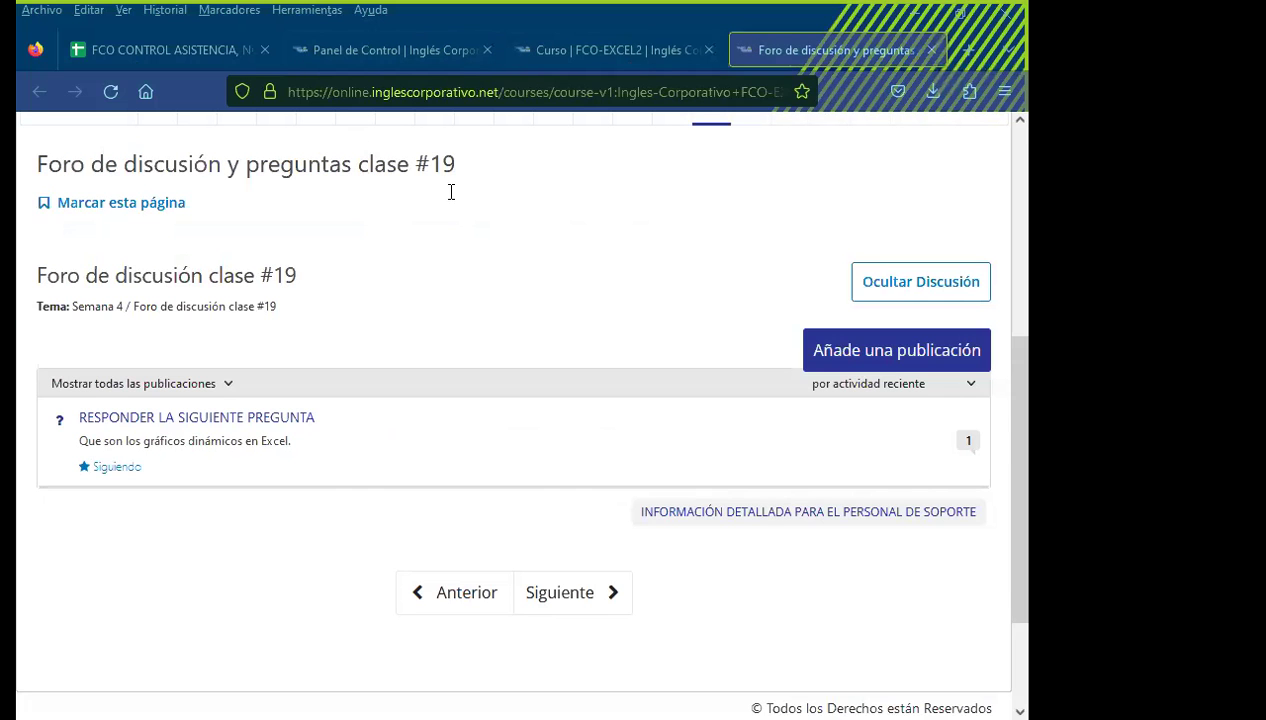
- Set the LUNES 17 attendance in BN3 to 1 and return to the class #19 forum
{"action": "left_click", "coordinate": [136, 47]}
{"action": "type", "text": "1"}
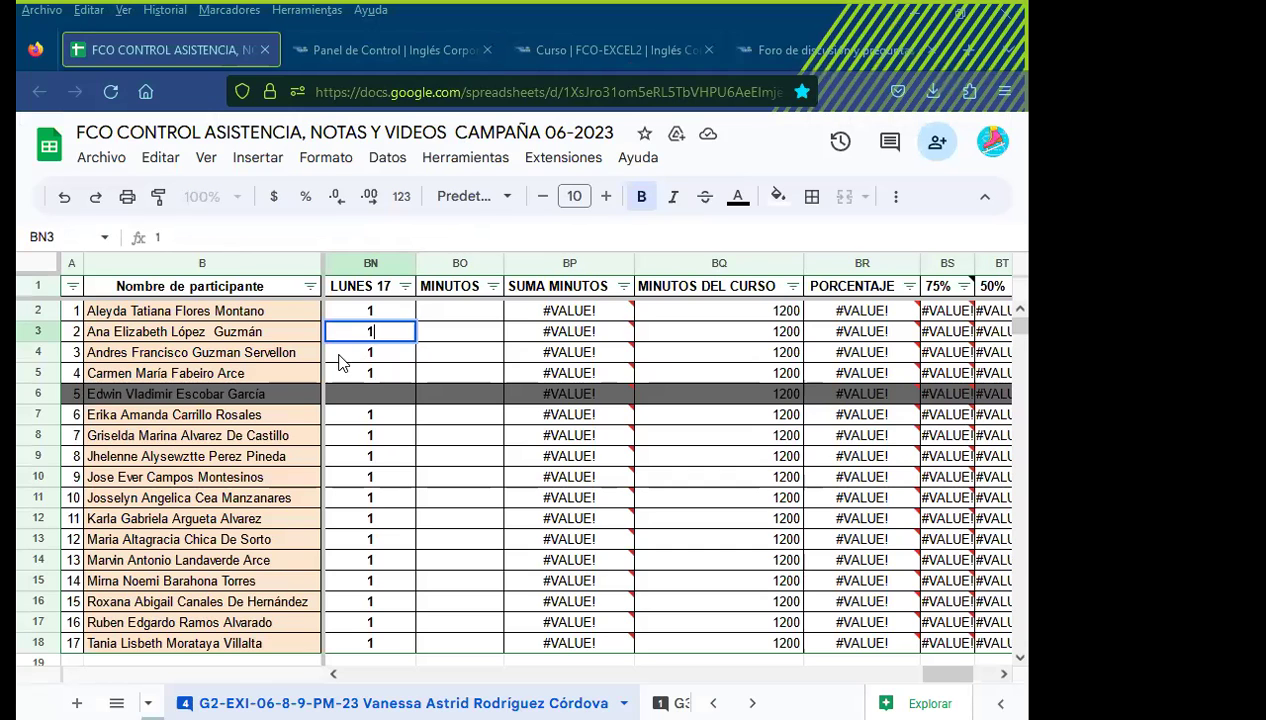
{"action": "left_click", "coordinate": [339, 359]}
{"action": "left_click", "coordinate": [843, 52]}
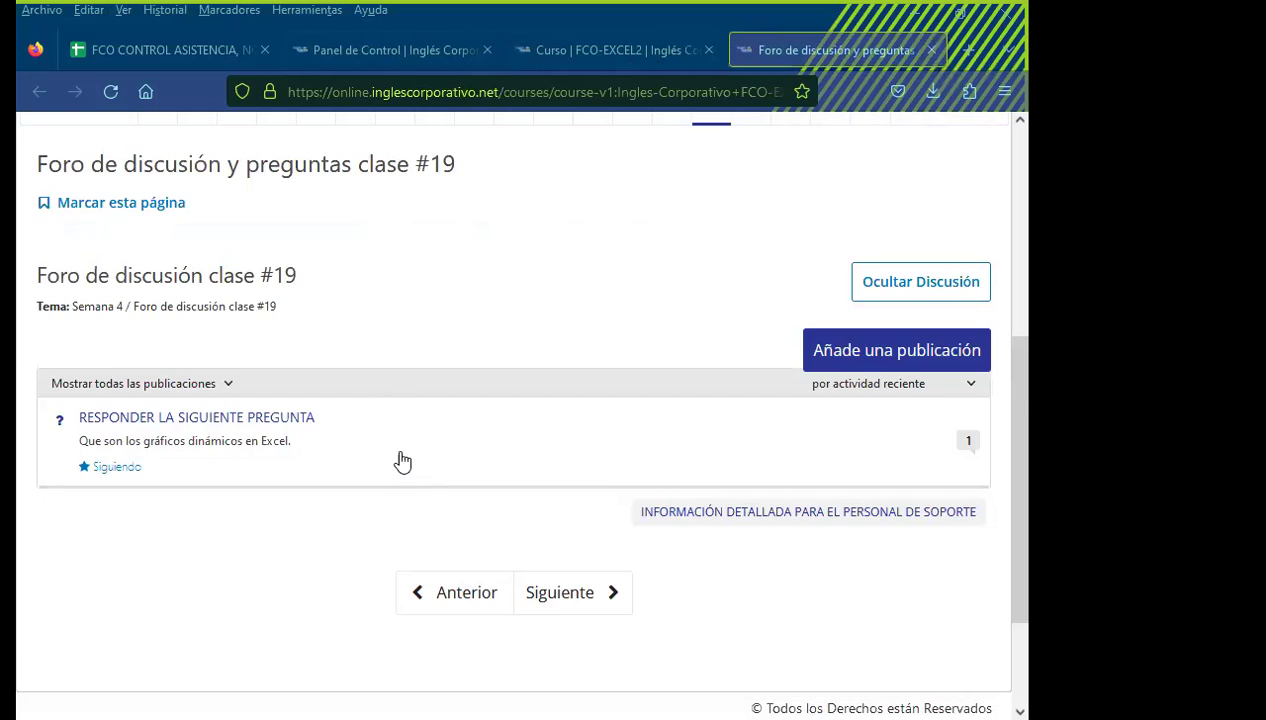
{"action": "scroll", "coordinate": [402, 461], "scroll_direction": "up", "scroll_amount": 2}
{"action": "scroll", "coordinate": [469, 475], "scroll_direction": "up", "scroll_amount": 1}
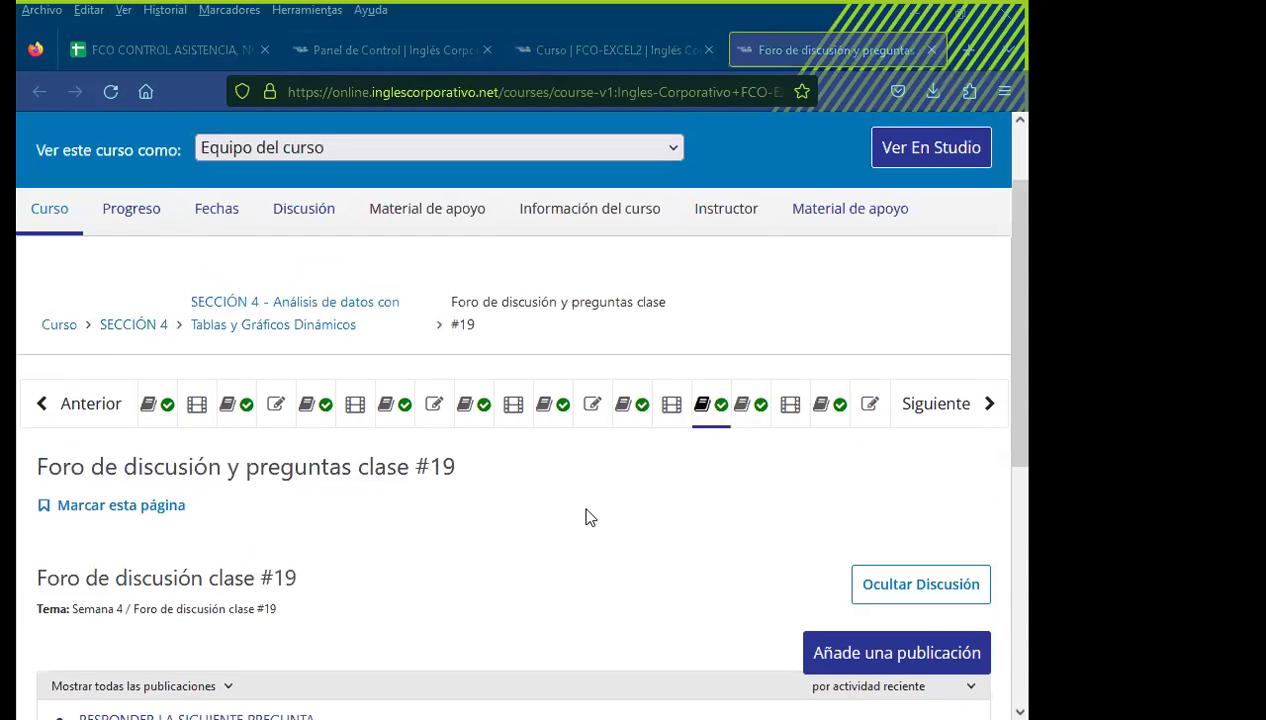